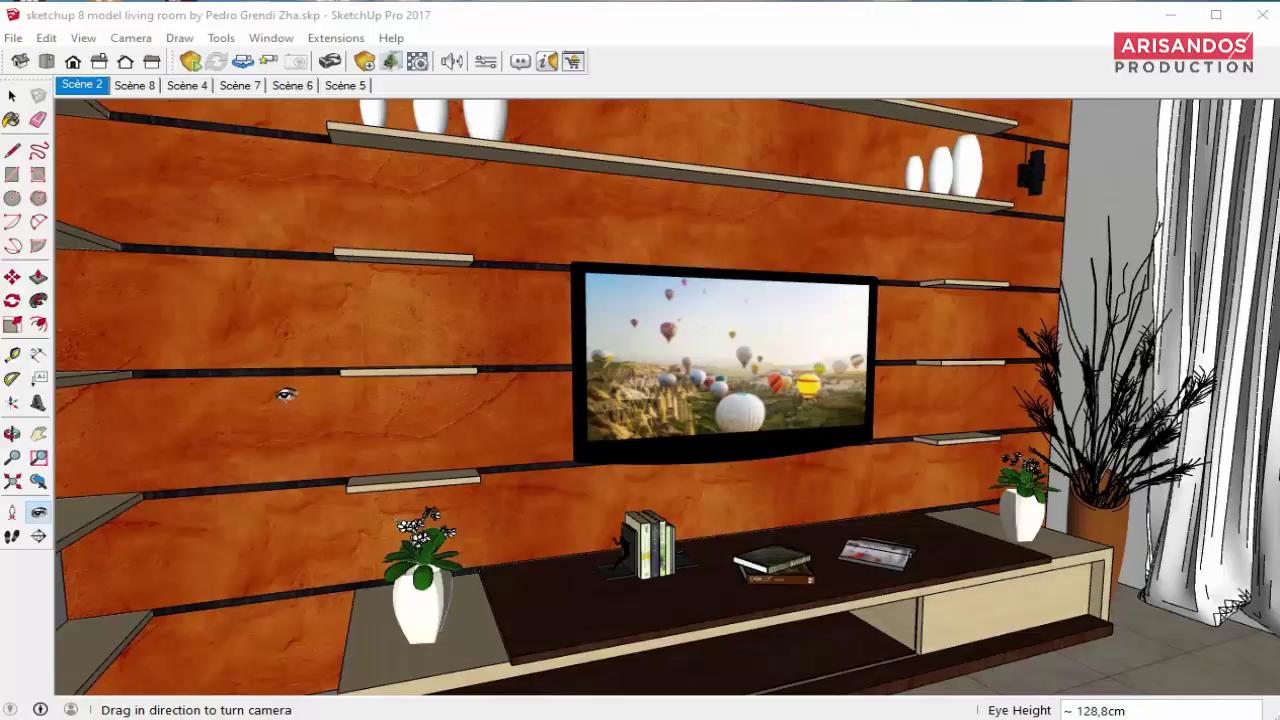
Step: Look around and orbit to inspect the TV wall and window, then switch to Scène 8 and Scène 4
{"action": "mouse_move", "coordinate": [286, 393]}
{"action": "left_mouse_down"}
{"action": "mouse_move", "coordinate": [81, 428]}
{"action": "mouse_move", "coordinate": [1024, 463]}
{"action": "left_mouse_up"}
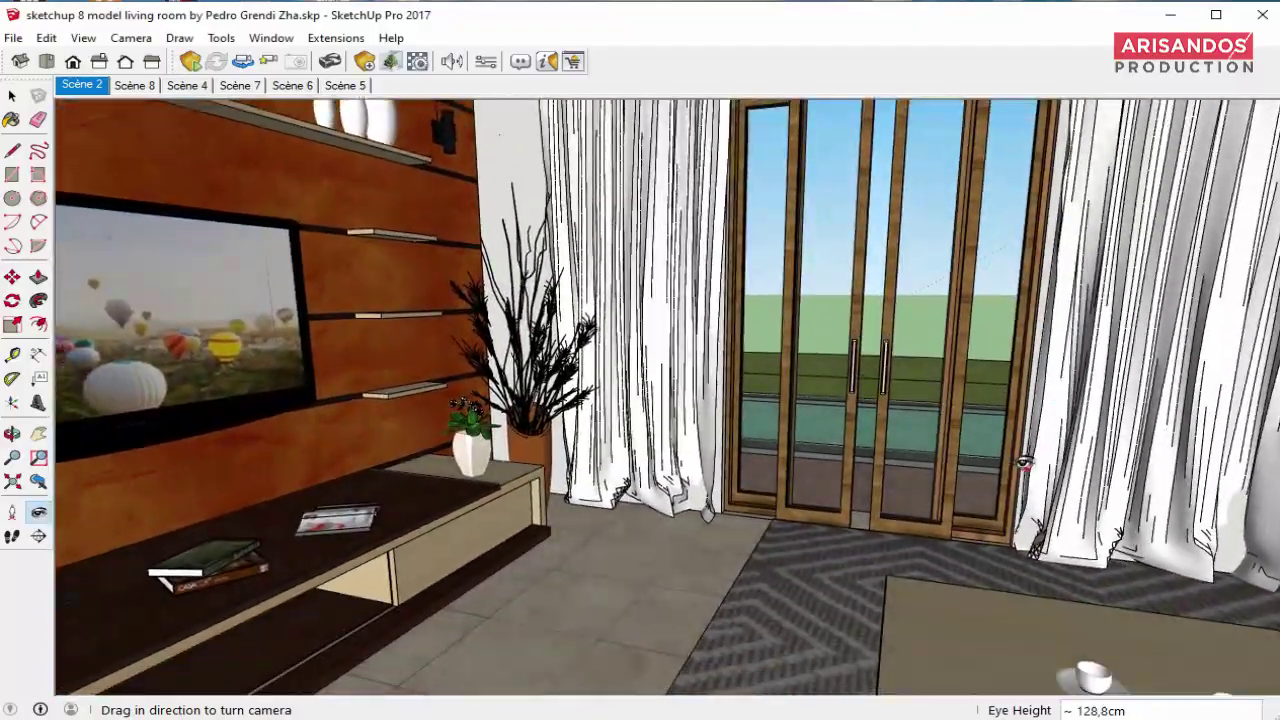
{"action": "left_click_drag", "start_coordinate": [797, 436], "coordinate": [343, 358]}
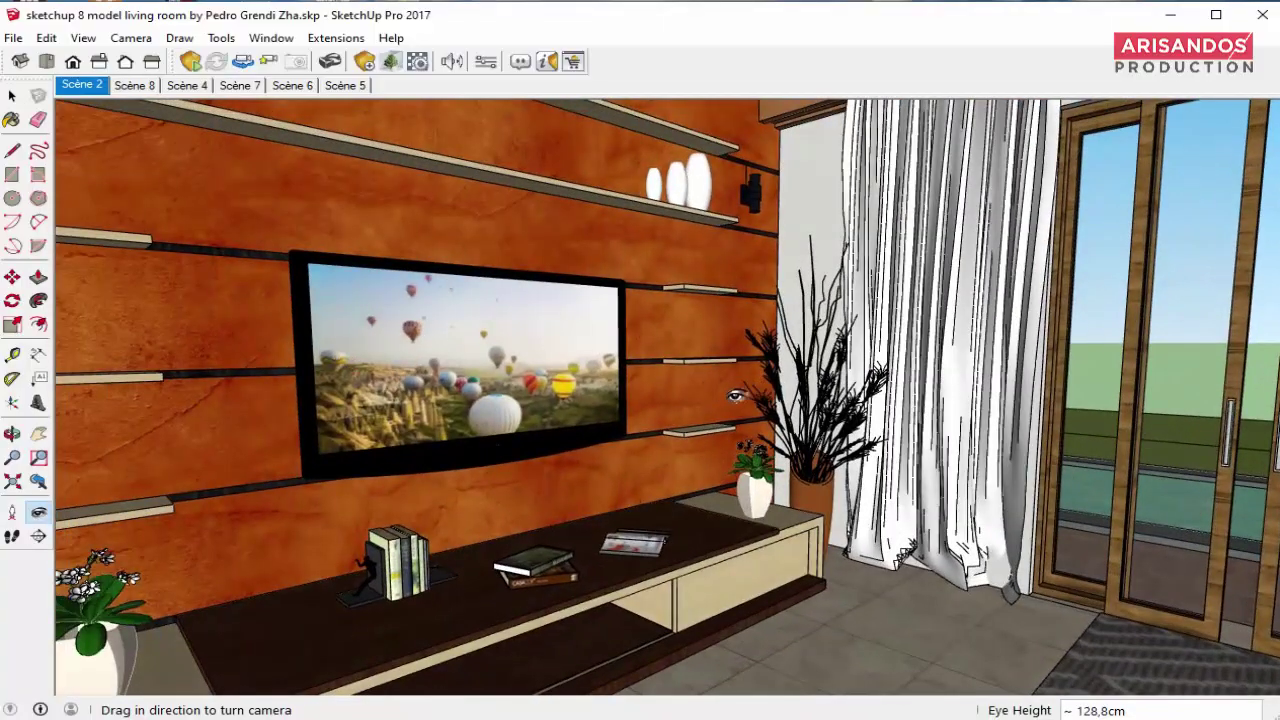
{"action": "middle_click_drag", "start_coordinate": [735, 396], "coordinate": [530, 390]}
{"action": "left_click_drag", "start_coordinate": [567, 424], "coordinate": [425, 411]}
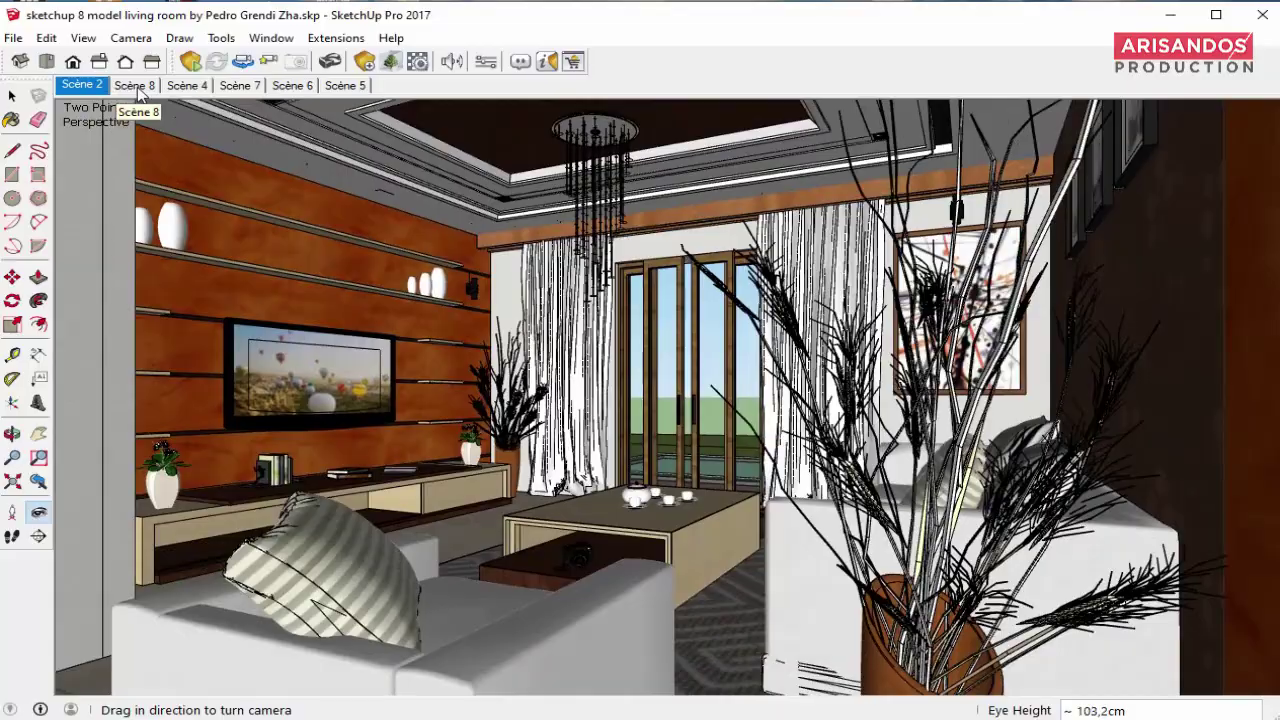
{"action": "left_click", "coordinate": [136, 87]}
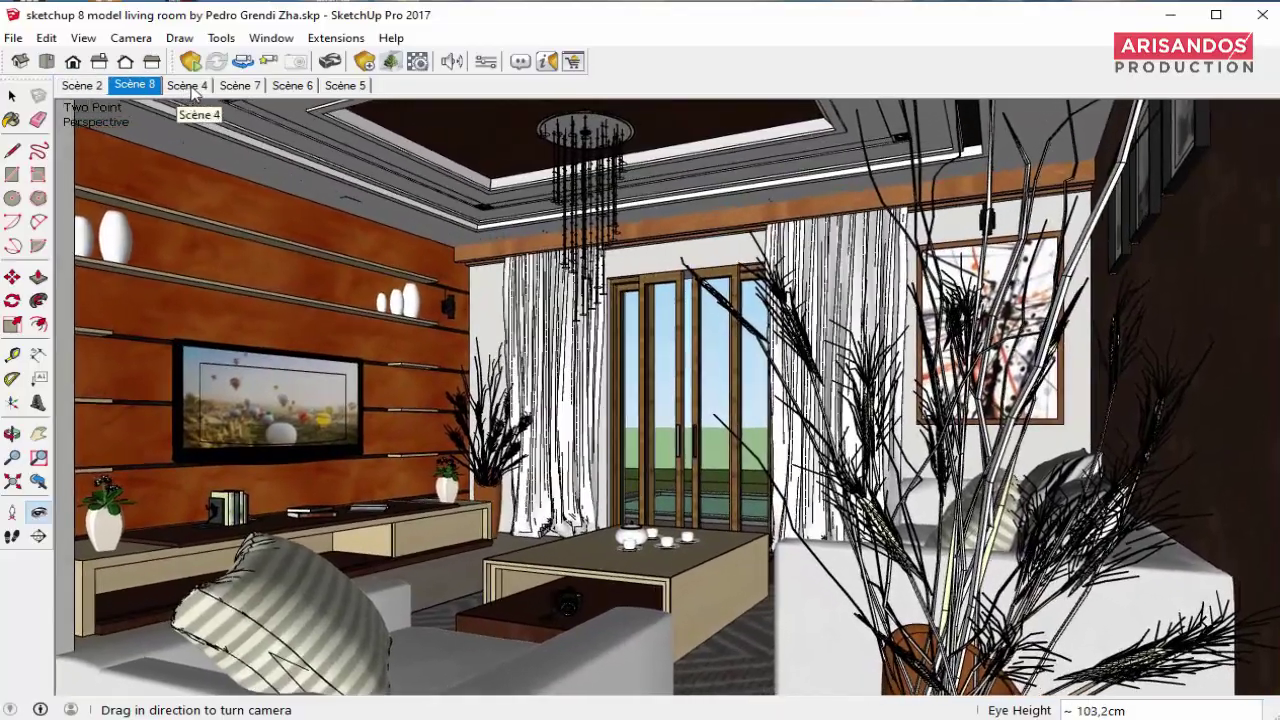
{"action": "left_click", "coordinate": [193, 89]}
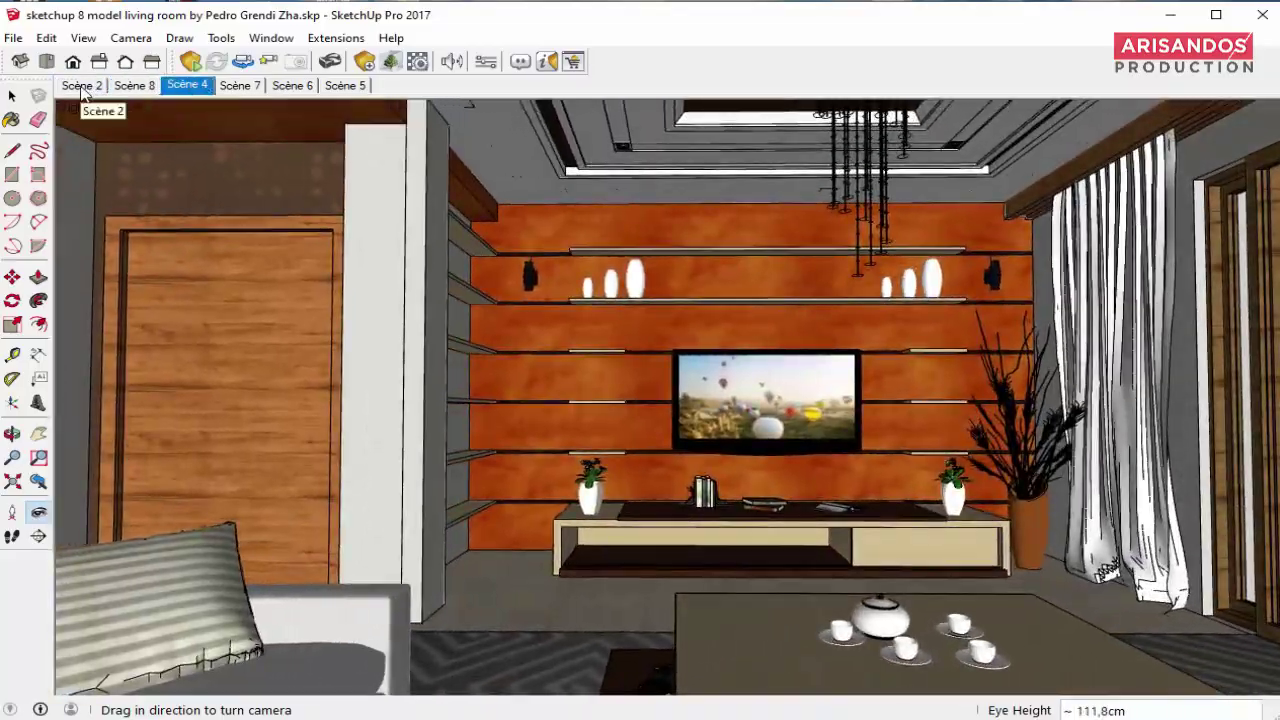
Step: Return to Scène 2 and arrange the Enscape render and SketchUp windows side by side
{"action": "left_click", "coordinate": [82, 86]}
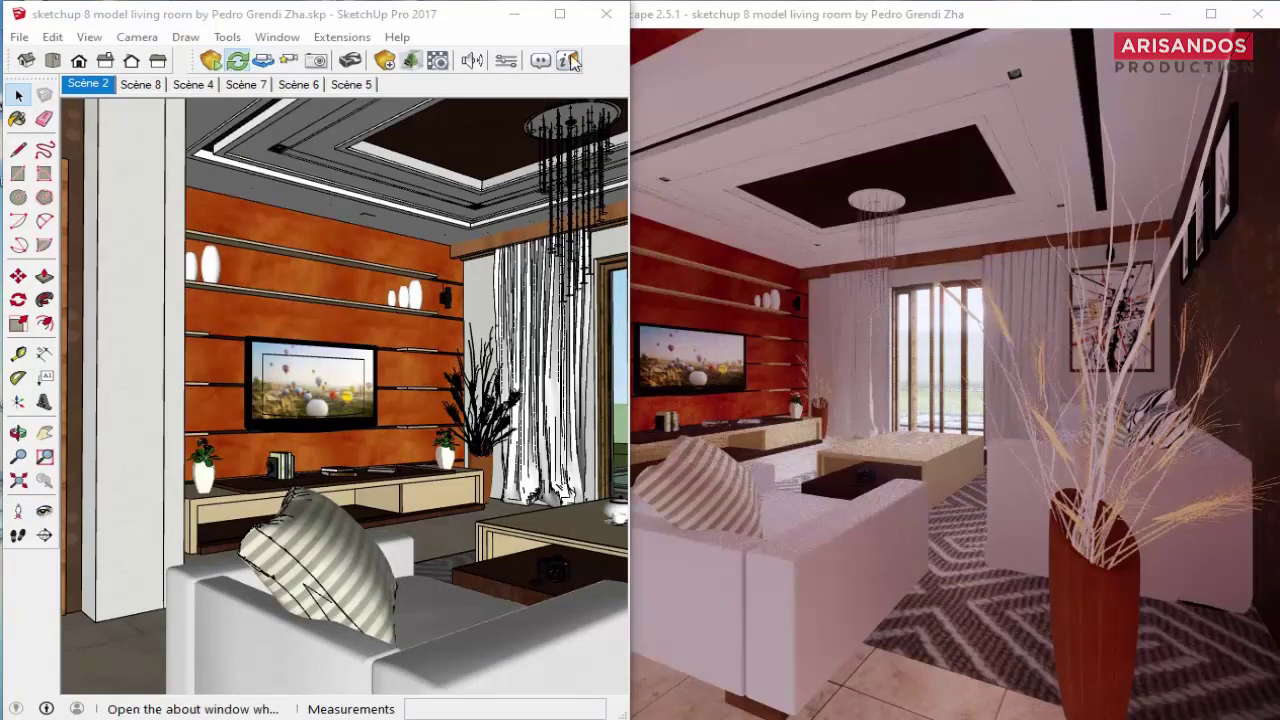
{"action": "left_click", "coordinate": [790, 22]}
{"action": "left_click", "coordinate": [463, 20]}
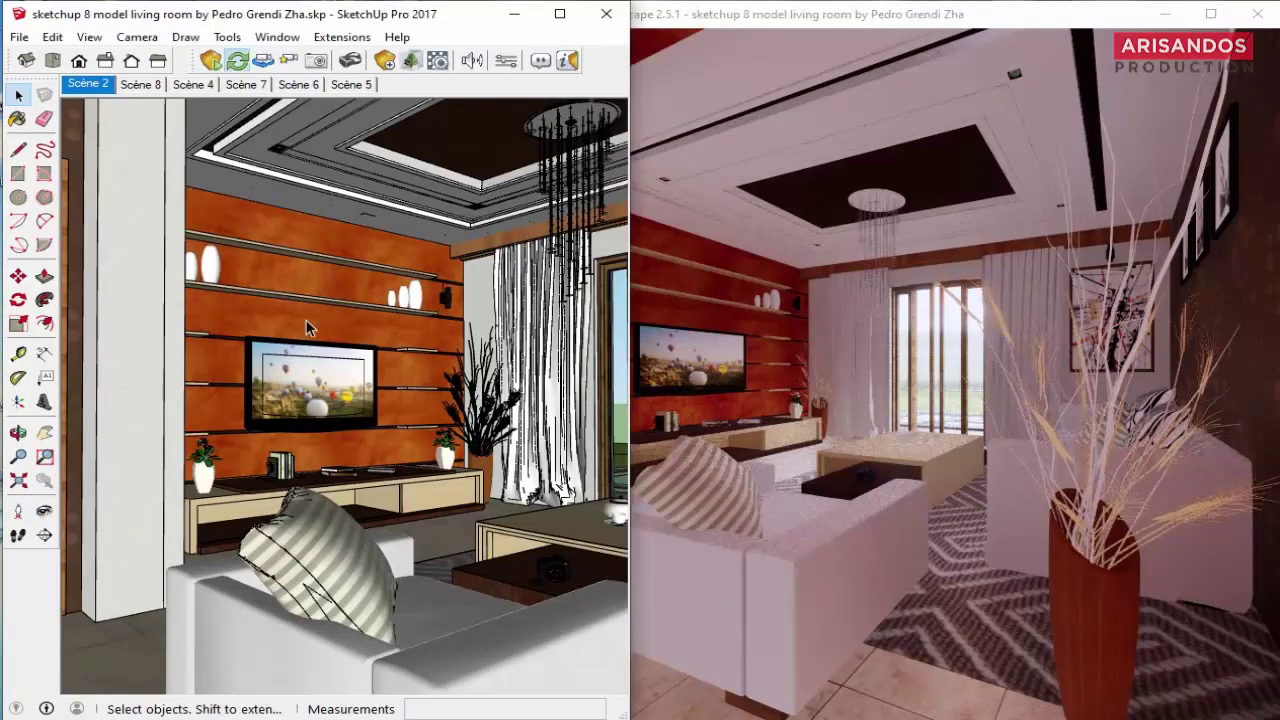
Step: Turn the view down to the floor and sample the marble floor material Material80 with Paint Bucket
{"action": "left_click", "coordinate": [45, 510]}
{"action": "left_click_drag", "start_coordinate": [330, 400], "coordinate": [76, 214]}
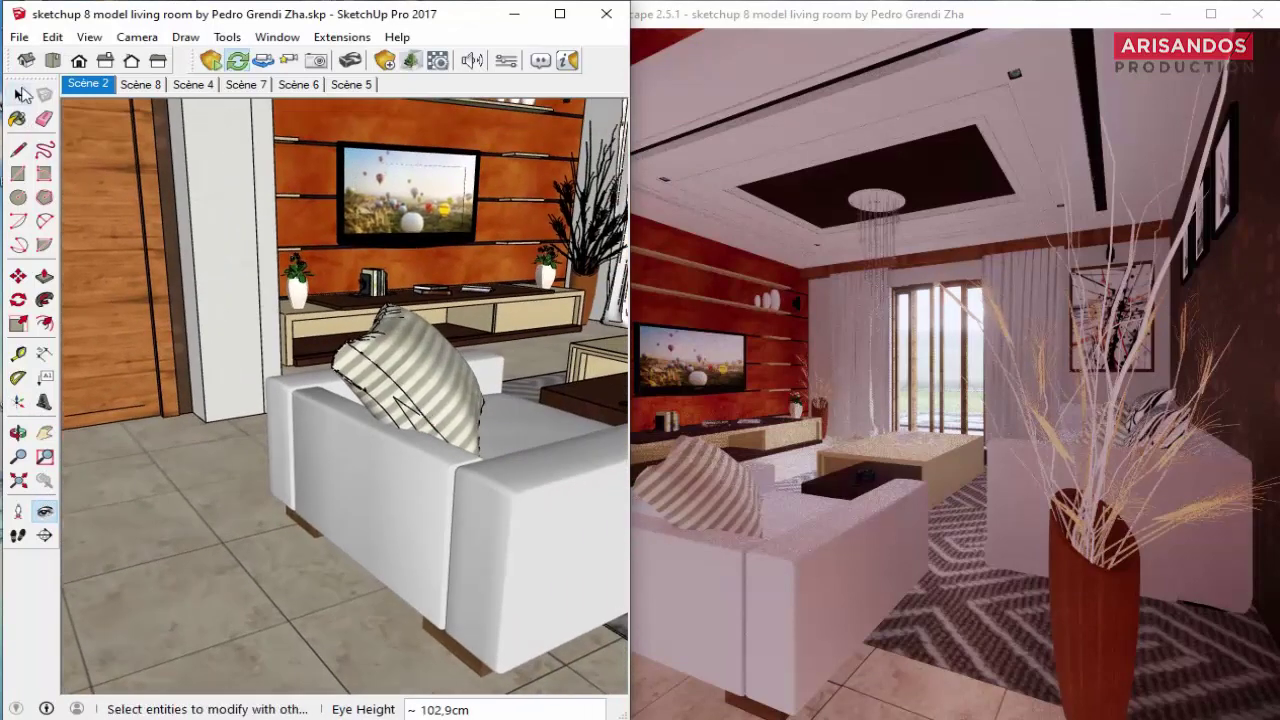
{"action": "left_click", "coordinate": [18, 118]}
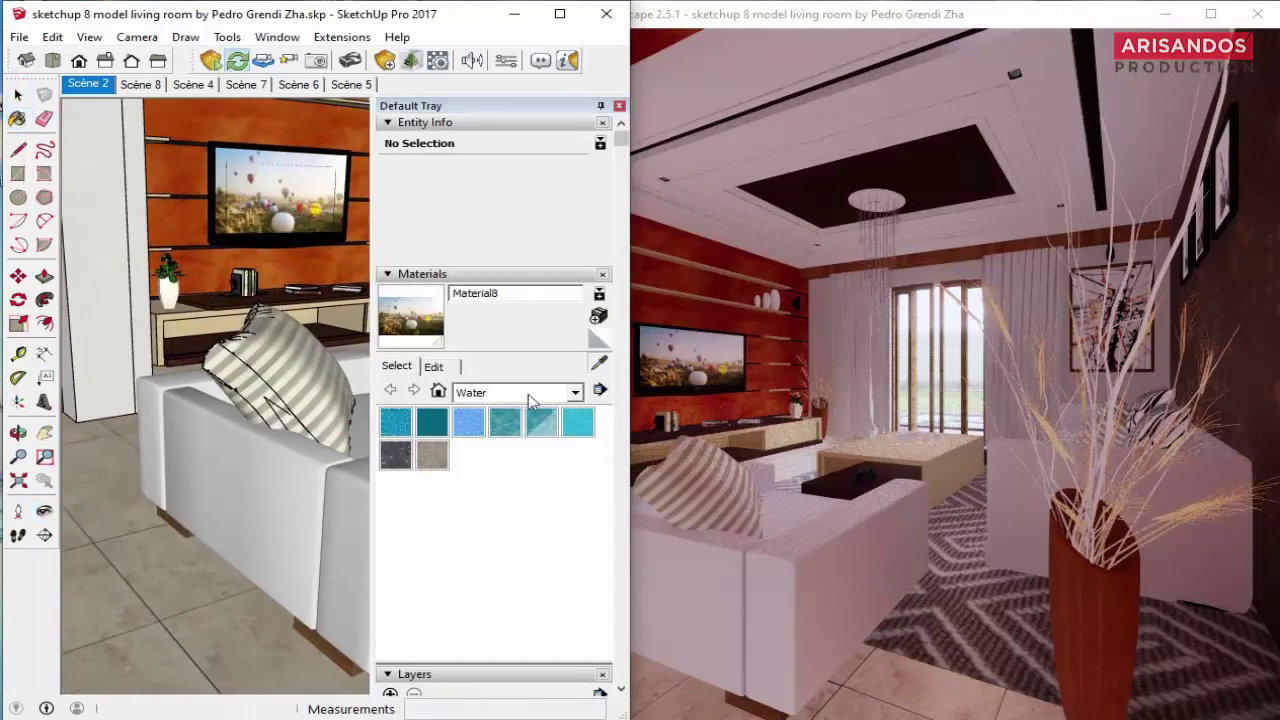
{"action": "left_click", "coordinate": [160, 552], "text": "alt"}
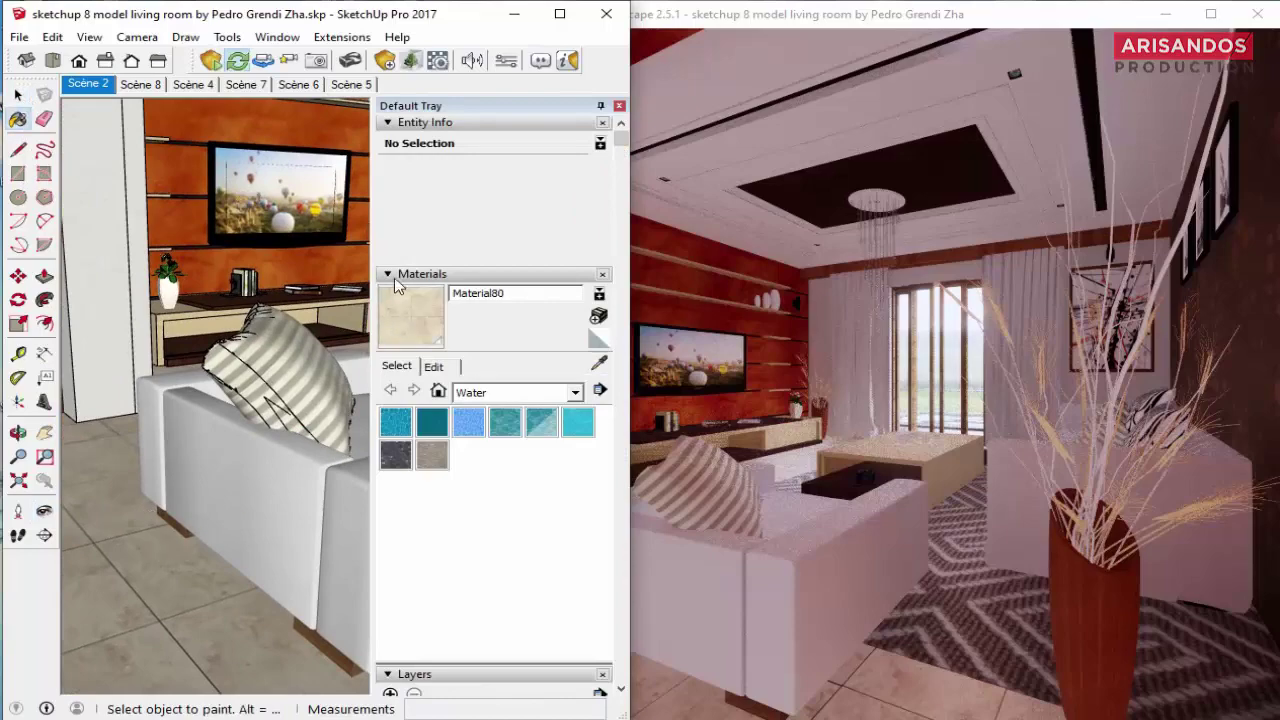
Step: Give Material80 17.6% roughness, an albedo-based bump of 3.00 and 88.2% image fade in Enscape
{"action": "left_click", "coordinate": [438, 62]}
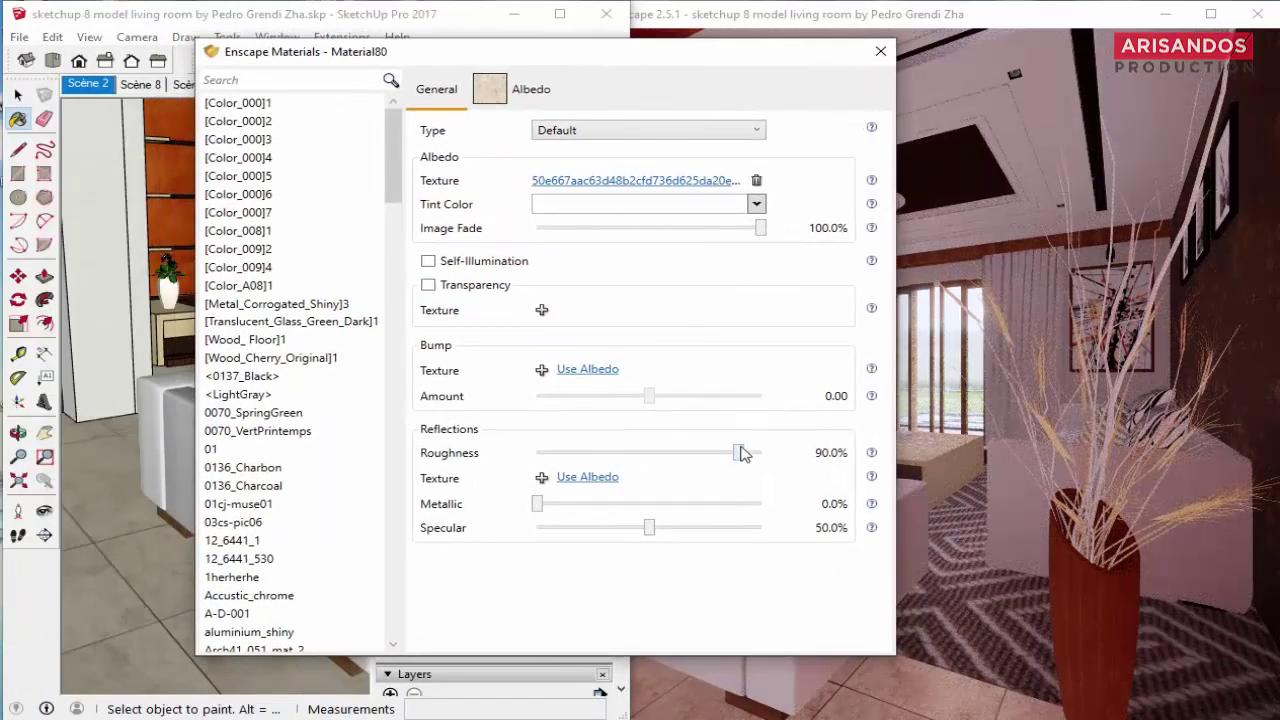
{"action": "left_click_drag", "start_coordinate": [740, 453], "coordinate": [590, 453]}
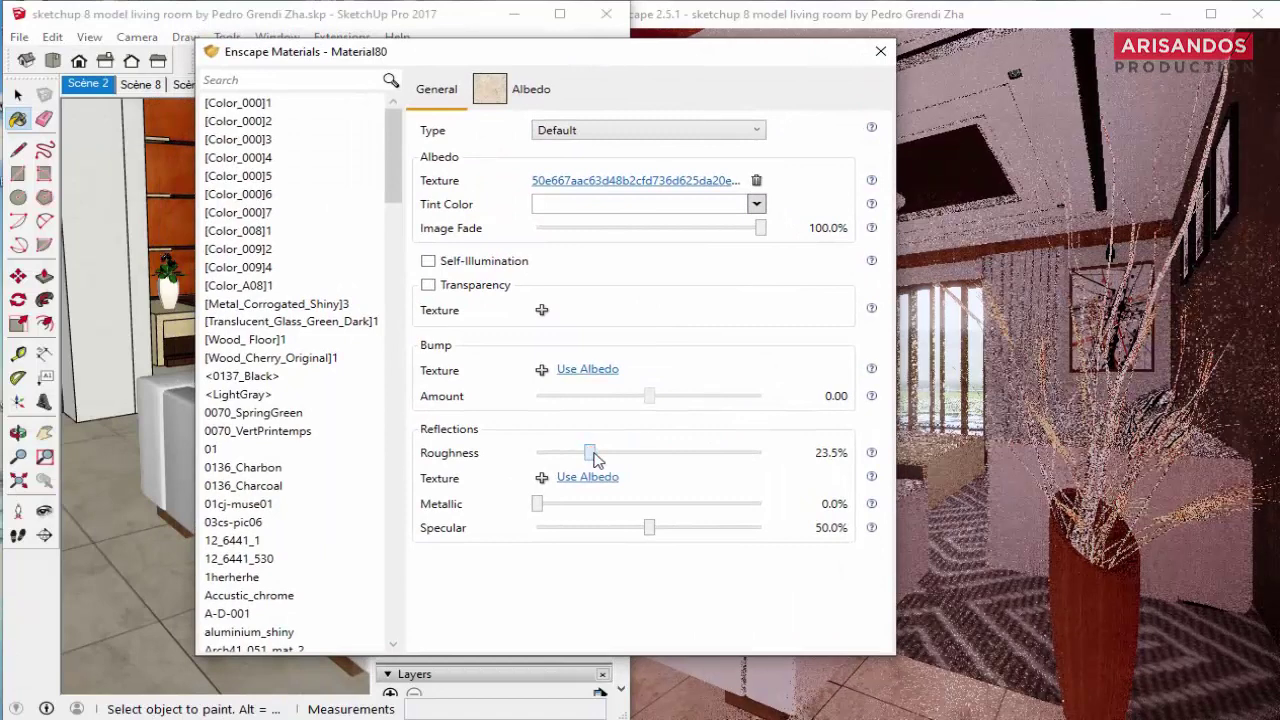
{"action": "left_click_drag", "start_coordinate": [202, 56], "coordinate": [298, 60]}
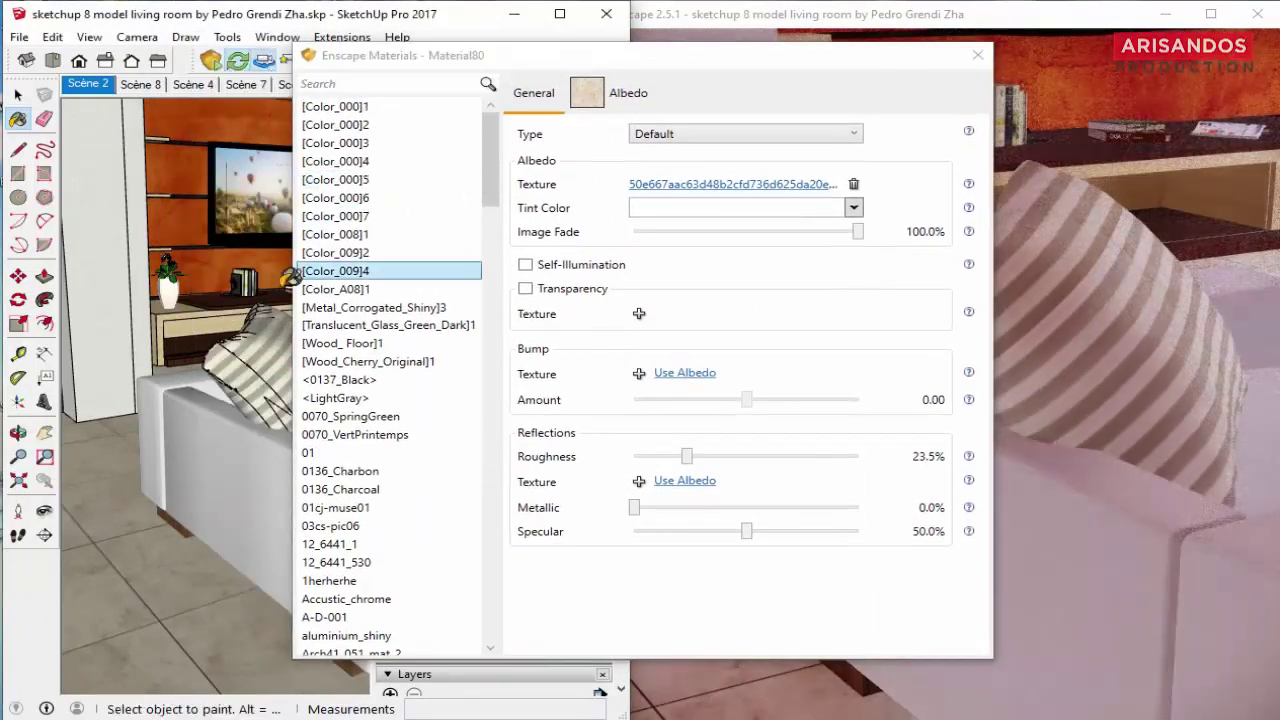
{"action": "left_click", "coordinate": [44, 510]}
{"action": "left_click_drag", "start_coordinate": [190, 500], "coordinate": [110, 500]}
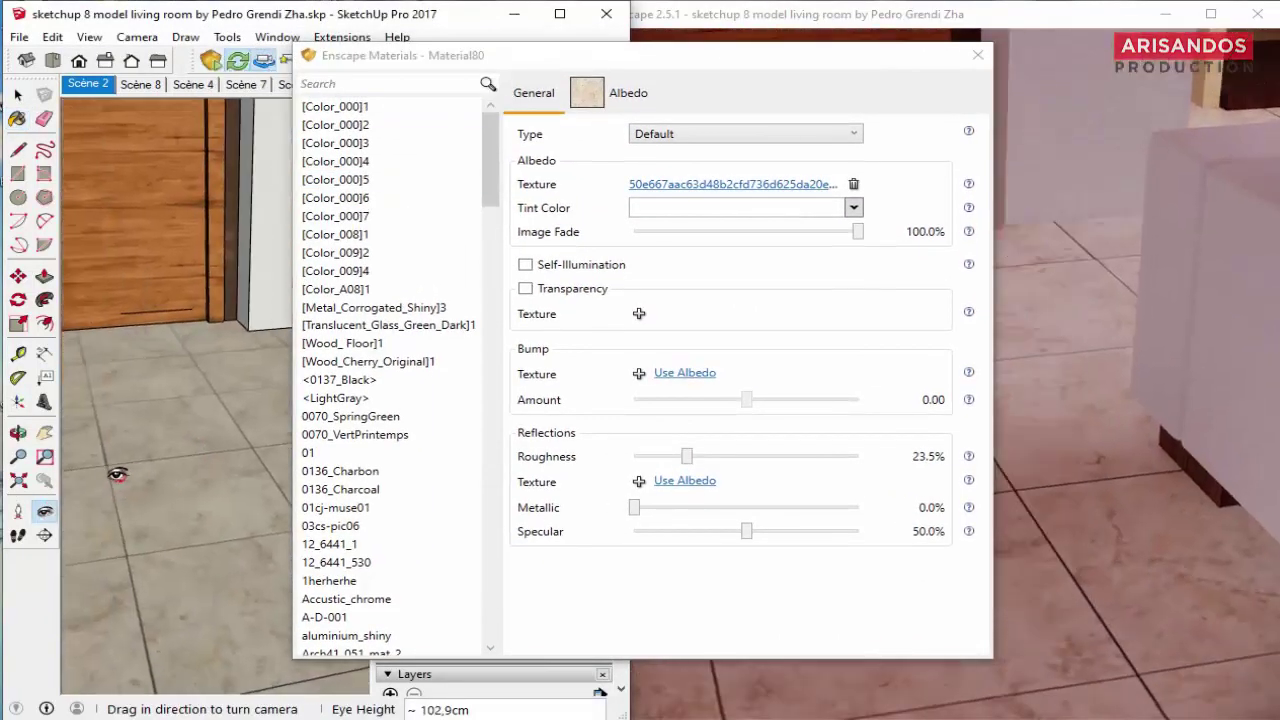
{"action": "mouse_move", "coordinate": [559, 57]}
{"action": "left_mouse_down"}
{"action": "mouse_move", "coordinate": [356, 66]}
{"action": "mouse_move", "coordinate": [418, 46]}
{"action": "left_mouse_up"}
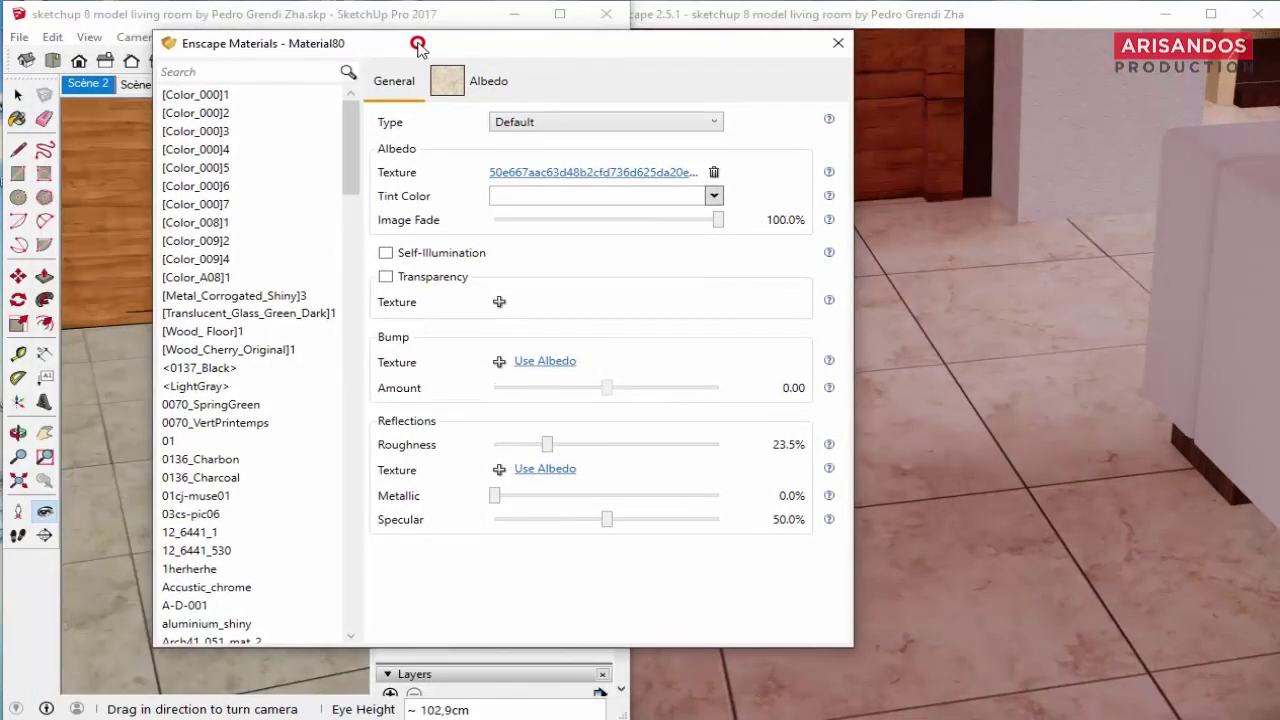
{"action": "mouse_move", "coordinate": [547, 445]}
{"action": "left_mouse_down"}
{"action": "mouse_move", "coordinate": [524, 449]}
{"action": "mouse_move", "coordinate": [536, 455]}
{"action": "left_mouse_up"}
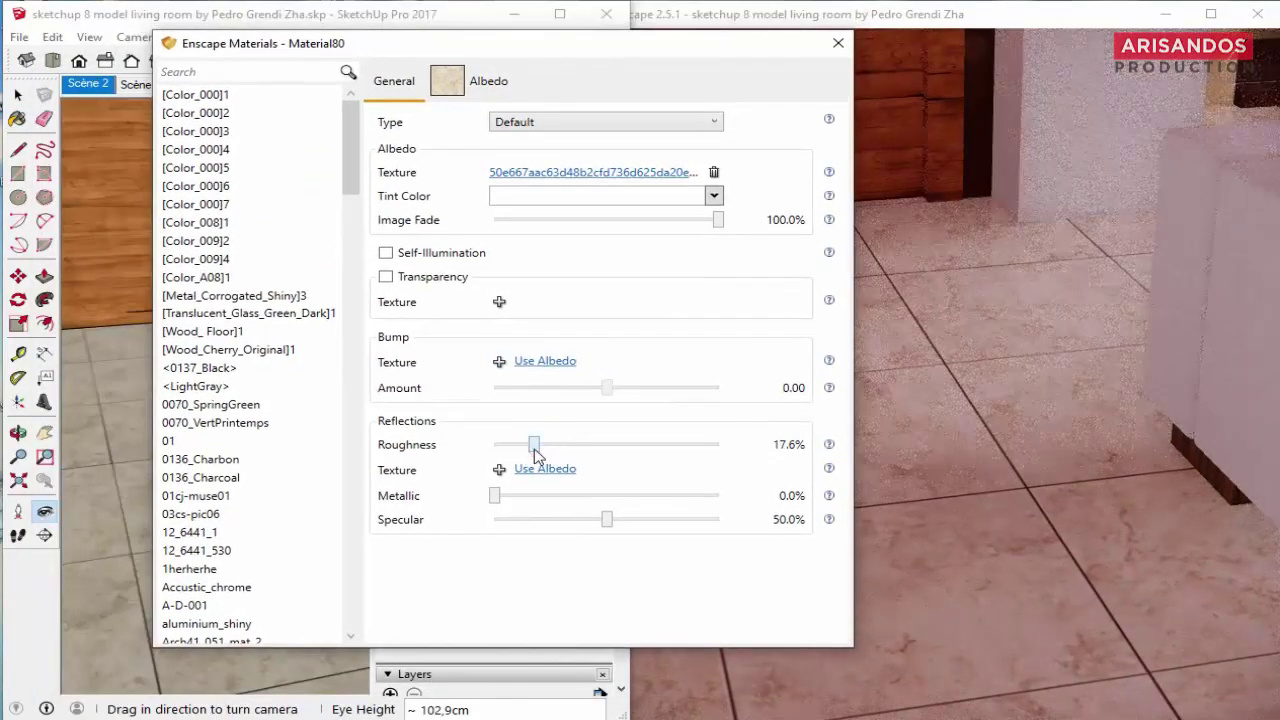
{"action": "left_click", "coordinate": [556, 368]}
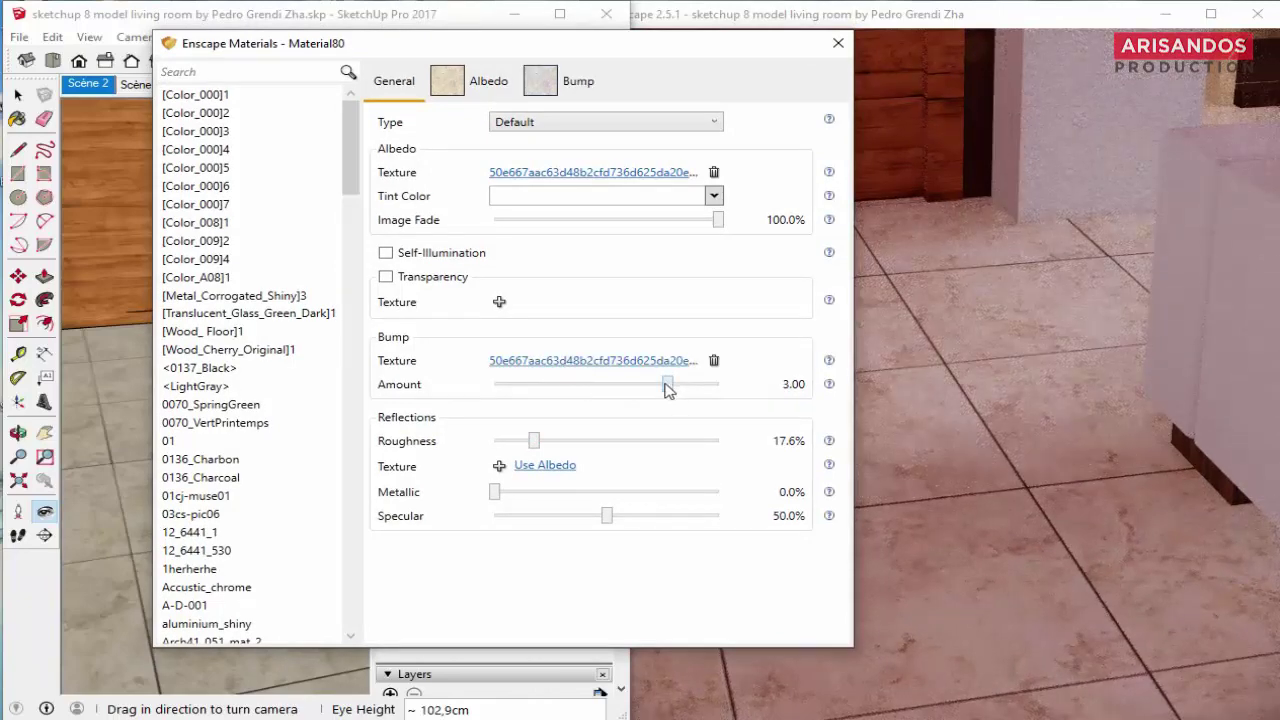
{"action": "left_click_drag", "start_coordinate": [719, 222], "coordinate": [692, 220]}
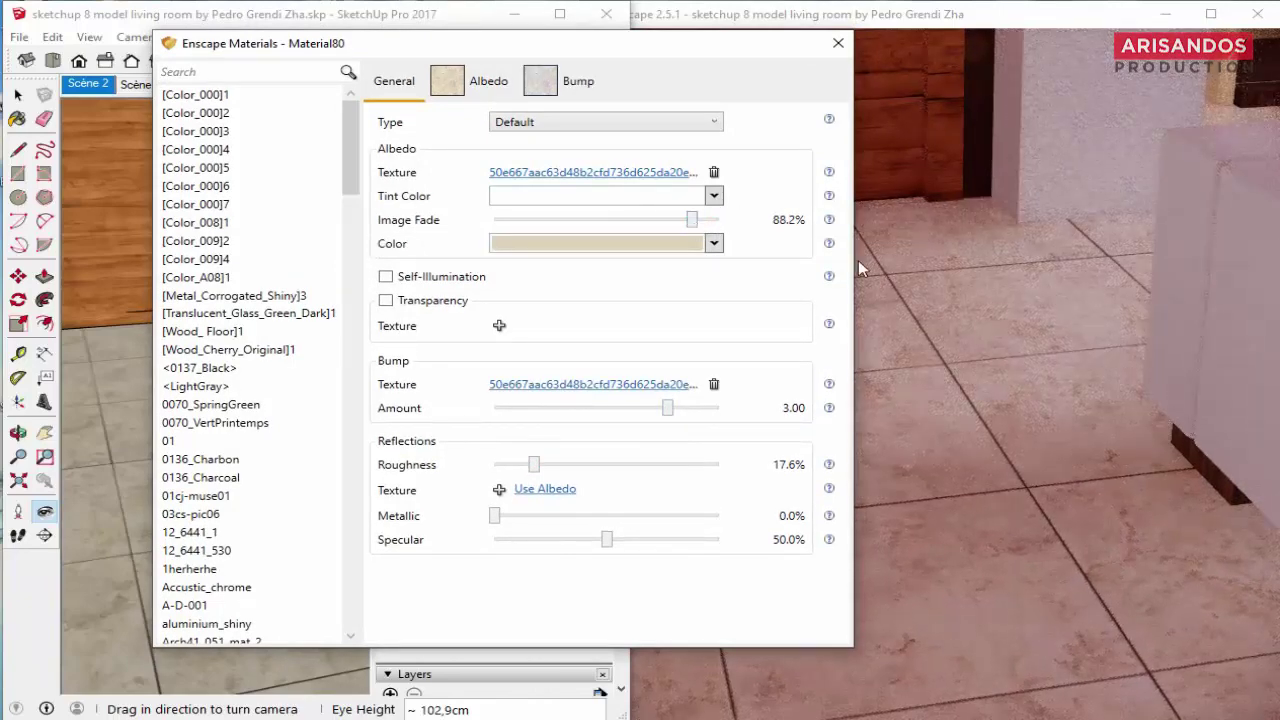
{"action": "left_click", "coordinate": [838, 44]}
Step: Turn the model view toward the curtains and window and sync the Enscape render to it
{"action": "left_click", "coordinate": [262, 64]}
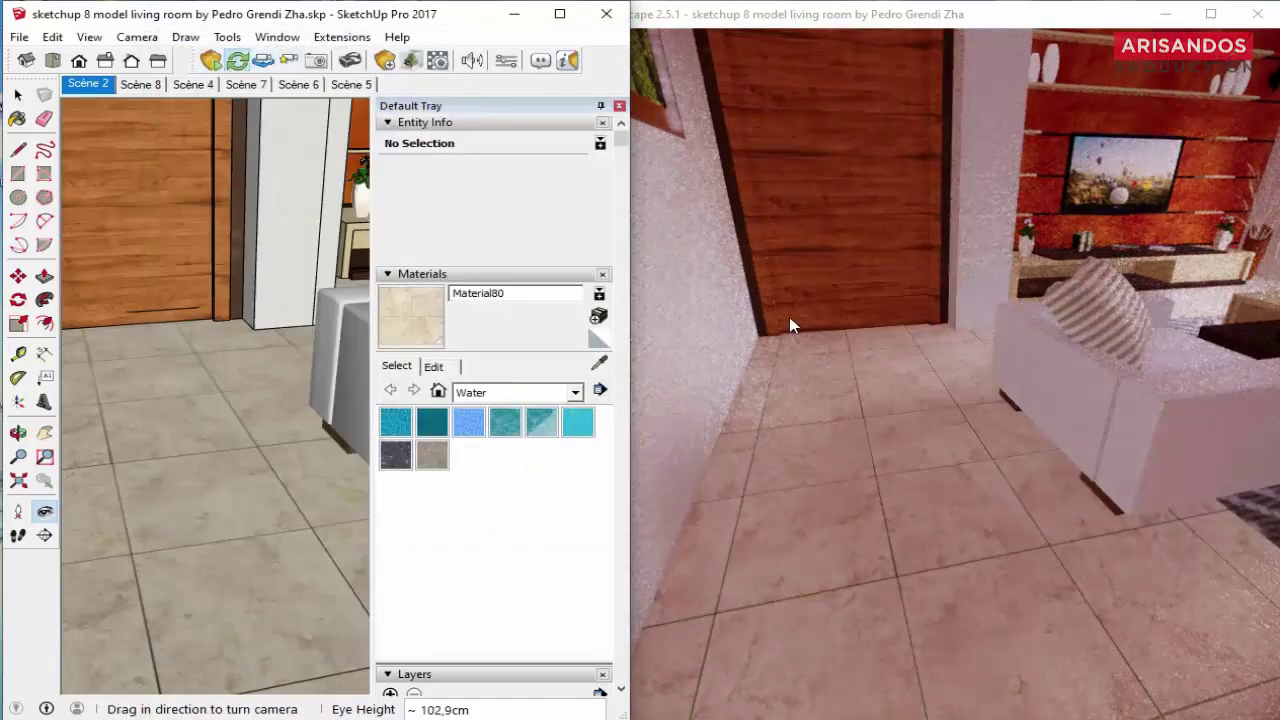
{"action": "left_click", "coordinate": [843, 423]}
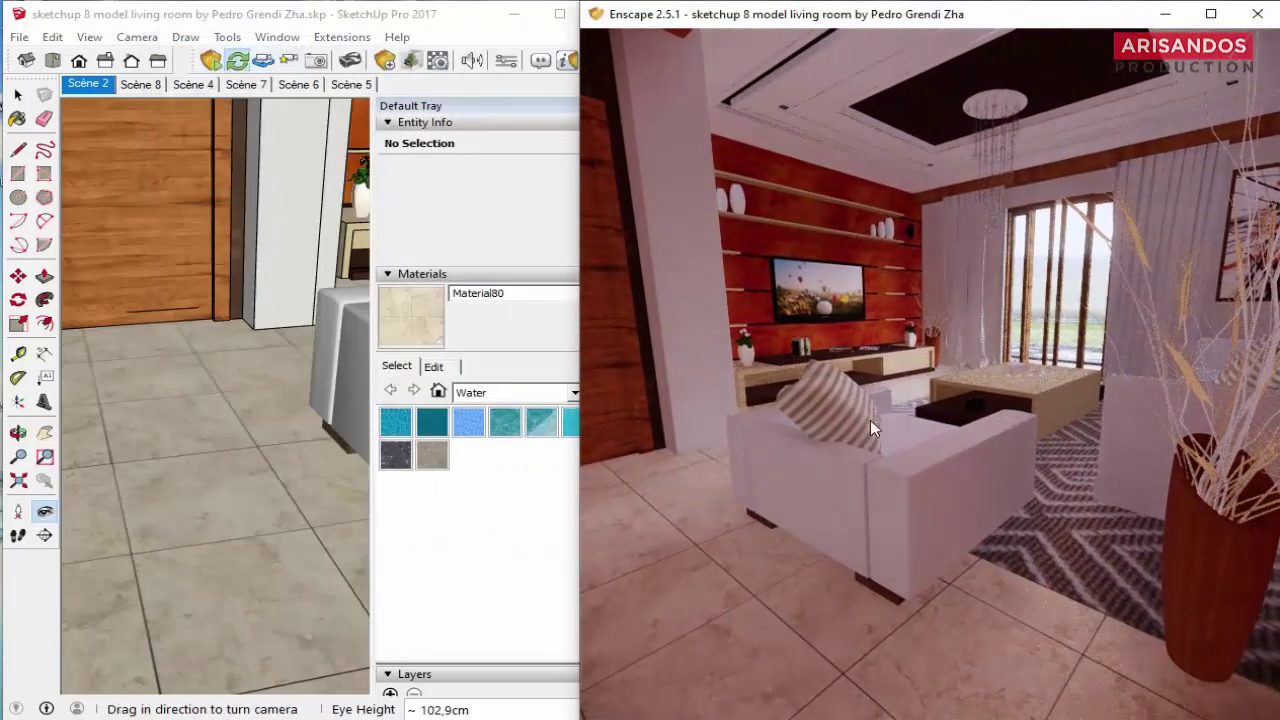
{"action": "scroll", "coordinate": [886, 423], "scroll_direction": "up", "scroll_amount": 3}
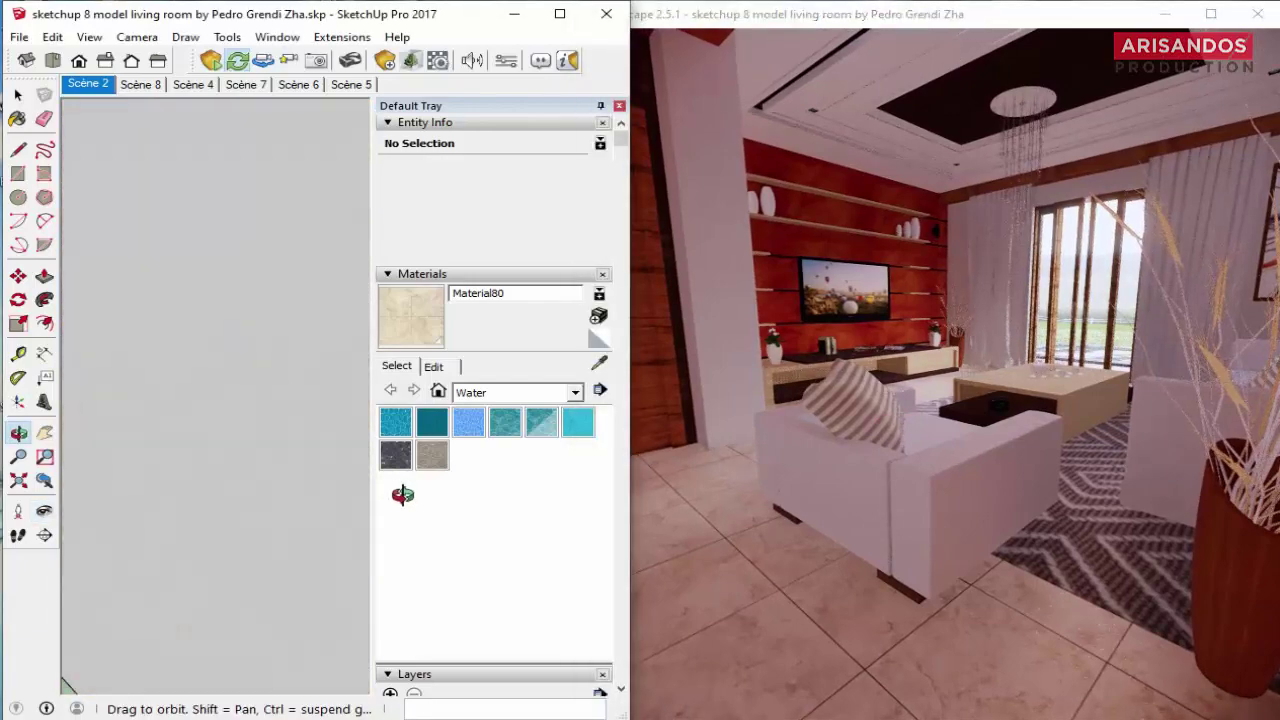
{"action": "left_click_drag", "start_coordinate": [155, 364], "coordinate": [318, 227]}
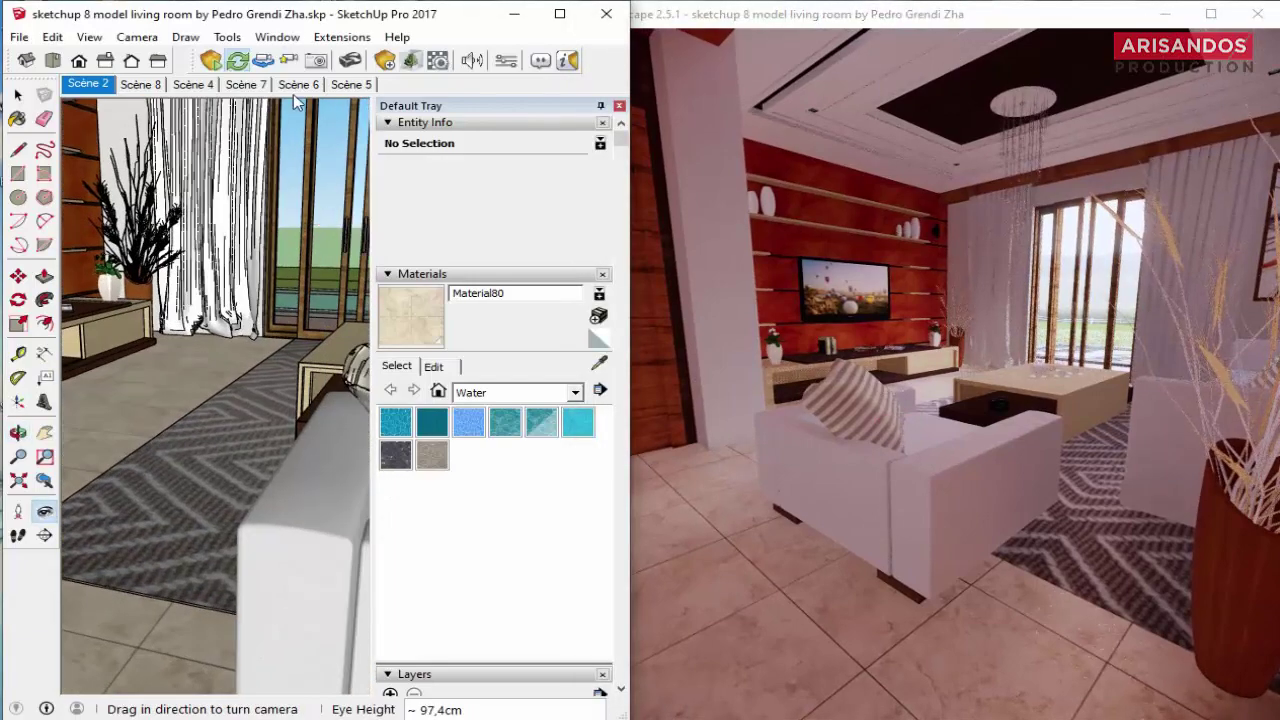
{"action": "left_click", "coordinate": [262, 62]}
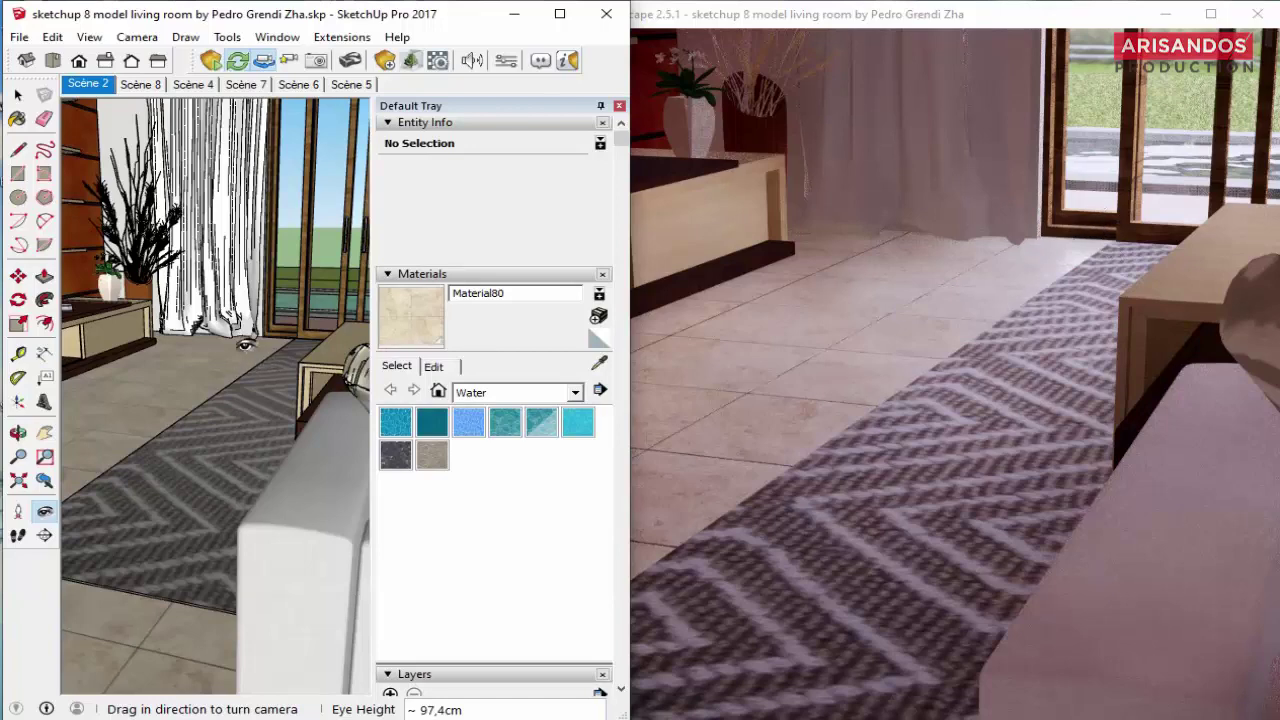
Step: Lower Material80's bump amount to 0.62 and image fade to 75.1%
{"action": "key", "text": "b"}
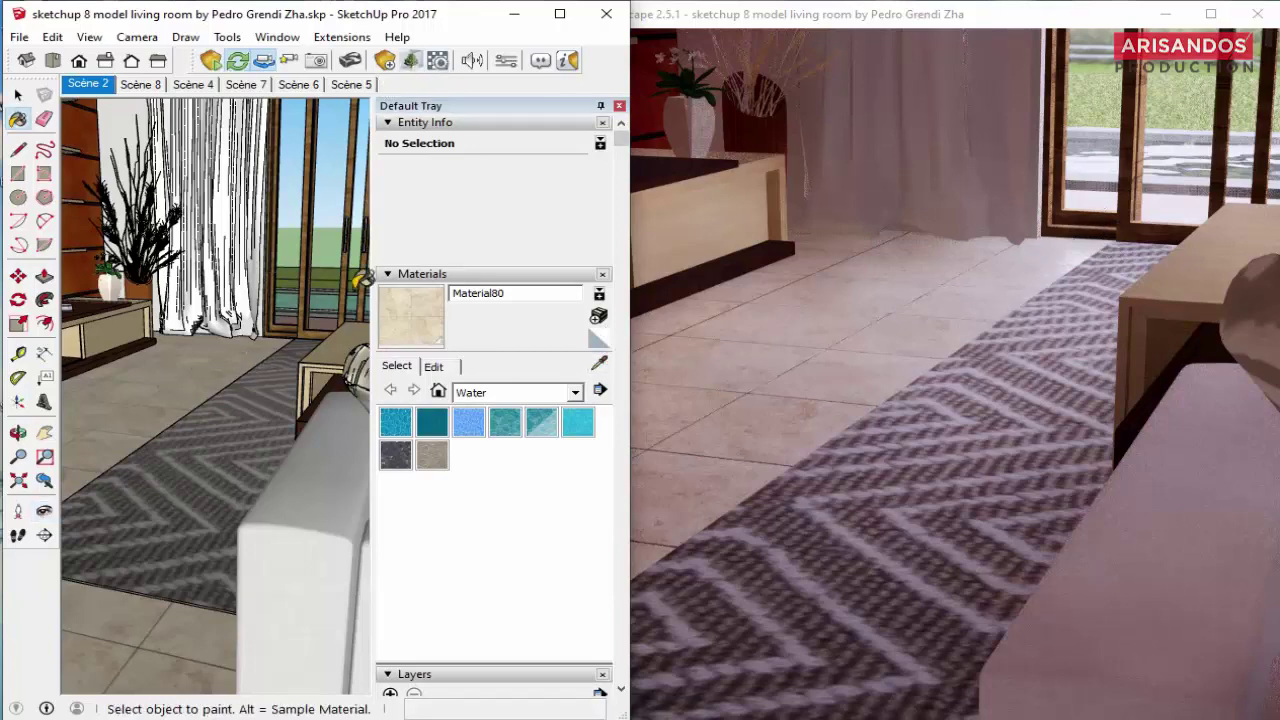
{"action": "left_click", "coordinate": [437, 63]}
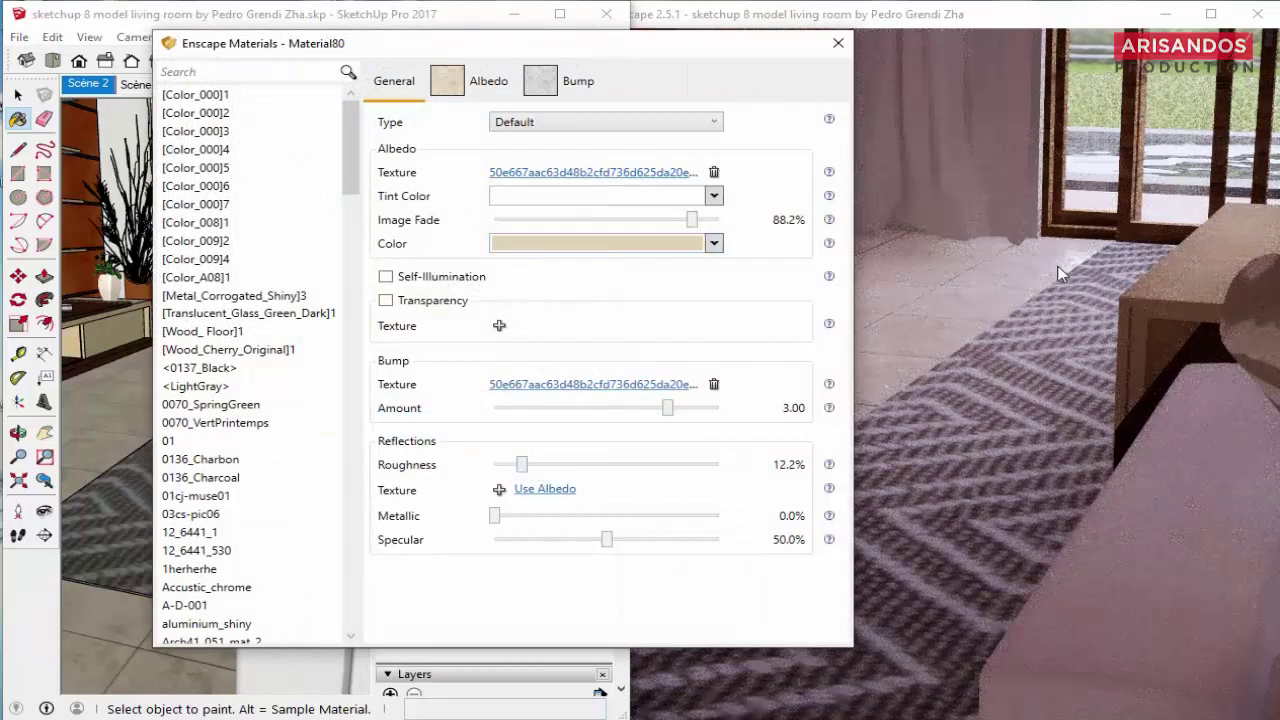
{"action": "left_click_drag", "start_coordinate": [668, 409], "coordinate": [635, 409]}
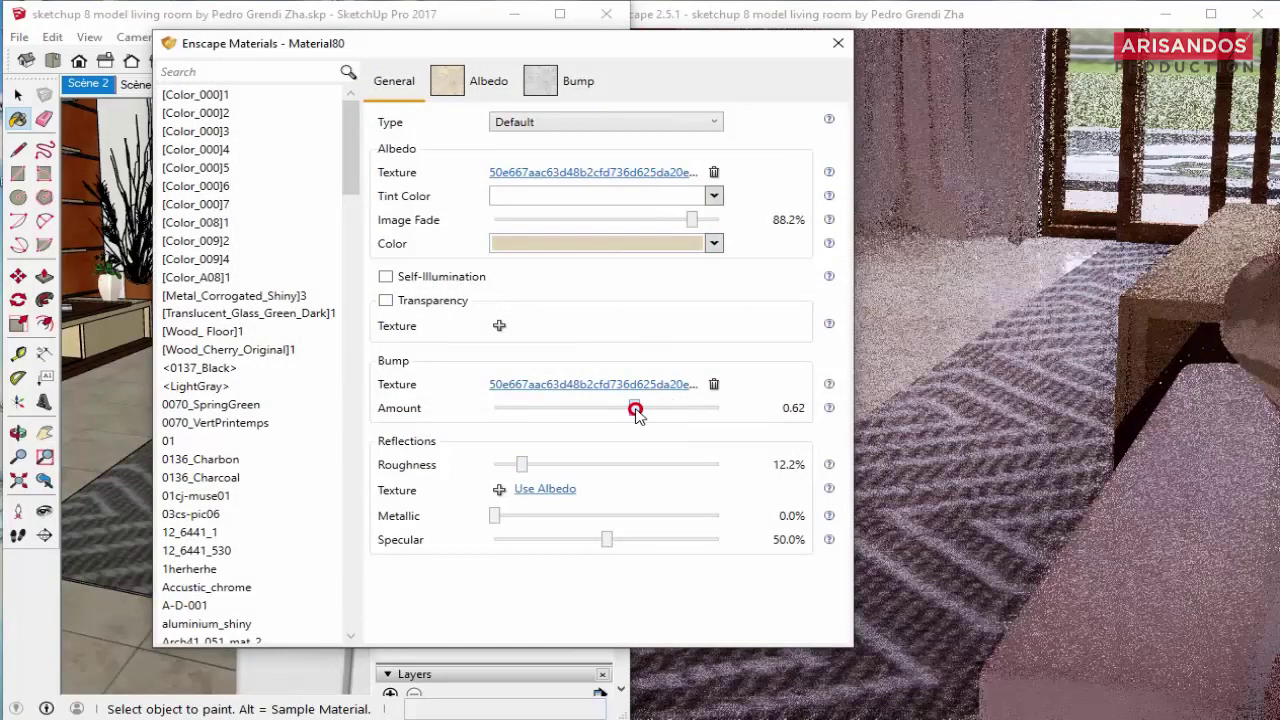
{"action": "left_click_drag", "start_coordinate": [697, 229], "coordinate": [666, 228]}
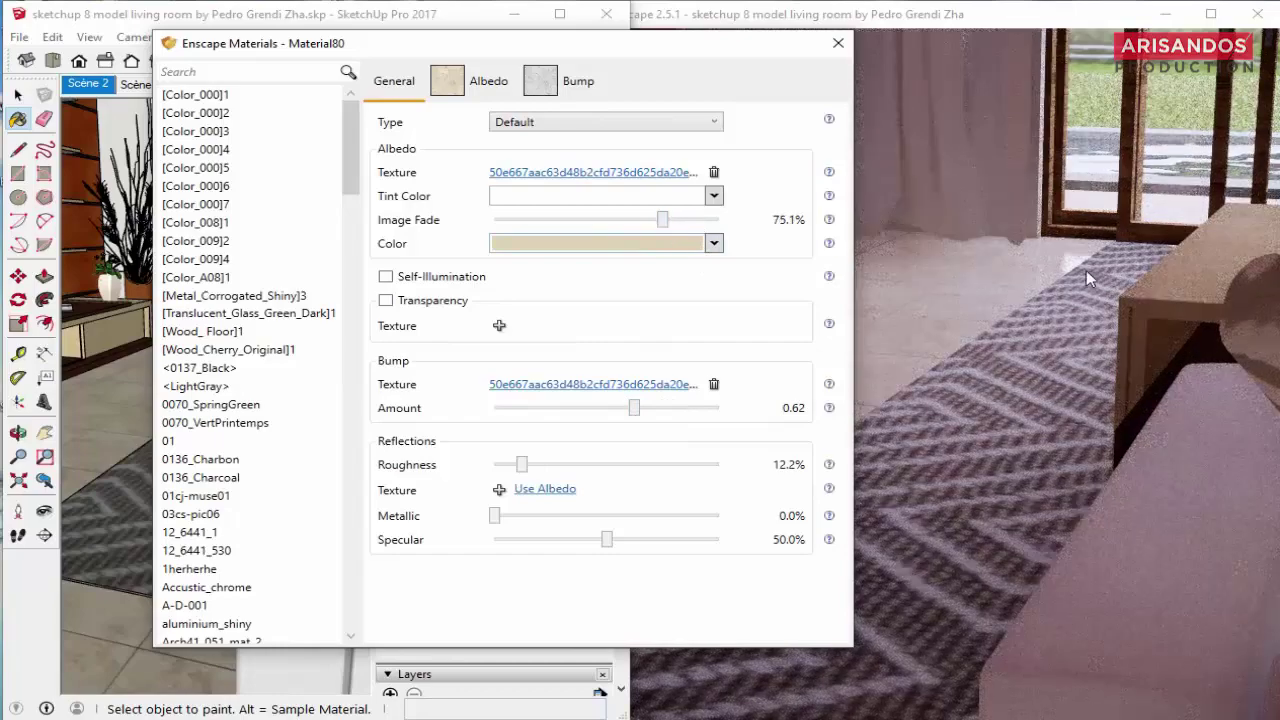
{"action": "left_click", "coordinate": [838, 43]}
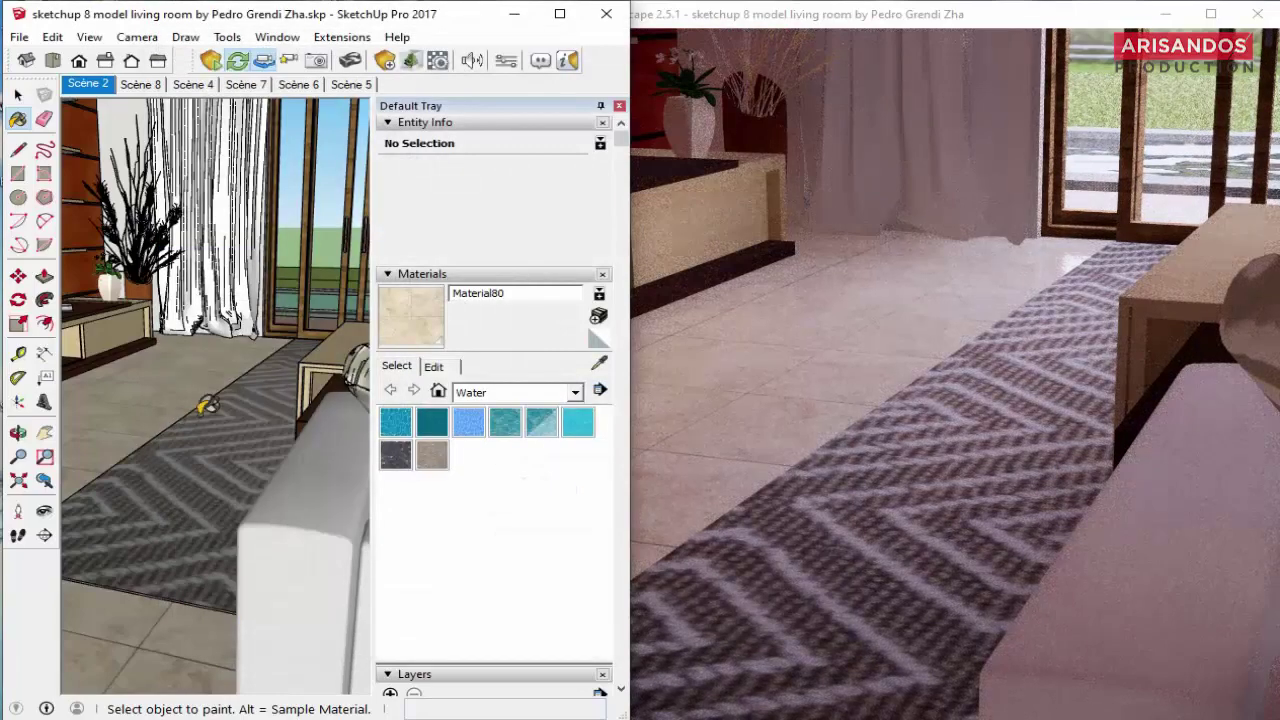
Step: Look around until the view faces the recessed ceiling light
{"action": "left_click", "coordinate": [44, 511]}
{"action": "mouse_move", "coordinate": [240, 388]}
{"action": "left_mouse_down"}
{"action": "mouse_move", "coordinate": [237, 307]}
{"action": "mouse_move", "coordinate": [165, 208]}
{"action": "left_mouse_up"}
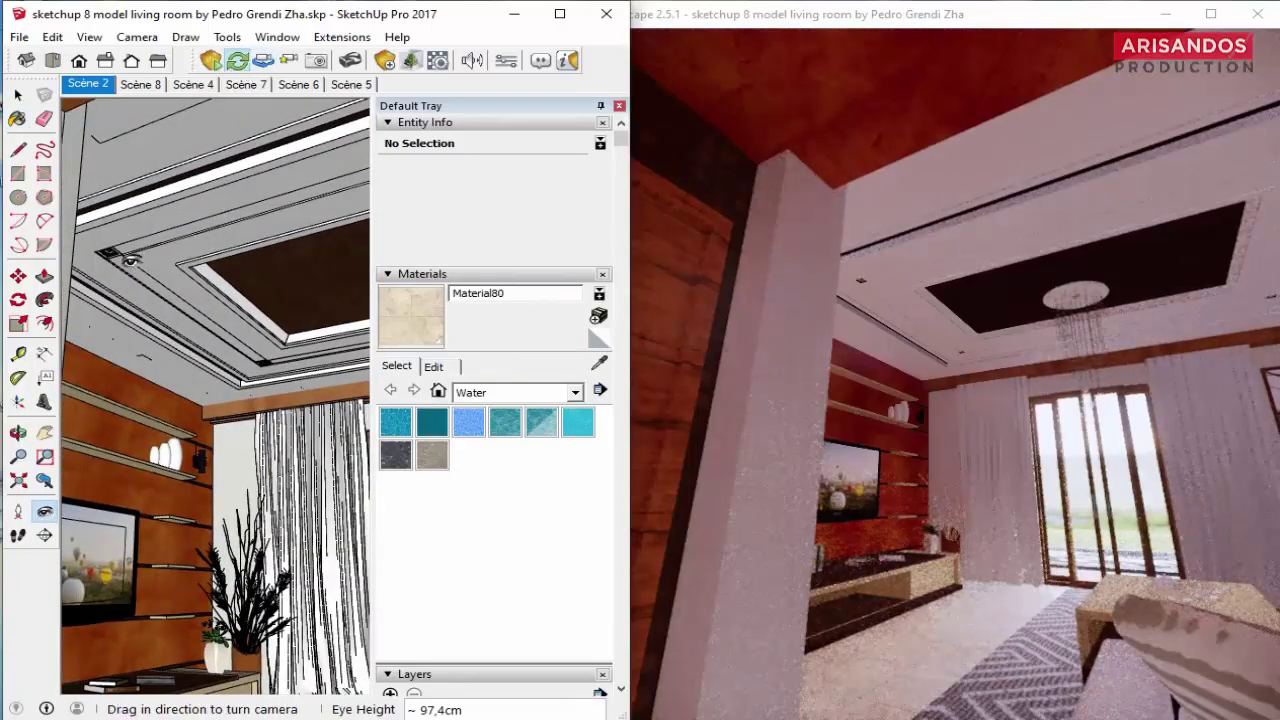
{"action": "mouse_move", "coordinate": [130, 260]}
{"action": "left_mouse_down"}
{"action": "mouse_move", "coordinate": [123, 237]}
{"action": "mouse_move", "coordinate": [251, 274]}
{"action": "mouse_move", "coordinate": [228, 243]}
{"action": "mouse_move", "coordinate": [330, 311]}
{"action": "mouse_move", "coordinate": [200, 300]}
{"action": "left_mouse_up"}
{"action": "middle_click_drag", "start_coordinate": [200, 300], "coordinate": [90, 300]}
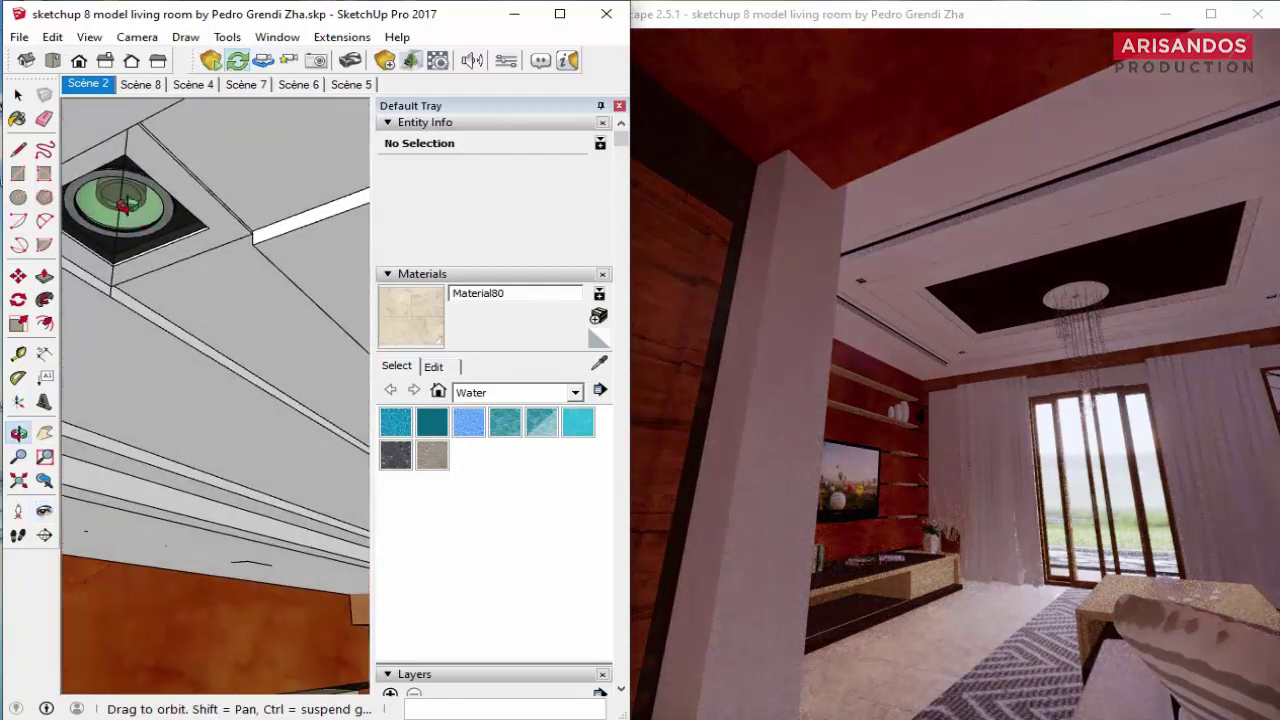
{"action": "left_click_drag", "start_coordinate": [175, 411], "coordinate": [190, 222]}
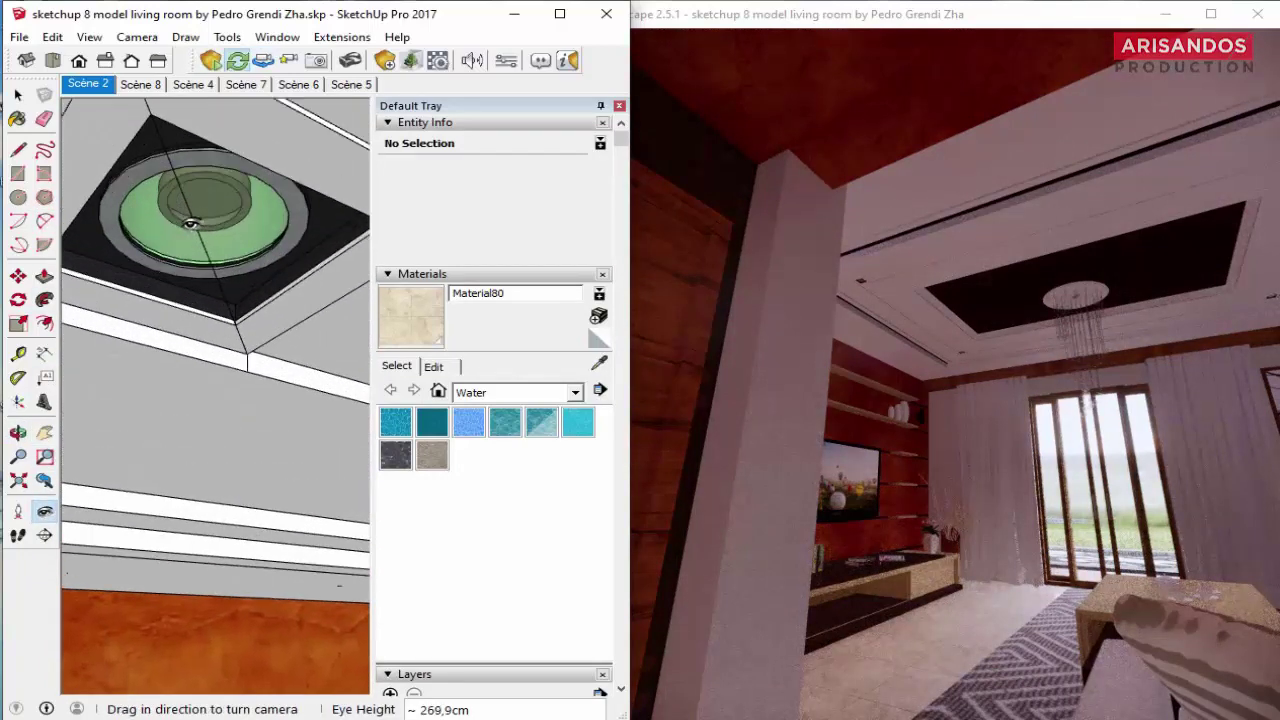
Step: Select the ceiling light fixture and open its group to reach the Ampoule cloche part
{"action": "left_click", "coordinate": [22, 97]}
{"action": "left_click", "coordinate": [205, 192]}
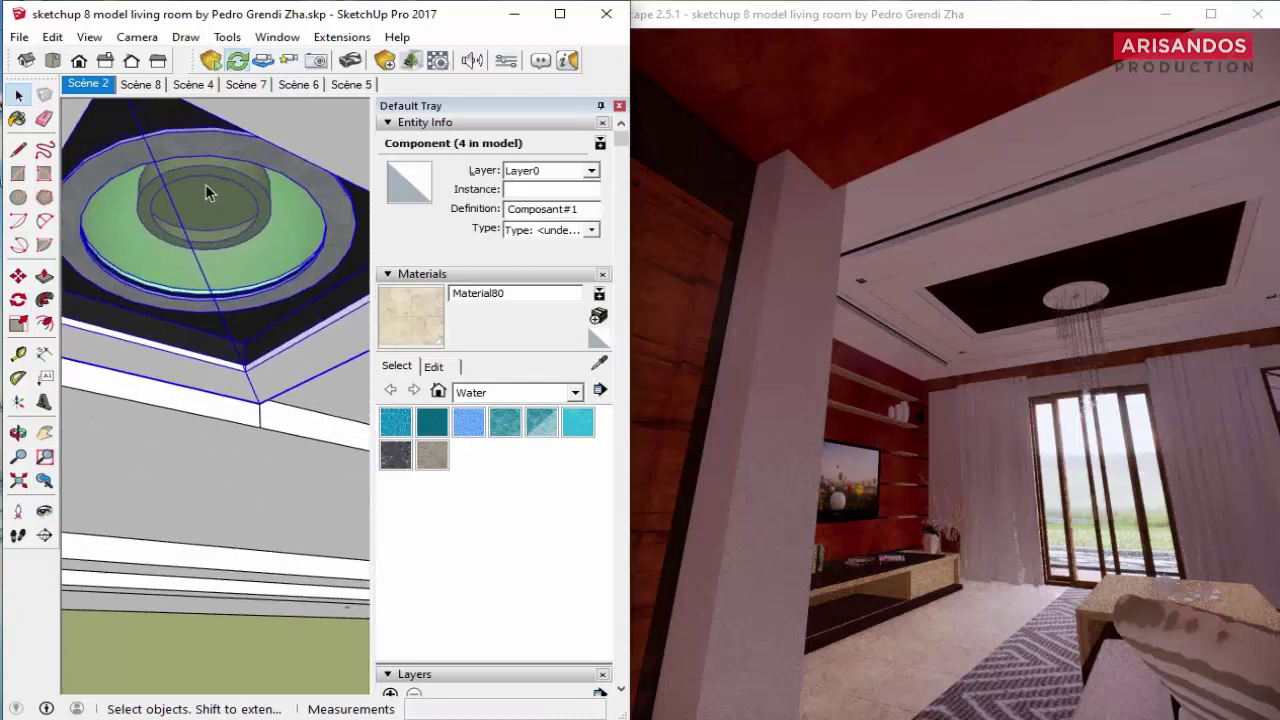
{"action": "scroll", "coordinate": [207, 193], "scroll_direction": "up", "scroll_amount": 1}
{"action": "key", "text": "Escape"}
{"action": "key", "text": "Escape"}
{"action": "scroll", "coordinate": [208, 208], "scroll_direction": "down", "scroll_amount": 2}
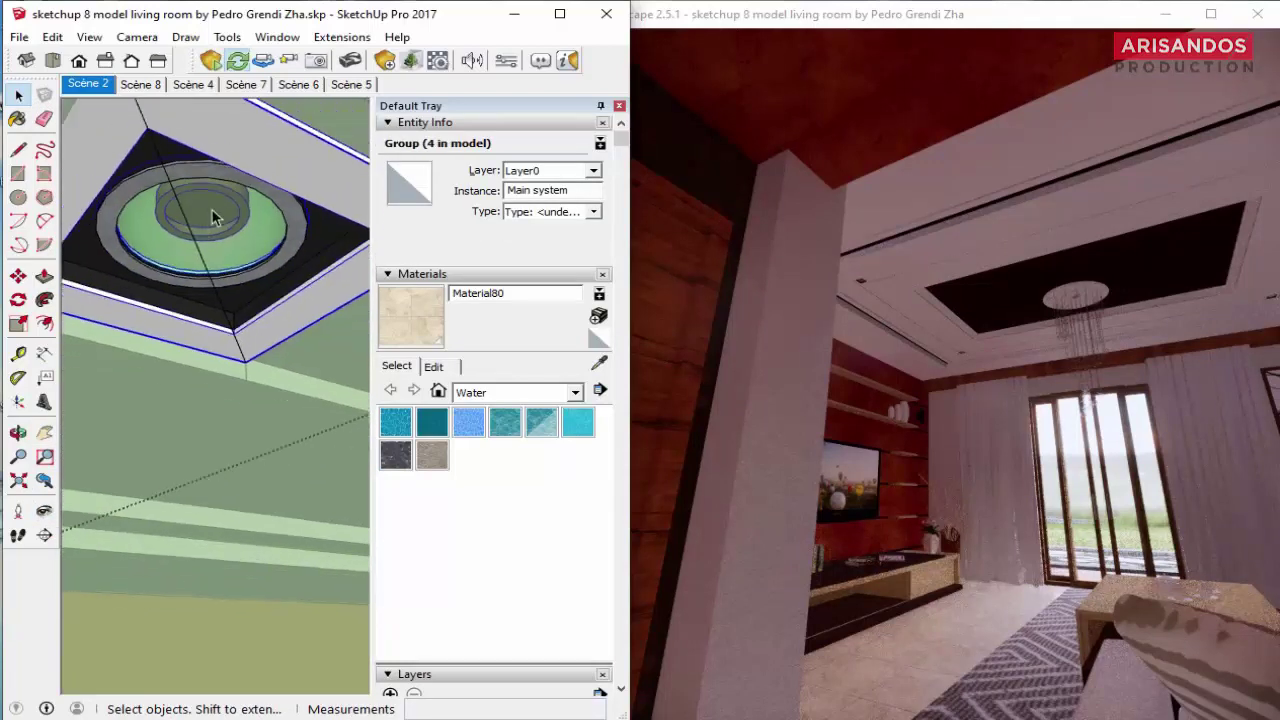
{"action": "double_click", "coordinate": [210, 213]}
{"action": "scroll", "coordinate": [210, 213], "scroll_direction": "down", "scroll_amount": 1}
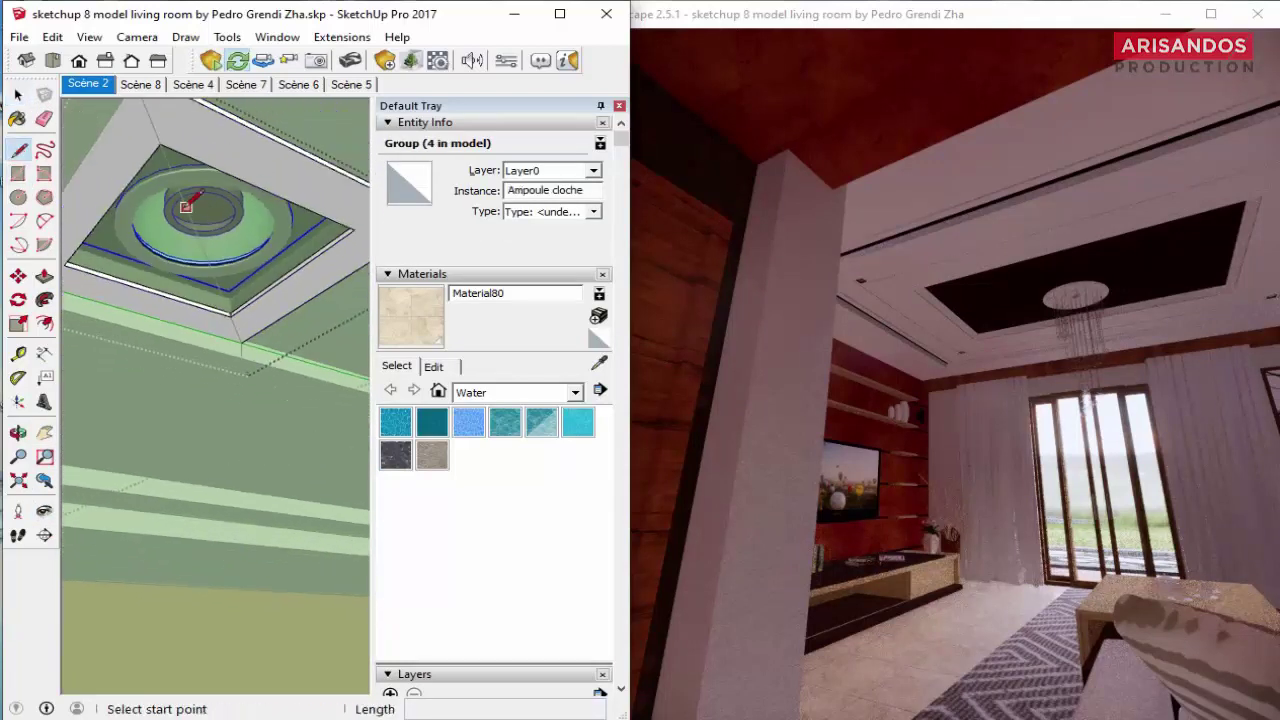
Step: Draw a vertical line down the blue axis from the fixture's centre
{"action": "left_click", "coordinate": [202, 207]}
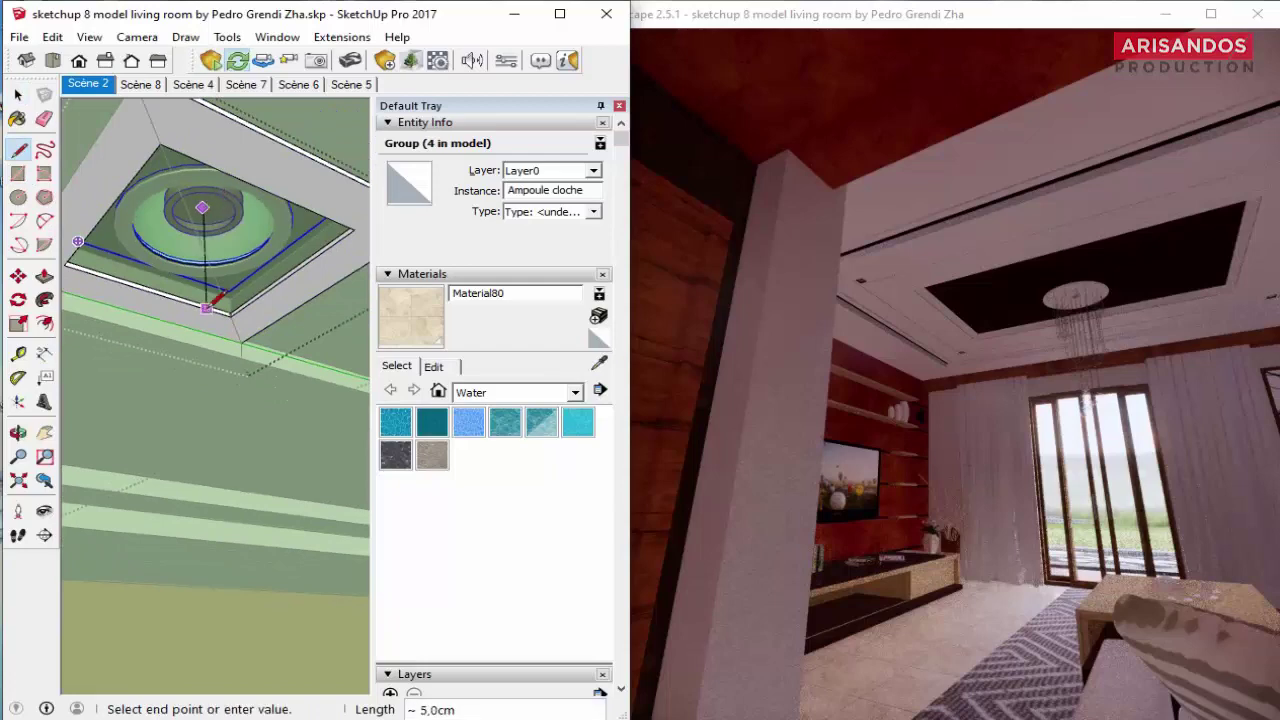
{"action": "left_click", "coordinate": [200, 450]}
{"action": "scroll", "coordinate": [230, 285], "scroll_direction": "down", "scroll_amount": 1}
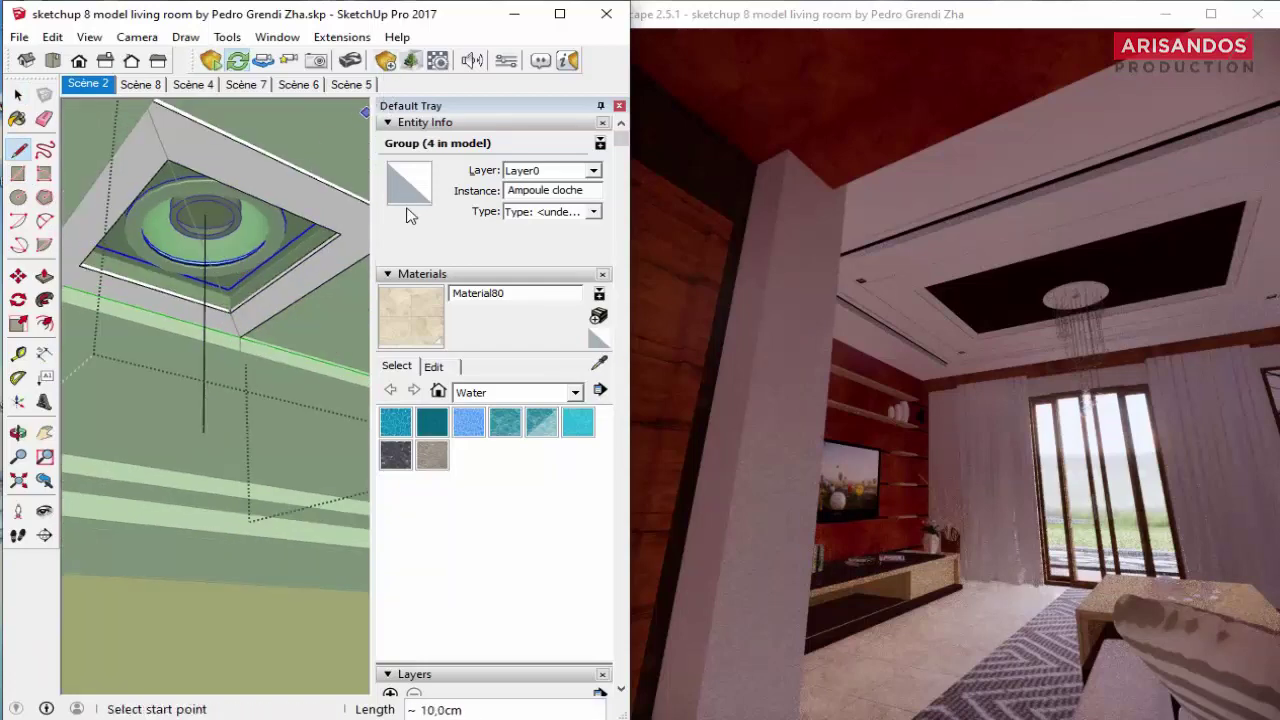
{"action": "left_click_drag", "start_coordinate": [410, 68], "coordinate": [766, 70]}
Step: Place a downward-aimed Enscape spot light at the fixture centre and choose to load an IES profile
{"action": "left_click", "coordinate": [583, 101]}
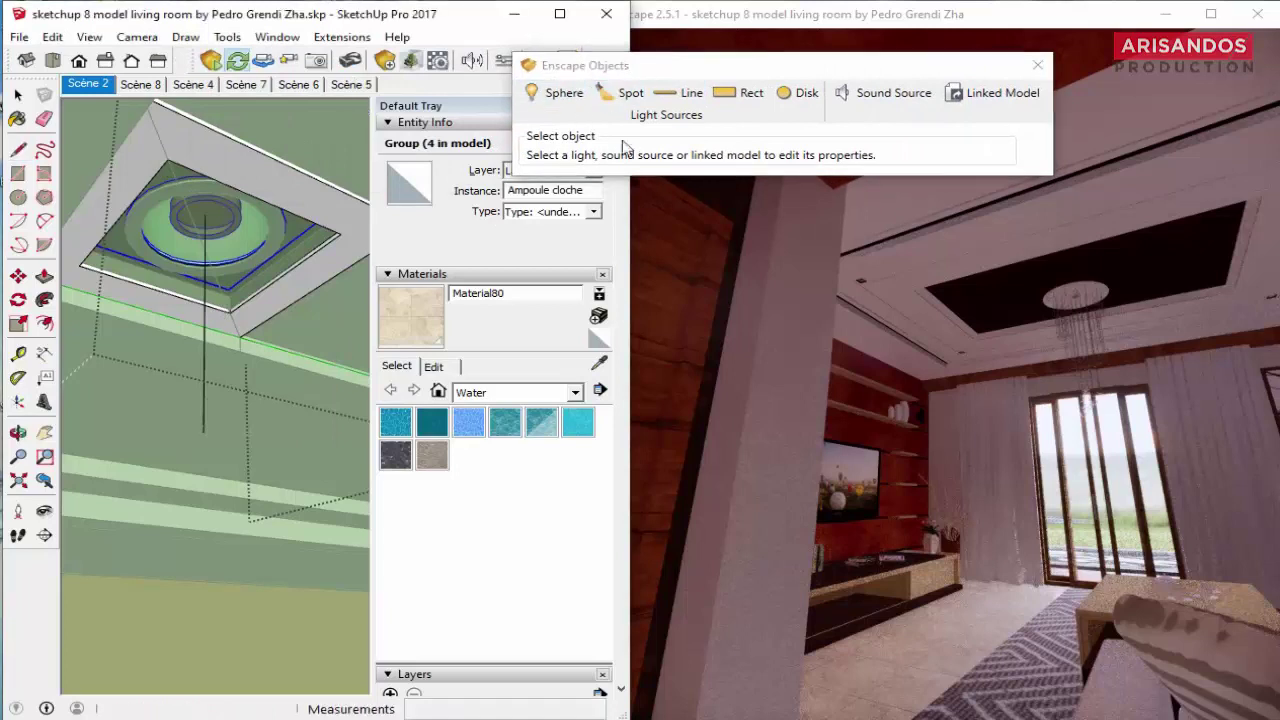
{"action": "left_click", "coordinate": [204, 214]}
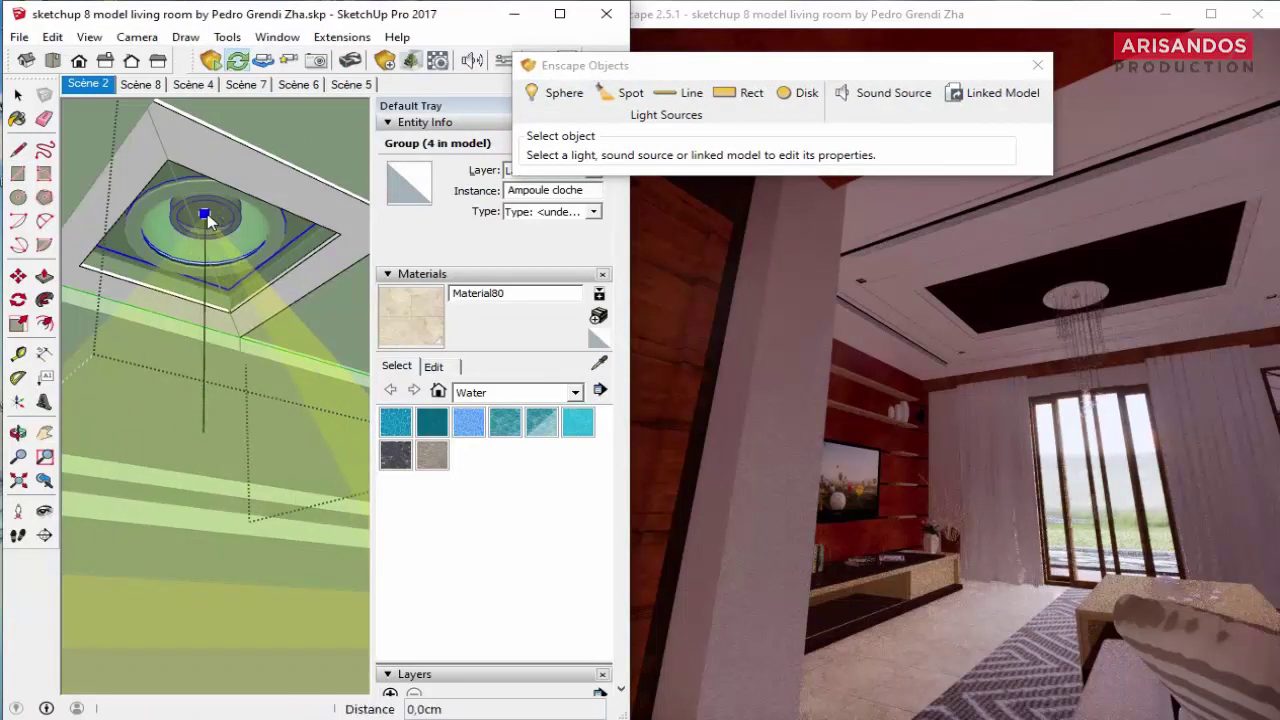
{"action": "left_click", "coordinate": [206, 248]}
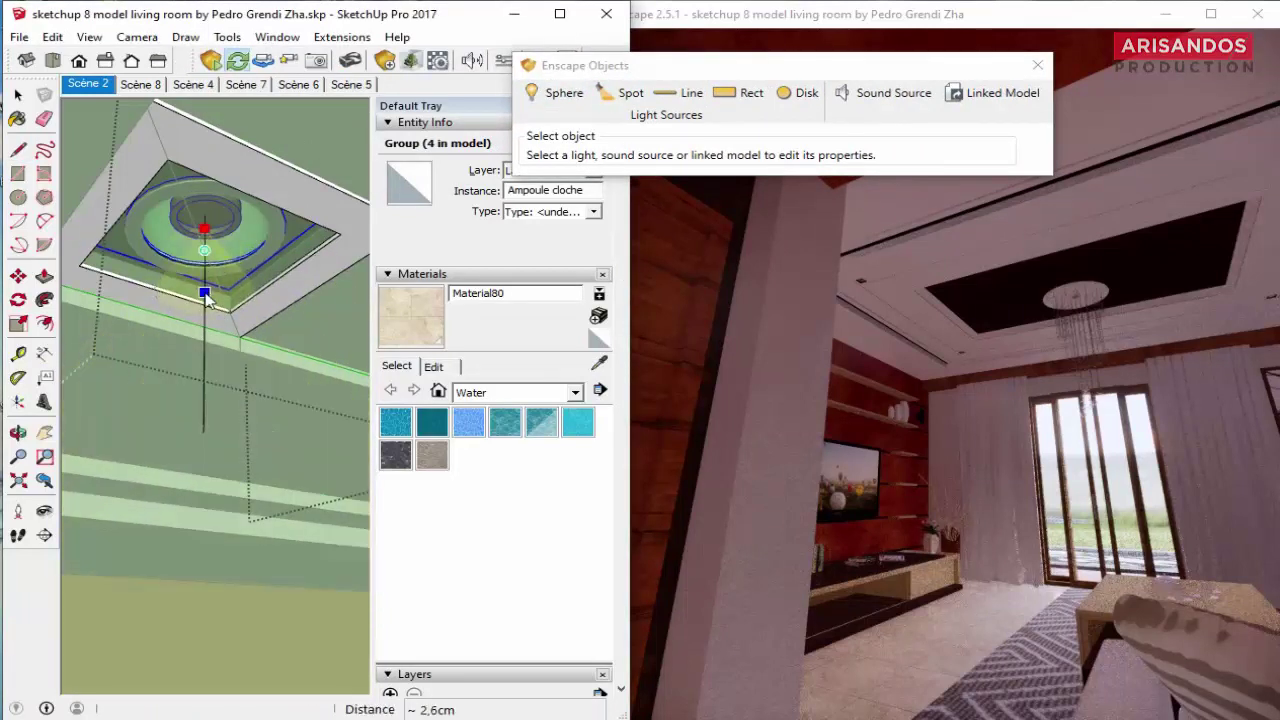
{"action": "left_click", "coordinate": [205, 314]}
{"action": "scroll", "coordinate": [185, 225], "scroll_direction": "down", "scroll_amount": 2}
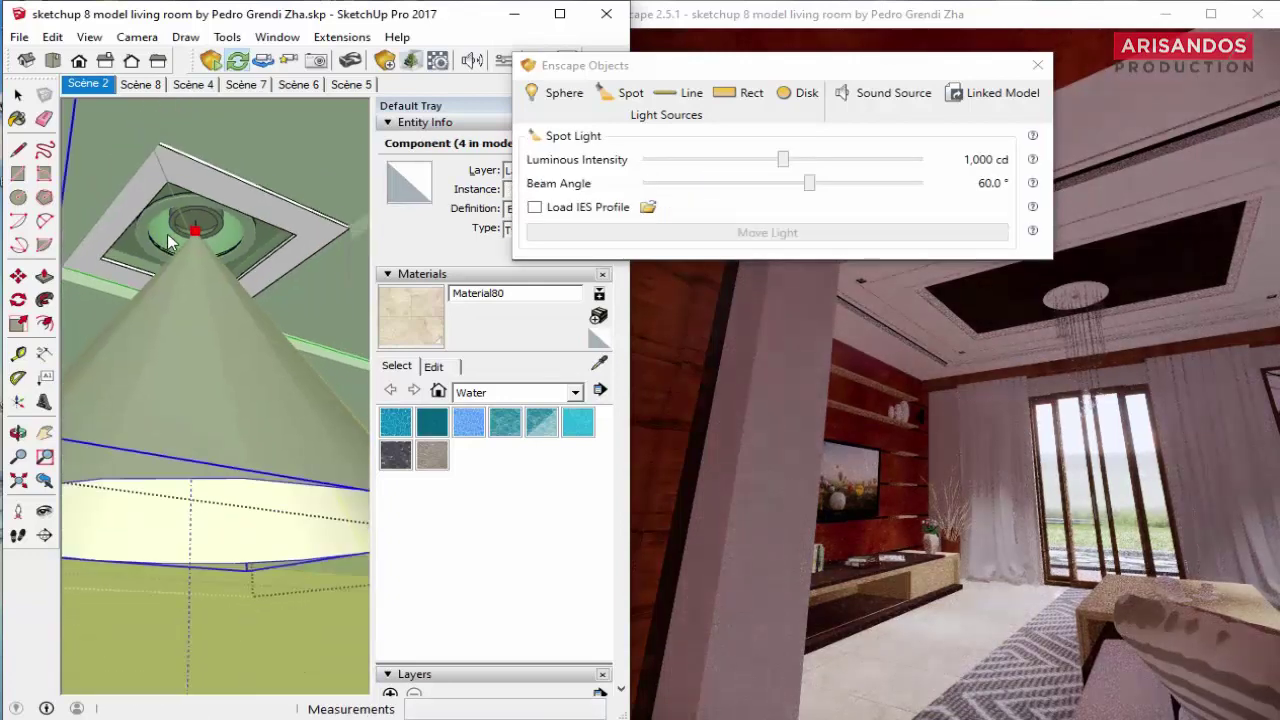
{"action": "scroll", "coordinate": [180, 226], "scroll_direction": "down", "scroll_amount": 2}
{"action": "left_click", "coordinate": [562, 210]}
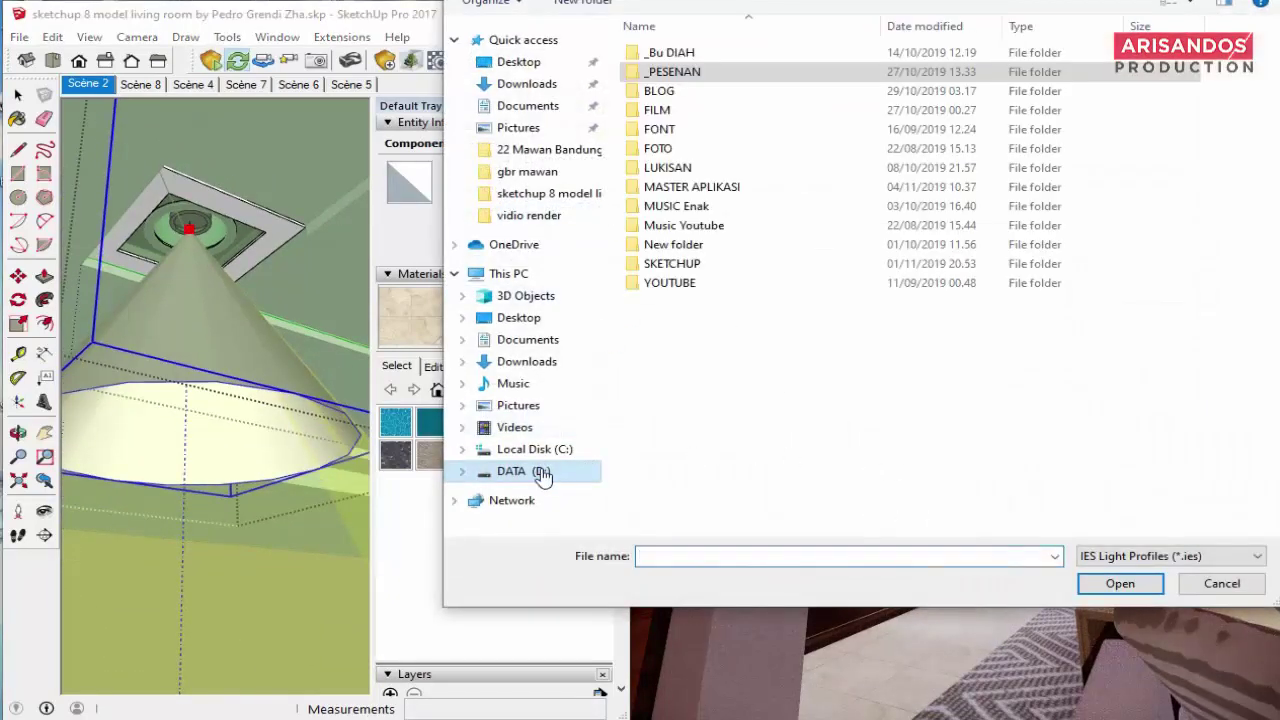
Step: Load D:\SKETCHUP\IES-light\3.IES onto the spot light and set its intensity to 4,311 cd
{"action": "double_click", "coordinate": [685, 259]}
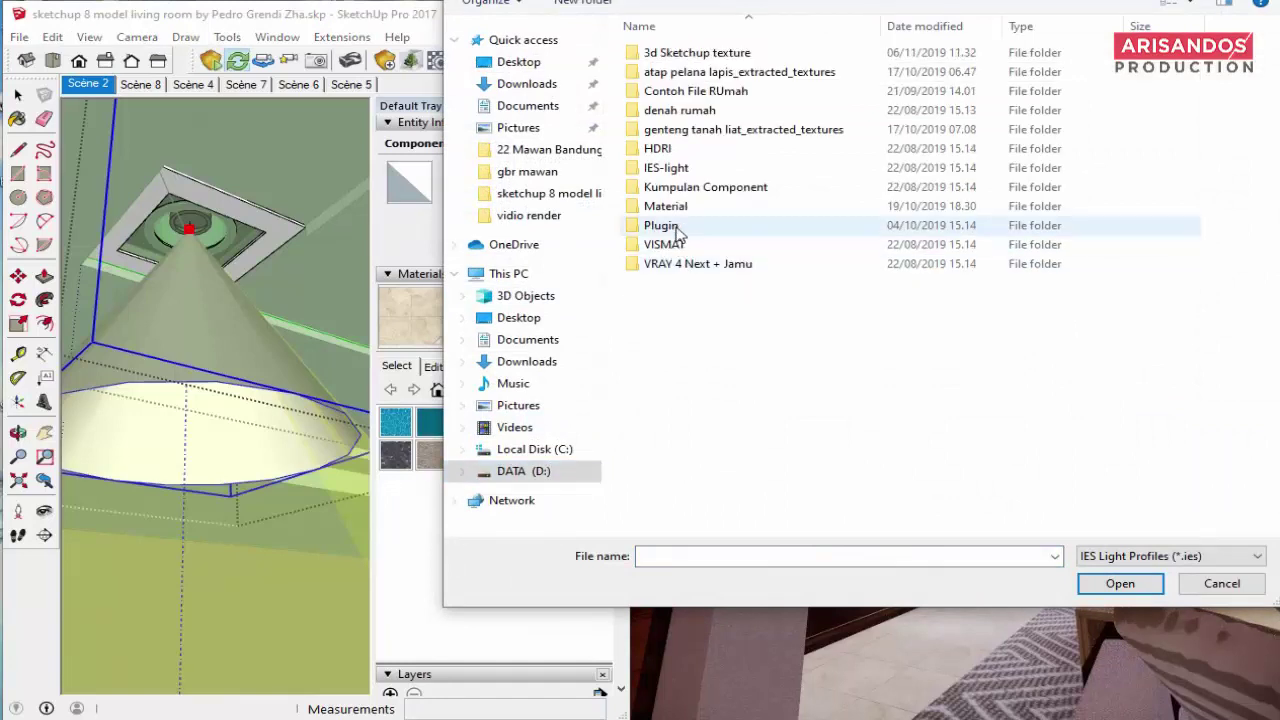
{"action": "double_click", "coordinate": [680, 168]}
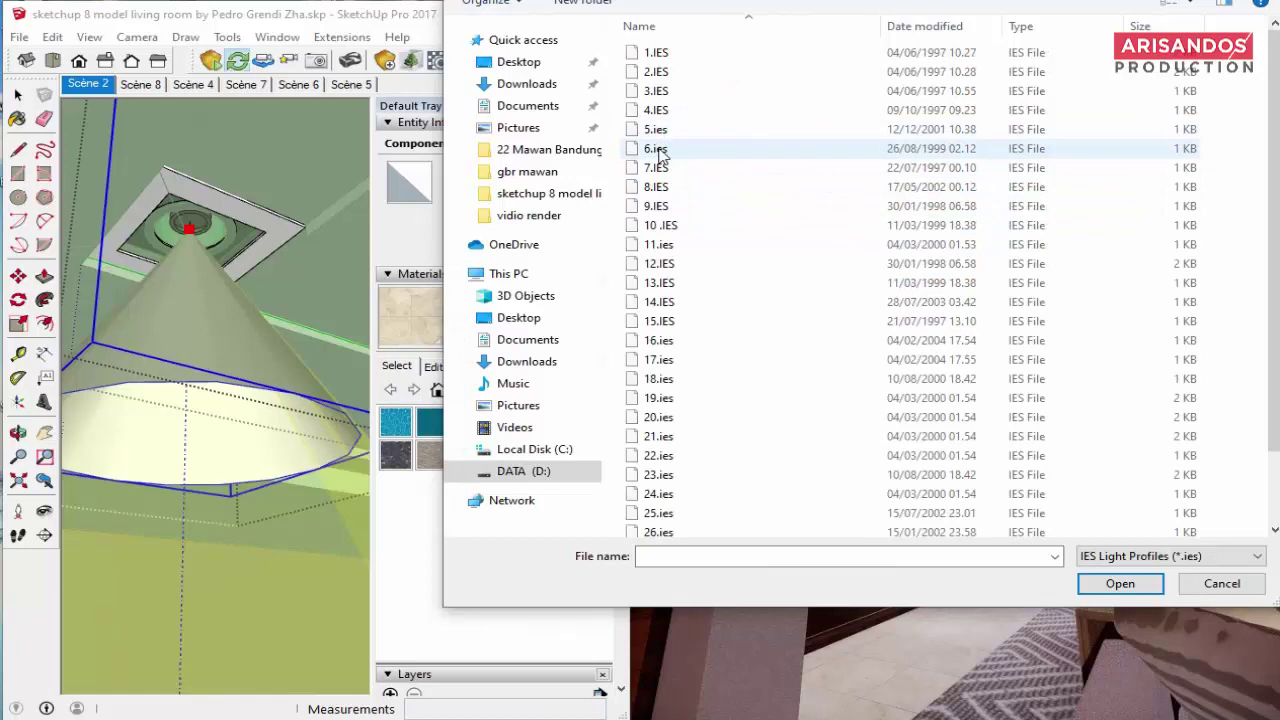
{"action": "left_click", "coordinate": [657, 91]}
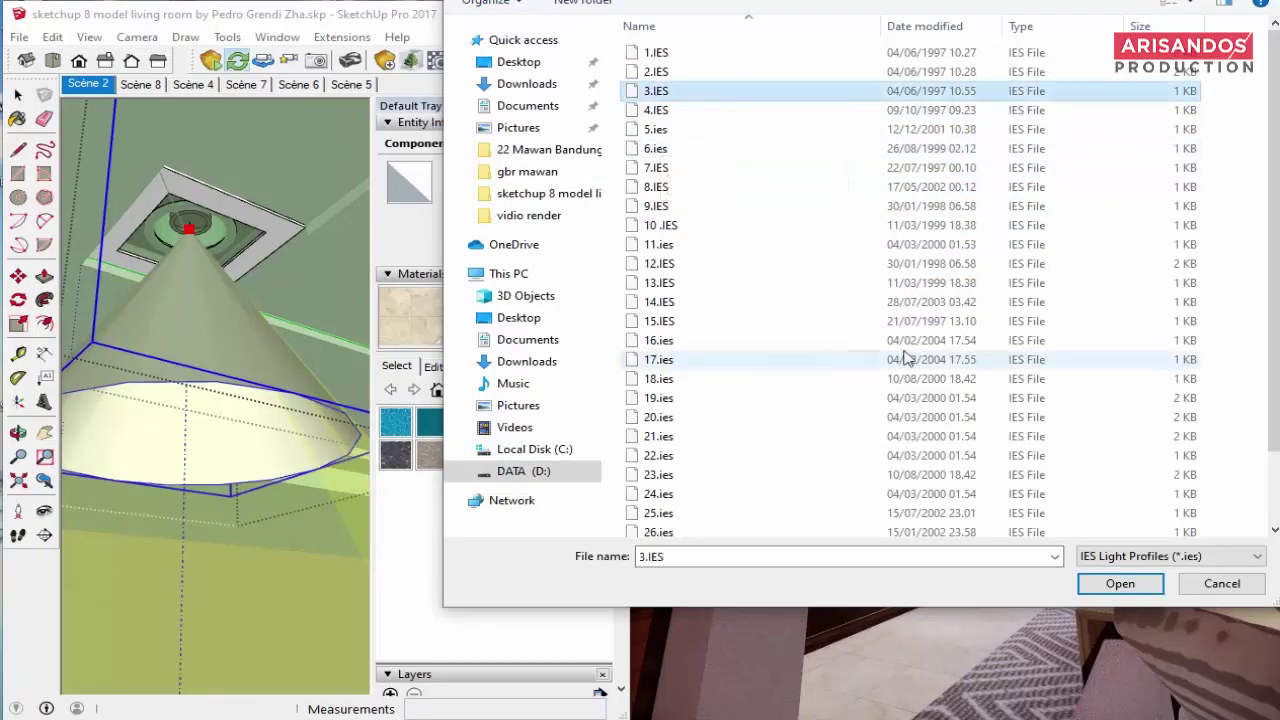
{"action": "left_click", "coordinate": [1120, 585]}
{"action": "mouse_move", "coordinate": [791, 163]}
{"action": "left_mouse_down"}
{"action": "mouse_move", "coordinate": [852, 163]}
{"action": "mouse_move", "coordinate": [789, 163]}
{"action": "left_mouse_up"}
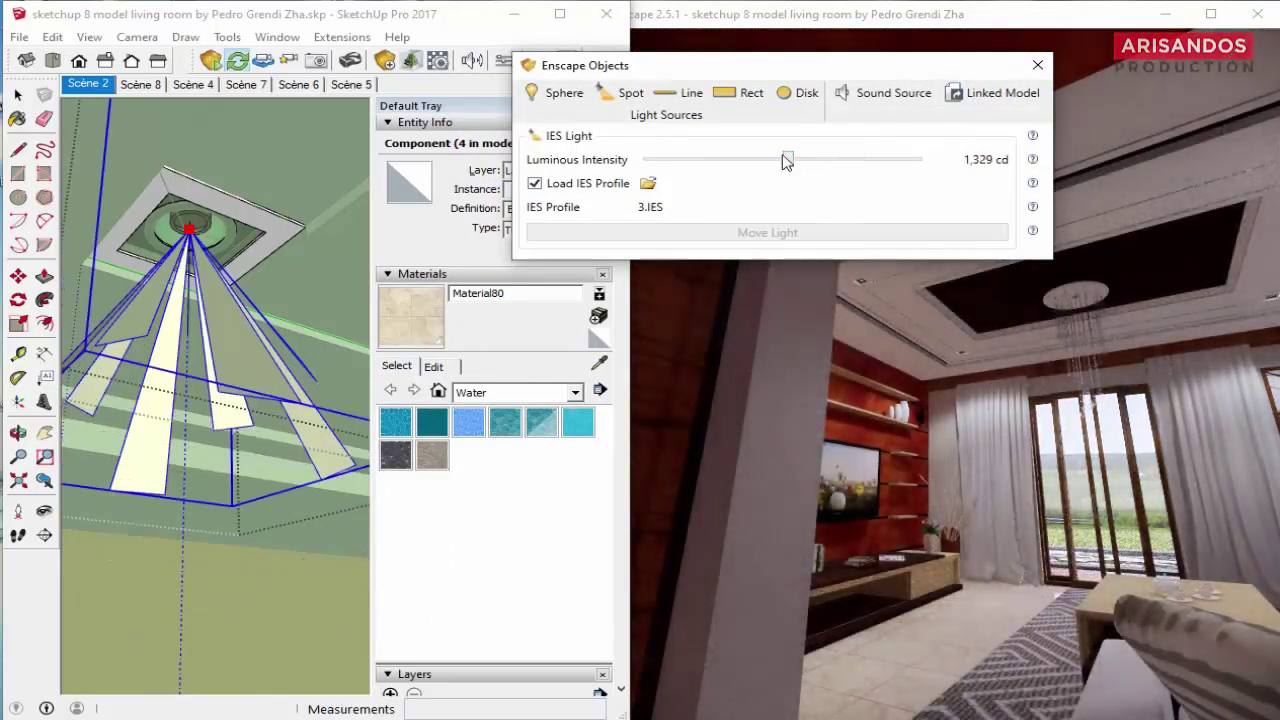
{"action": "mouse_move", "coordinate": [787, 163]}
{"action": "left_mouse_down"}
{"action": "mouse_move", "coordinate": [752, 163]}
{"action": "mouse_move", "coordinate": [814, 163]}
{"action": "left_mouse_up"}
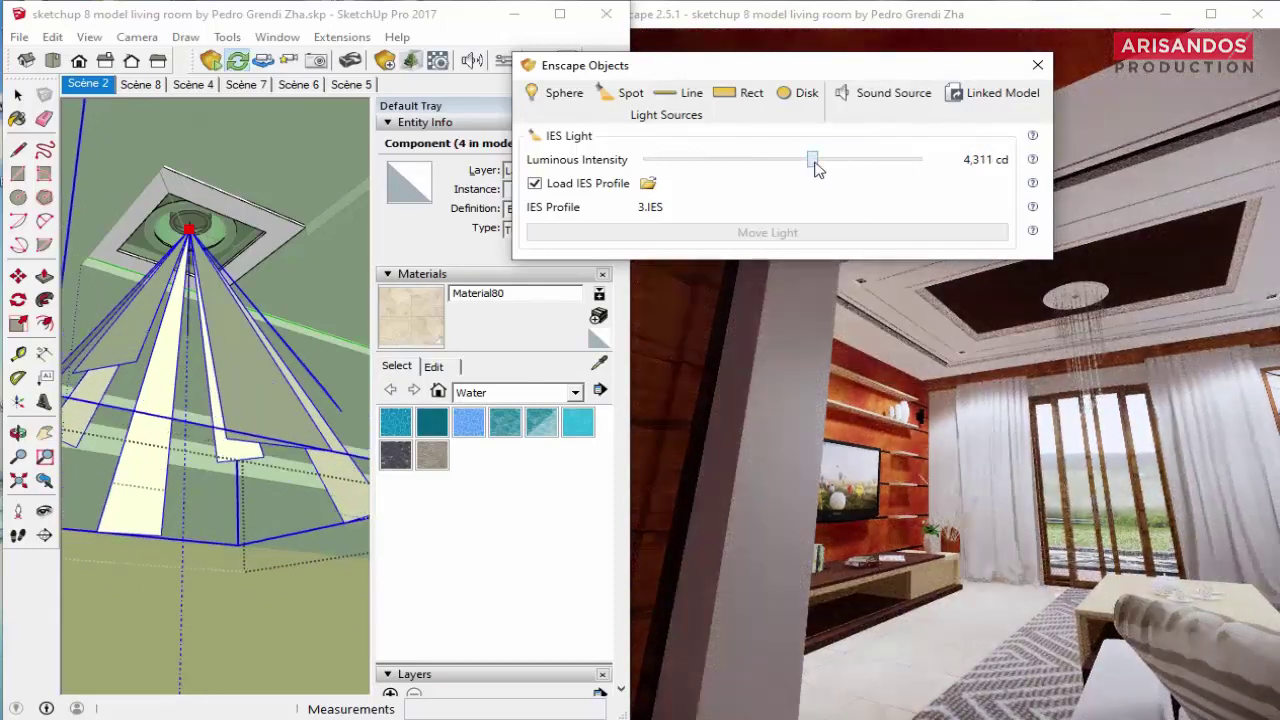
Step: Close the light settings and return to the Scene 2 camera view
{"action": "left_click", "coordinate": [1038, 68]}
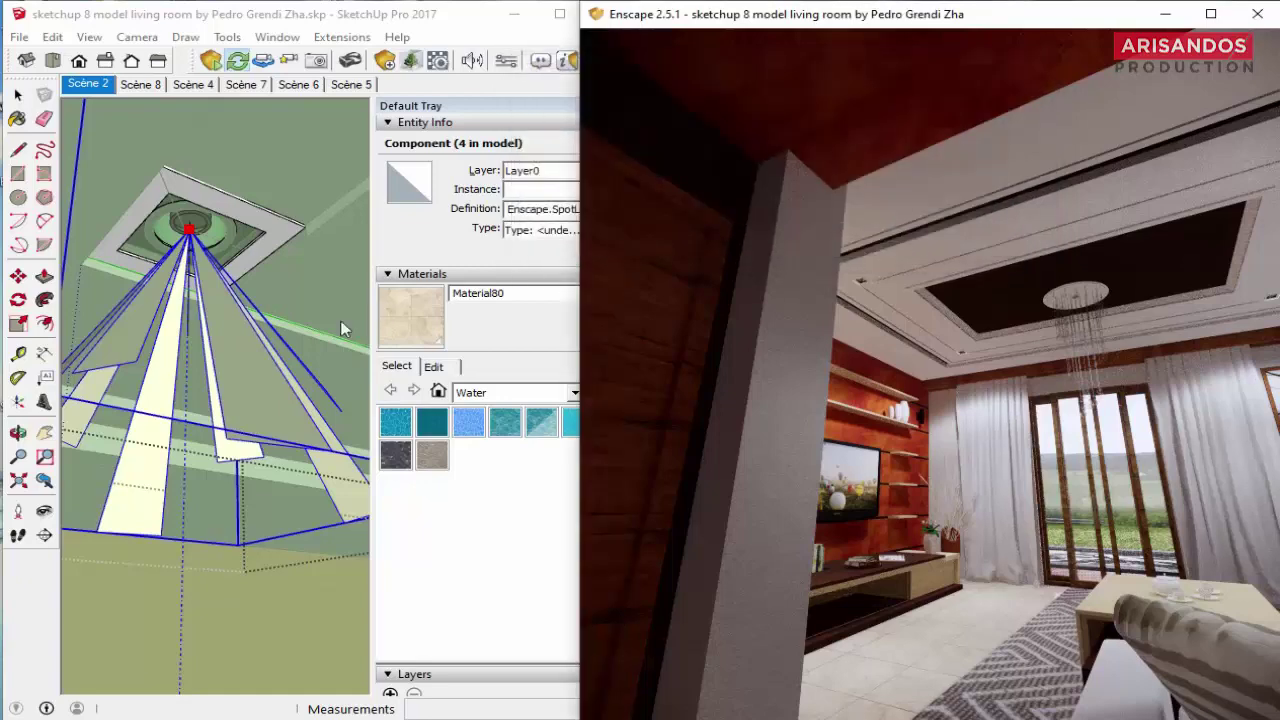
{"action": "scroll", "coordinate": [200, 335], "scroll_direction": "down", "scroll_amount": 2}
{"action": "left_click", "coordinate": [88, 84]}
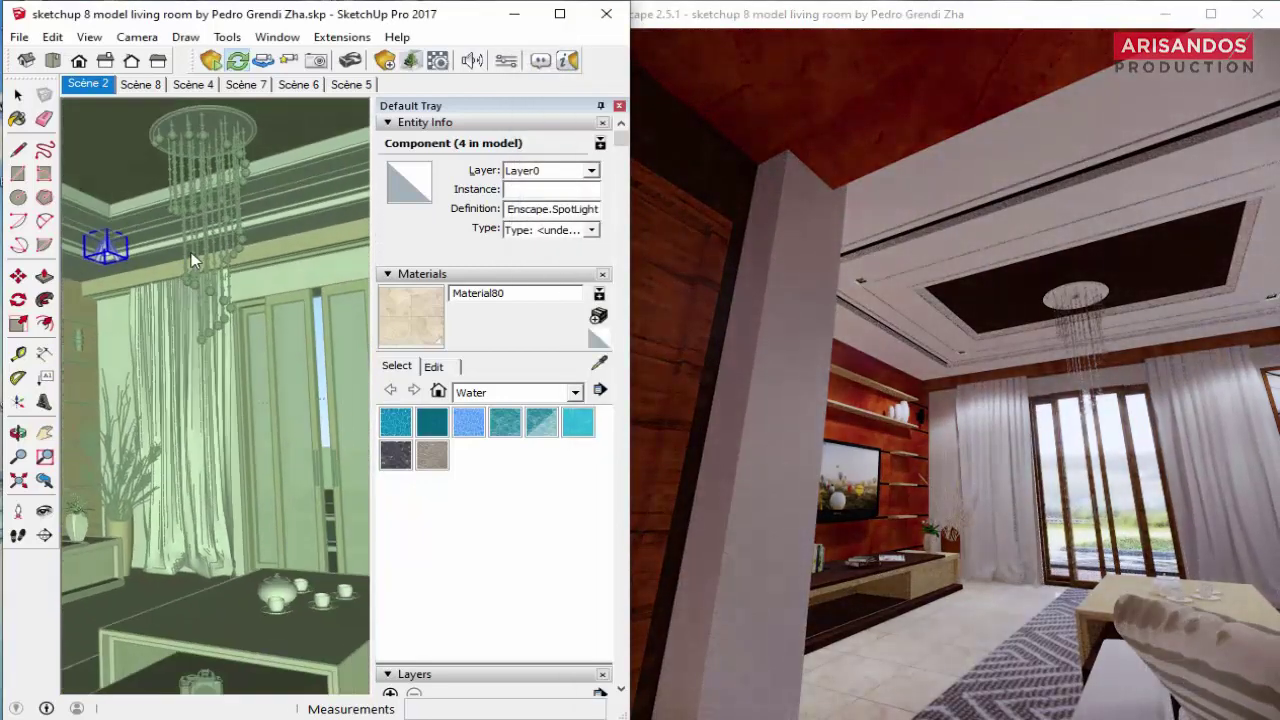
{"action": "key", "text": "l"}
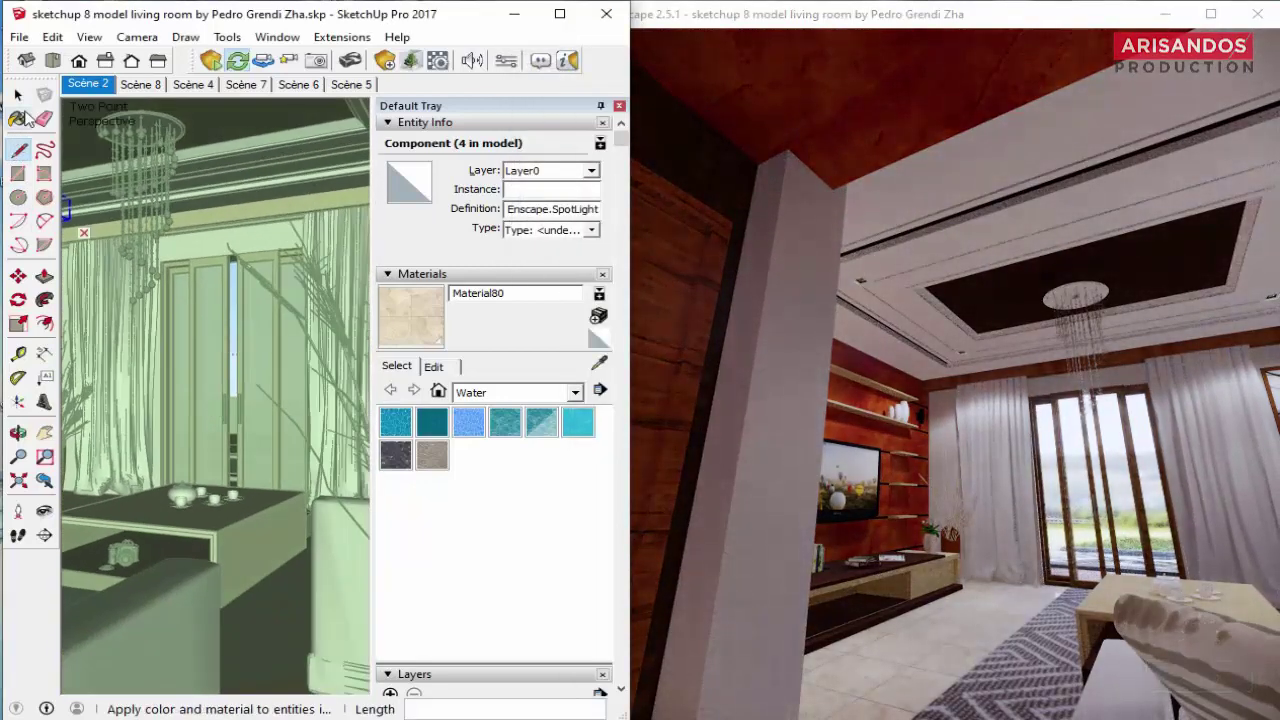
{"action": "key", "text": "space"}
{"action": "middle_click_drag", "start_coordinate": [276, 236], "coordinate": [260, 245]}
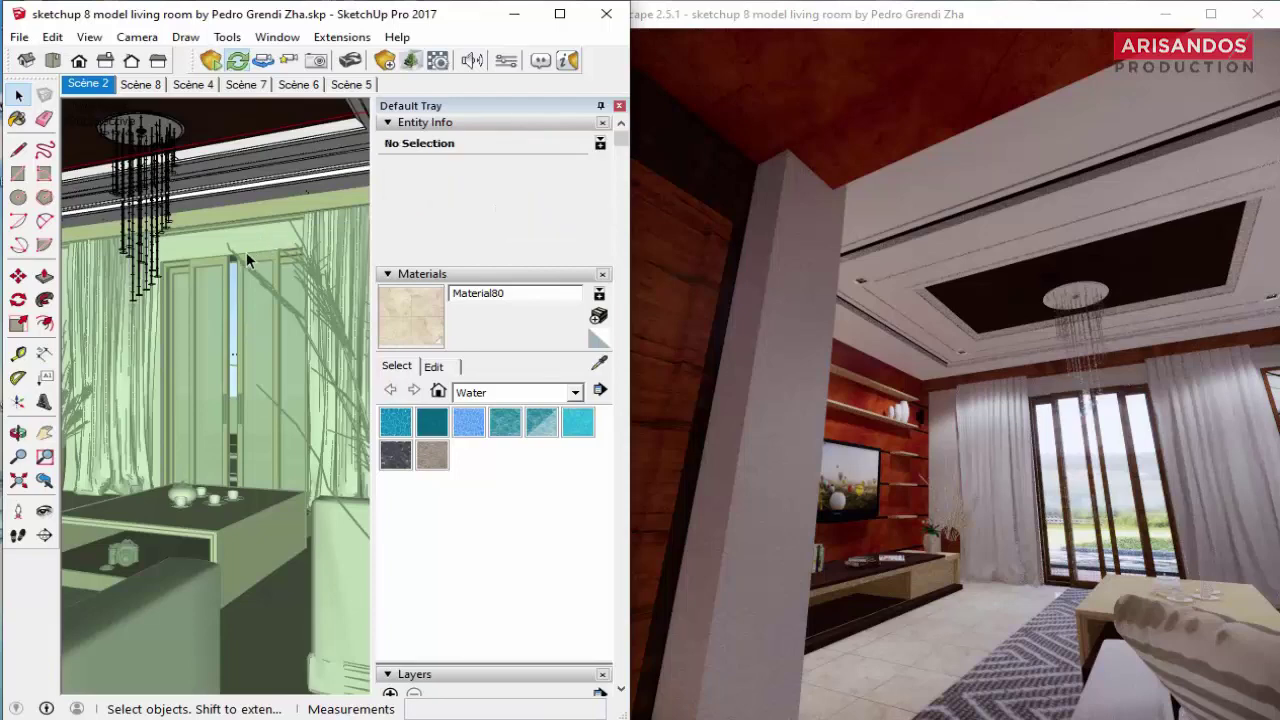
Step: Look around and up toward the ceiling light ring
{"action": "left_click", "coordinate": [44, 510]}
{"action": "left_click_drag", "start_coordinate": [180, 420], "coordinate": [324, 167]}
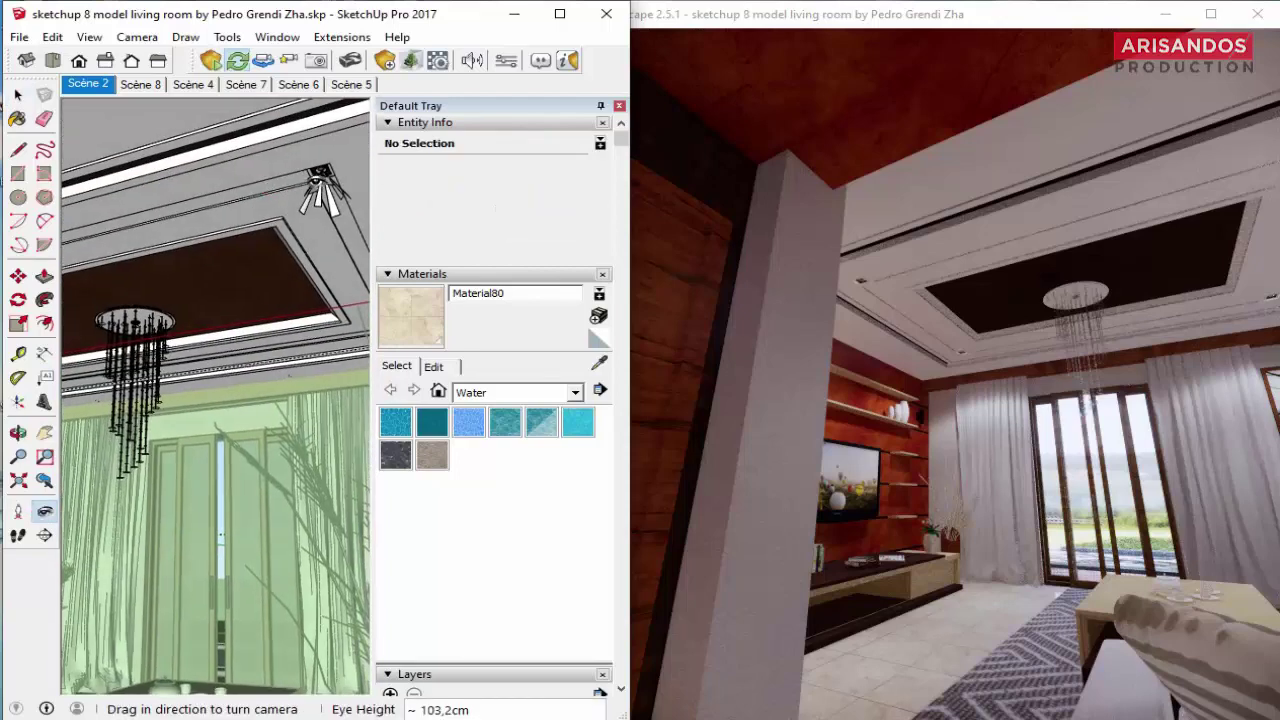
{"action": "middle_click_drag", "start_coordinate": [324, 167], "coordinate": [270, 170]}
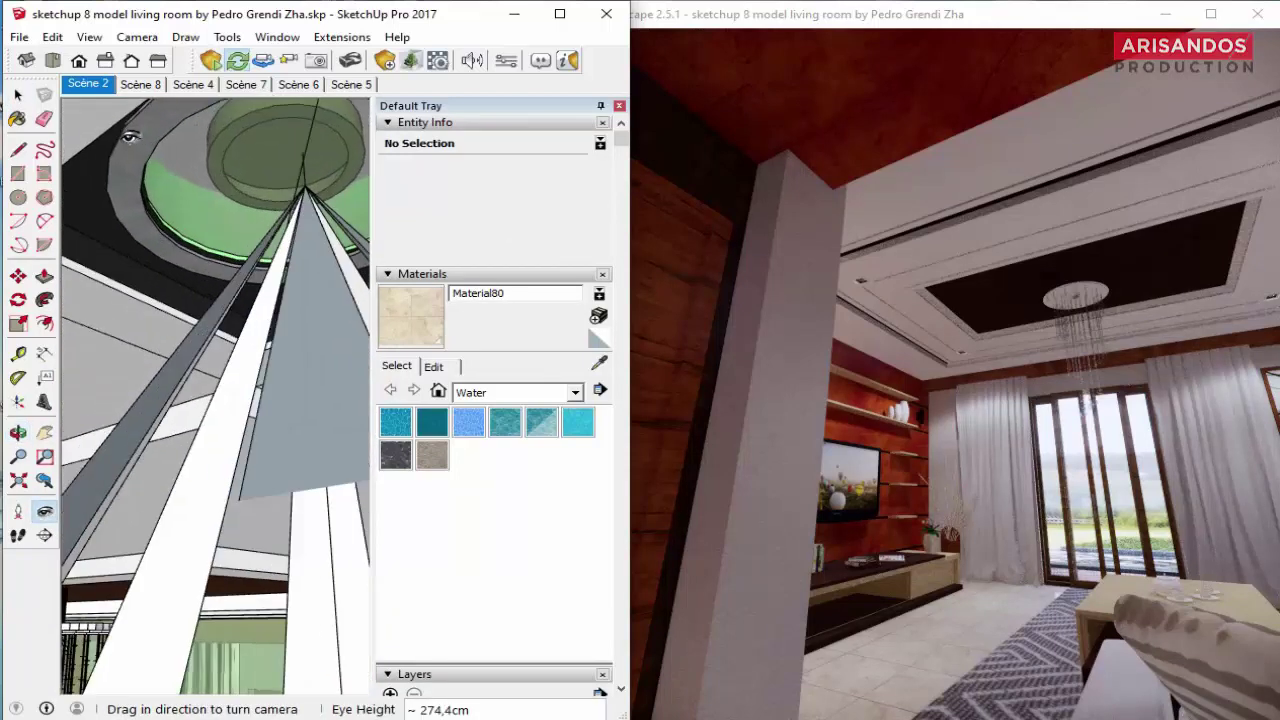
Step: Sample the pale green bulb-interior material from the ring and open its Enscape settings
{"action": "key", "text": "space"}
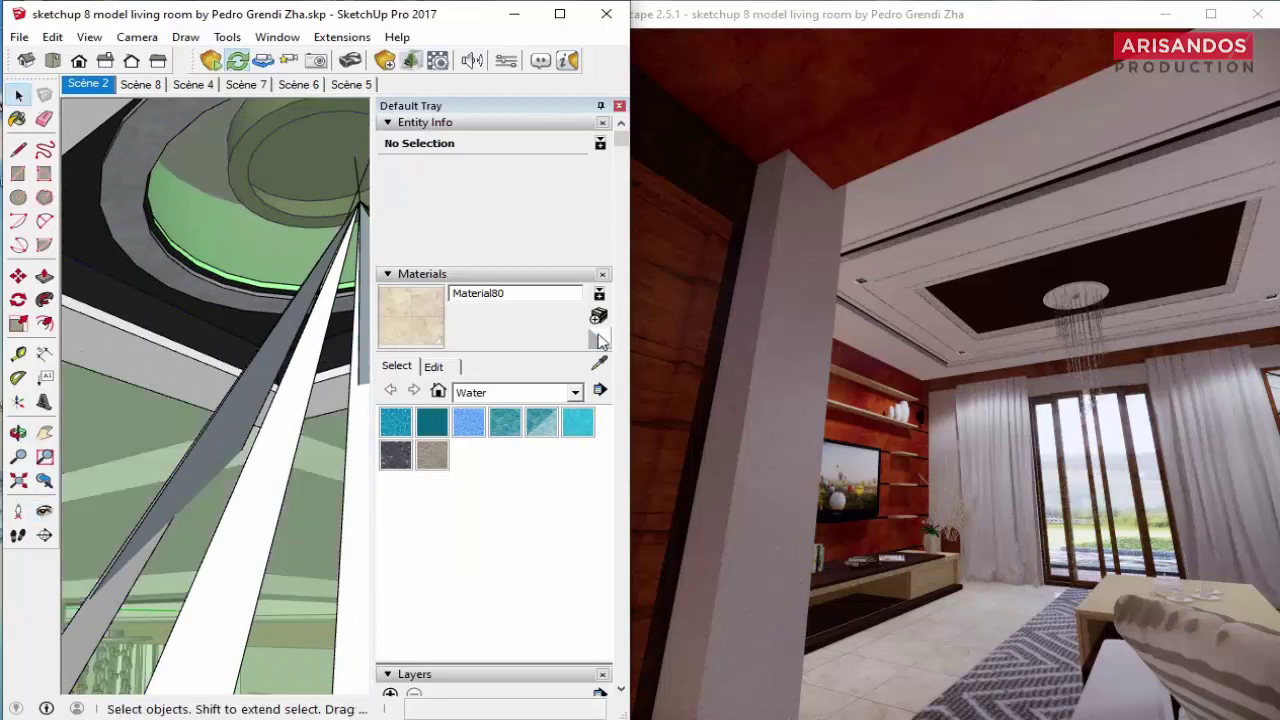
{"action": "left_click", "coordinate": [321, 185], "text": "alt"}
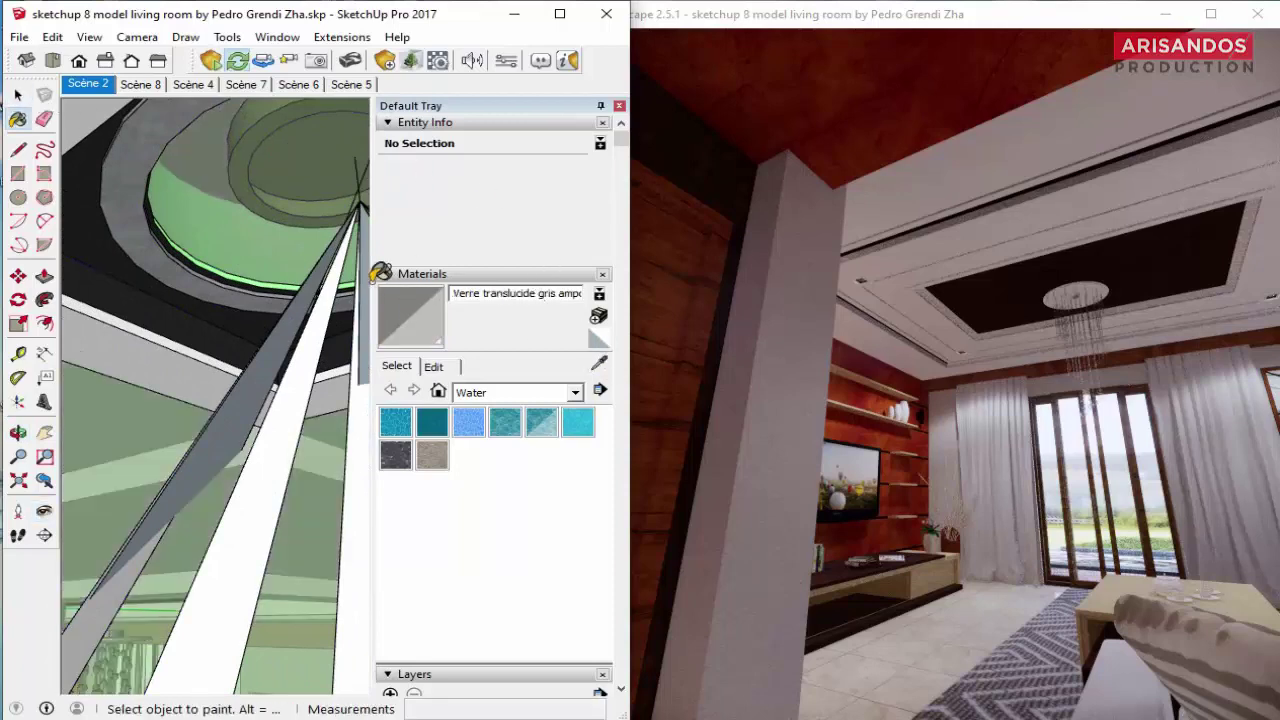
{"action": "scroll", "coordinate": [259, 222], "scroll_direction": "up", "scroll_amount": 2}
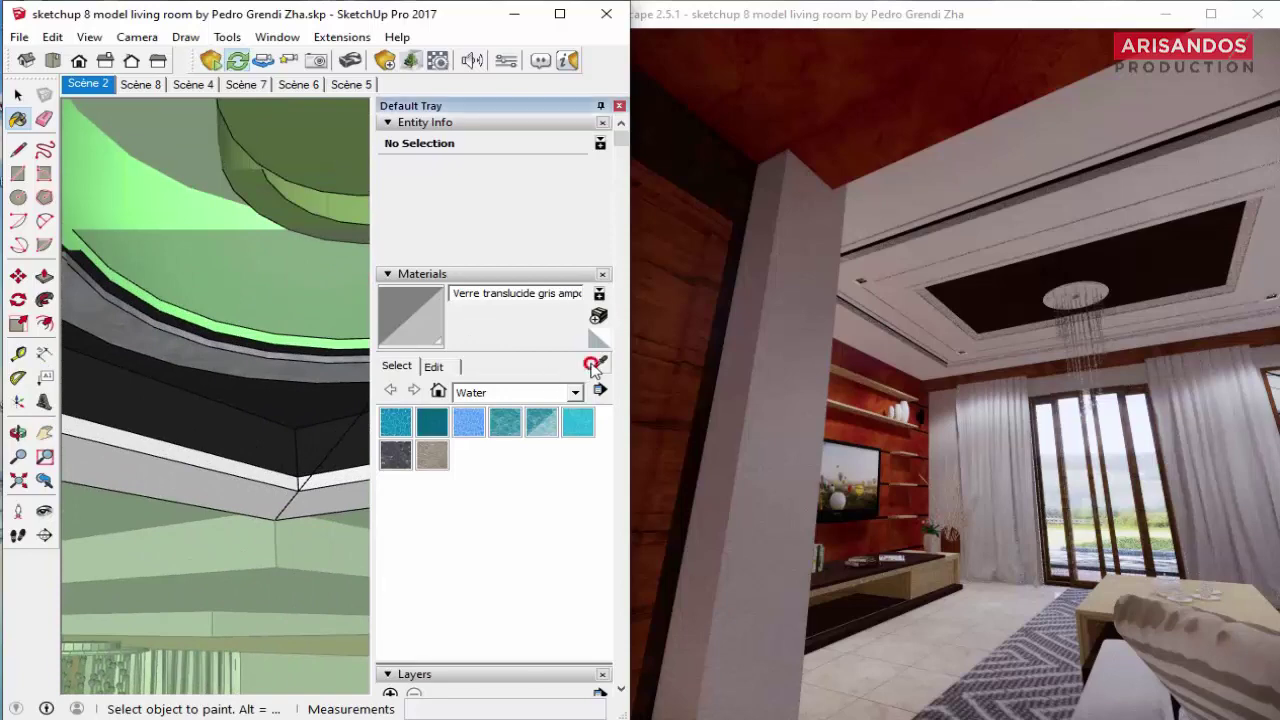
{"action": "scroll", "coordinate": [300, 345], "scroll_direction": "up", "scroll_amount": 2}
{"action": "left_click", "coordinate": [298, 340], "text": "alt"}
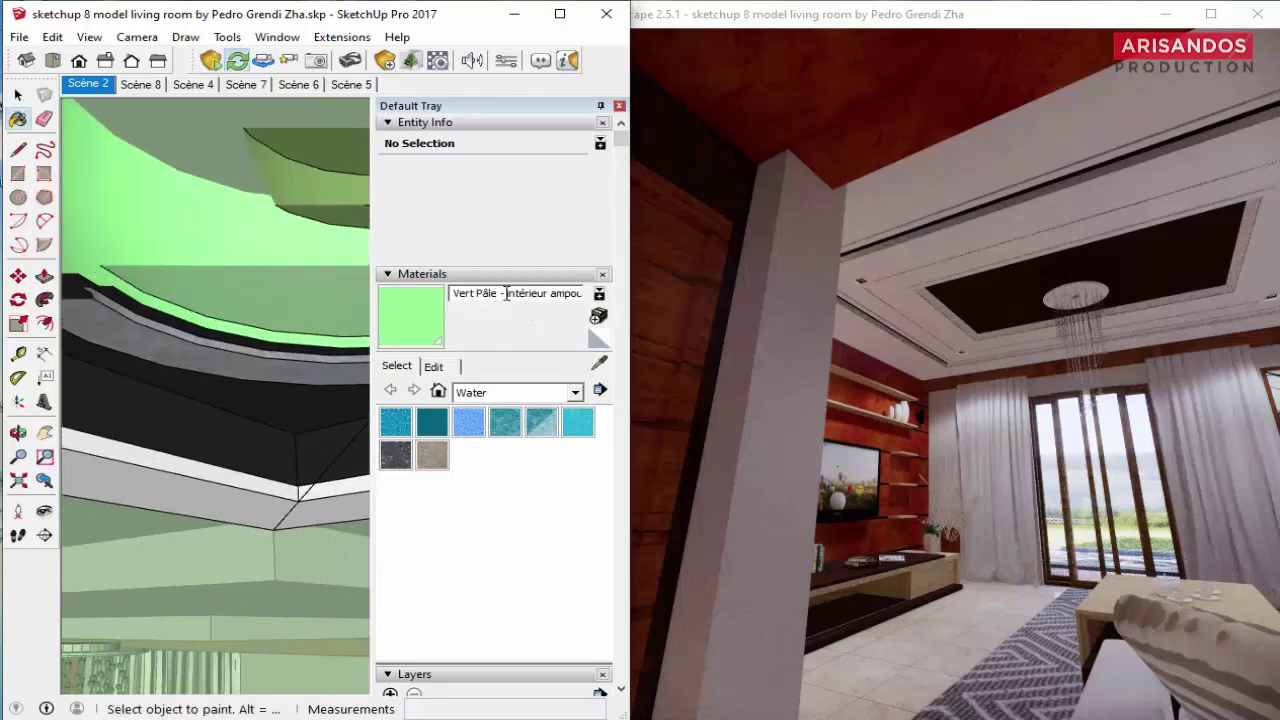
{"action": "left_click", "coordinate": [435, 62]}
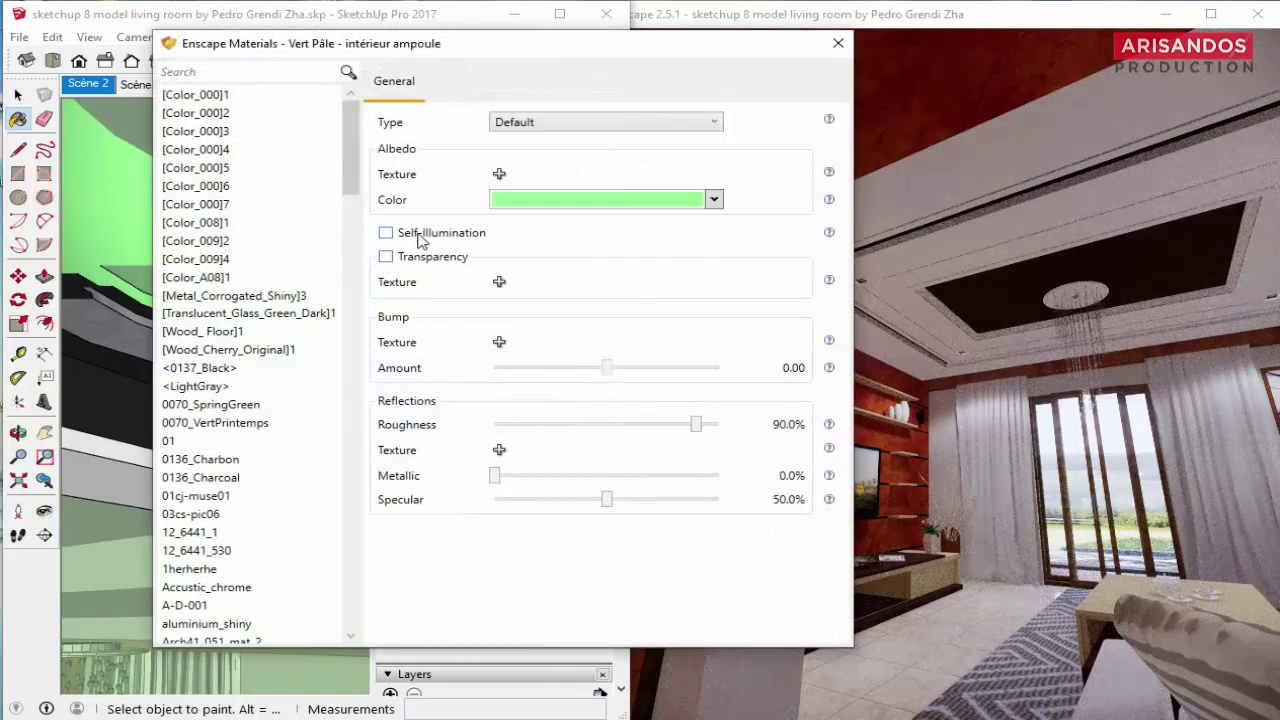
Step: Make the bulb-interior material self-illuminating at 100000 cd/m² and tint it pale yellow
{"action": "left_click", "coordinate": [385, 232]}
{"action": "left_click_drag", "start_coordinate": [654, 256], "coordinate": [727, 260]}
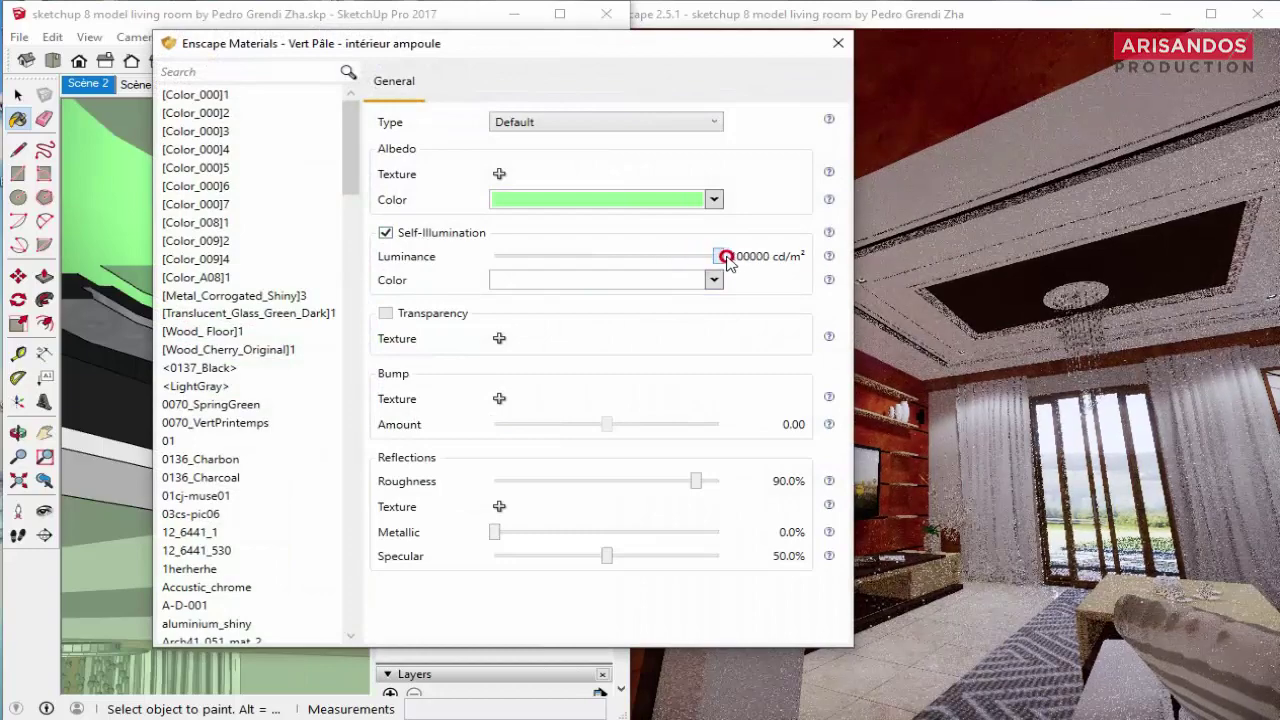
{"action": "scroll", "coordinate": [145, 337], "scroll_direction": "up", "scroll_amount": 3}
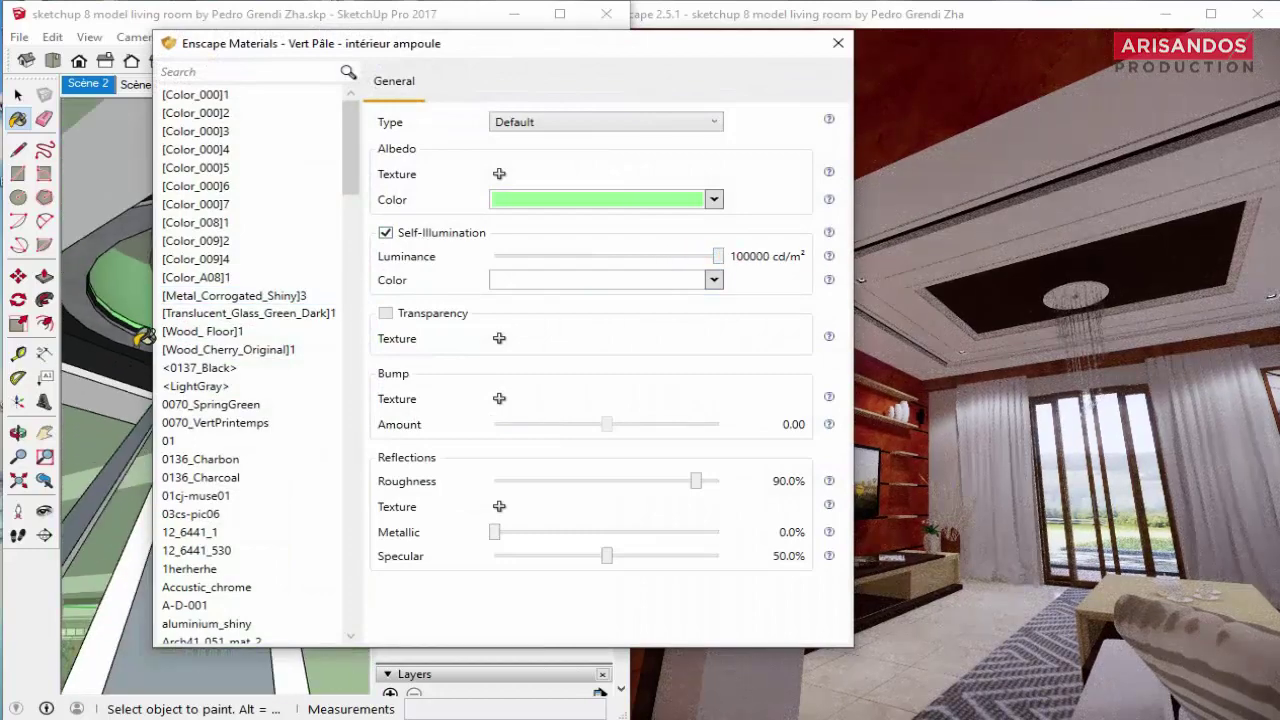
{"action": "left_click", "coordinate": [836, 47]}
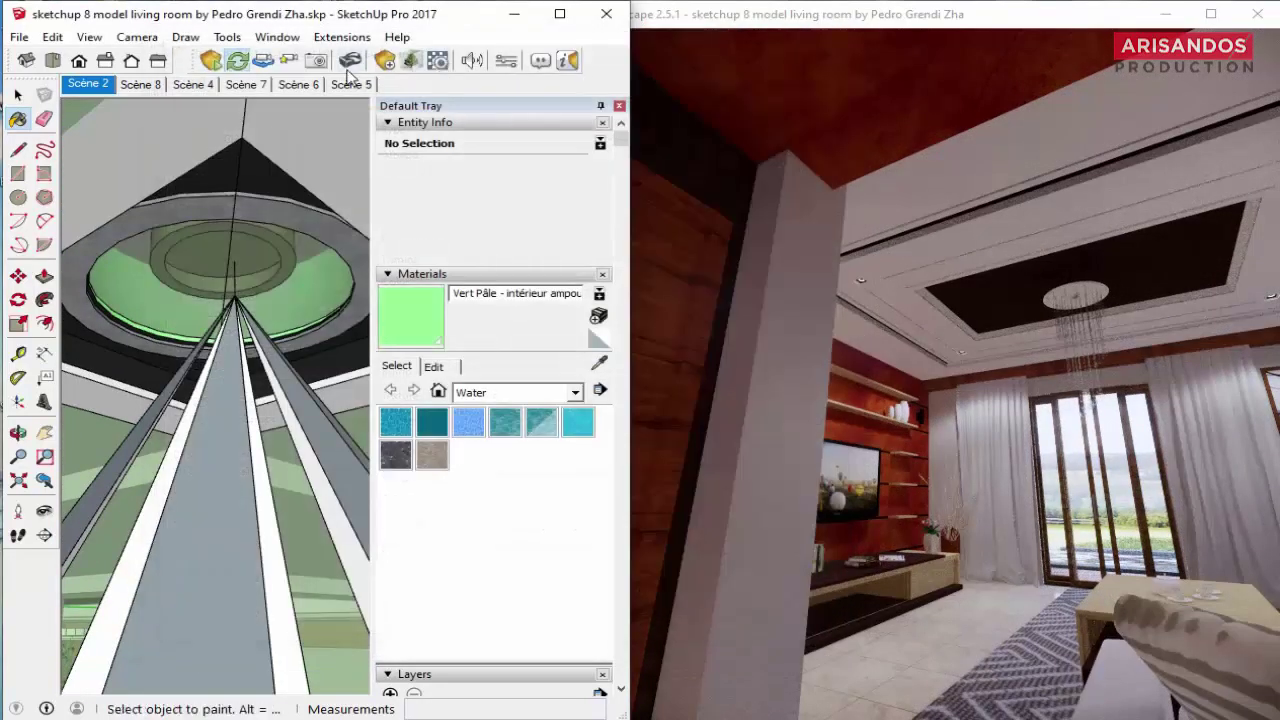
{"action": "left_click", "coordinate": [449, 372]}
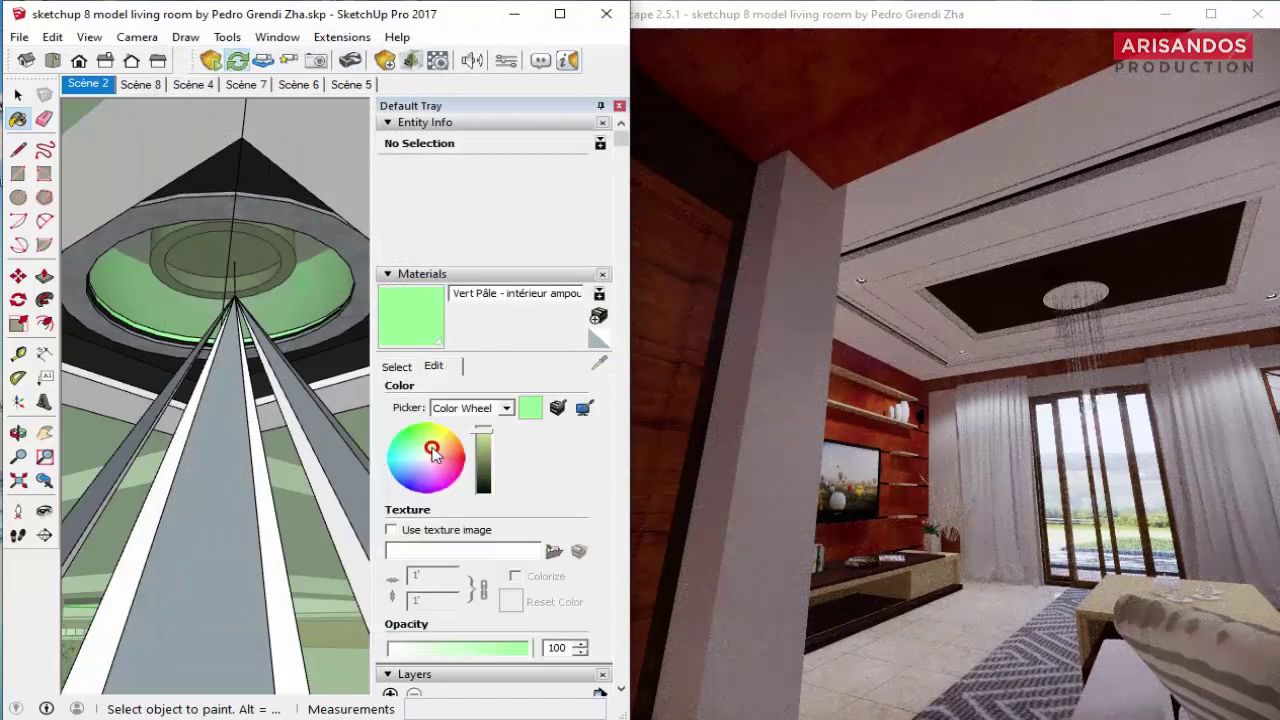
{"action": "left_click_drag", "start_coordinate": [433, 451], "coordinate": [437, 455]}
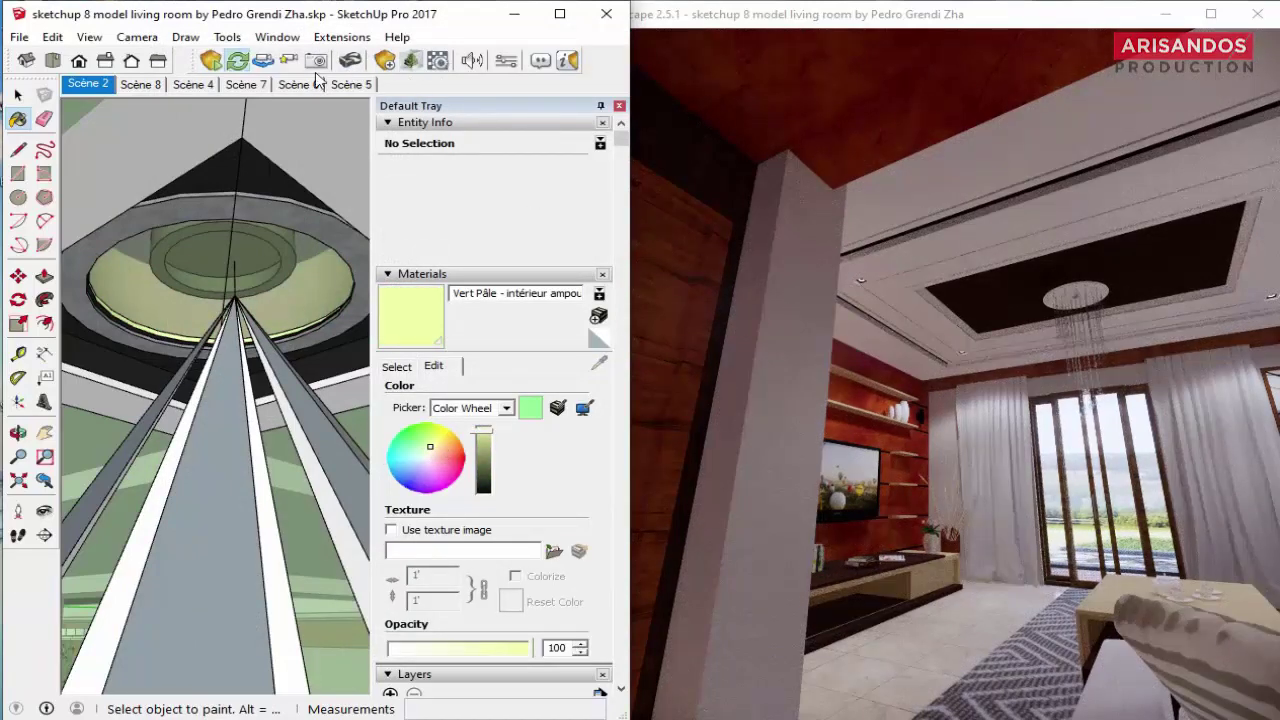
Step: Toggle Synchronize Views until the Enscape render matches the SketchUp ceiling view
{"action": "left_click", "coordinate": [263, 60]}
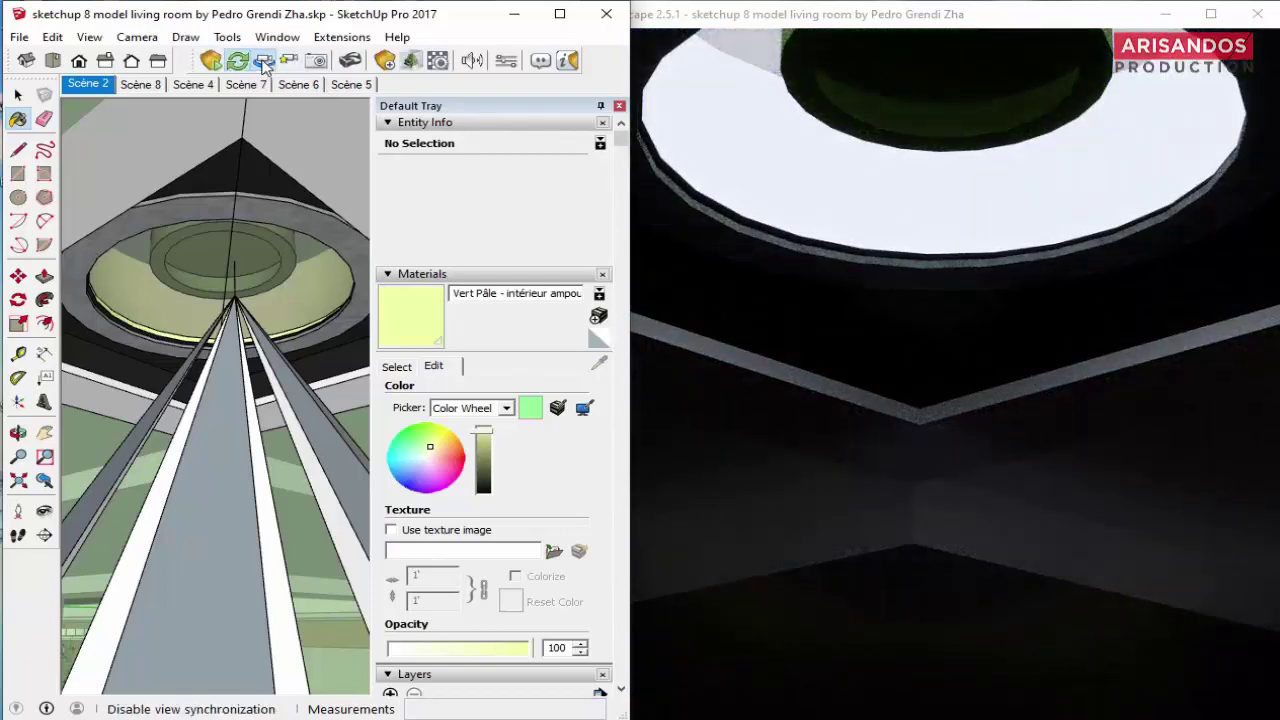
{"action": "left_click", "coordinate": [263, 61]}
{"action": "left_click", "coordinate": [263, 61]}
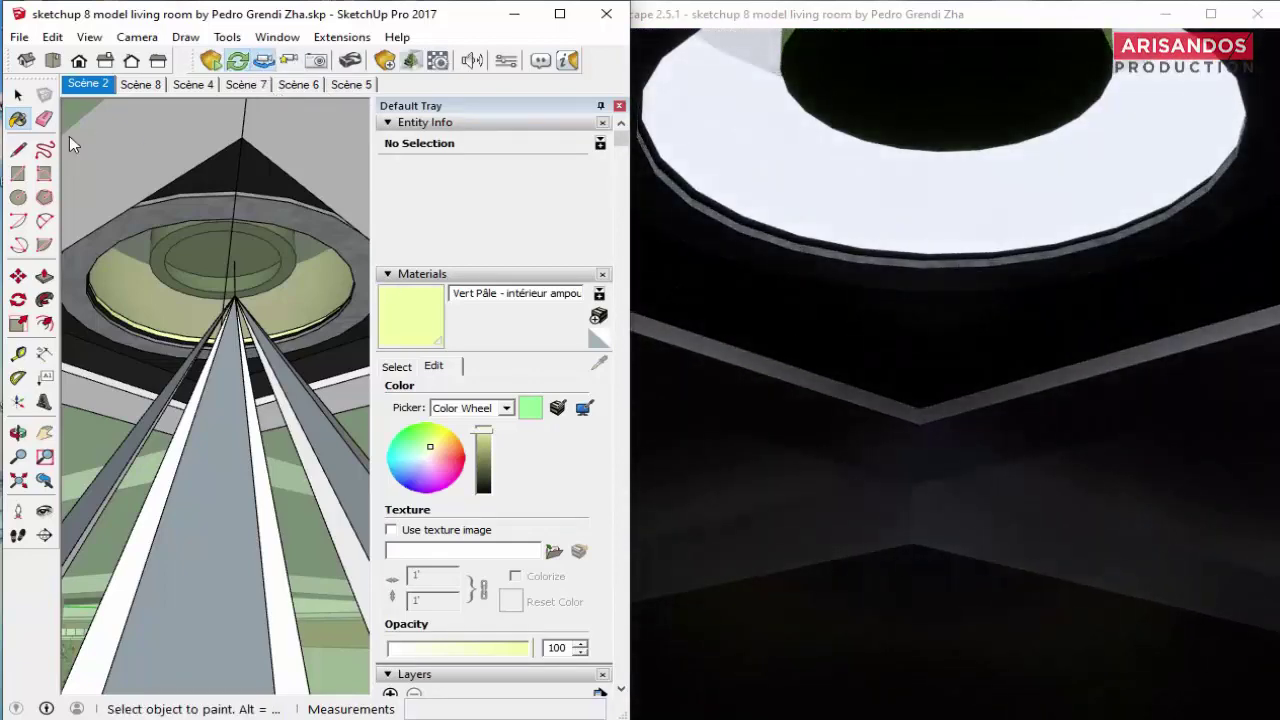
{"action": "left_click", "coordinate": [263, 60]}
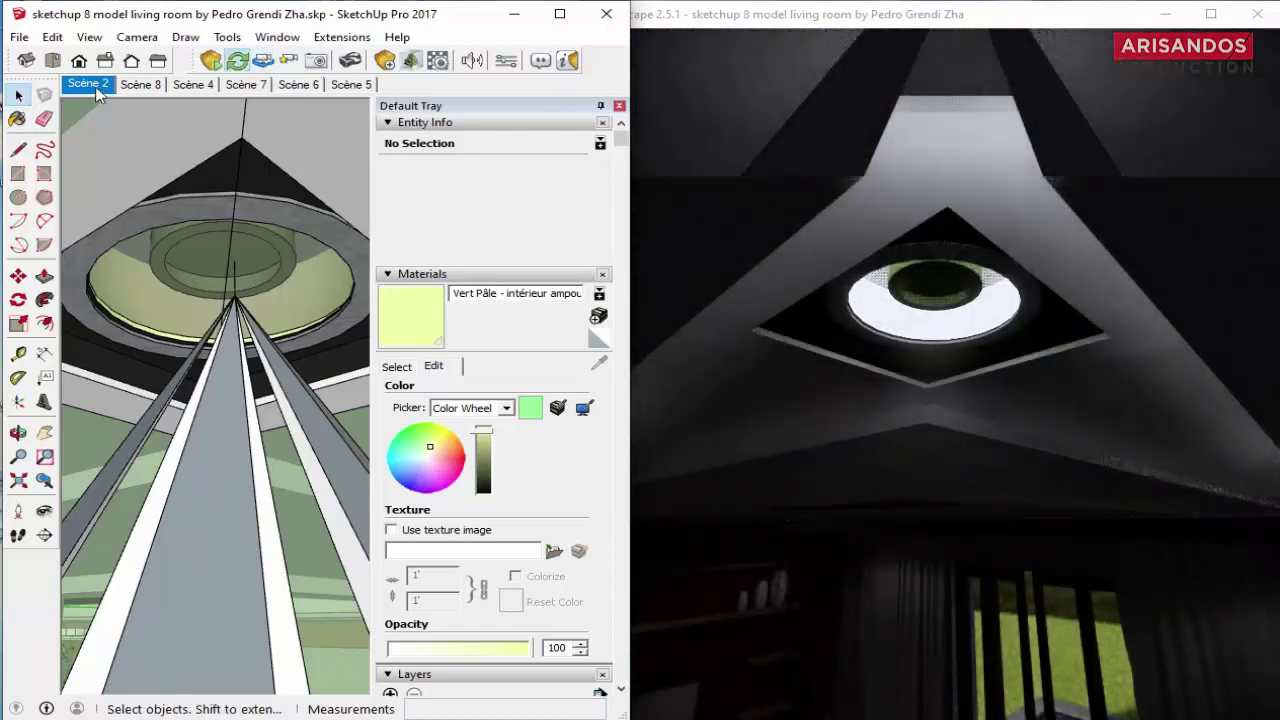
{"action": "mouse_move", "coordinate": [255, 110]}
{"action": "middle_mouse_down"}
{"action": "mouse_move", "coordinate": [239, 206]}
{"action": "mouse_move", "coordinate": [291, 402]}
{"action": "middle_mouse_up"}
Step: Bring the render forward and turn the view down onto the coffee table and teapot
{"action": "left_click", "coordinate": [924, 511]}
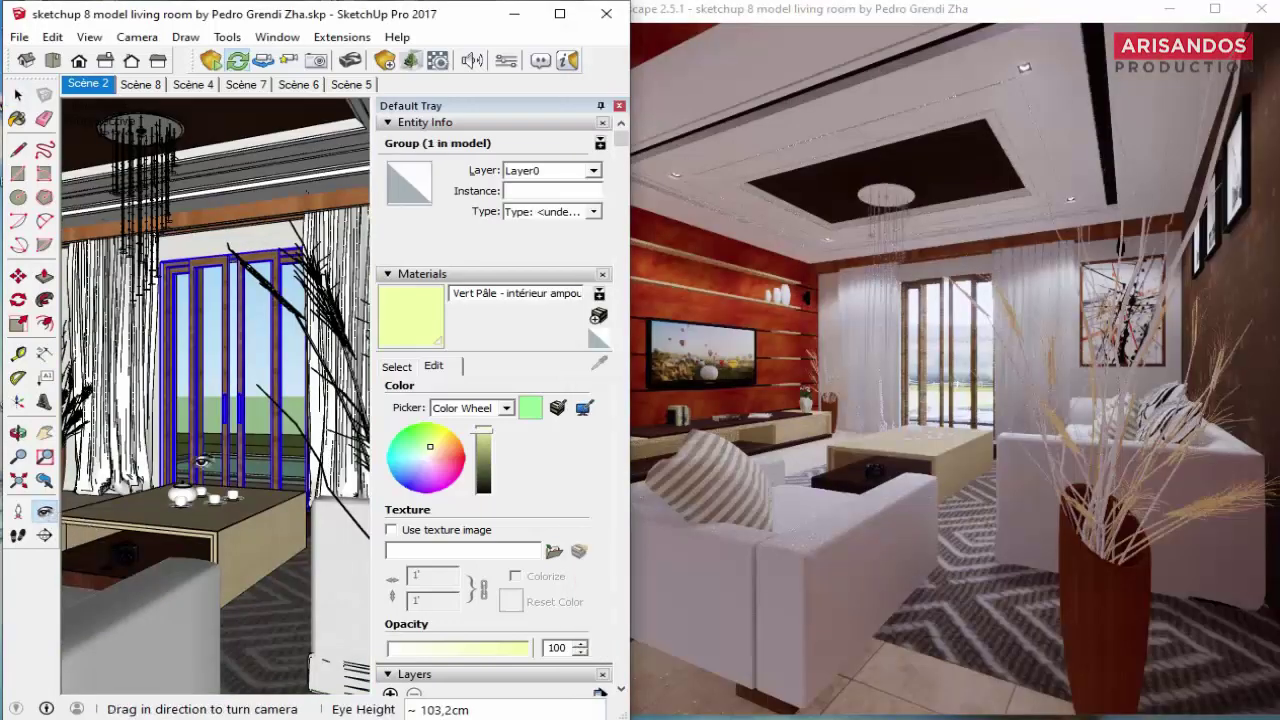
{"action": "left_click_drag", "start_coordinate": [250, 380], "coordinate": [226, 383]}
{"action": "middle_click_drag", "start_coordinate": [226, 383], "coordinate": [220, 510]}
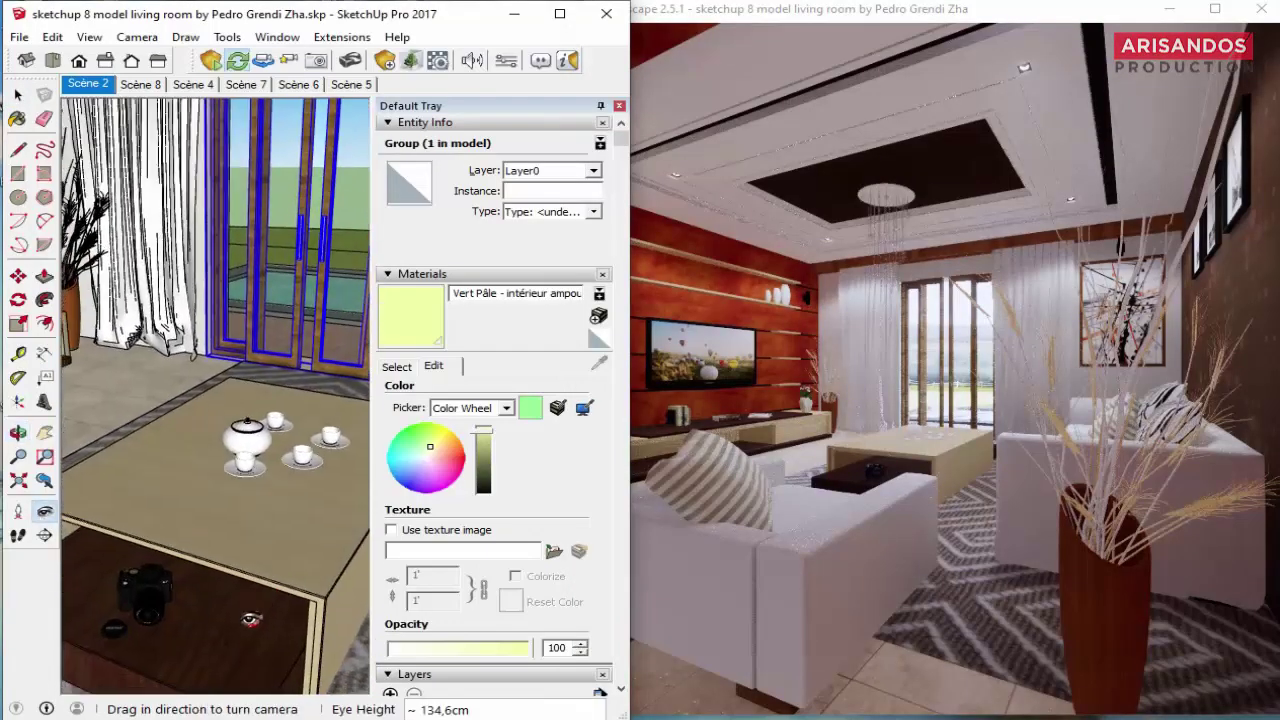
{"action": "left_click_drag", "start_coordinate": [220, 510], "coordinate": [328, 498]}
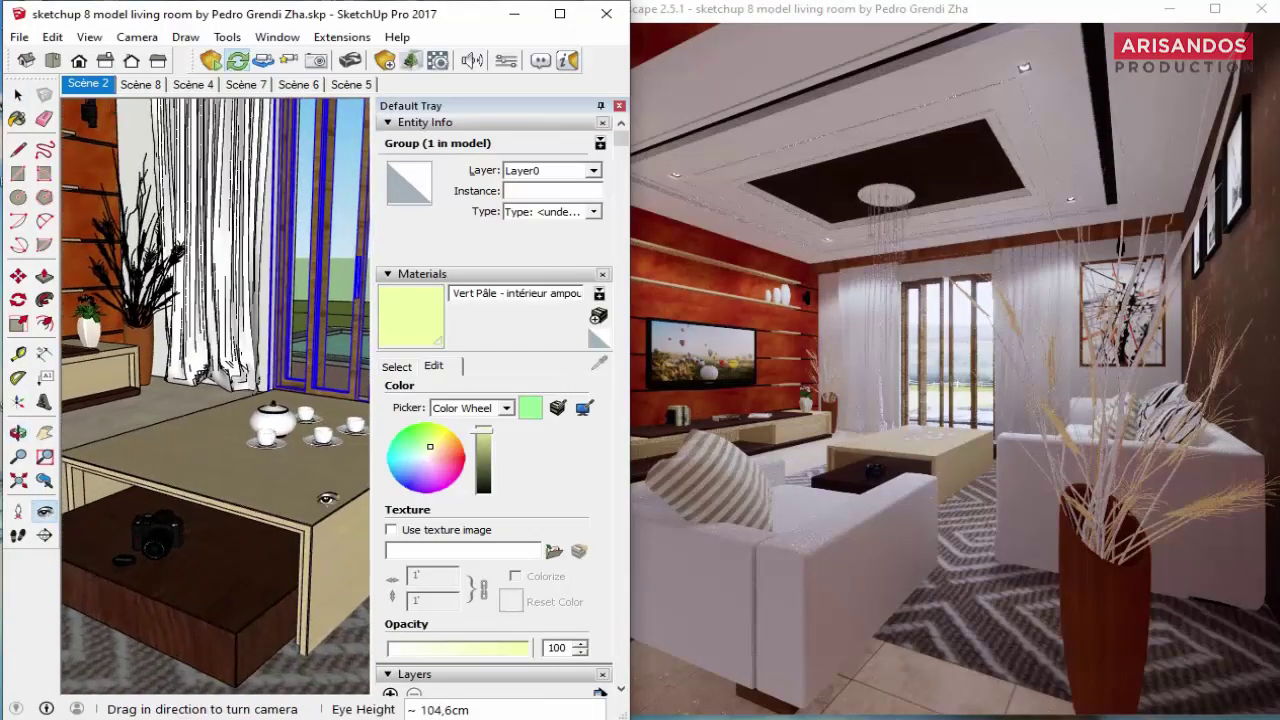
Step: Sync the render to the table close-up and sample the tabletop's tan wood material W_N
{"action": "left_click", "coordinate": [18, 95]}
{"action": "left_click", "coordinate": [398, 366]}
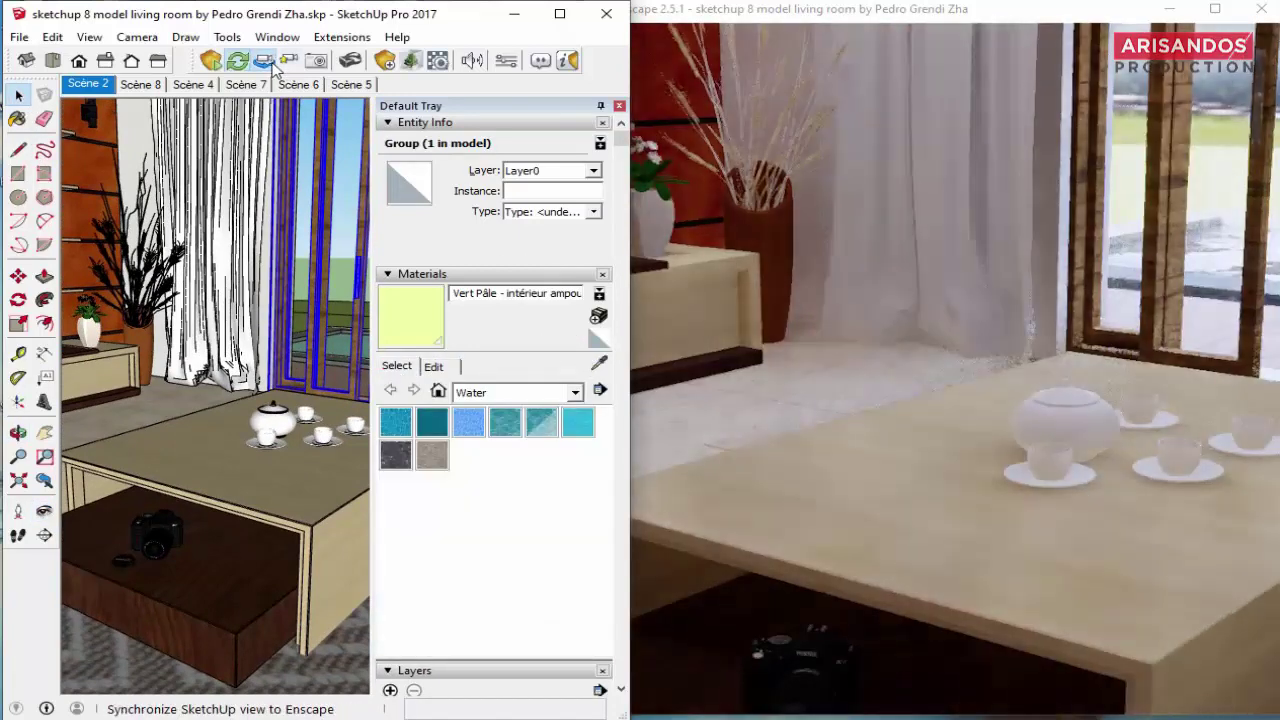
{"action": "left_click", "coordinate": [263, 60]}
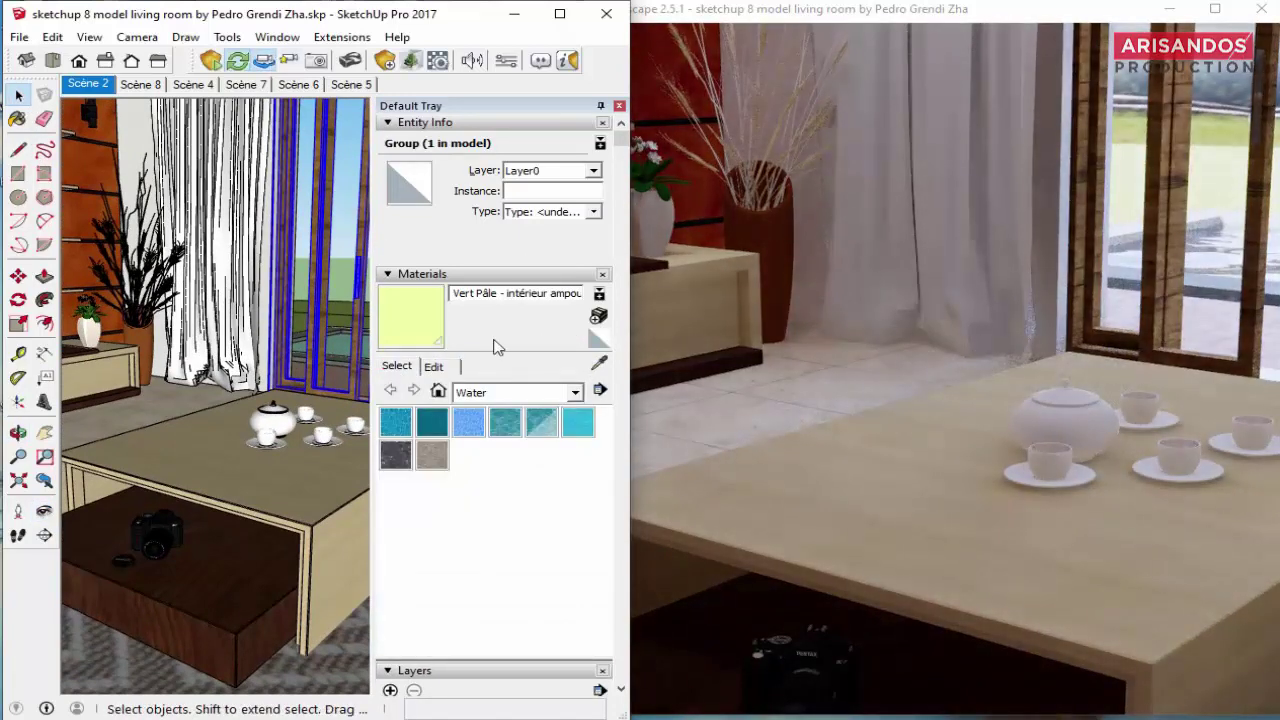
{"action": "left_click", "coordinate": [600, 370]}
{"action": "left_click", "coordinate": [278, 466]}
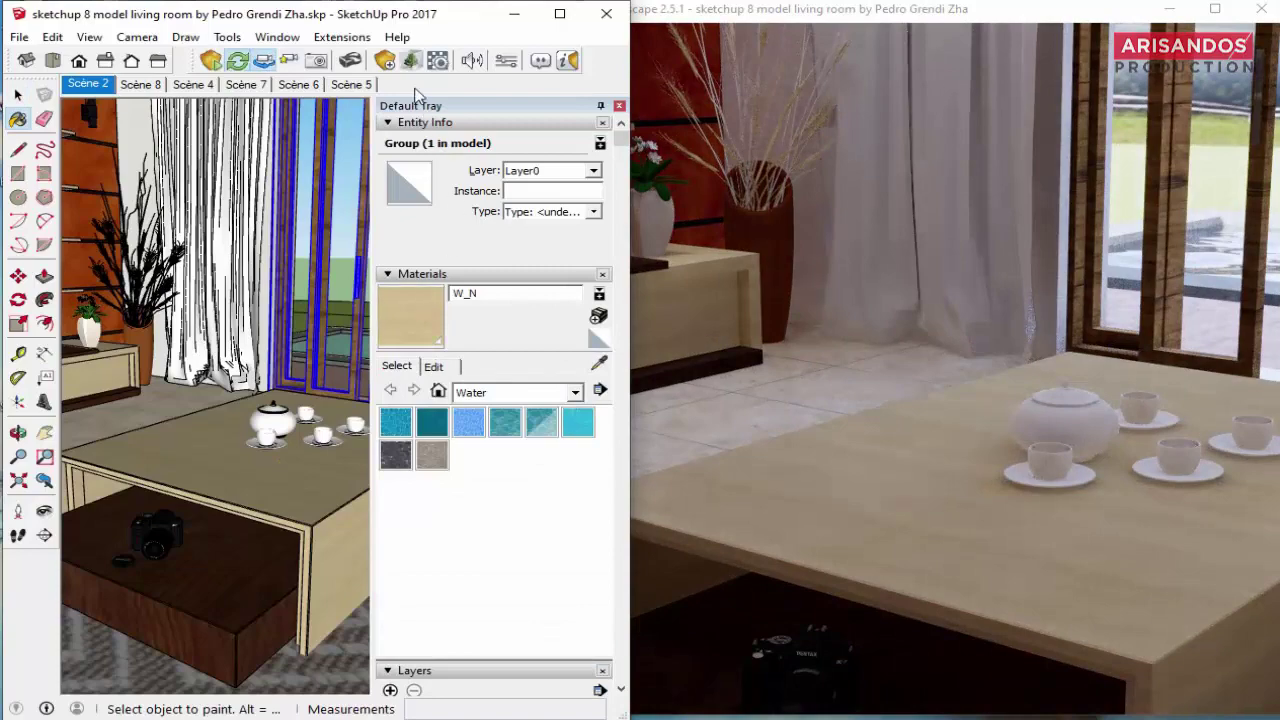
Step: Lower W_N's Enscape roughness to 12.2% and use its own texture as the bump map
{"action": "left_click", "coordinate": [437, 60]}
{"action": "left_click_drag", "start_coordinate": [480, 50], "coordinate": [386, 53]}
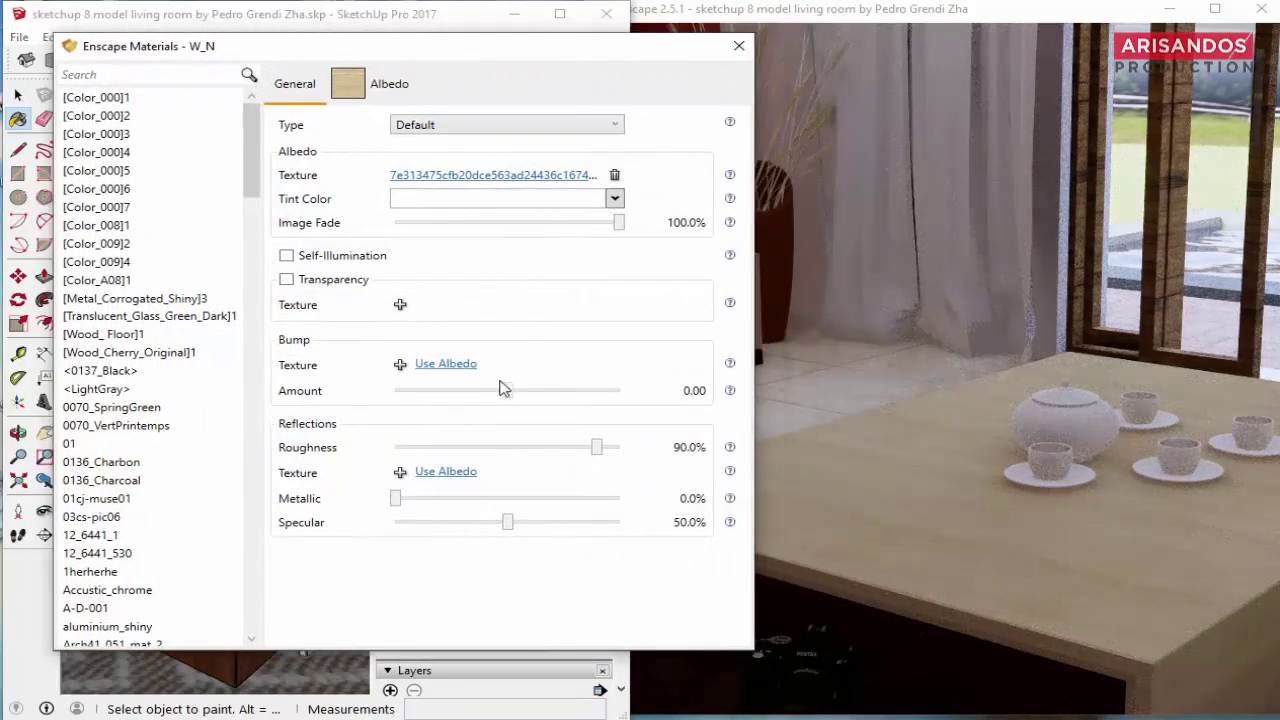
{"action": "left_click_drag", "start_coordinate": [595, 447], "coordinate": [423, 447]}
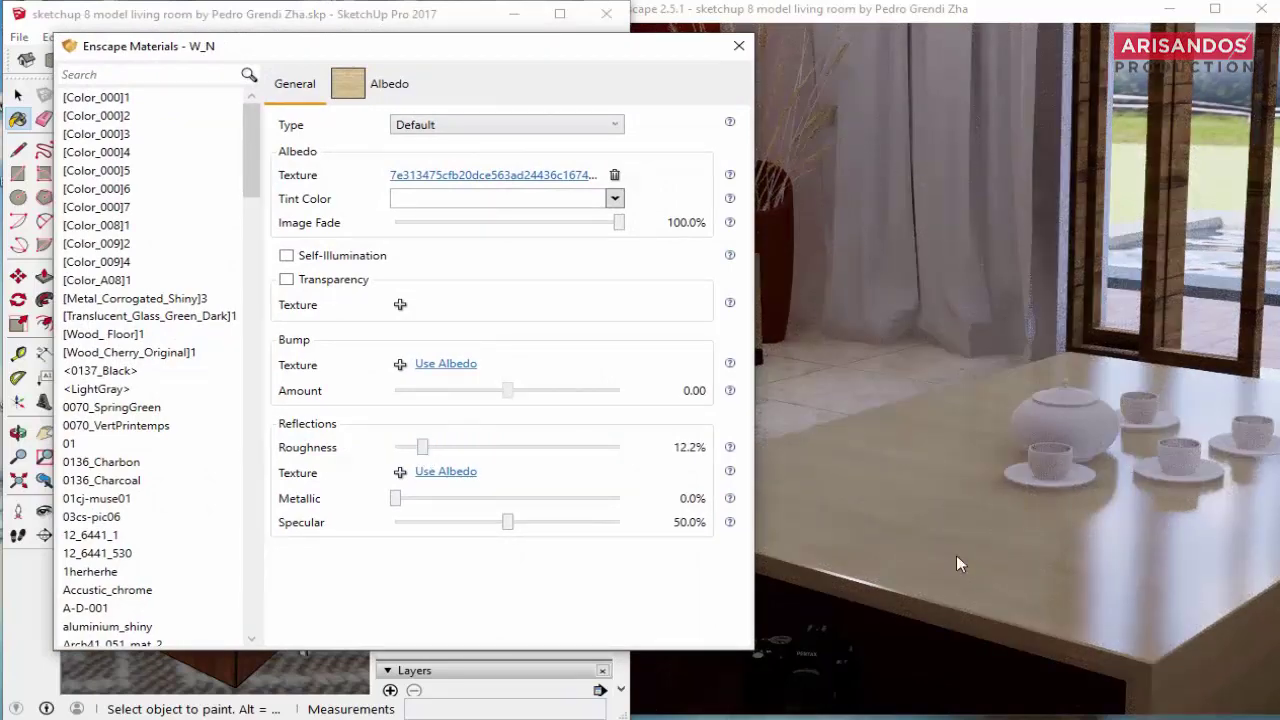
{"action": "left_click", "coordinate": [446, 364]}
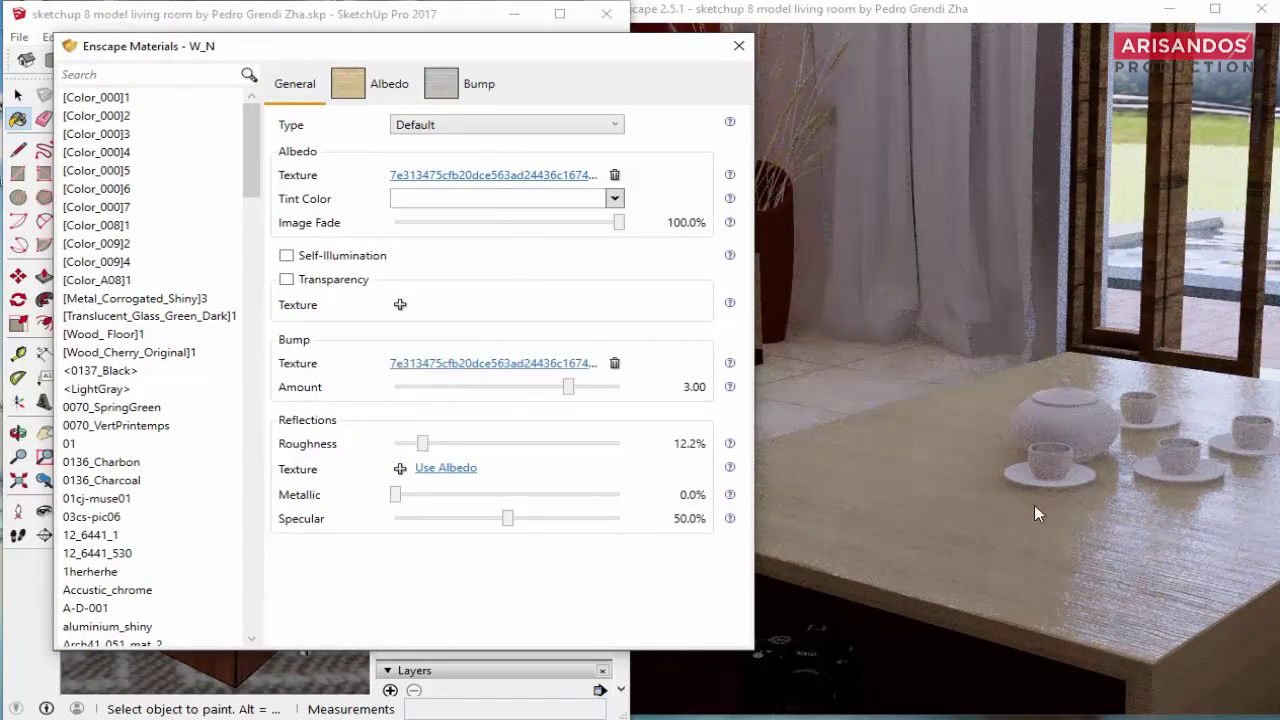
Step: Set W_N's bump amount to 1.28 and image fade to 85.5%, then sample the kitchen door material
{"action": "left_click_drag", "start_coordinate": [565, 395], "coordinate": [525, 393]}
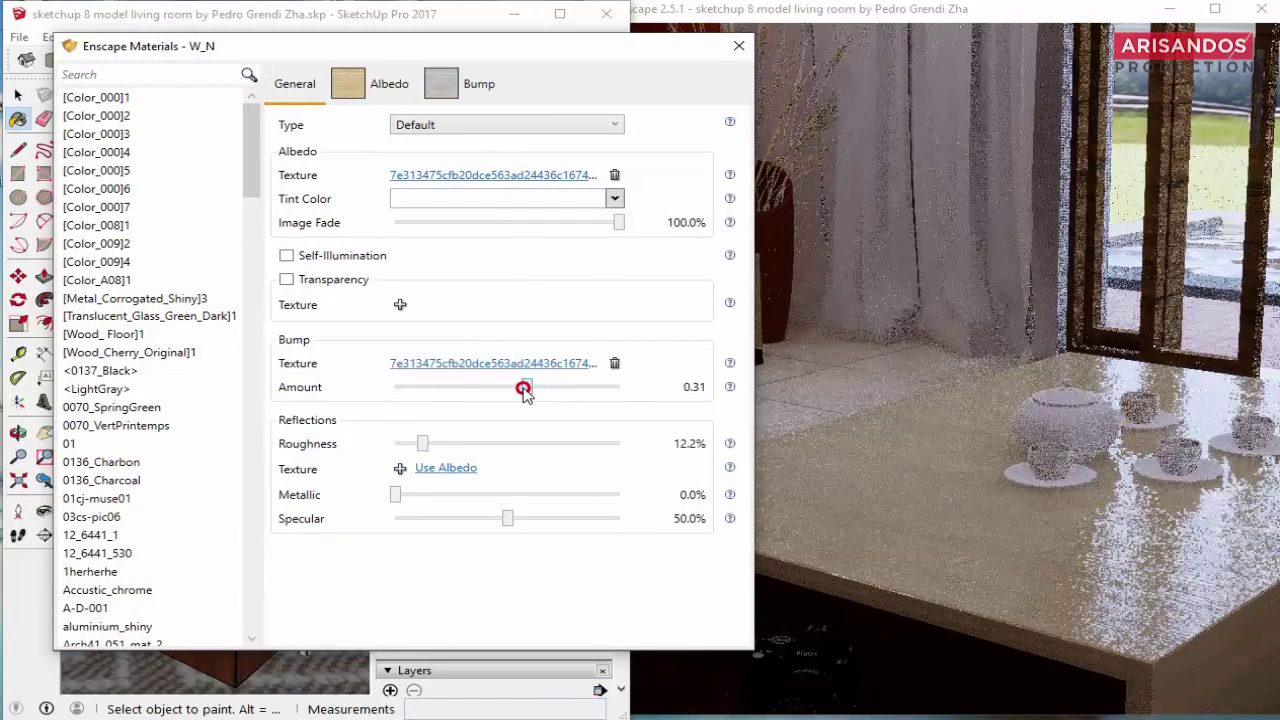
{"action": "mouse_move", "coordinate": [619, 222]}
{"action": "left_mouse_down"}
{"action": "mouse_move", "coordinate": [563, 224]}
{"action": "mouse_move", "coordinate": [591, 227]}
{"action": "left_mouse_up"}
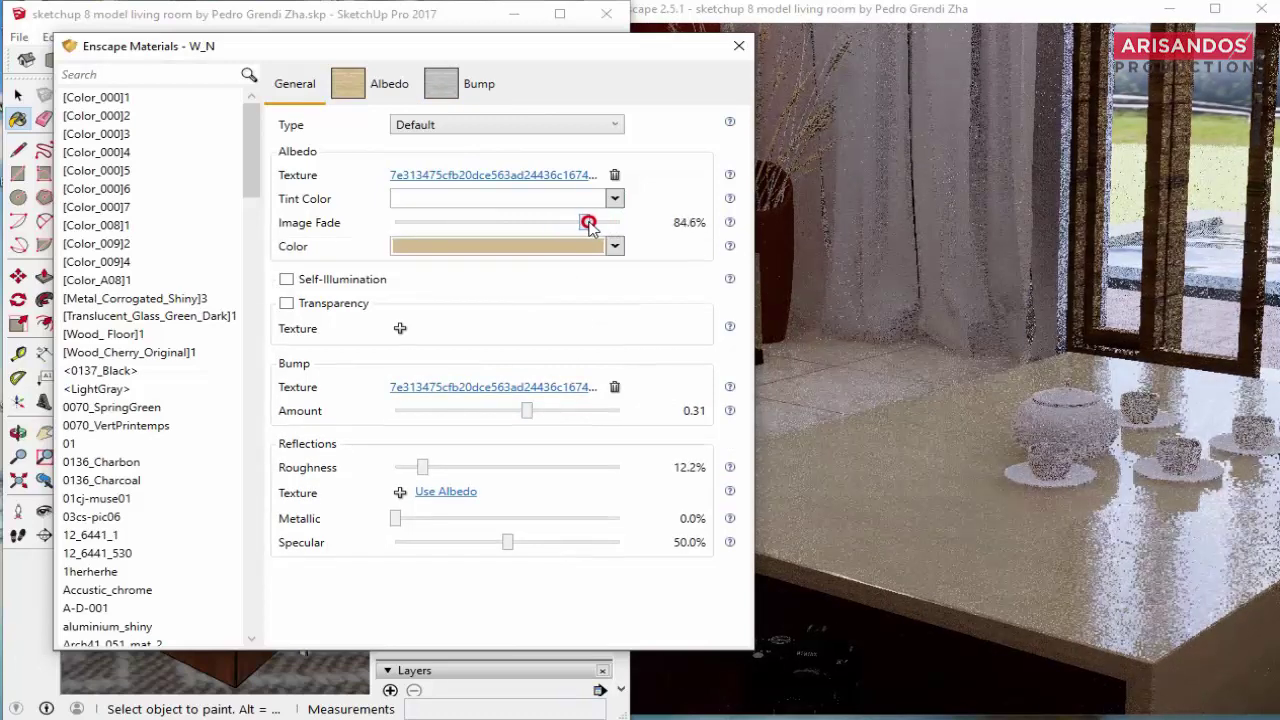
{"action": "left_click_drag", "start_coordinate": [524, 414], "coordinate": [545, 415]}
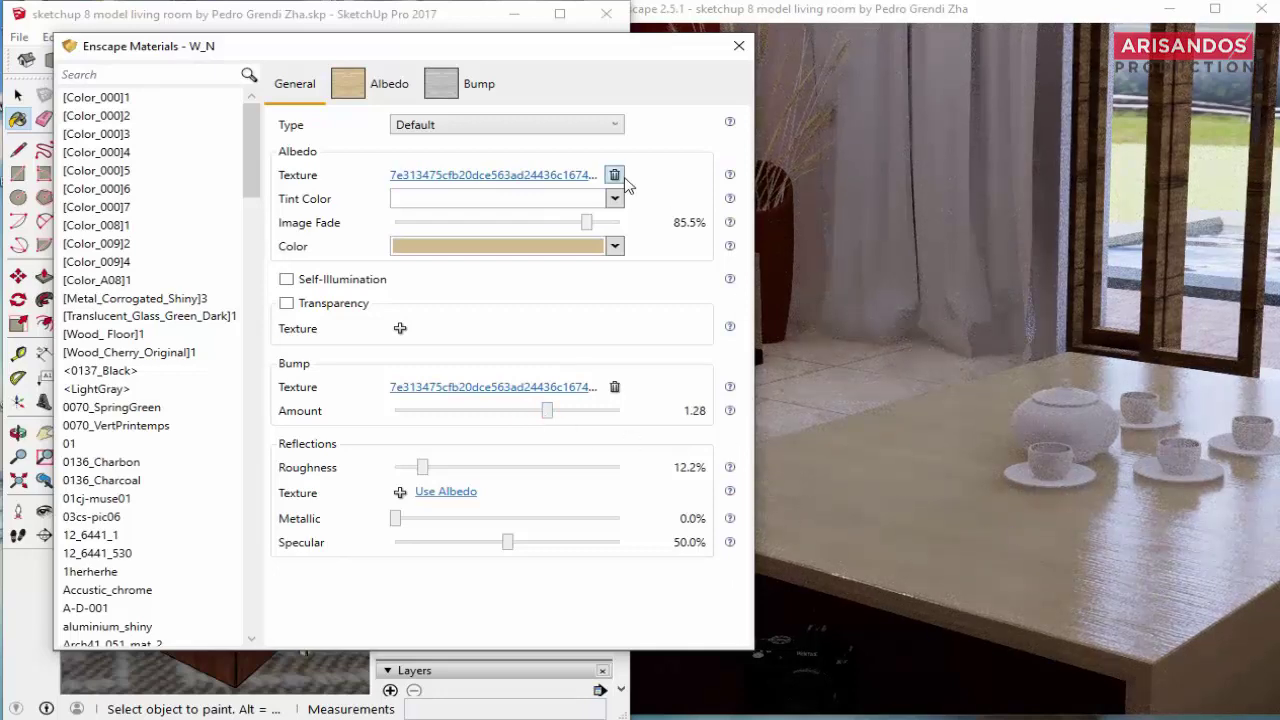
{"action": "left_click_drag", "start_coordinate": [655, 58], "coordinate": [1108, 72]}
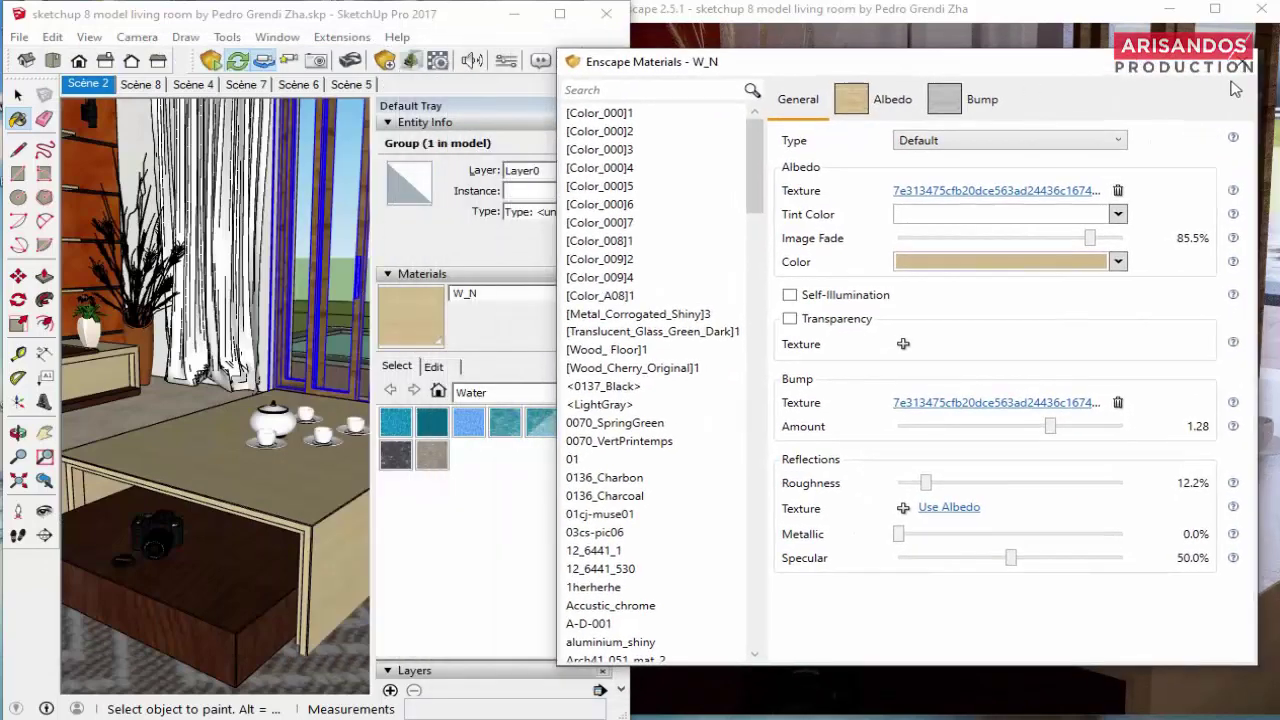
{"action": "left_click", "coordinate": [1240, 62]}
{"action": "left_click", "coordinate": [305, 408], "text": "alt"}
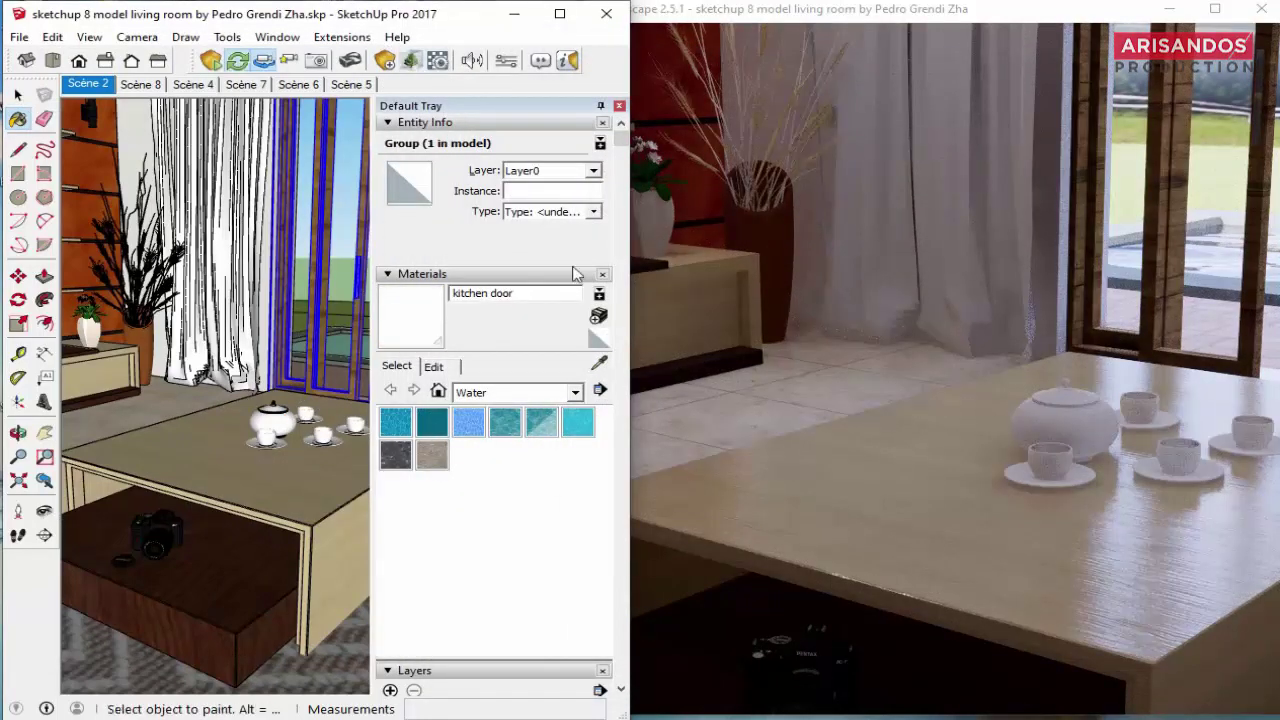
Step: Drop the kitchen door material's Enscape roughness from 90% to 4.9%
{"action": "left_click", "coordinate": [438, 60]}
{"action": "left_click_drag", "start_coordinate": [858, 74], "coordinate": [370, 68]}
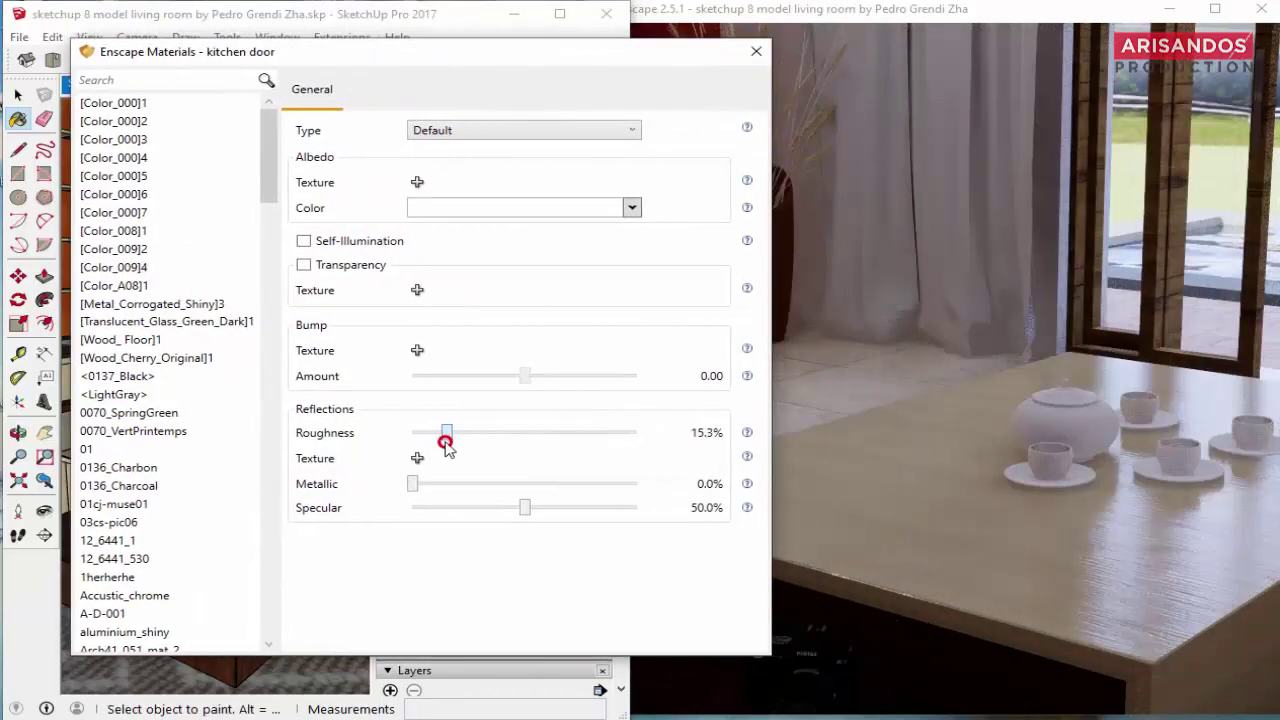
{"action": "left_click", "coordinate": [446, 442]}
{"action": "left_click_drag", "start_coordinate": [446, 442], "coordinate": [424, 442]}
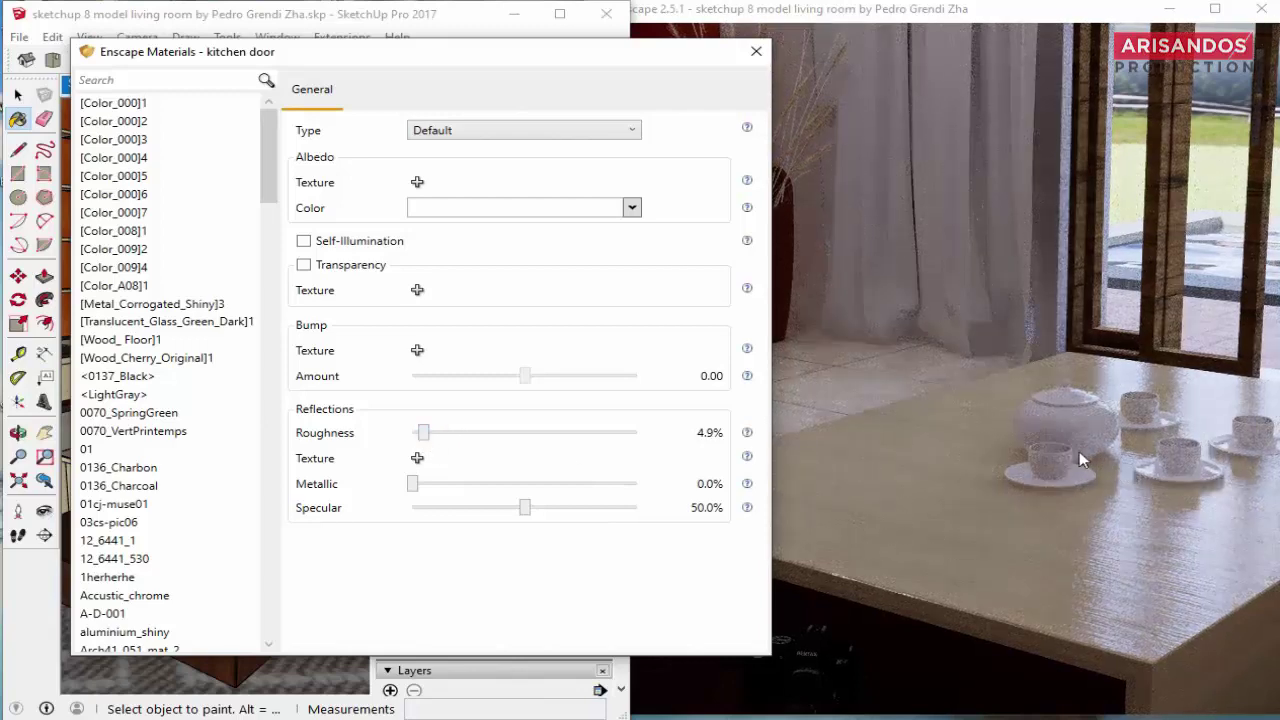
{"action": "left_click", "coordinate": [756, 51]}
Step: Turn the camera toward the low table and sample its Wood_Cherry_Original material
{"action": "left_click", "coordinate": [44, 511]}
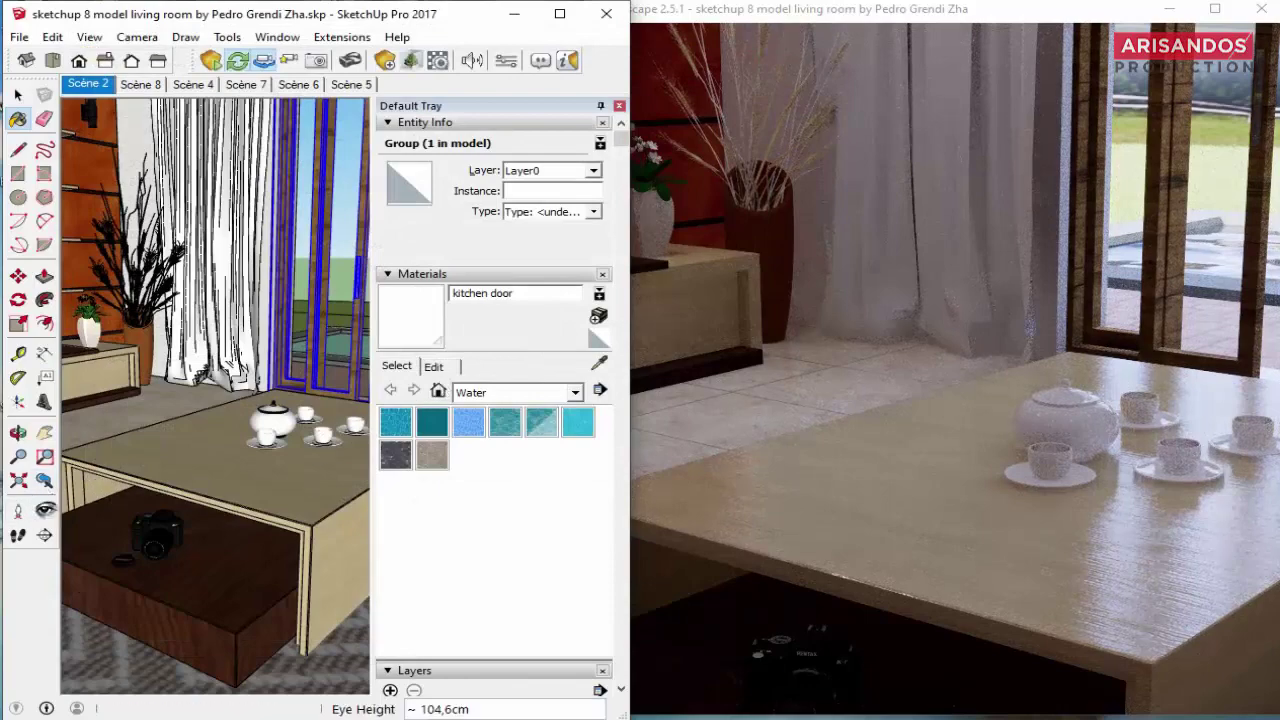
{"action": "mouse_move", "coordinate": [160, 420]}
{"action": "left_mouse_down"}
{"action": "mouse_move", "coordinate": [155, 561]}
{"action": "mouse_move", "coordinate": [216, 471]}
{"action": "left_mouse_up"}
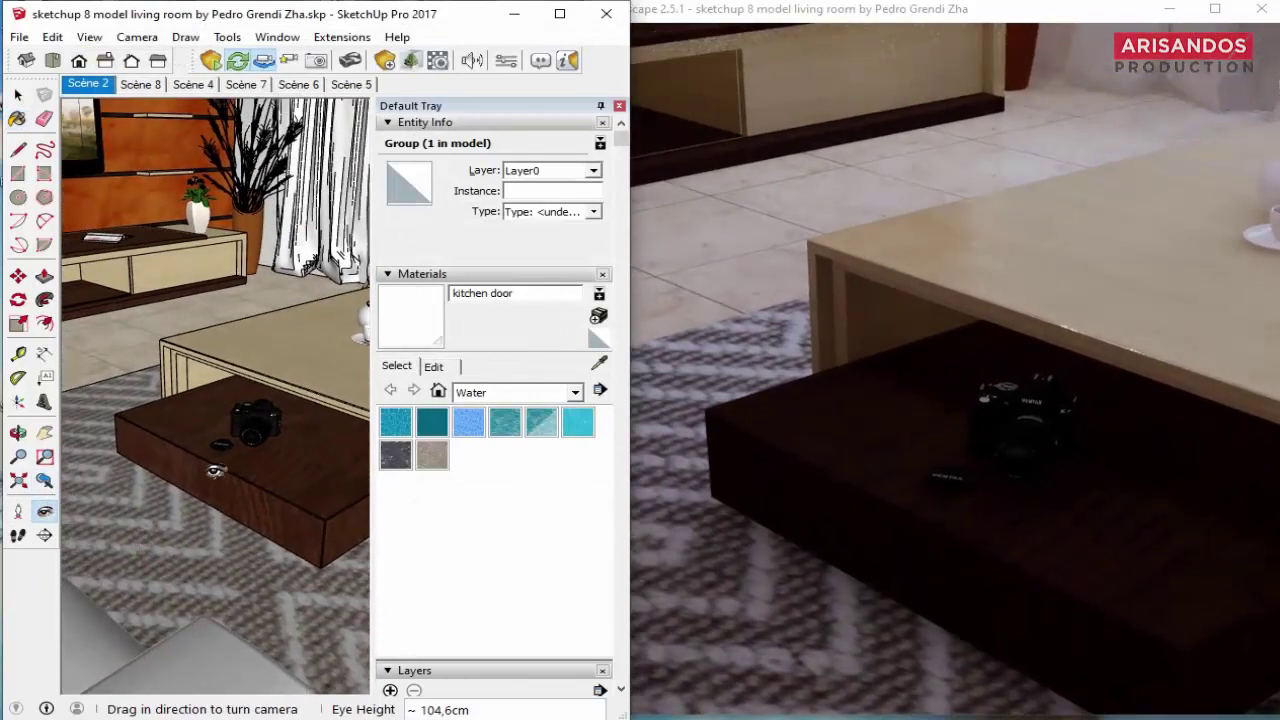
{"action": "left_click", "coordinate": [599, 363]}
{"action": "left_click", "coordinate": [244, 454]}
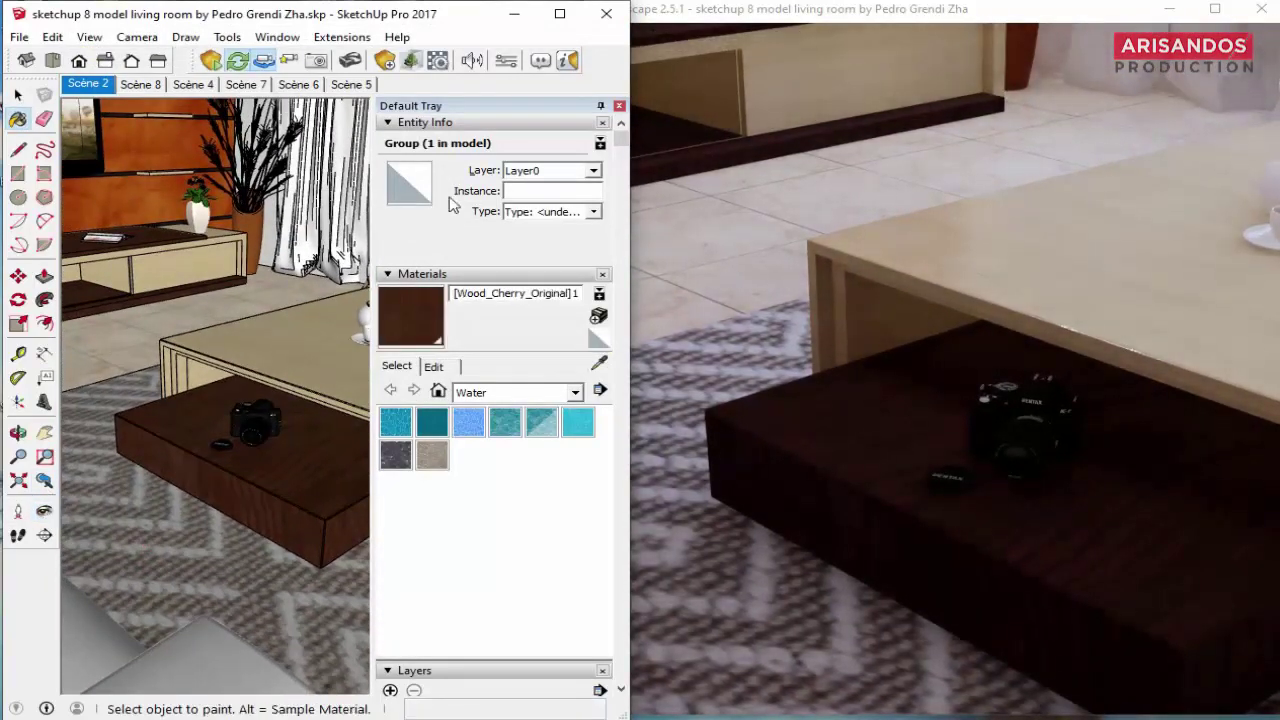
{"action": "left_click", "coordinate": [437, 60]}
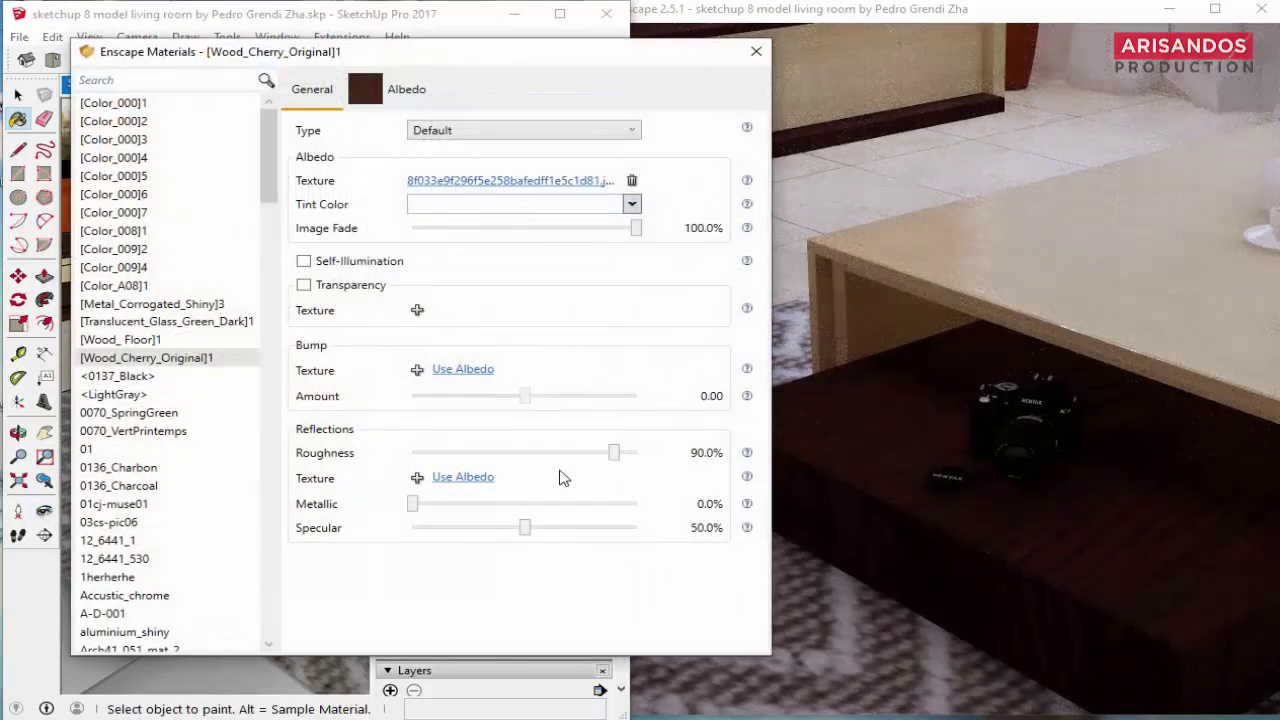
Step: Give the cherry wood 12.5% roughness, a 0.40 self-texture bump and 77.9% image fade
{"action": "left_click_drag", "start_coordinate": [614, 453], "coordinate": [574, 453]}
{"action": "left_click_drag", "start_coordinate": [424, 460], "coordinate": [446, 453]}
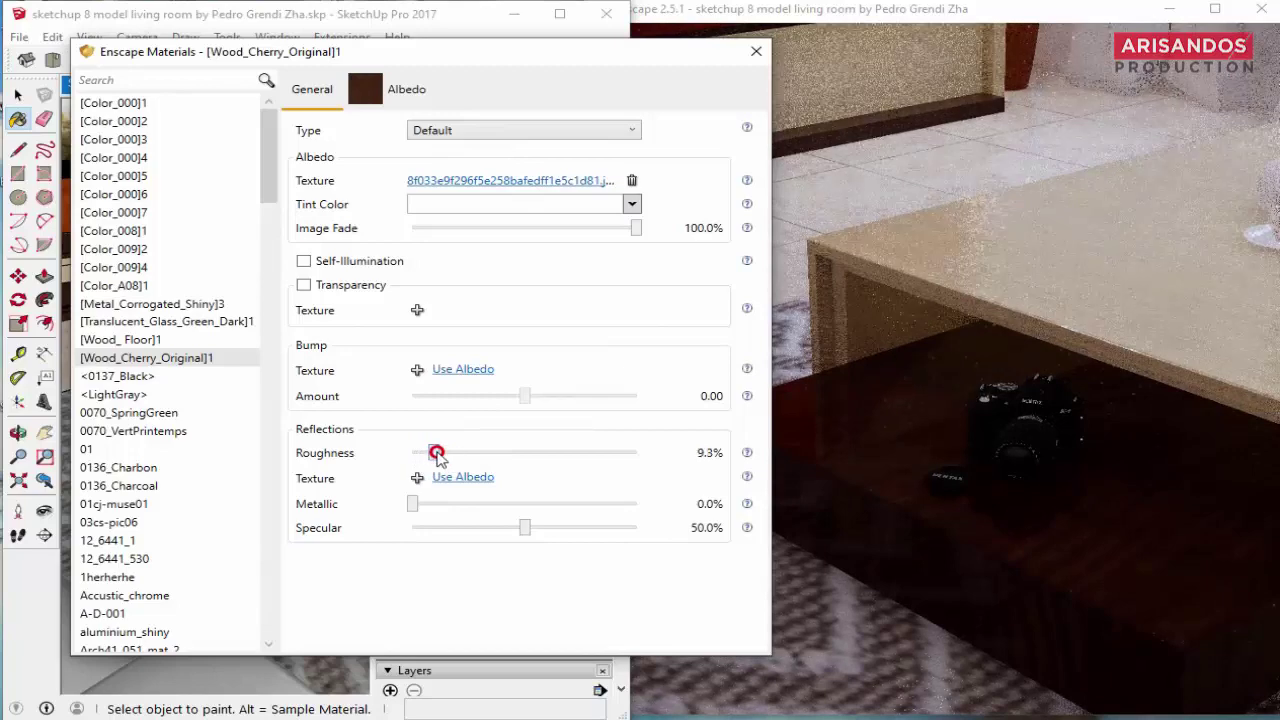
{"action": "left_click", "coordinate": [463, 370]}
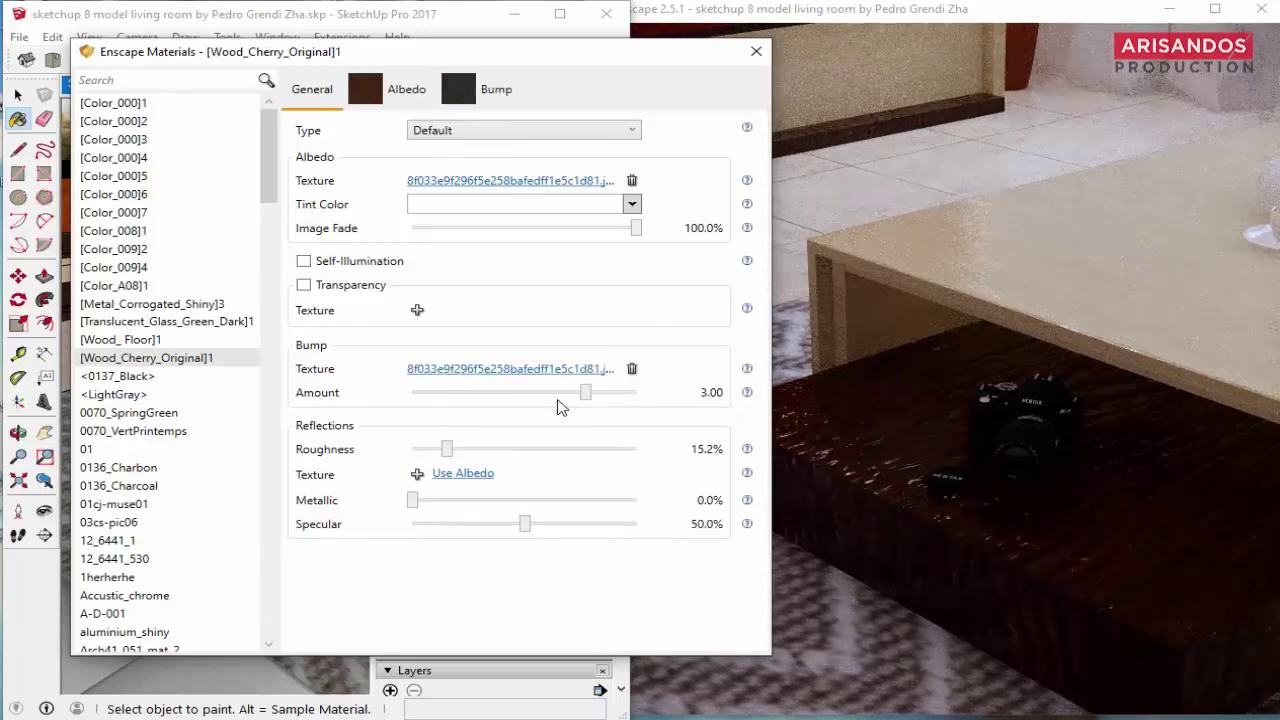
{"action": "left_click_drag", "start_coordinate": [563, 392], "coordinate": [563, 395]}
{"action": "left_click_drag", "start_coordinate": [635, 228], "coordinate": [587, 228]}
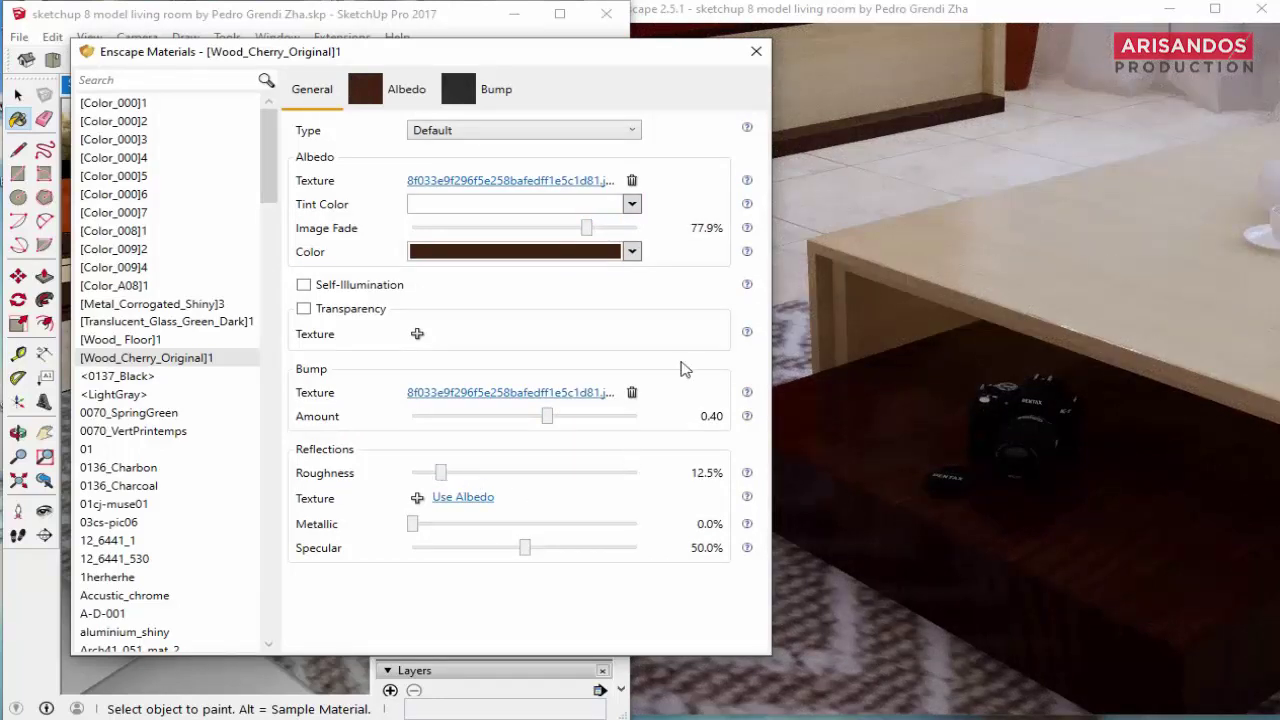
{"action": "left_click", "coordinate": [757, 52]}
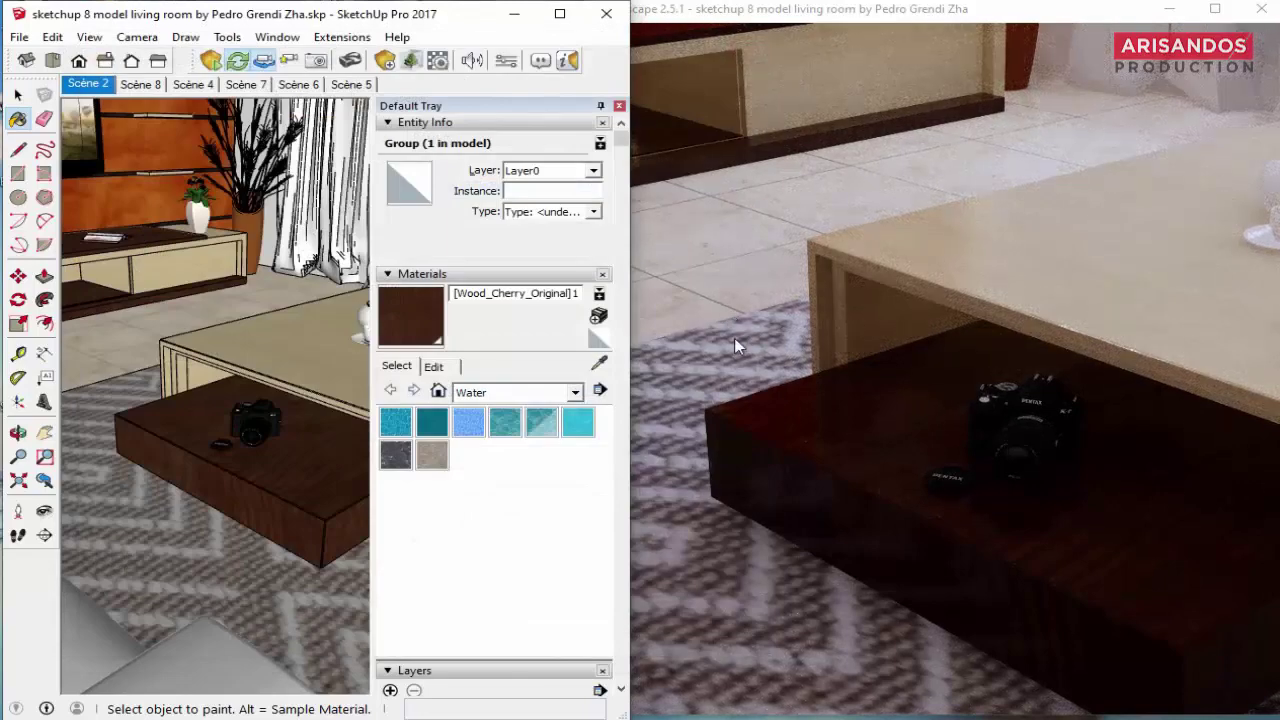
Step: Sample the cabinet's W_N wood and cream ceramic materials with the eyedropper
{"action": "left_click", "coordinate": [599, 363]}
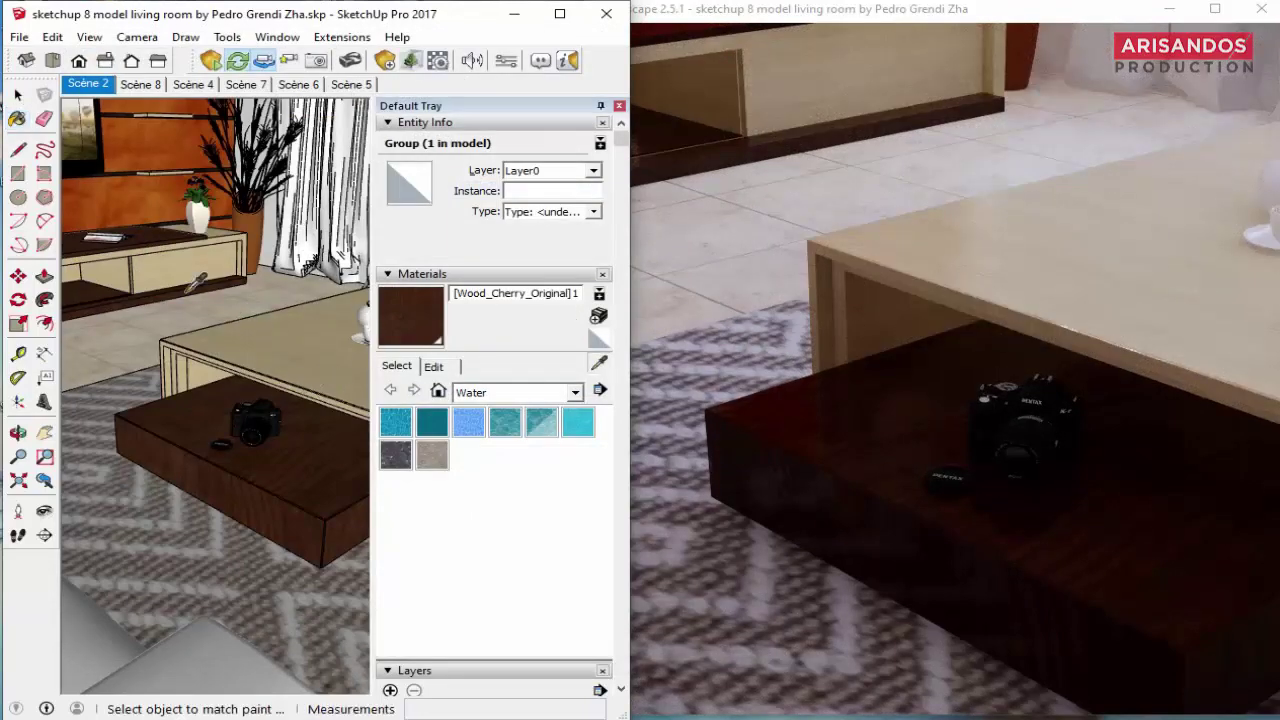
{"action": "scroll", "coordinate": [180, 220], "scroll_direction": "up", "scroll_amount": 3}
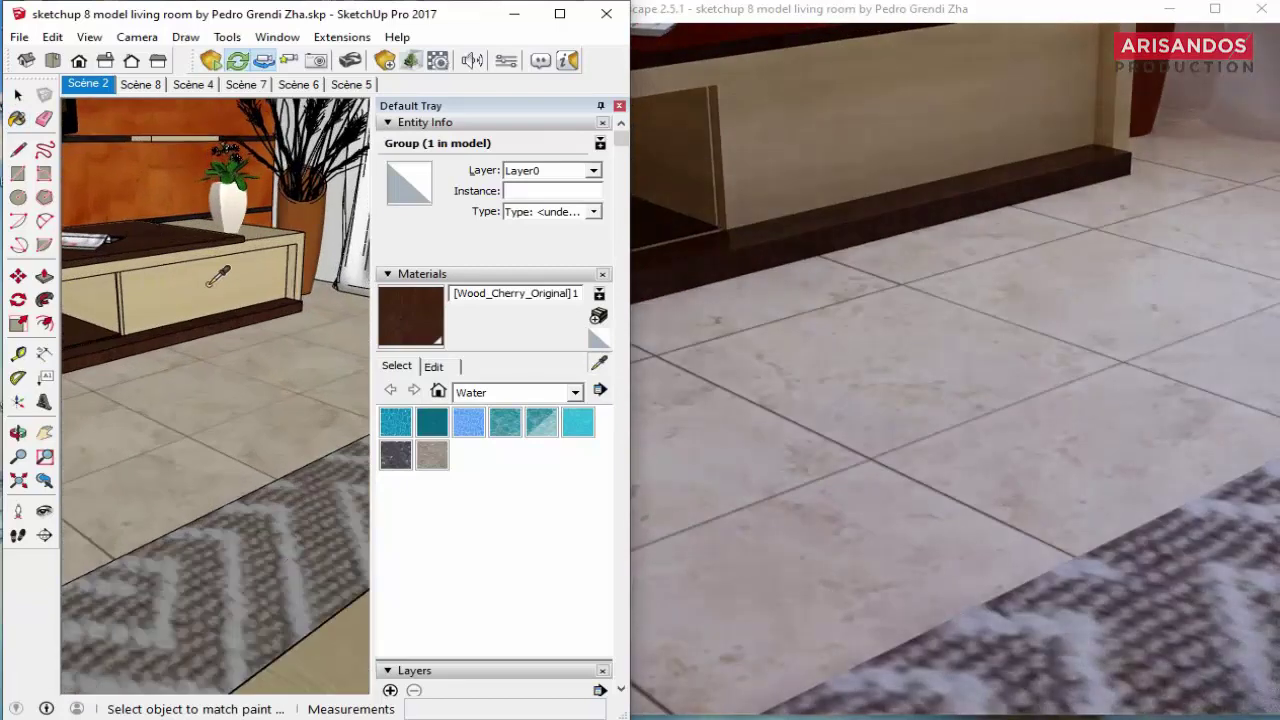
{"action": "left_click", "coordinate": [225, 276]}
{"action": "left_click", "coordinate": [437, 60]}
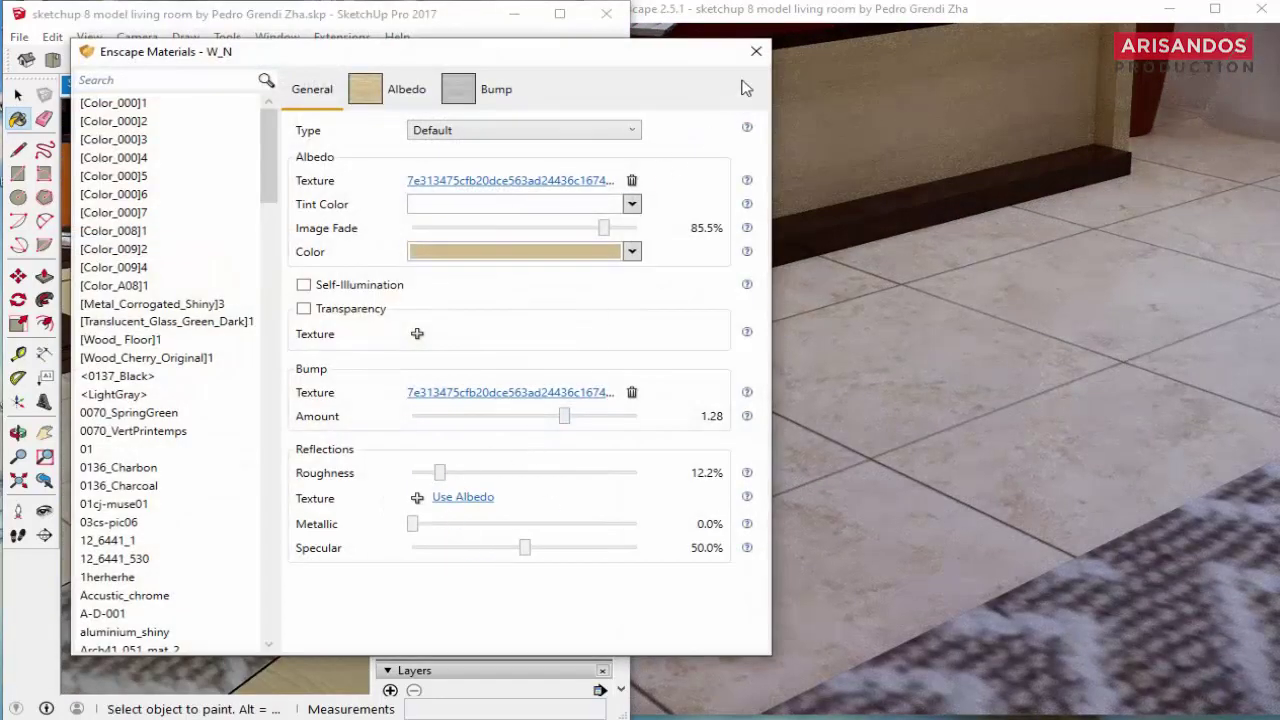
{"action": "left_click", "coordinate": [756, 51]}
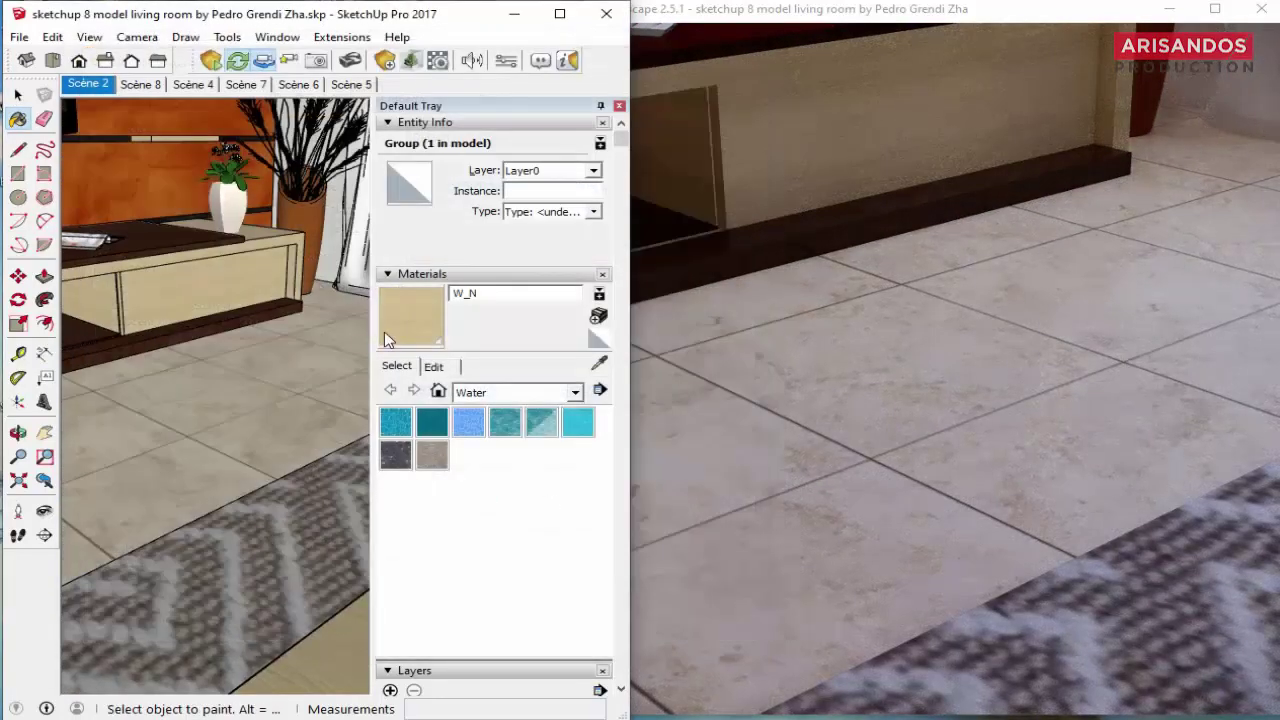
{"action": "left_click", "coordinate": [250, 313], "text": "alt"}
{"action": "scroll", "coordinate": [140, 241], "scroll_direction": "up", "scroll_amount": 3}
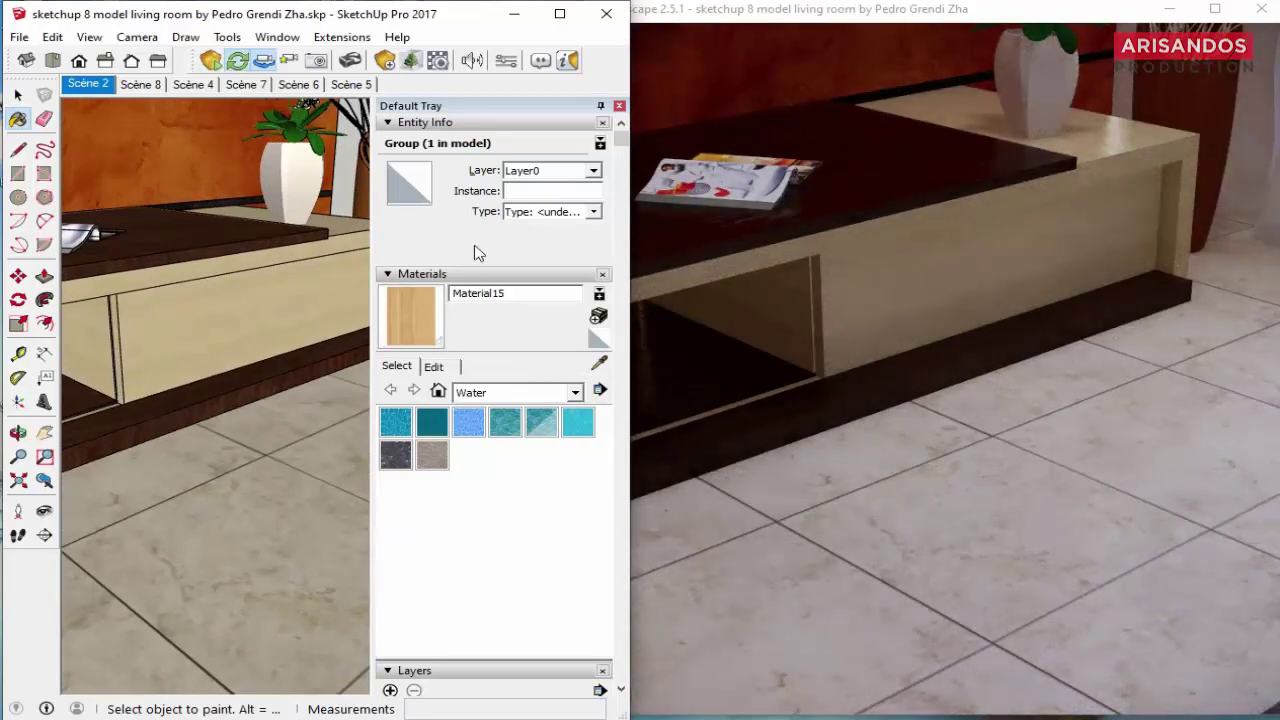
{"action": "left_click", "coordinate": [598, 362]}
{"action": "left_click", "coordinate": [250, 320]}
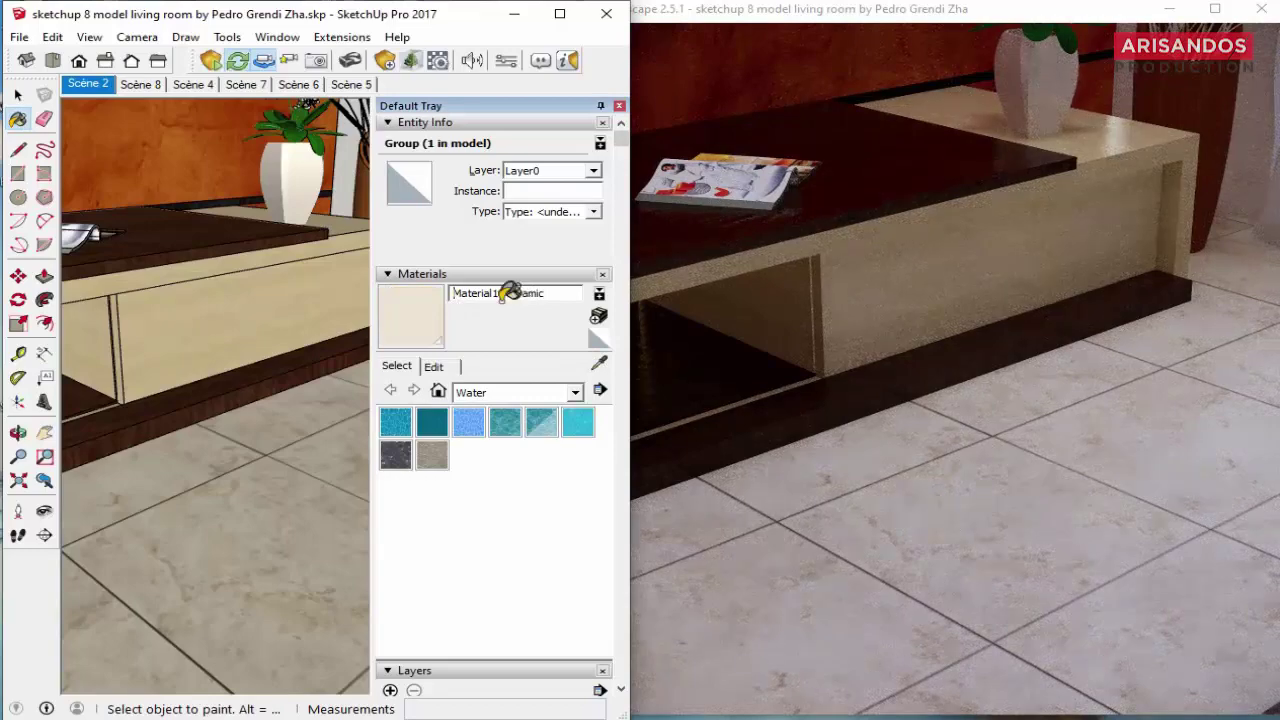
Step: Place the camera low beside the cabinet and frame a wide view of the TV wall
{"action": "left_click", "coordinate": [18, 510]}
{"action": "left_click", "coordinate": [251, 517]}
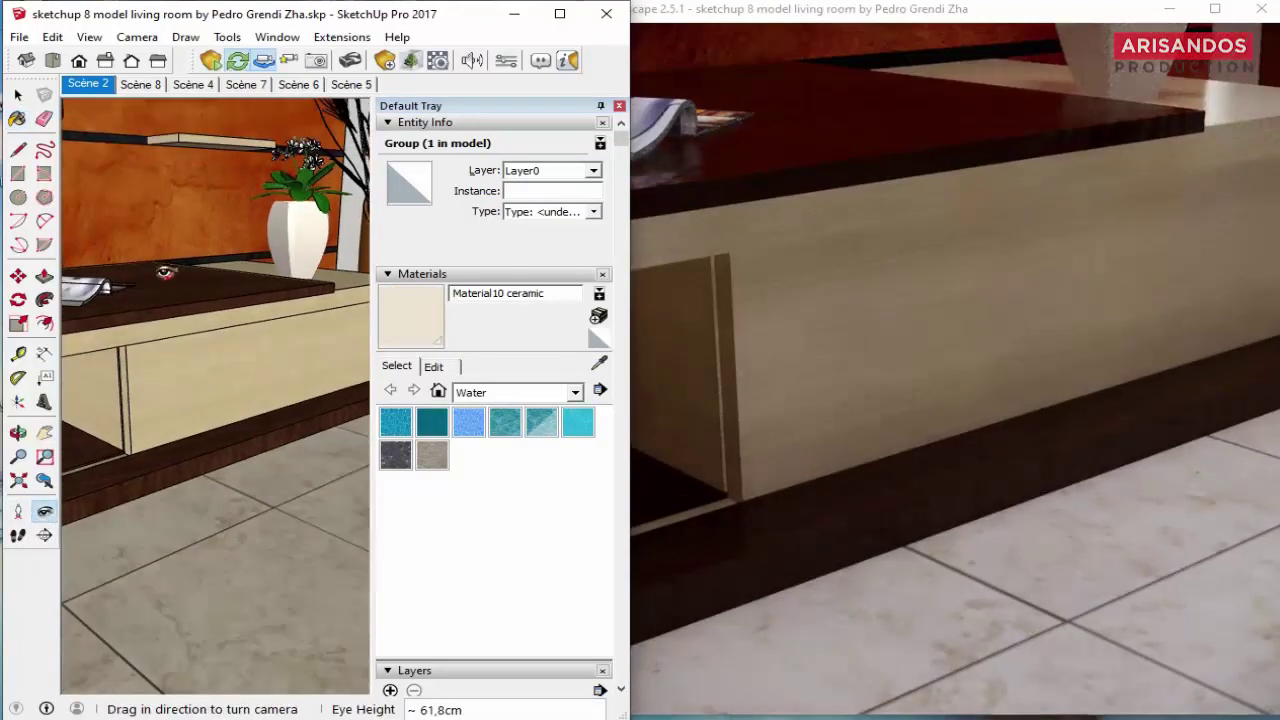
{"action": "left_click_drag", "start_coordinate": [160, 278], "coordinate": [314, 362]}
{"action": "scroll", "coordinate": [243, 314], "scroll_direction": "down", "scroll_amount": 3}
{"action": "scroll", "coordinate": [243, 314], "scroll_direction": "down", "scroll_amount": 2}
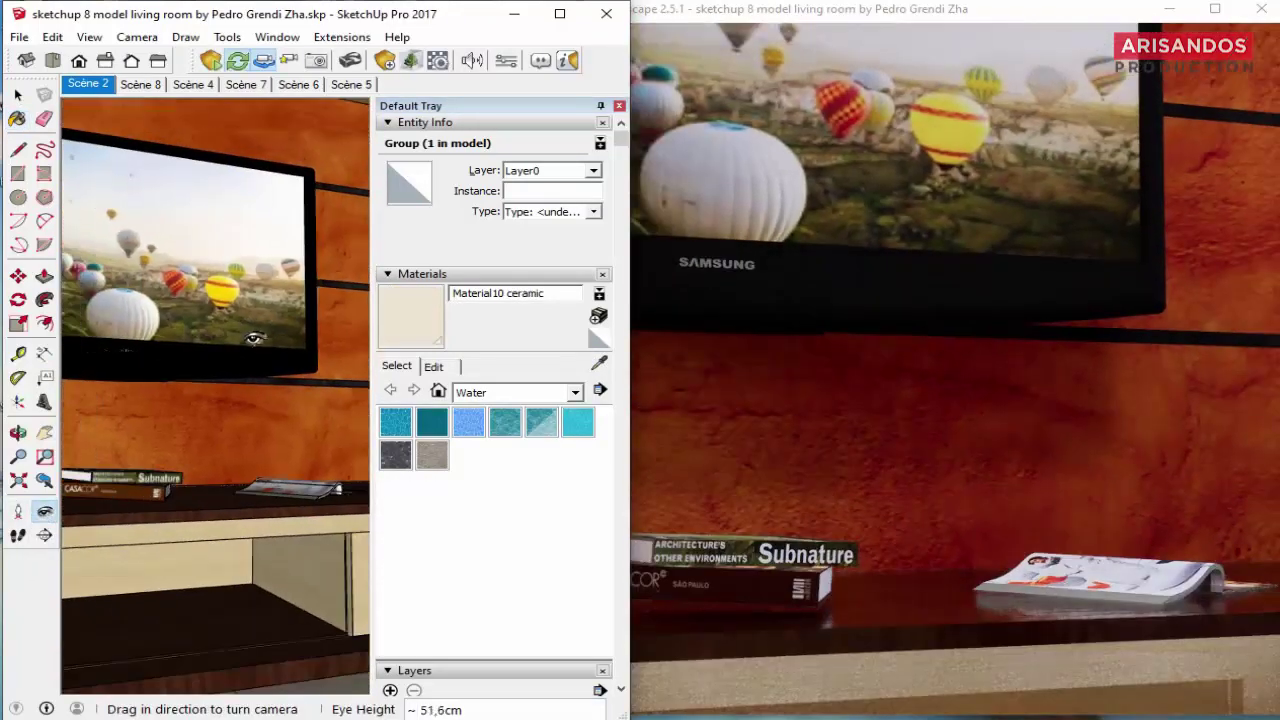
{"action": "key", "text": "o"}
{"action": "left_click_drag", "start_coordinate": [198, 305], "coordinate": [230, 330]}
{"action": "key", "text": "l"}
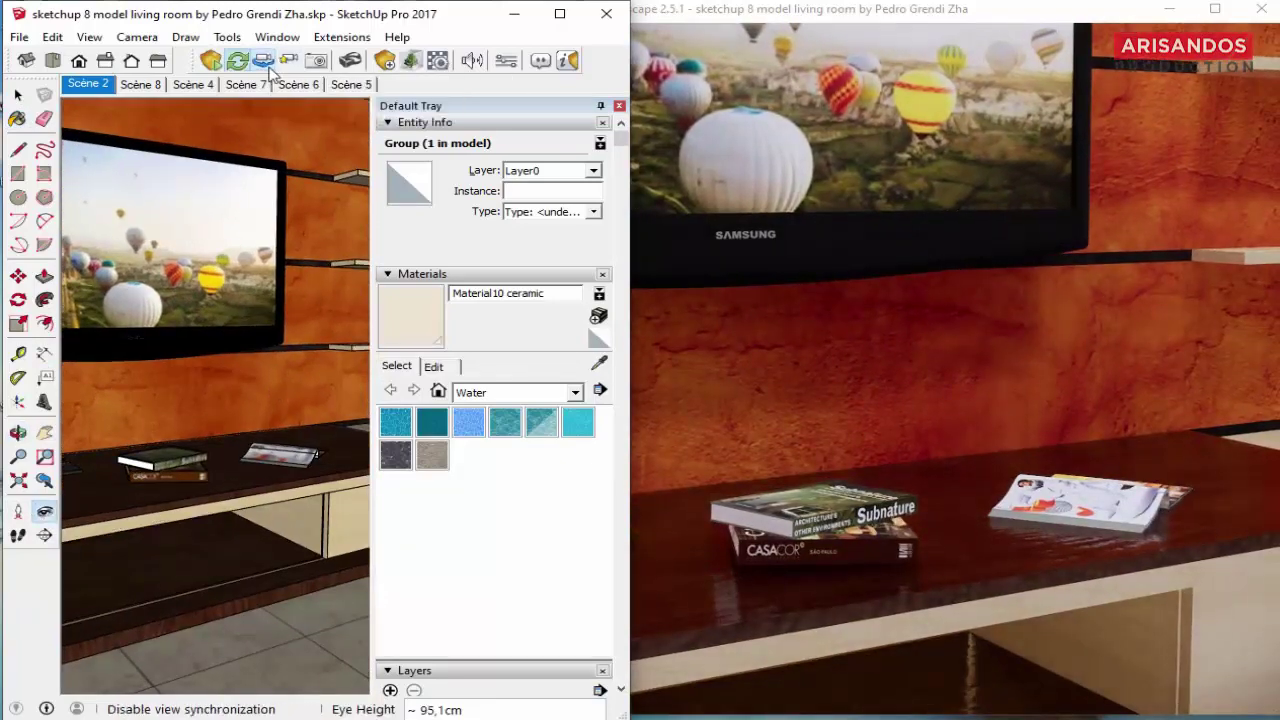
{"action": "scroll", "coordinate": [277, 390], "scroll_direction": "down", "scroll_amount": 3}
{"action": "middle_click_drag", "start_coordinate": [277, 390], "coordinate": [300, 400]}
{"action": "left_click", "coordinate": [854, 407]}
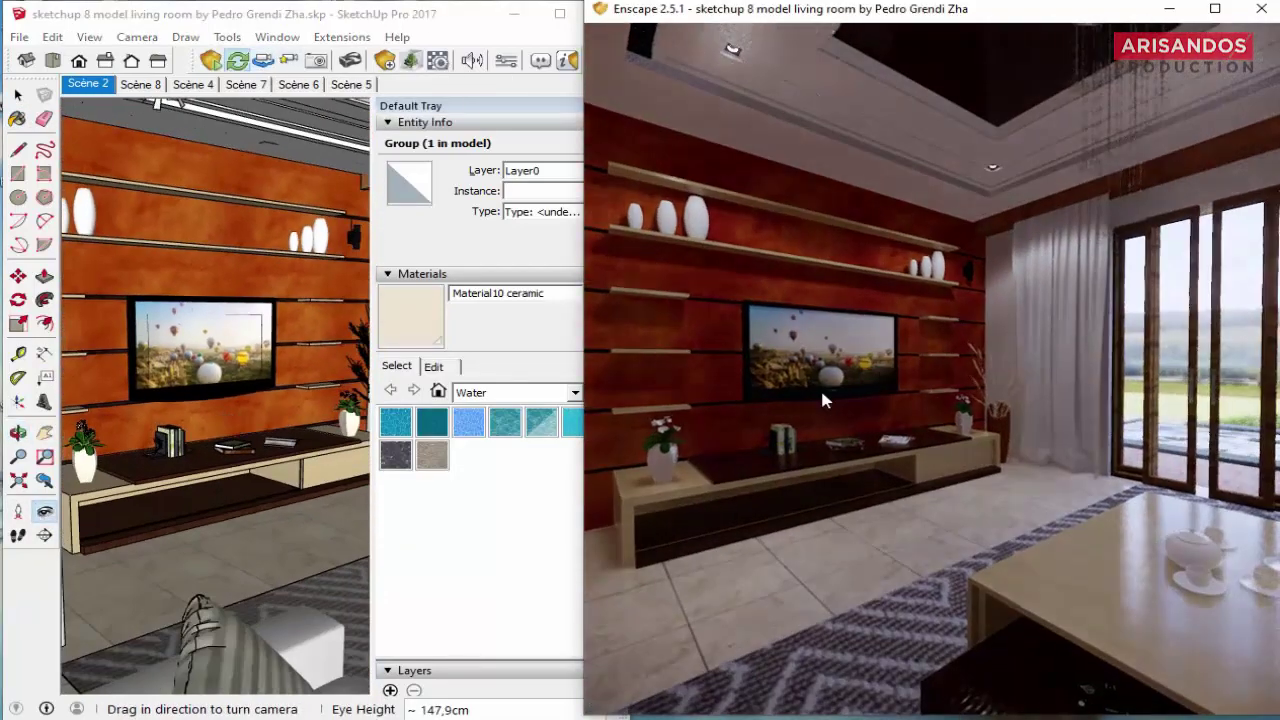
{"action": "left_click", "coordinate": [143, 325]}
{"action": "key", "text": "space"}
Step: Make the TV screen's Material8 self-illuminating with 851 cd/m² luminance
{"action": "key", "text": "b"}
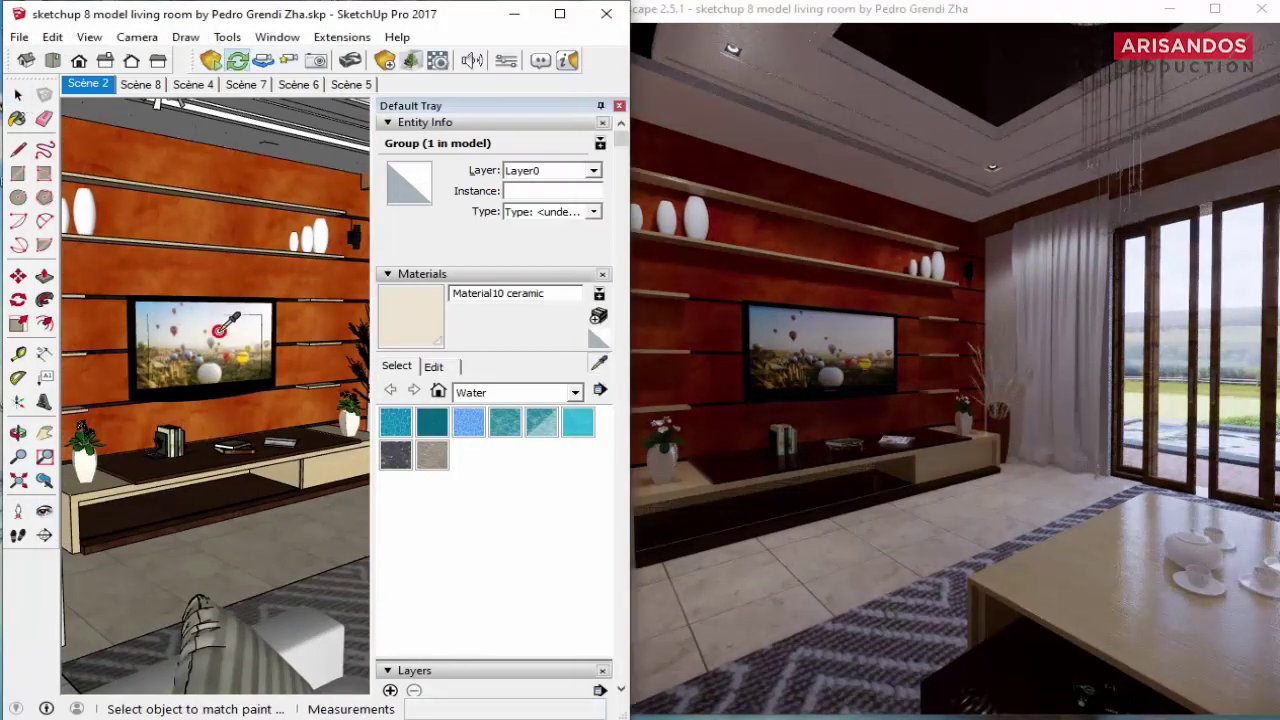
{"action": "left_click", "coordinate": [225, 325], "text": "alt"}
{"action": "left_click", "coordinate": [437, 60]}
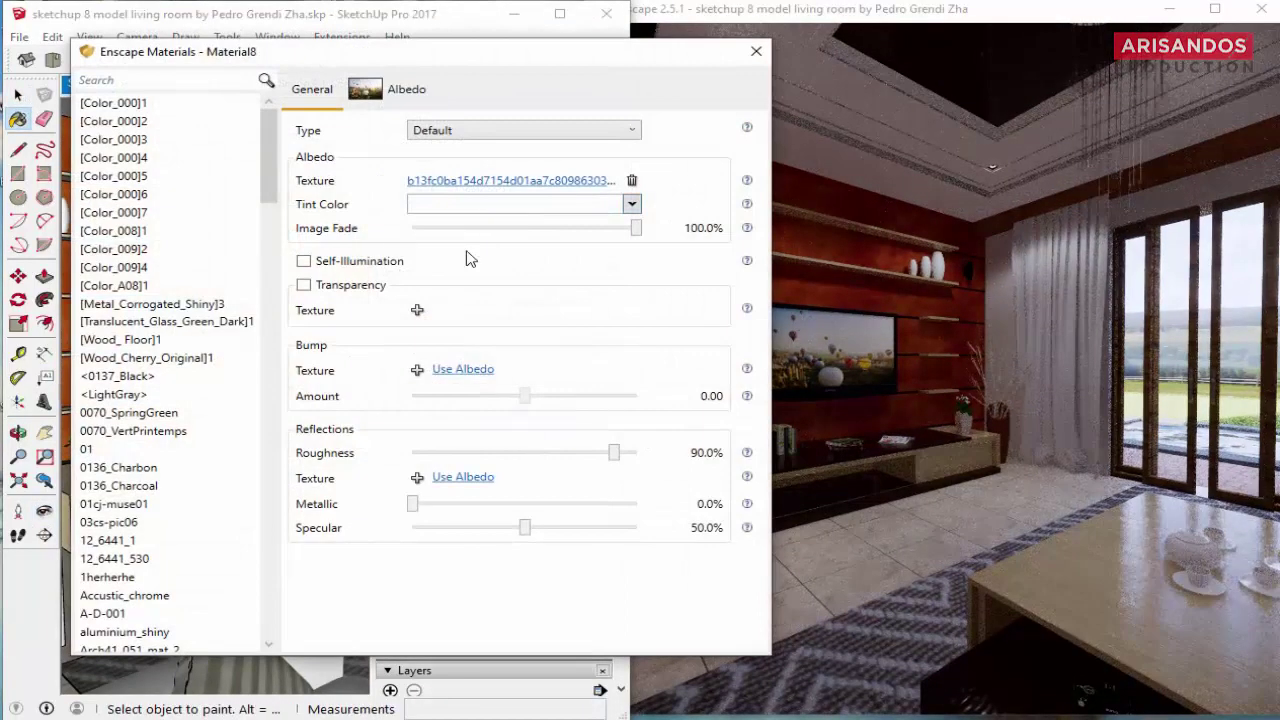
{"action": "left_click", "coordinate": [355, 263]}
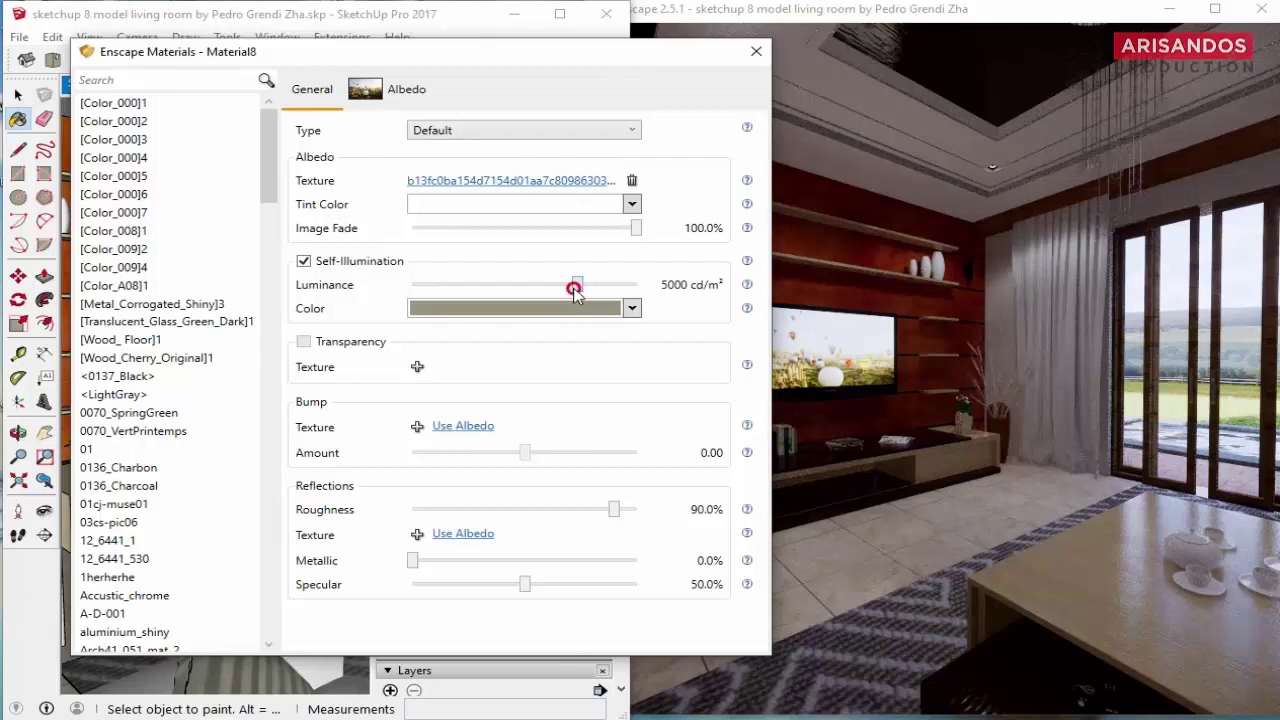
{"action": "left_click_drag", "start_coordinate": [574, 289], "coordinate": [540, 293]}
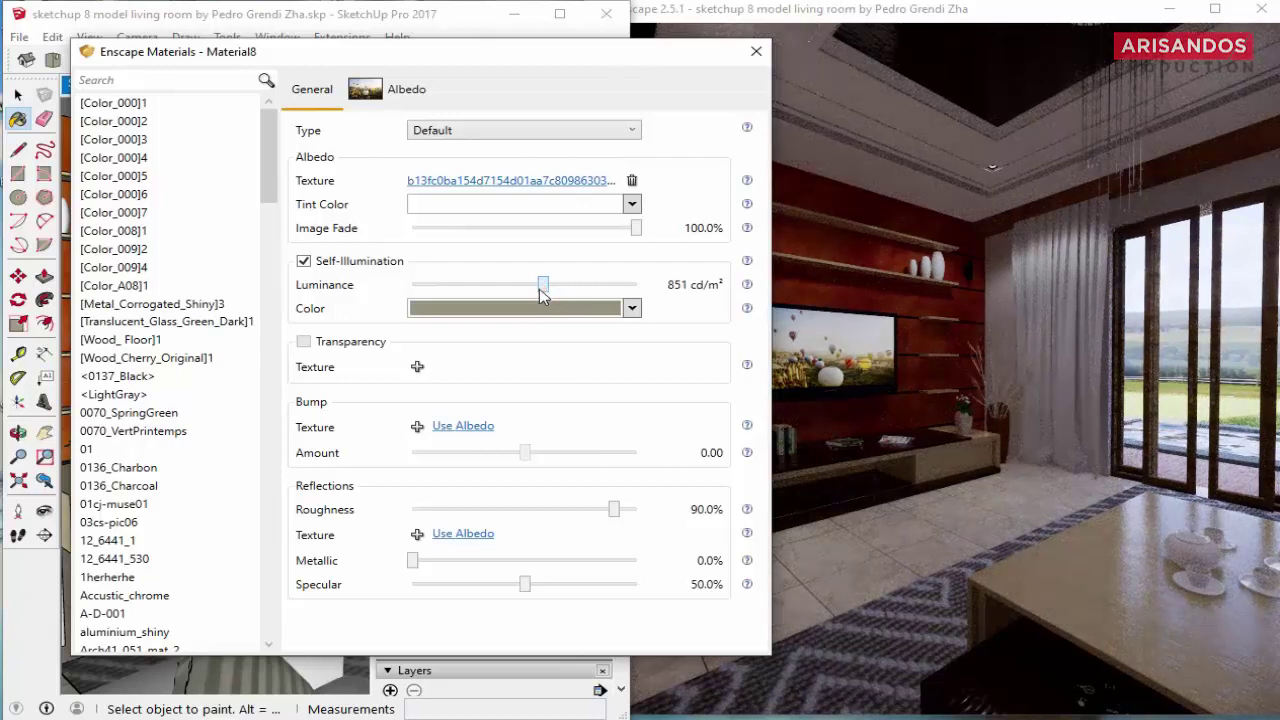
{"action": "left_click", "coordinate": [753, 64]}
Step: Shift the Enscape render's time of day toward evening and back to daylight, tilting up to the ceiling
{"action": "left_click", "coordinate": [766, 289]}
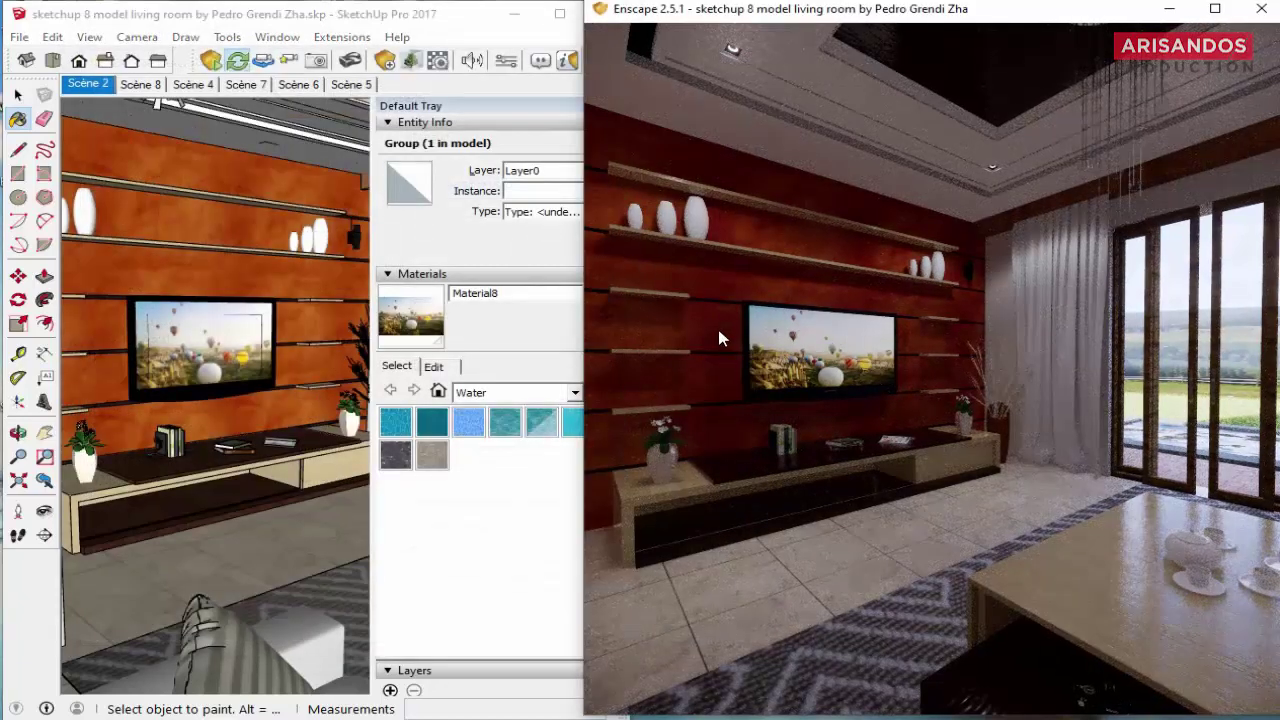
{"action": "key", "text": "i"}
{"action": "key", "text": "i"}
{"action": "key", "text": "i"}
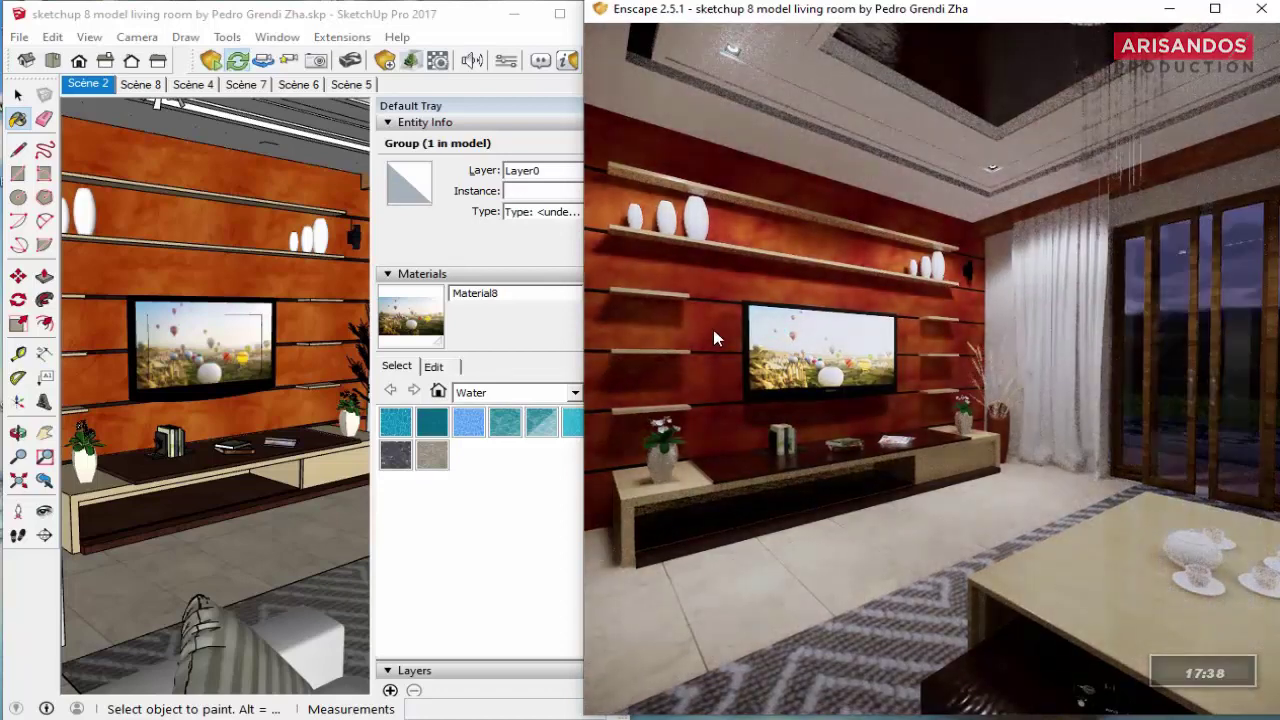
{"action": "key", "text": "i"}
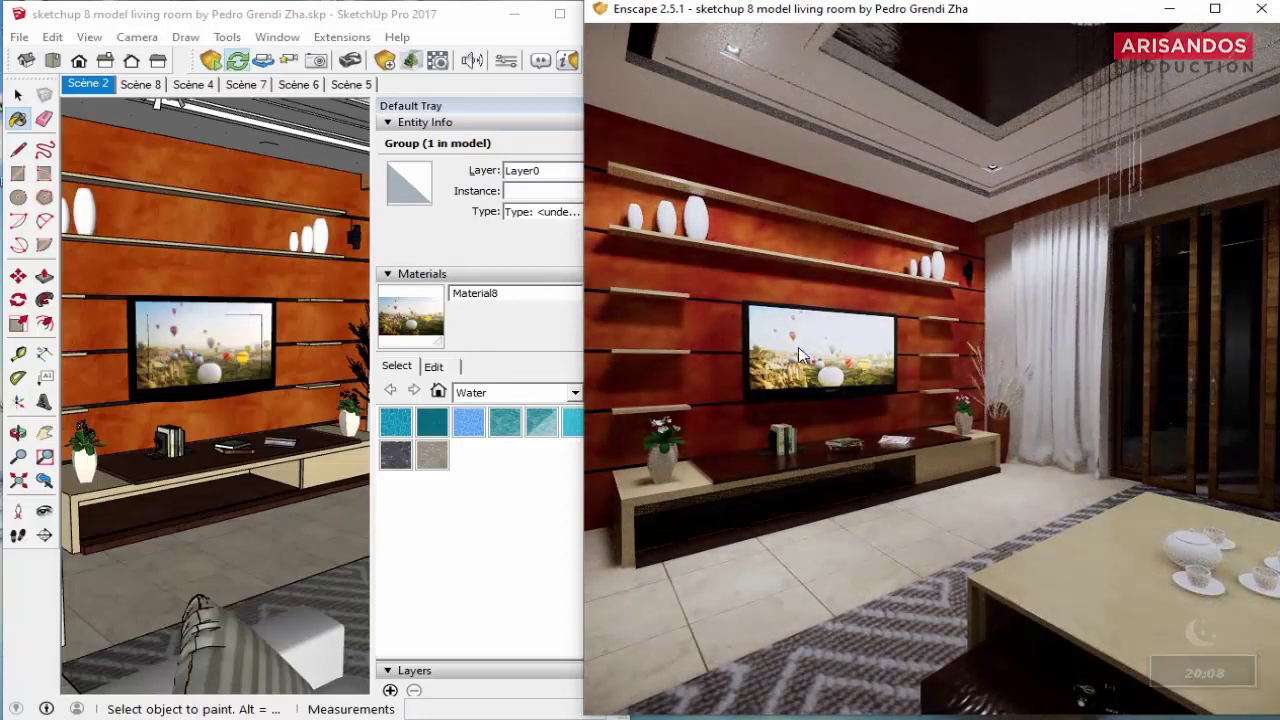
{"action": "key", "text": "u"}
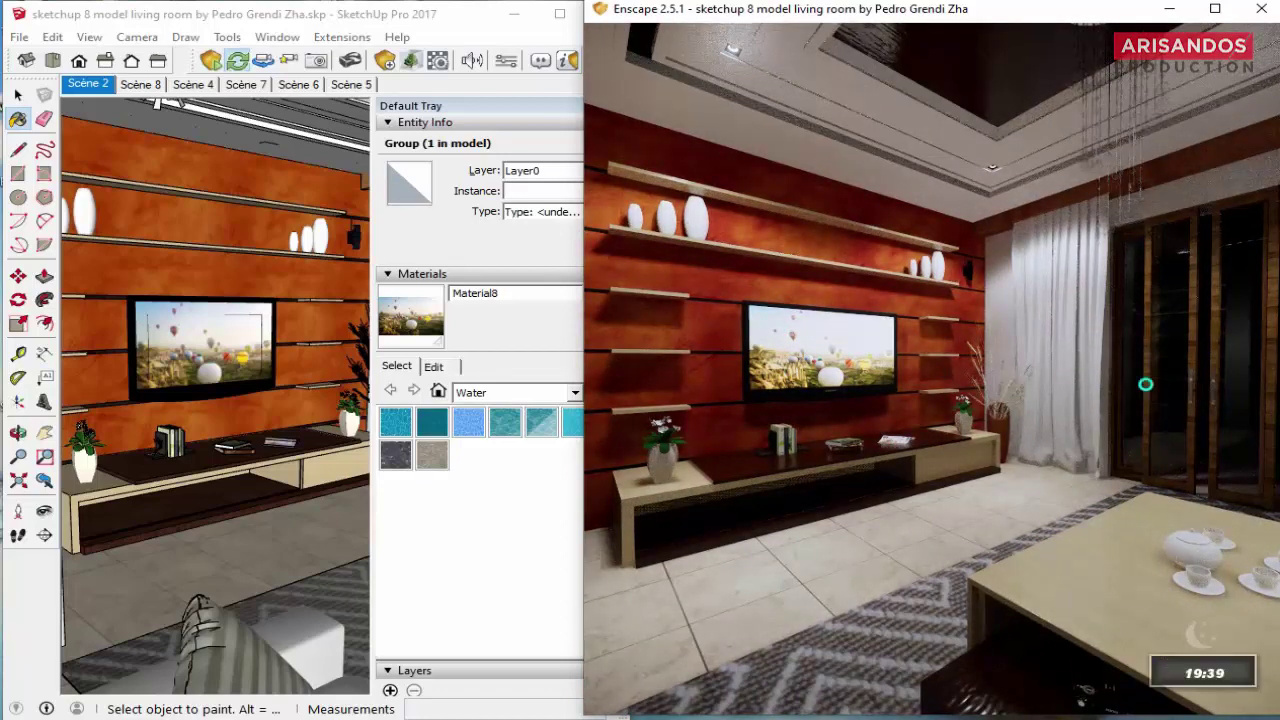
{"action": "key", "text": "u"}
{"action": "key", "text": "u"}
{"action": "key", "text": "u"}
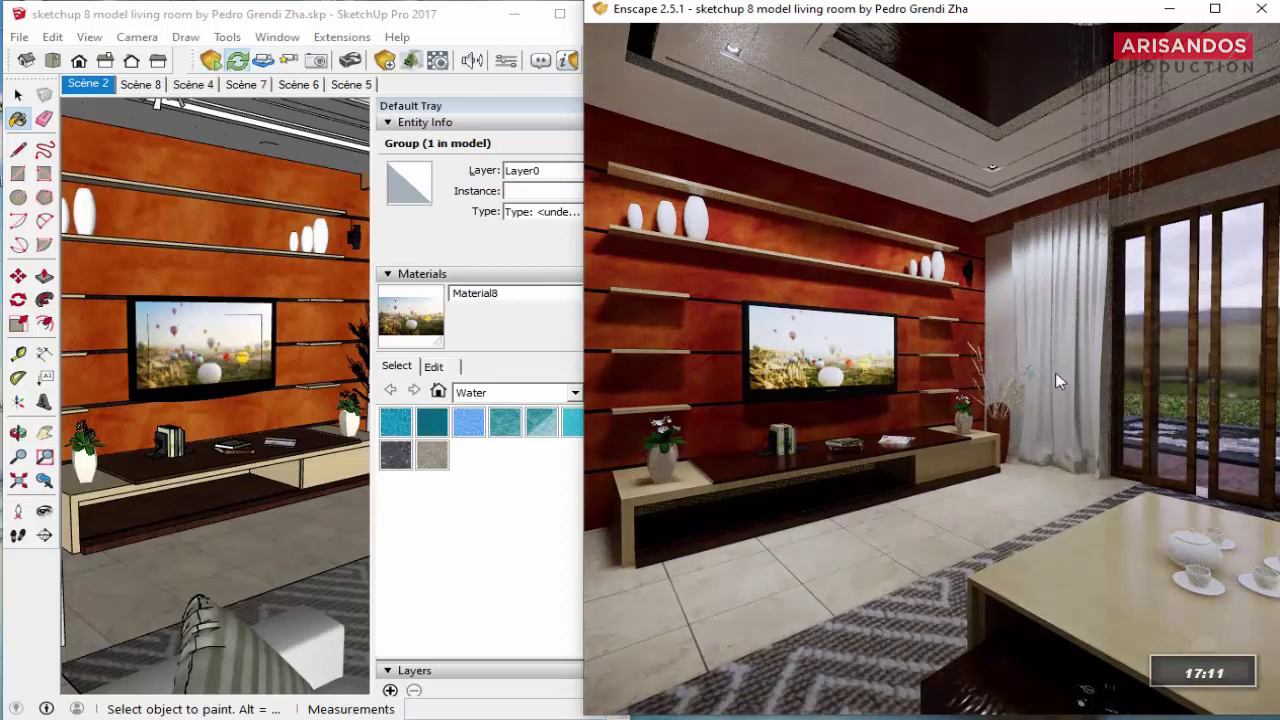
{"action": "key", "text": "u"}
{"action": "key", "text": "u"}
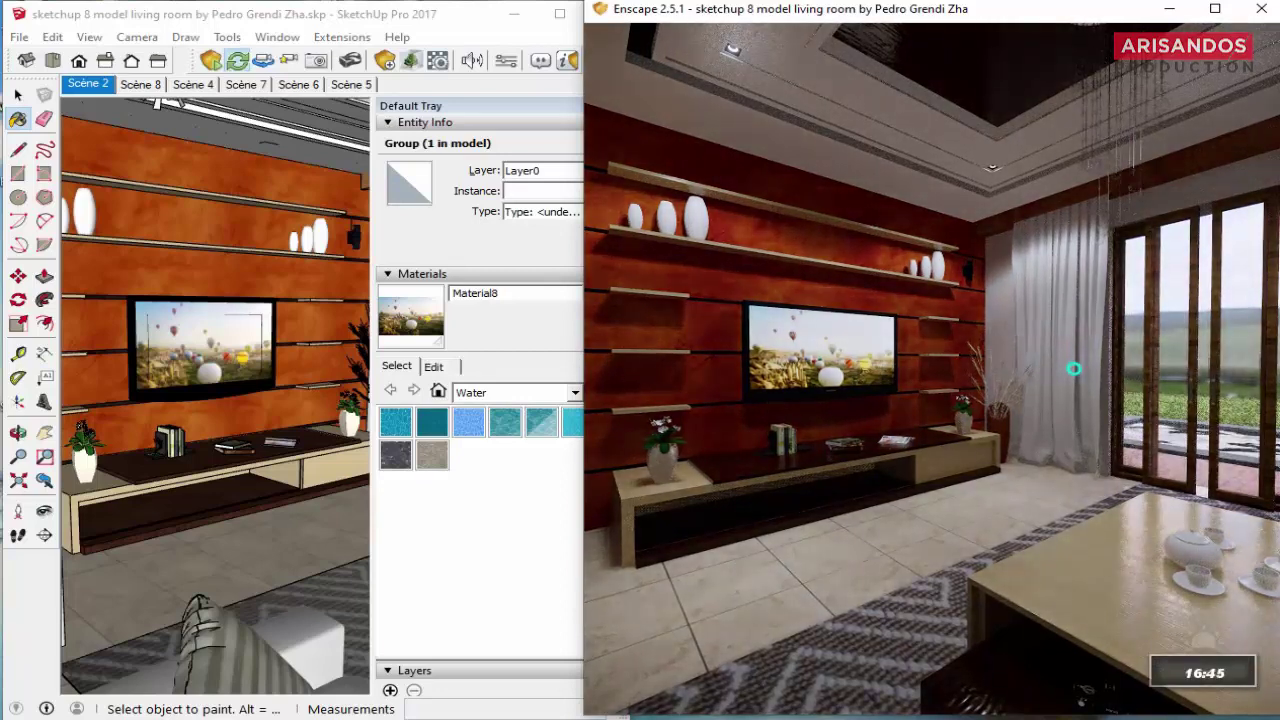
{"action": "left_click_drag", "start_coordinate": [1020, 464], "coordinate": [1011, 484]}
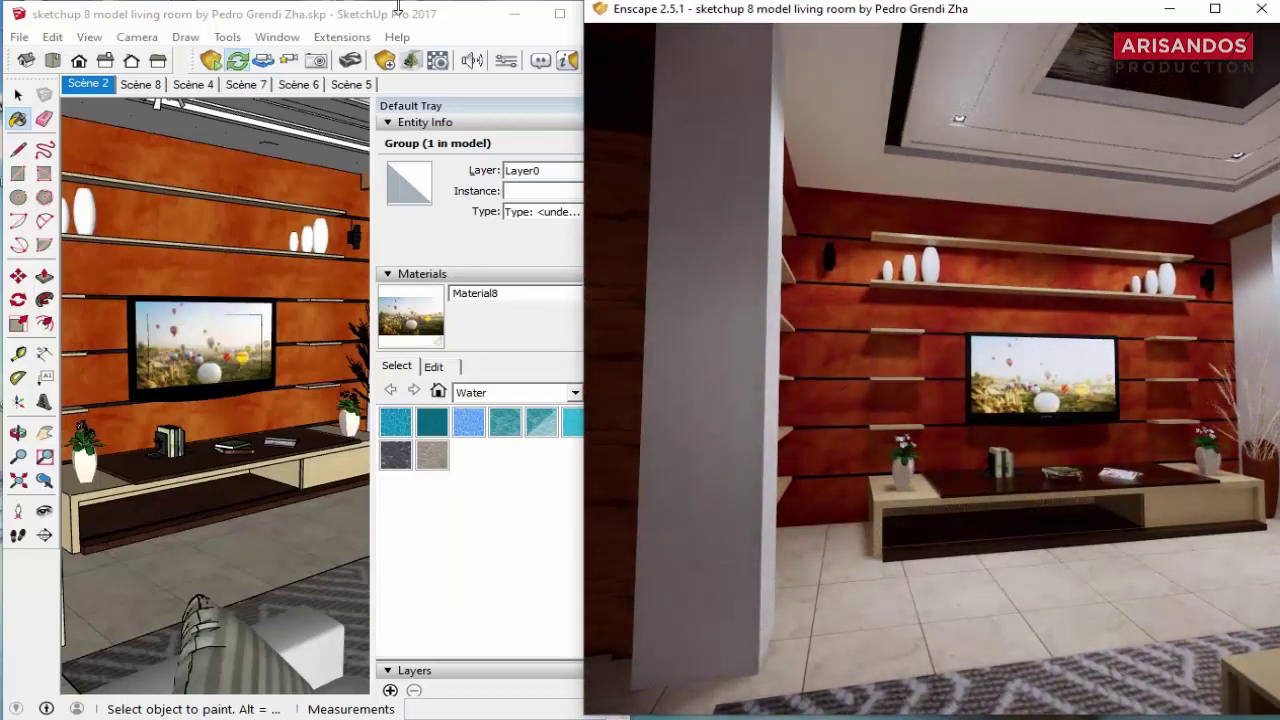
Step: Pick up the orange wall's Material3 from the model
{"action": "left_click", "coordinate": [388, 24]}
{"action": "left_click", "coordinate": [598, 363]}
{"action": "left_click", "coordinate": [290, 270]}
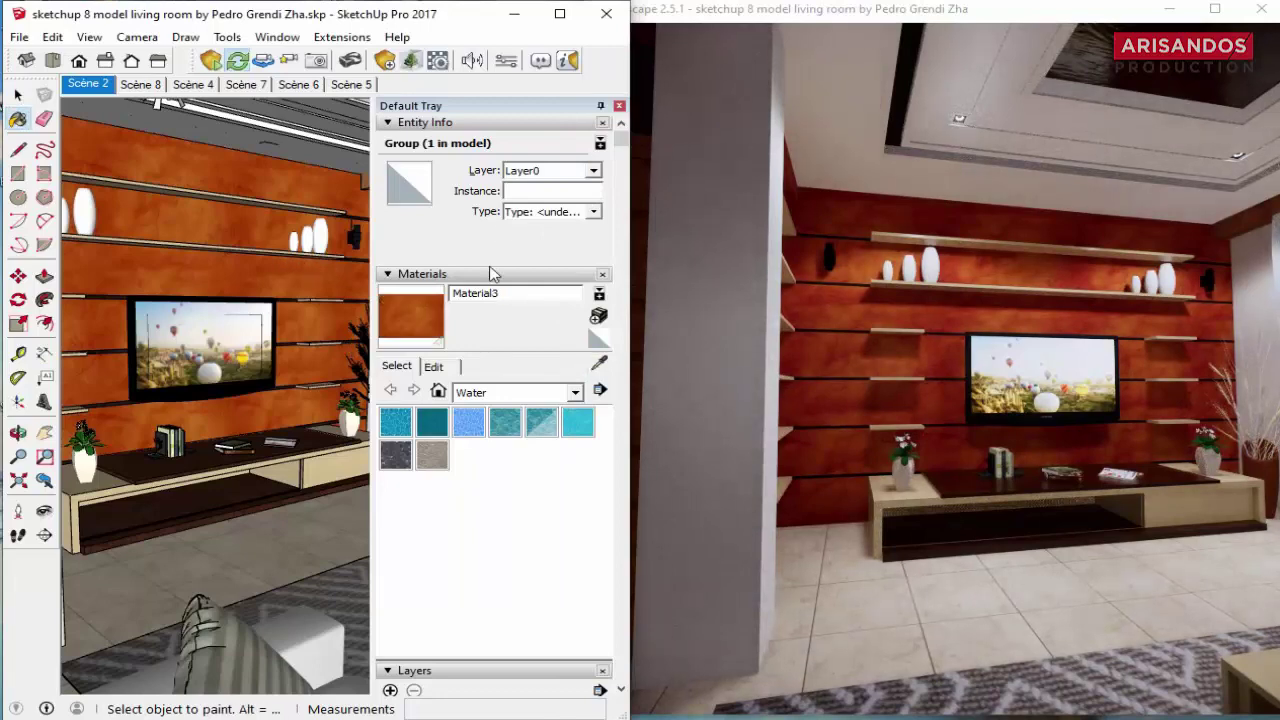
{"action": "left_click", "coordinate": [441, 62]}
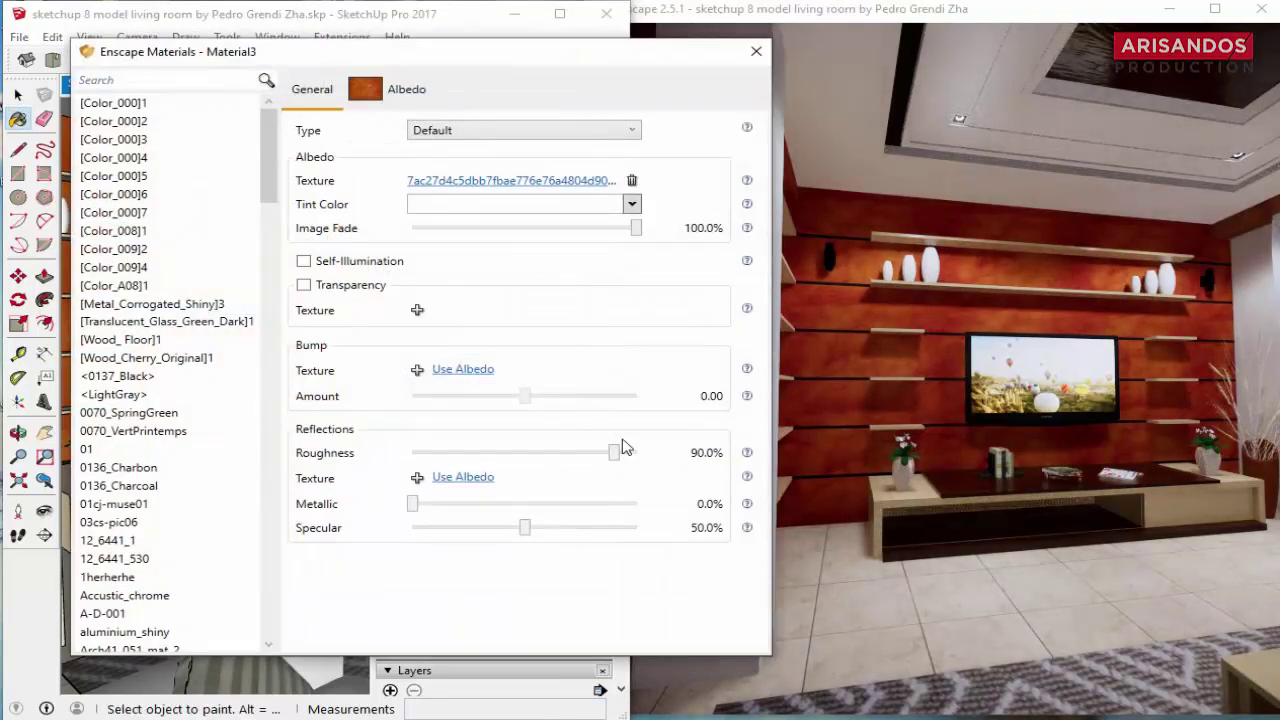
Step: Give Material3 23% roughness, a 2.43 self-texture bump and 85.5% image fade
{"action": "left_click_drag", "start_coordinate": [611, 453], "coordinate": [443, 458]}
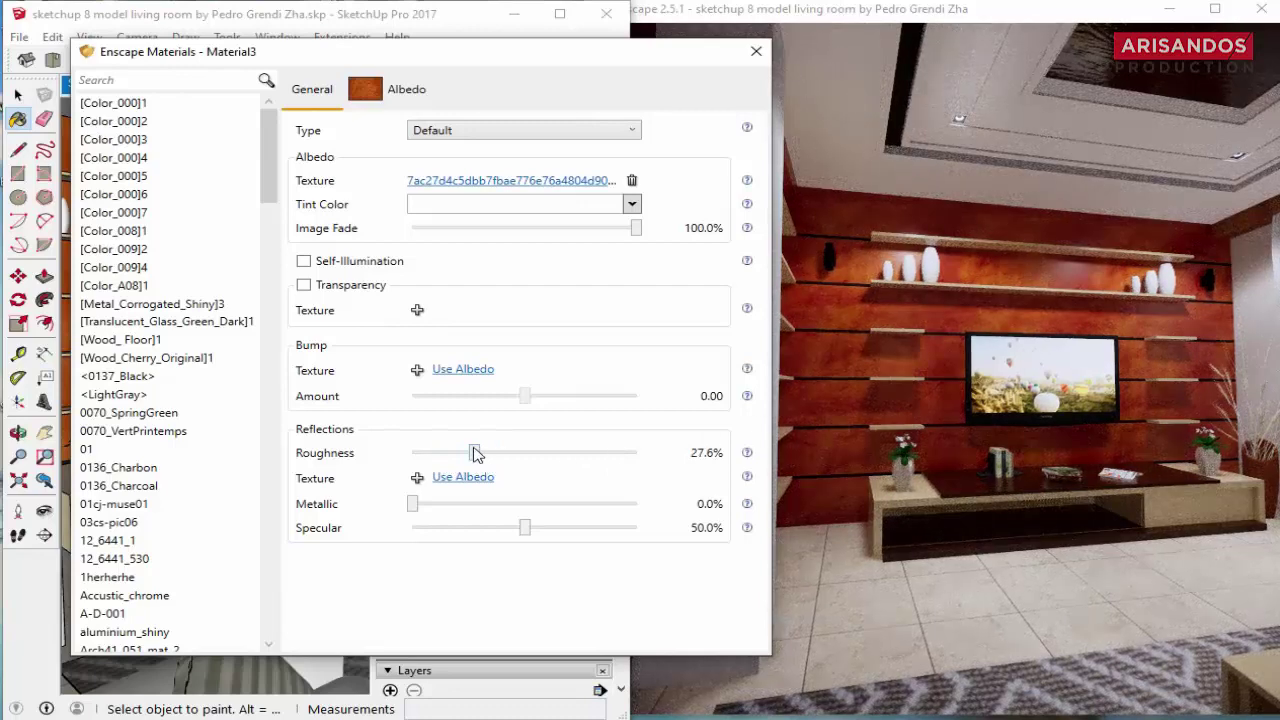
{"action": "left_click_drag", "start_coordinate": [476, 453], "coordinate": [486, 453]}
{"action": "left_click", "coordinate": [478, 374]}
{"action": "left_click_drag", "start_coordinate": [524, 394], "coordinate": [586, 394]}
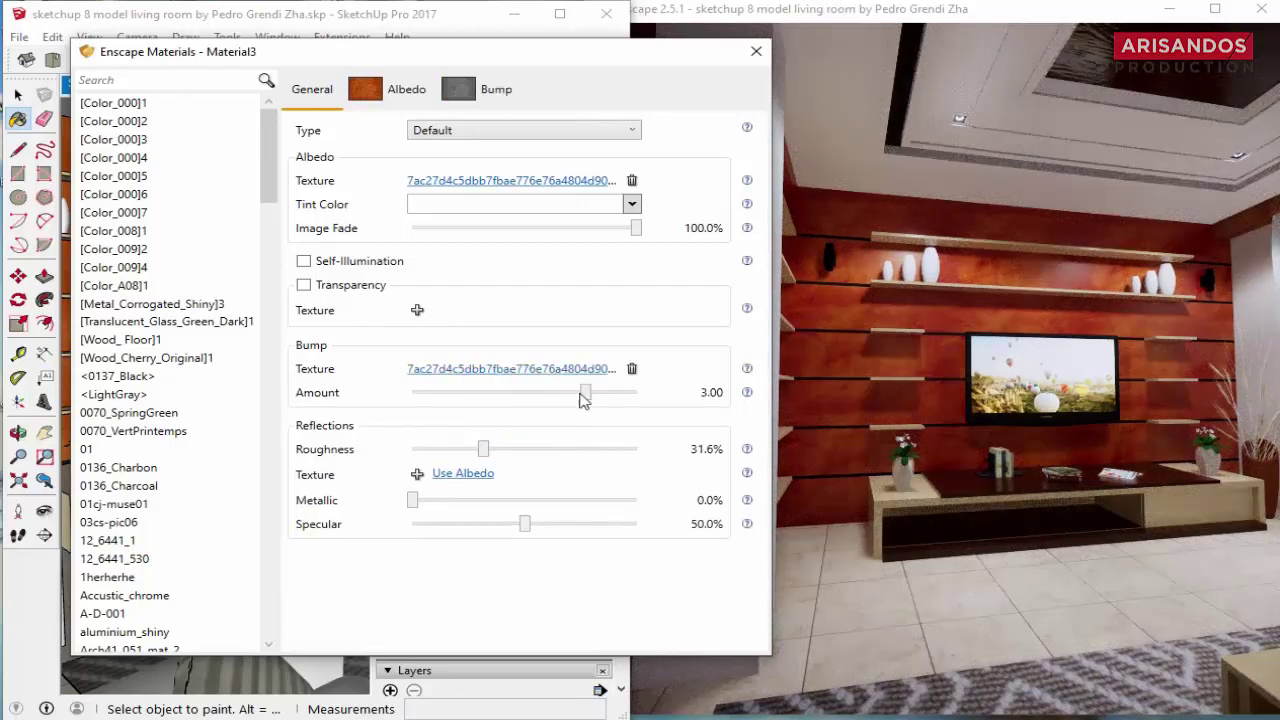
{"action": "left_click_drag", "start_coordinate": [636, 228], "coordinate": [604, 228]}
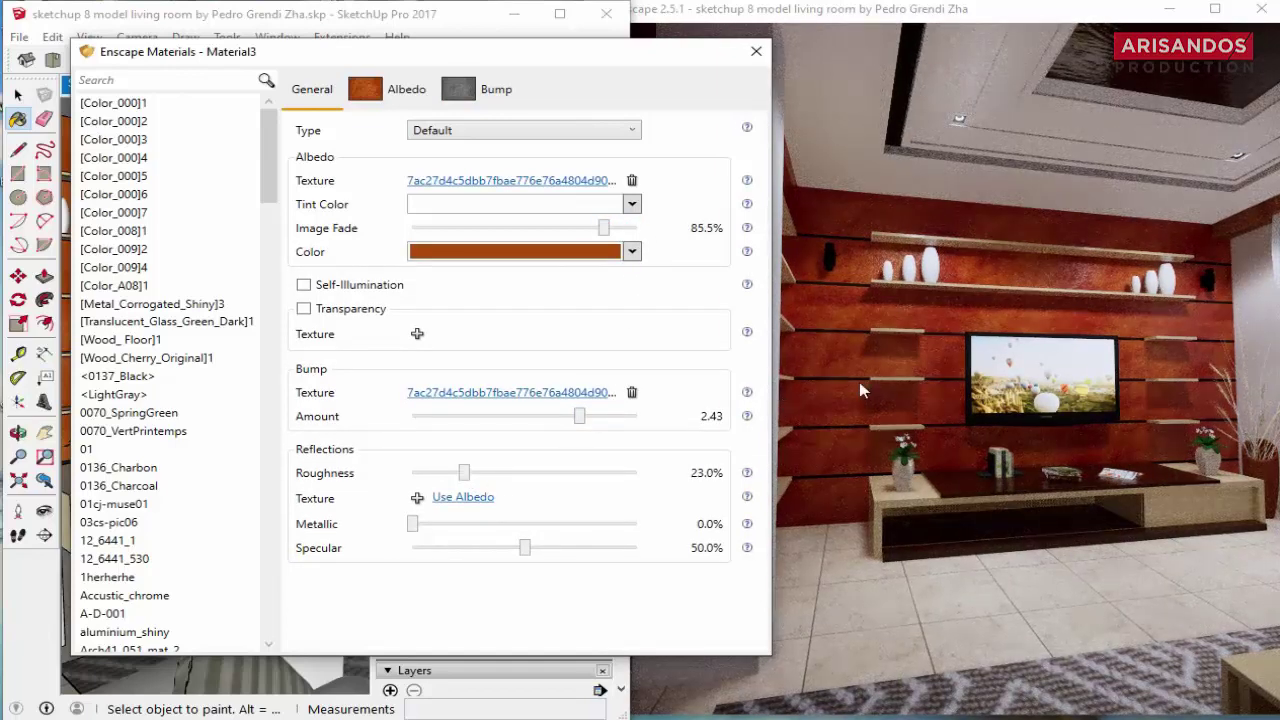
{"action": "left_click", "coordinate": [756, 52]}
{"action": "scroll", "coordinate": [277, 123], "scroll_direction": "up", "scroll_amount": 3}
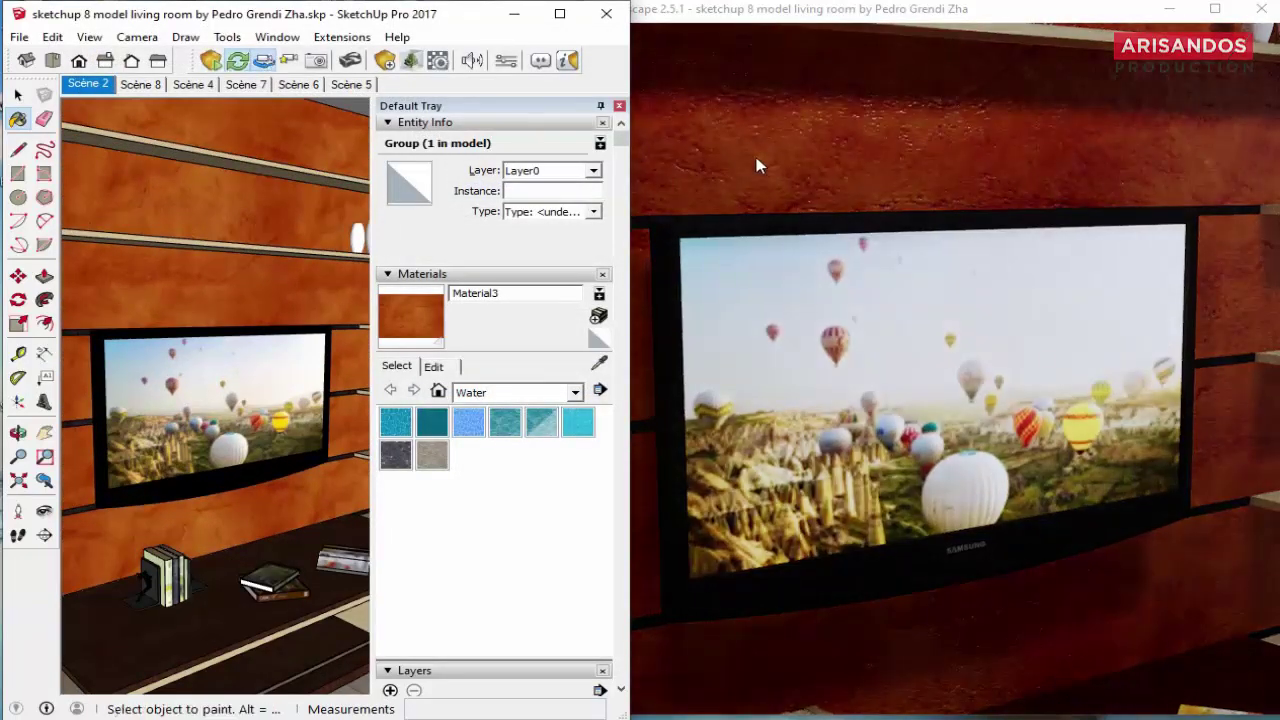
Step: Disable Enscape's view synchronization so the render stops following the SketchUp camera
{"action": "scroll", "coordinate": [309, 320], "scroll_direction": "down", "scroll_amount": 2}
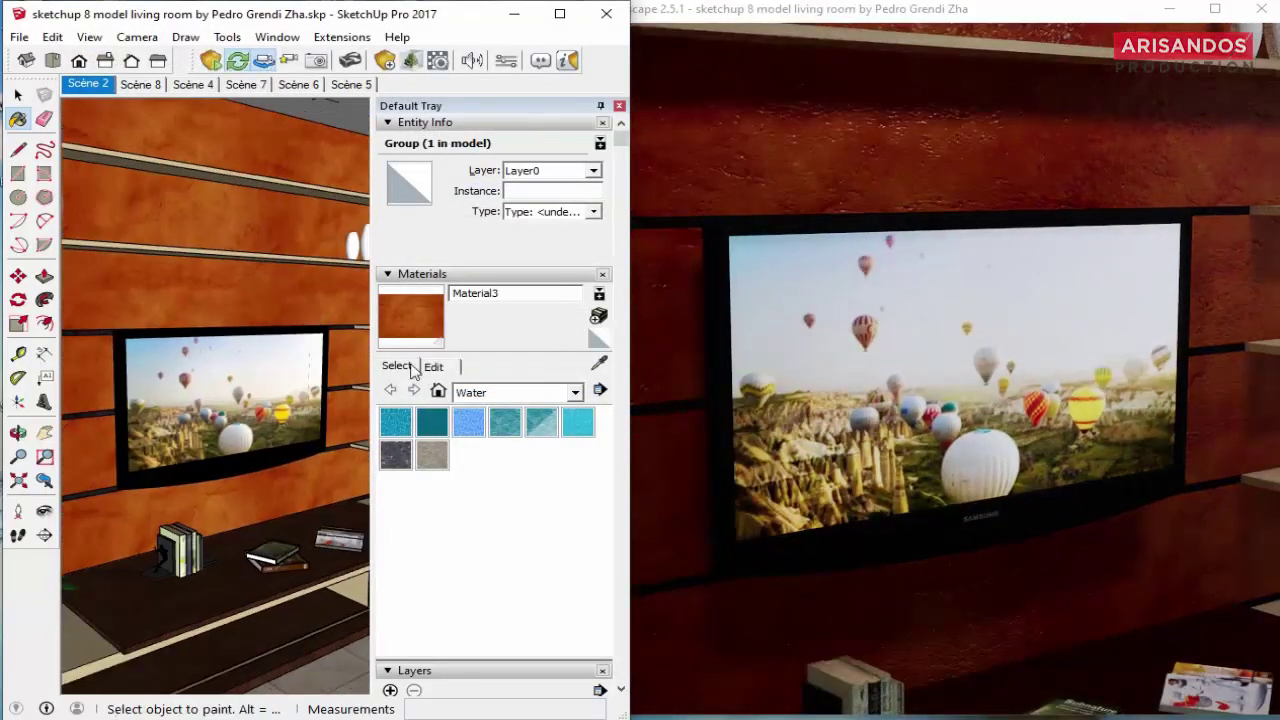
{"action": "scroll", "coordinate": [318, 355], "scroll_direction": "down", "scroll_amount": 2}
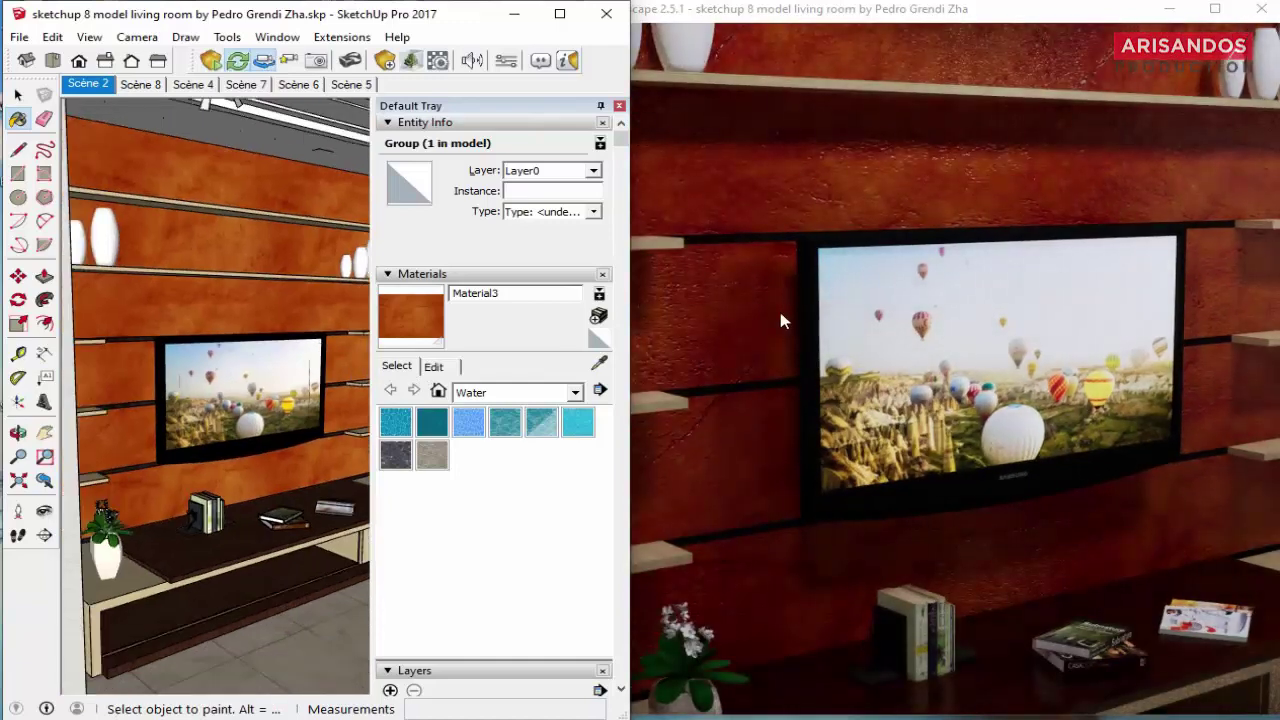
{"action": "left_click", "coordinate": [17, 94]}
{"action": "left_click", "coordinate": [771, 251]}
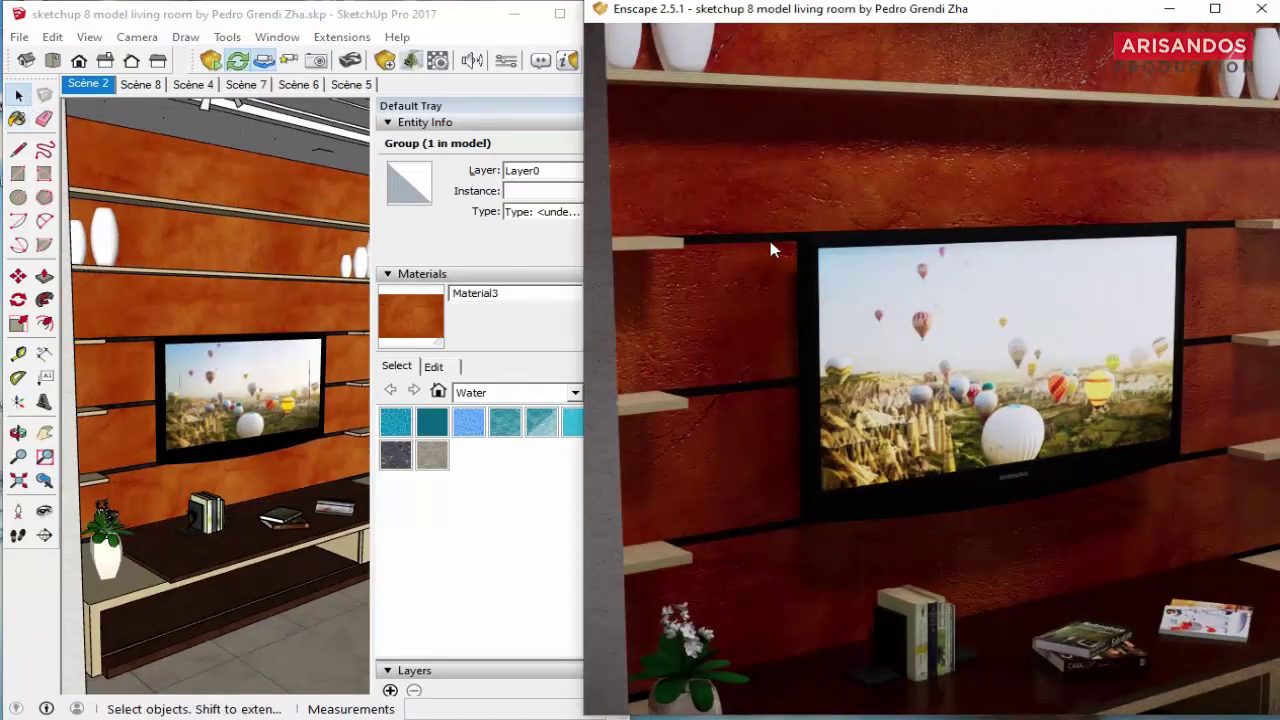
{"action": "scroll", "coordinate": [244, 370], "scroll_direction": "down", "scroll_amount": 1}
{"action": "left_click", "coordinate": [237, 61]}
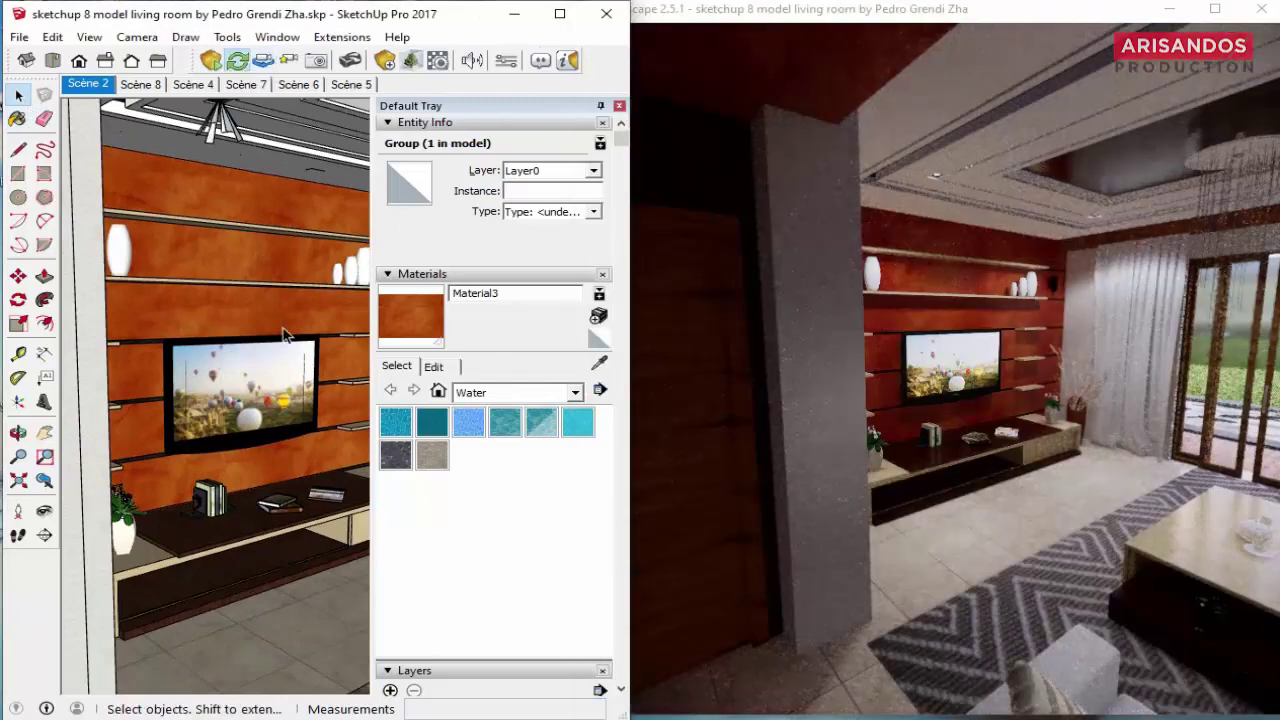
{"action": "scroll", "coordinate": [285, 406], "scroll_direction": "up", "scroll_amount": 2}
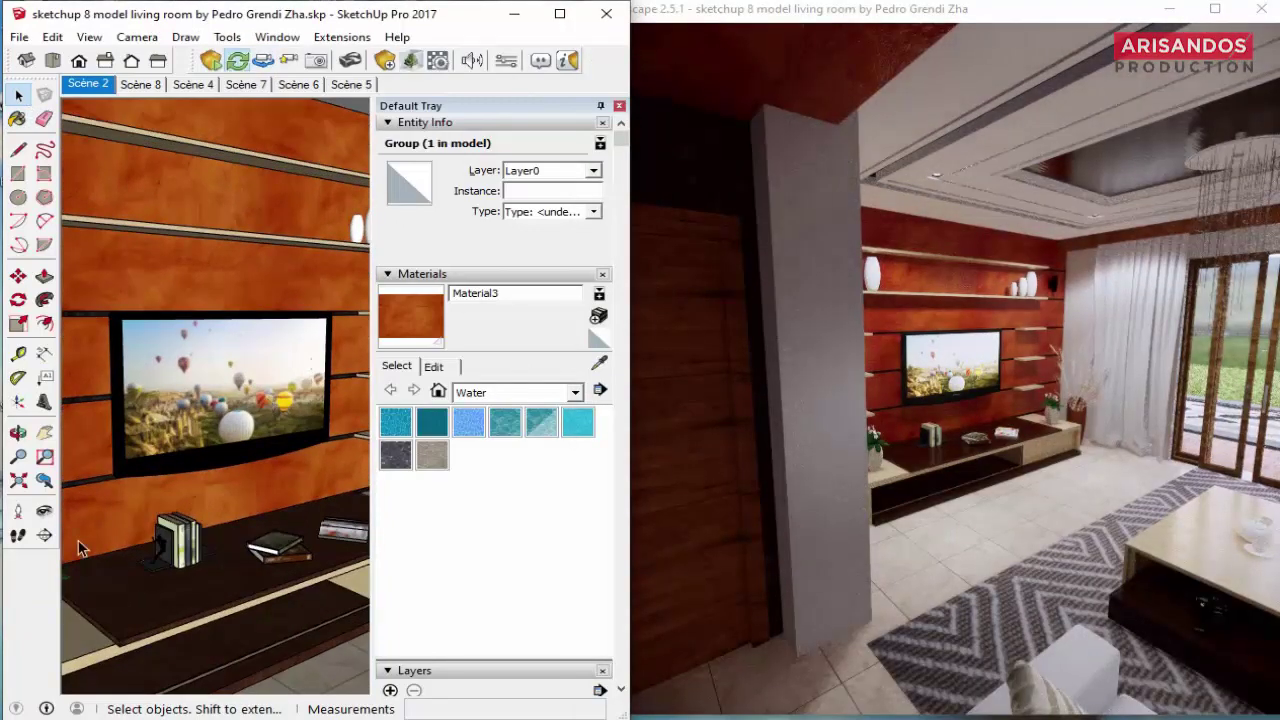
Step: Turn and zoom the SketchUp camera up toward the wall lamp
{"action": "left_click", "coordinate": [44, 511]}
{"action": "mouse_move", "coordinate": [257, 349]}
{"action": "left_mouse_down"}
{"action": "mouse_move", "coordinate": [318, 258]}
{"action": "mouse_move", "coordinate": [275, 372]}
{"action": "left_mouse_up"}
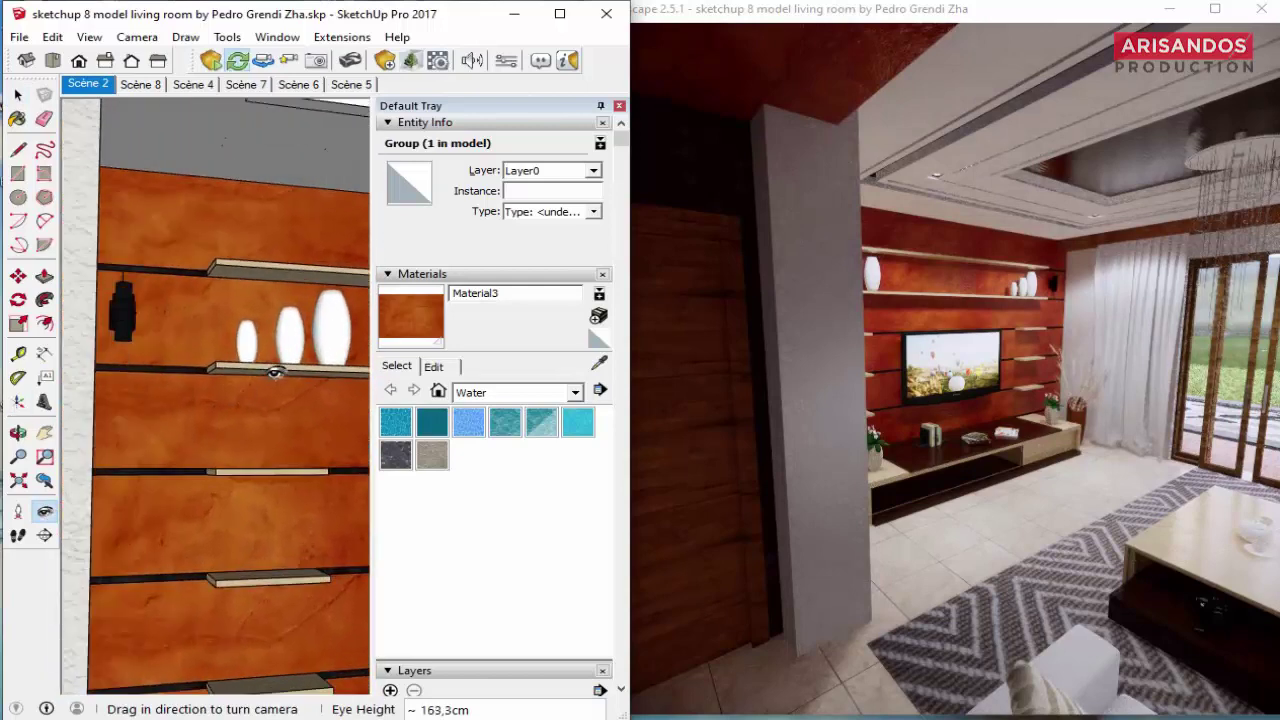
{"action": "scroll", "coordinate": [270, 368], "scroll_direction": "up", "scroll_amount": 2}
{"action": "scroll", "coordinate": [260, 362], "scroll_direction": "up", "scroll_amount": 1}
{"action": "scroll", "coordinate": [250, 356], "scroll_direction": "up", "scroll_amount": 2}
Step: Close in on the wall lamp and enter its nested groups to select the bottom face
{"action": "scroll", "coordinate": [241, 351], "scroll_direction": "up", "scroll_amount": 2}
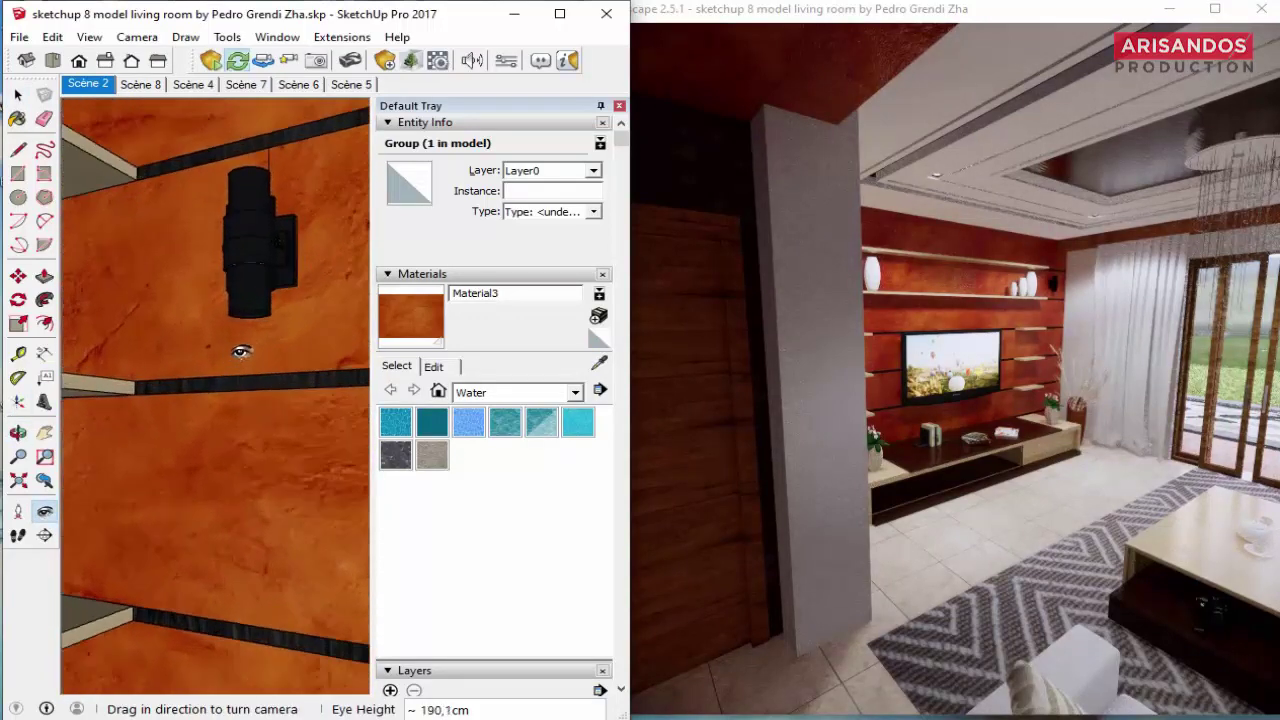
{"action": "mouse_move", "coordinate": [241, 351]}
{"action": "middle_mouse_down"}
{"action": "mouse_move", "coordinate": [271, 205]}
{"action": "mouse_move", "coordinate": [286, 214]}
{"action": "mouse_move", "coordinate": [229, 243]}
{"action": "middle_mouse_up"}
{"action": "left_click", "coordinate": [17, 97]}
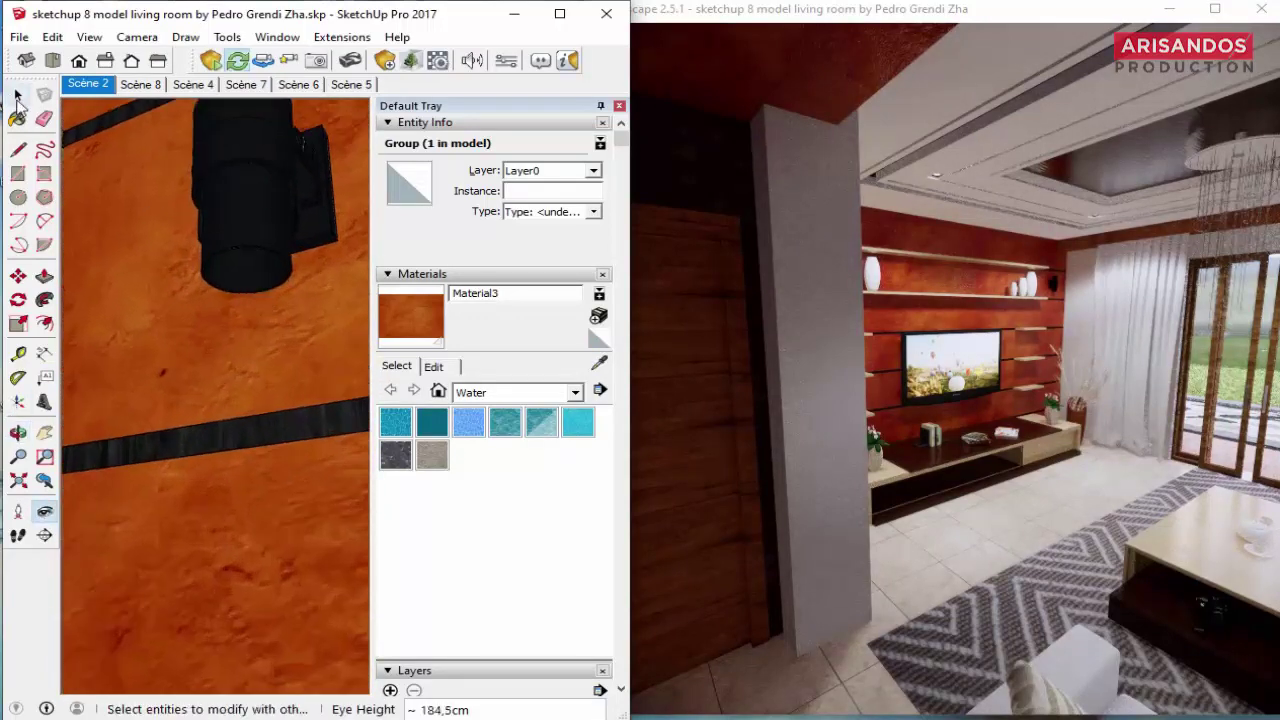
{"action": "double_click", "coordinate": [249, 262]}
{"action": "left_click", "coordinate": [240, 281]}
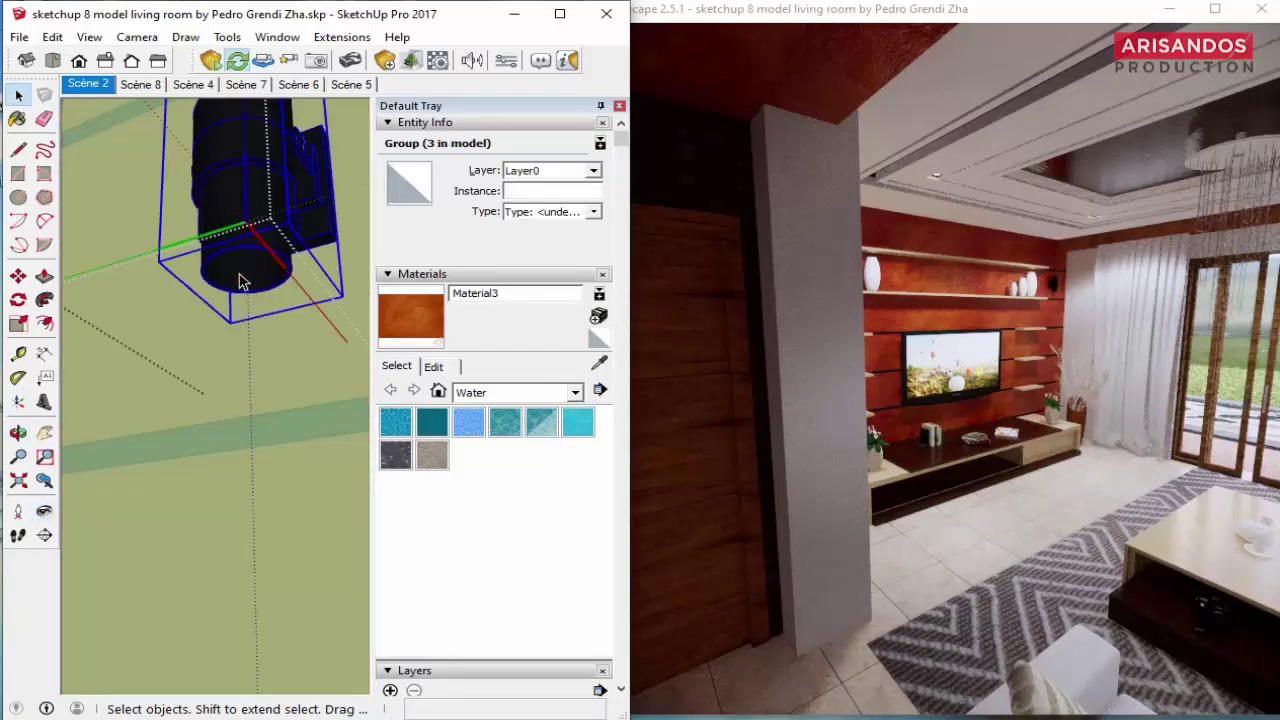
{"action": "double_click", "coordinate": [252, 278]}
{"action": "double_click", "coordinate": [254, 278]}
{"action": "left_click", "coordinate": [306, 292]}
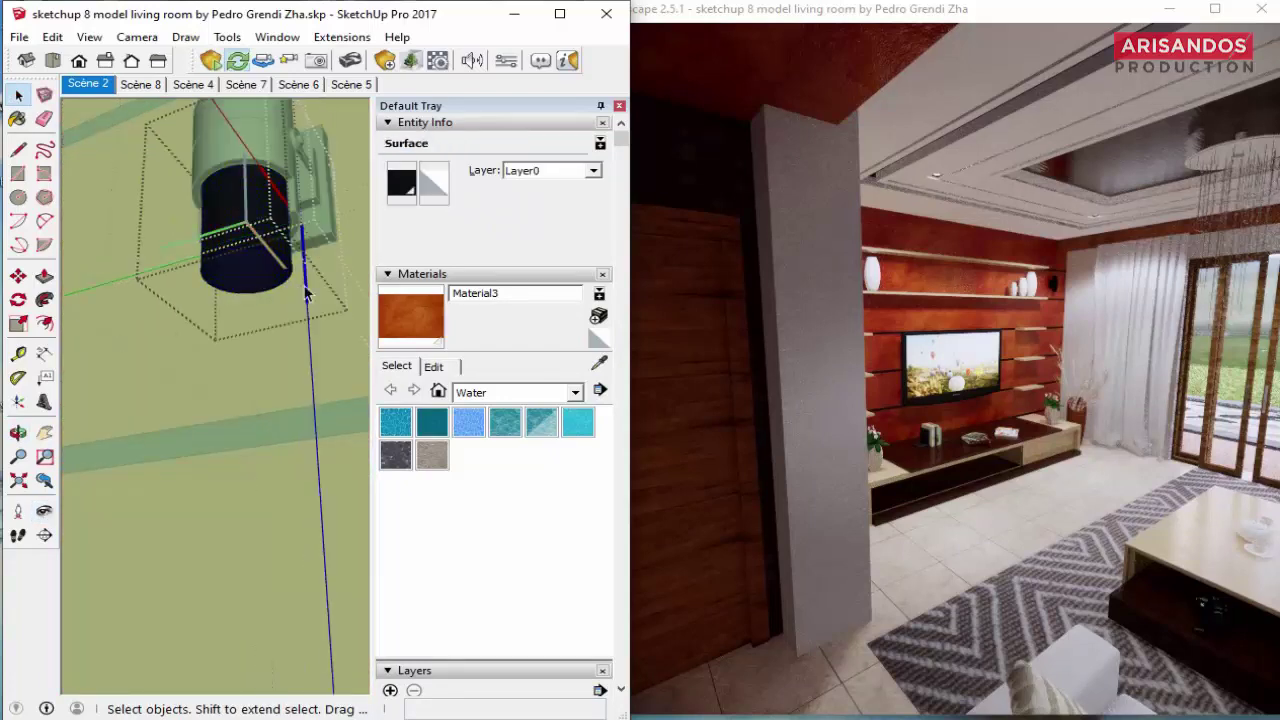
Step: Paint the bottom face with Colors' Color E03 and rename it 'Color E03 emissive'
{"action": "left_click", "coordinate": [500, 393]}
{"action": "left_click", "coordinate": [488, 456]}
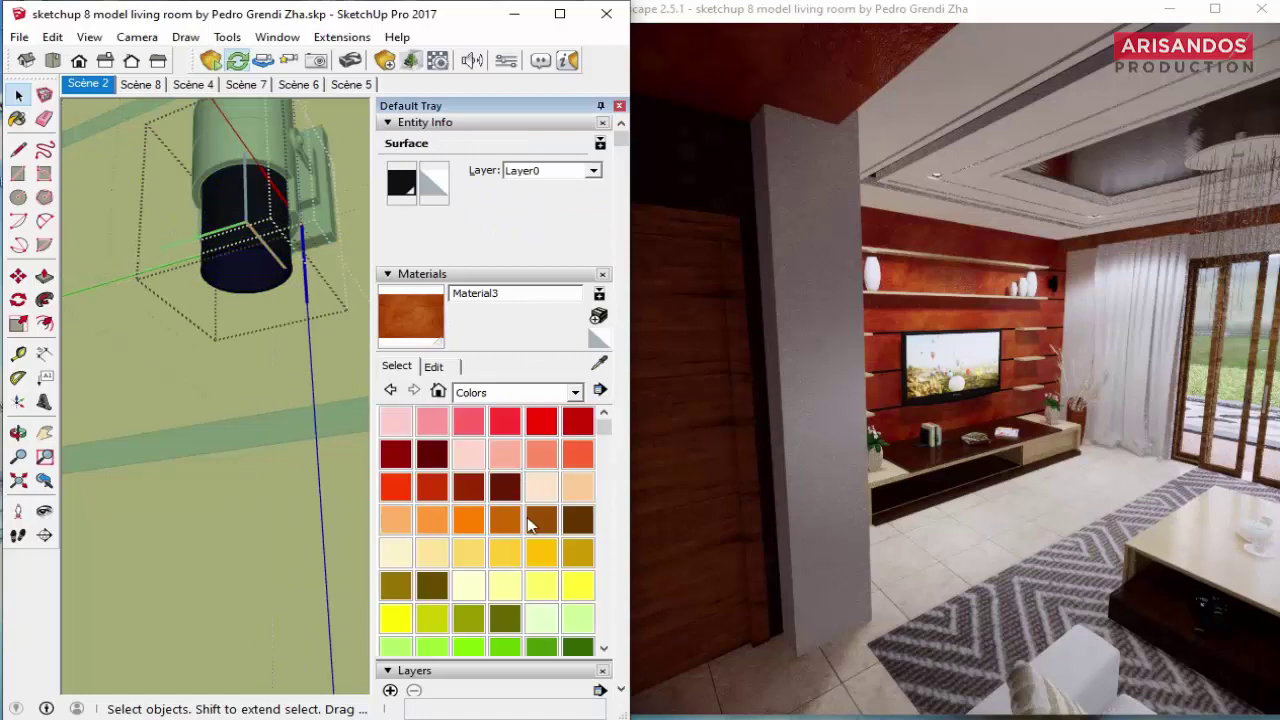
{"action": "left_click", "coordinate": [530, 594]}
{"action": "left_click", "coordinate": [270, 266]}
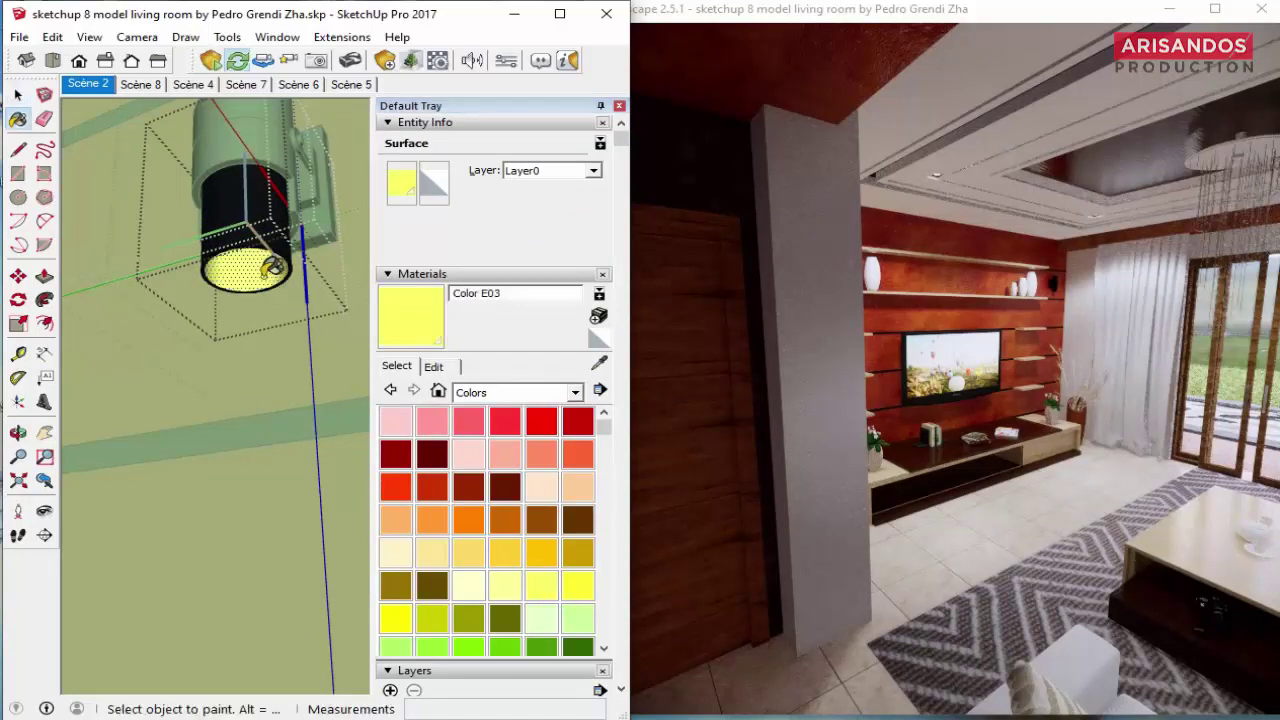
{"action": "left_click", "coordinate": [504, 293]}
{"action": "type", "text": "emissive"}
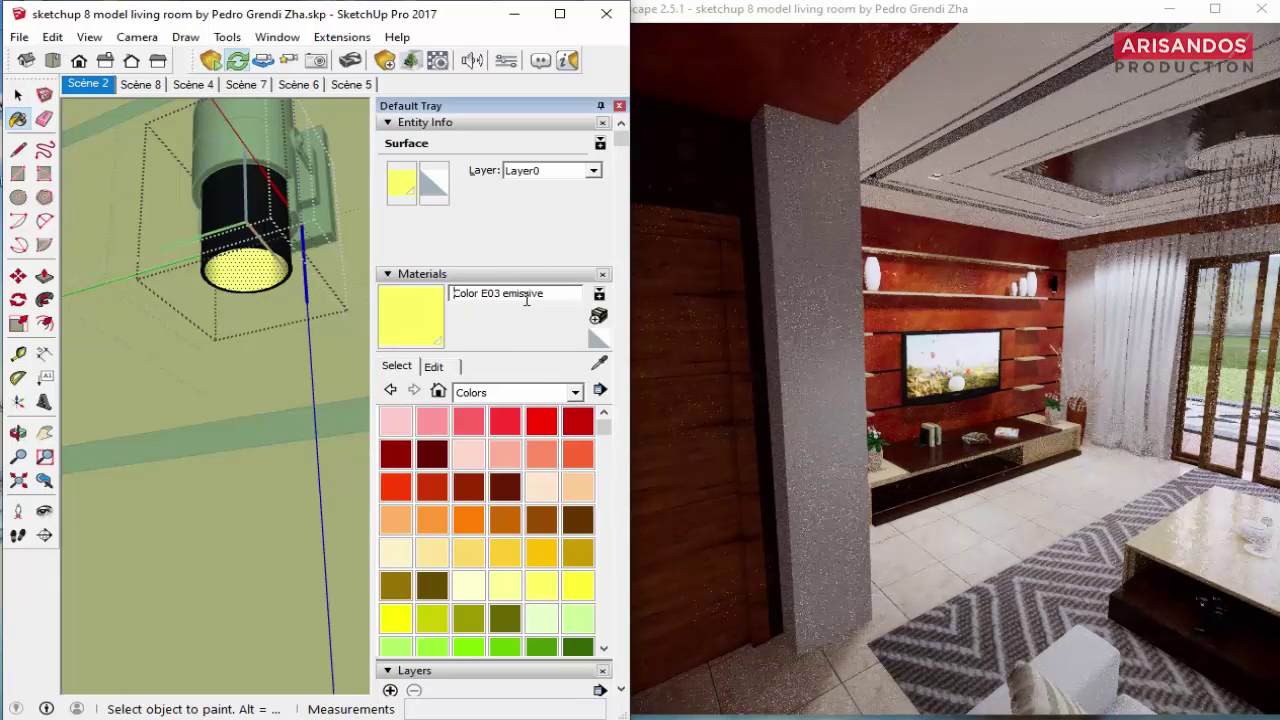
{"action": "left_click", "coordinate": [17, 95]}
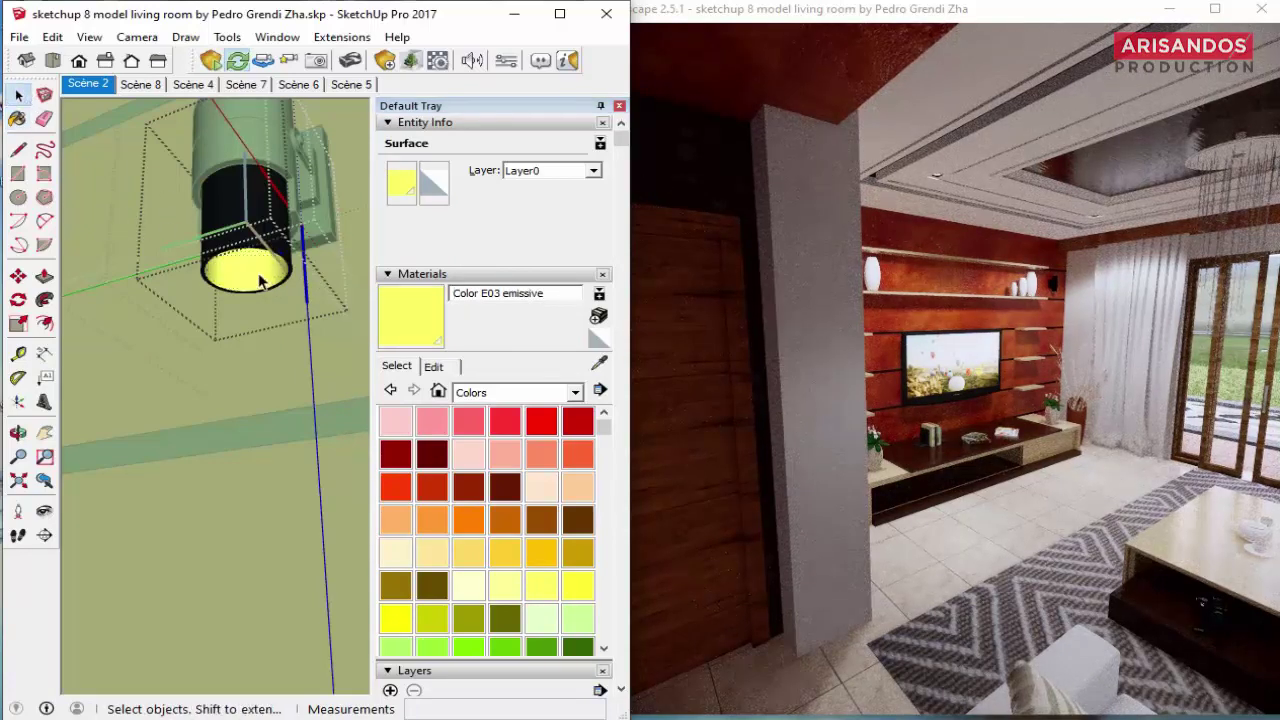
{"action": "mouse_move", "coordinate": [260, 282]}
{"action": "middle_mouse_down"}
{"action": "mouse_move", "coordinate": [277, 263]}
{"action": "mouse_move", "coordinate": [237, 135]}
{"action": "mouse_move", "coordinate": [257, 171]}
{"action": "mouse_move", "coordinate": [286, 186]}
{"action": "mouse_move", "coordinate": [234, 213]}
{"action": "mouse_move", "coordinate": [220, 297]}
{"action": "mouse_move", "coordinate": [260, 329]}
{"action": "mouse_move", "coordinate": [268, 381]}
{"action": "mouse_move", "coordinate": [252, 338]}
{"action": "middle_mouse_up"}
{"action": "scroll", "coordinate": [237, 135], "scroll_direction": "up", "scroll_amount": 3}
Step: Draw a guide line below the wall lamp and place a downward Enscape spot light at its end
{"action": "key", "text": "r"}
{"action": "key", "text": "l"}
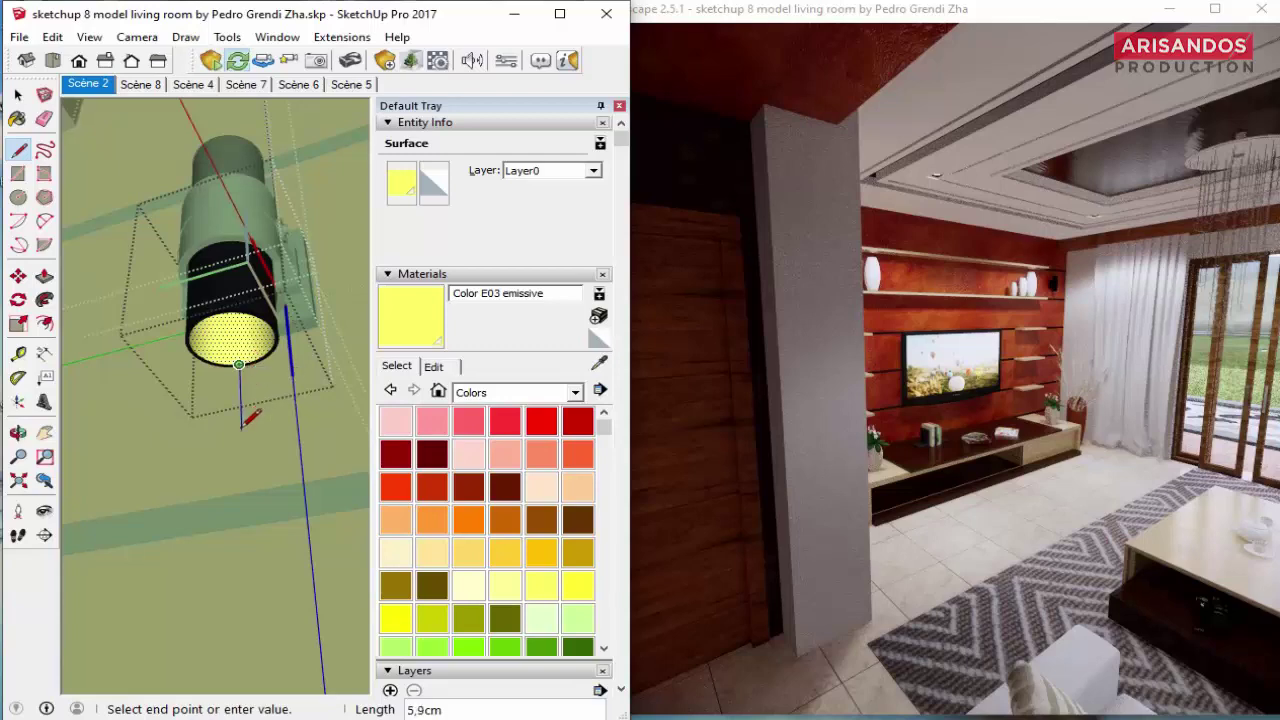
{"action": "mouse_move", "coordinate": [258, 490]}
{"action": "middle_mouse_down"}
{"action": "mouse_move", "coordinate": [257, 449]}
{"action": "mouse_move", "coordinate": [236, 487]}
{"action": "middle_mouse_up"}
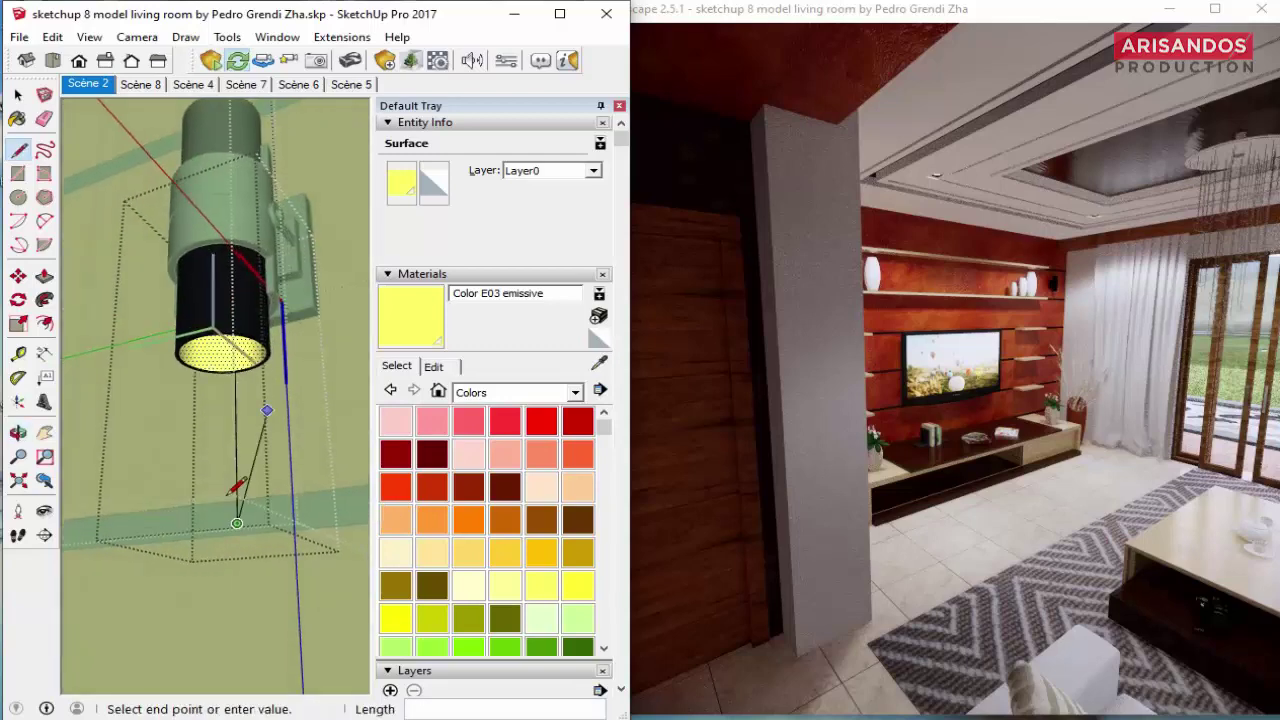
{"action": "left_click", "coordinate": [388, 62]}
{"action": "left_click", "coordinate": [355, 119]}
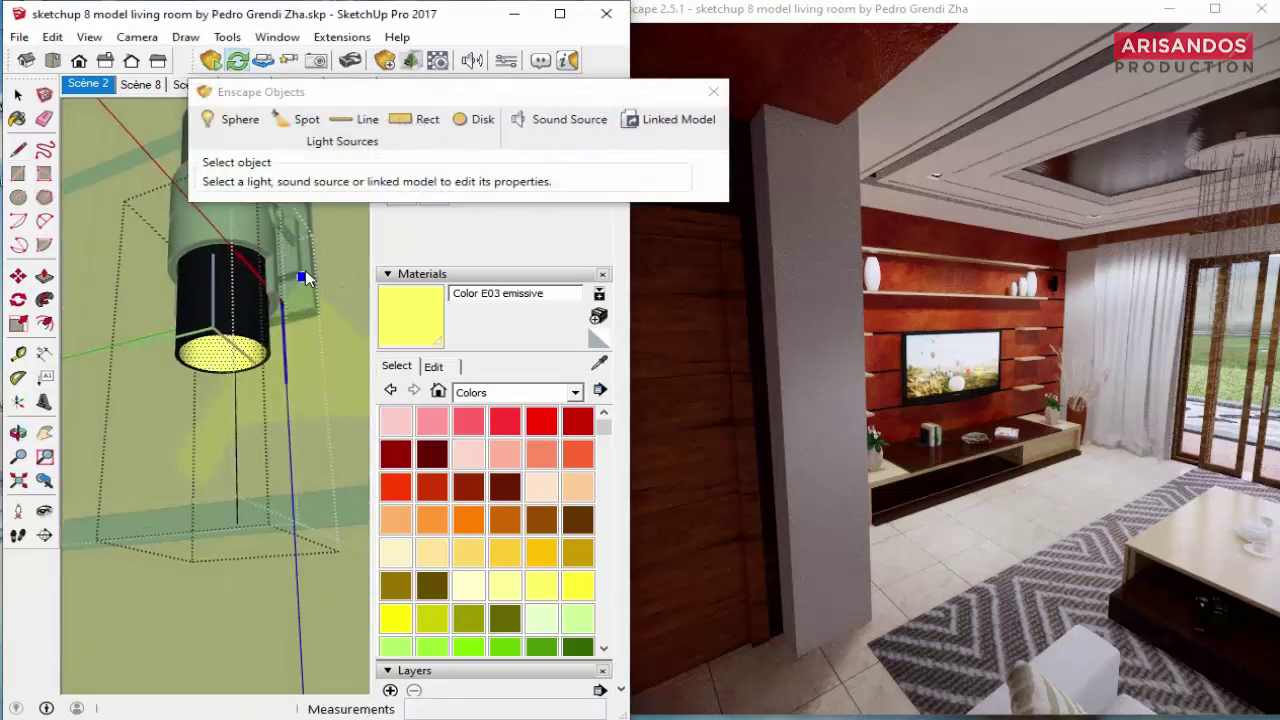
{"action": "left_click", "coordinate": [235, 372]}
{"action": "left_click", "coordinate": [235, 392]}
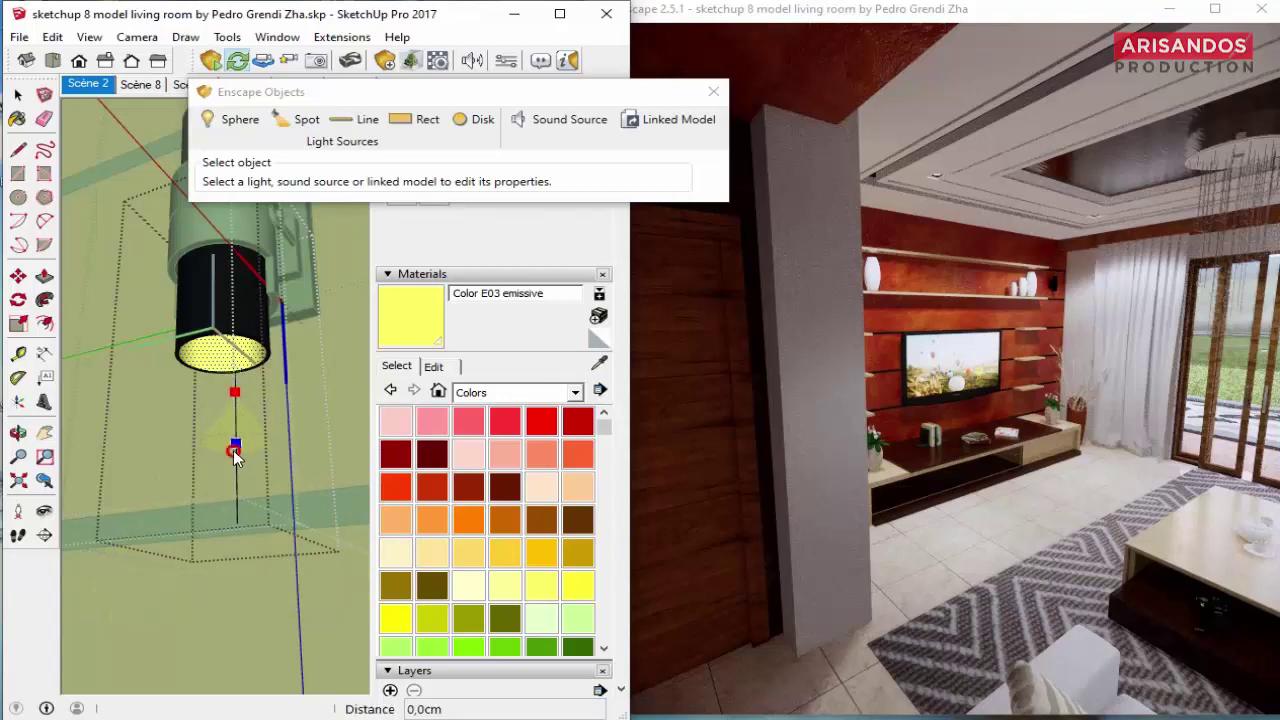
{"action": "left_click", "coordinate": [228, 448]}
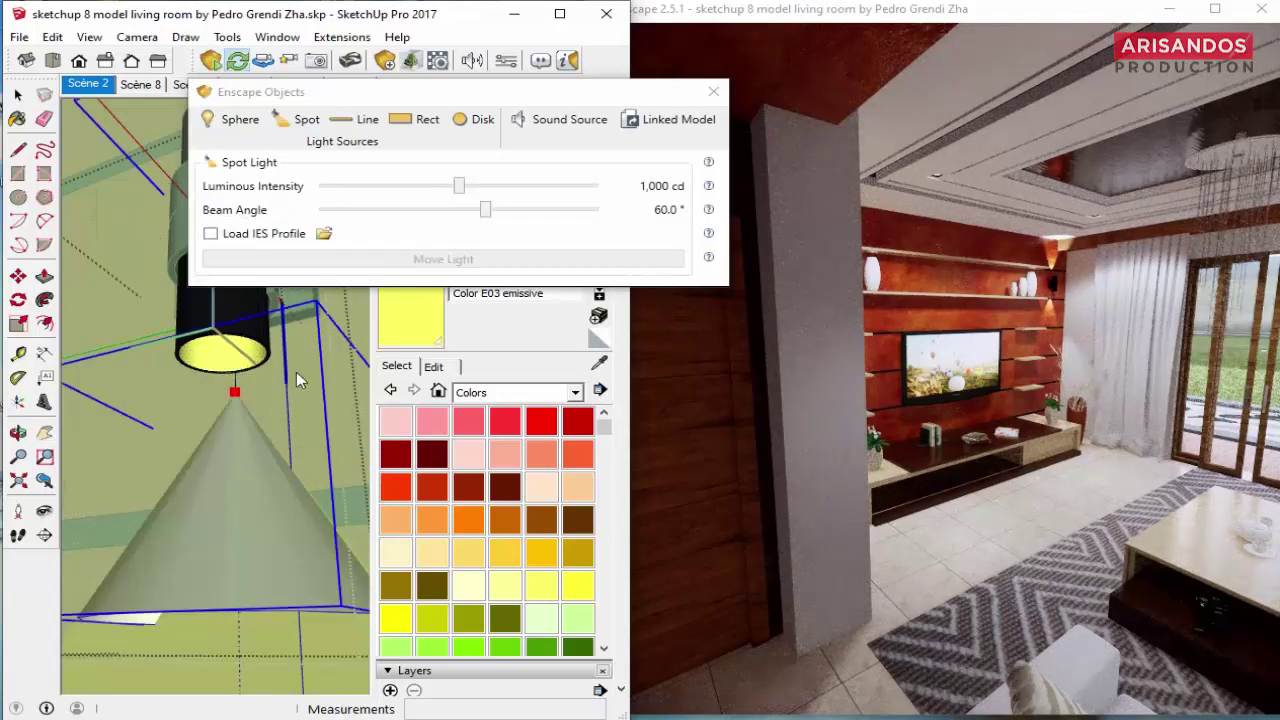
{"action": "mouse_move", "coordinate": [296, 371]}
{"action": "middle_mouse_down"}
{"action": "mouse_move", "coordinate": [160, 418]}
{"action": "mouse_move", "coordinate": [206, 408]}
{"action": "middle_mouse_up"}
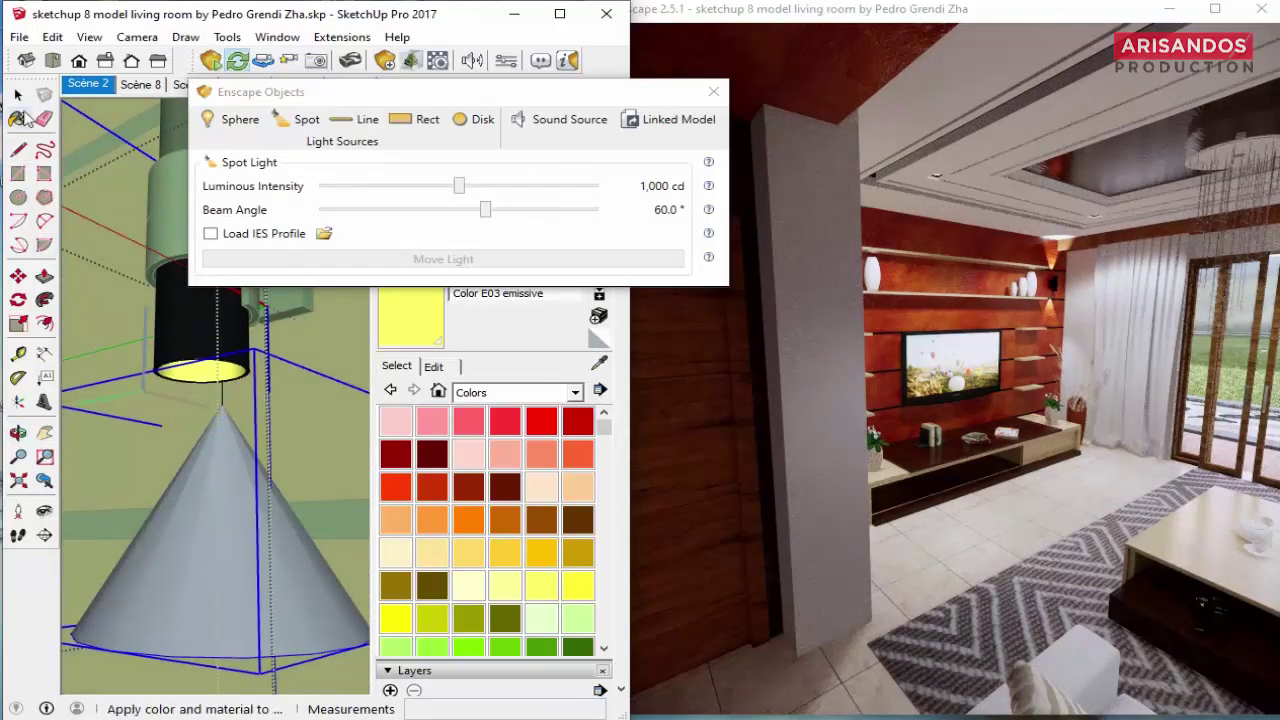
Step: Load the 6.ies IES profile on the spot light and raise its intensity to 4,293 cd
{"action": "left_click", "coordinate": [258, 235]}
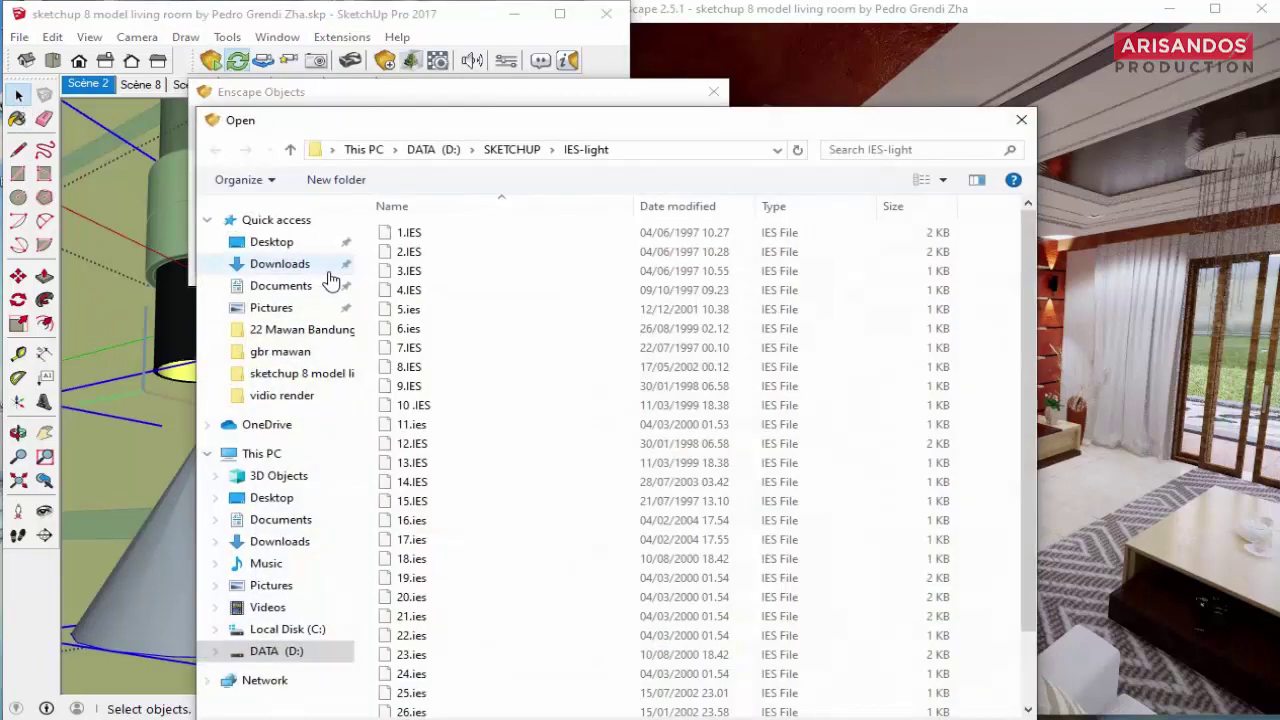
{"action": "left_click", "coordinate": [405, 328]}
{"action": "left_click_drag", "start_coordinate": [788, 129], "coordinate": [851, 37]}
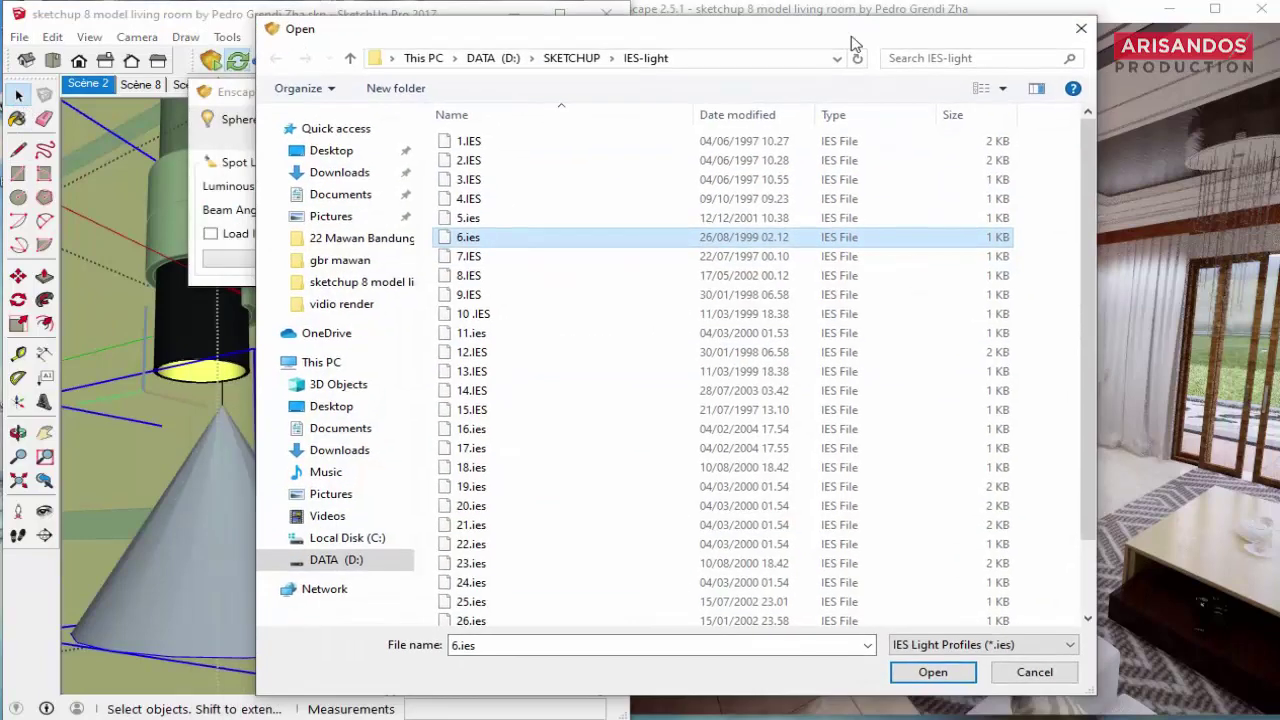
{"action": "left_click", "coordinate": [935, 672]}
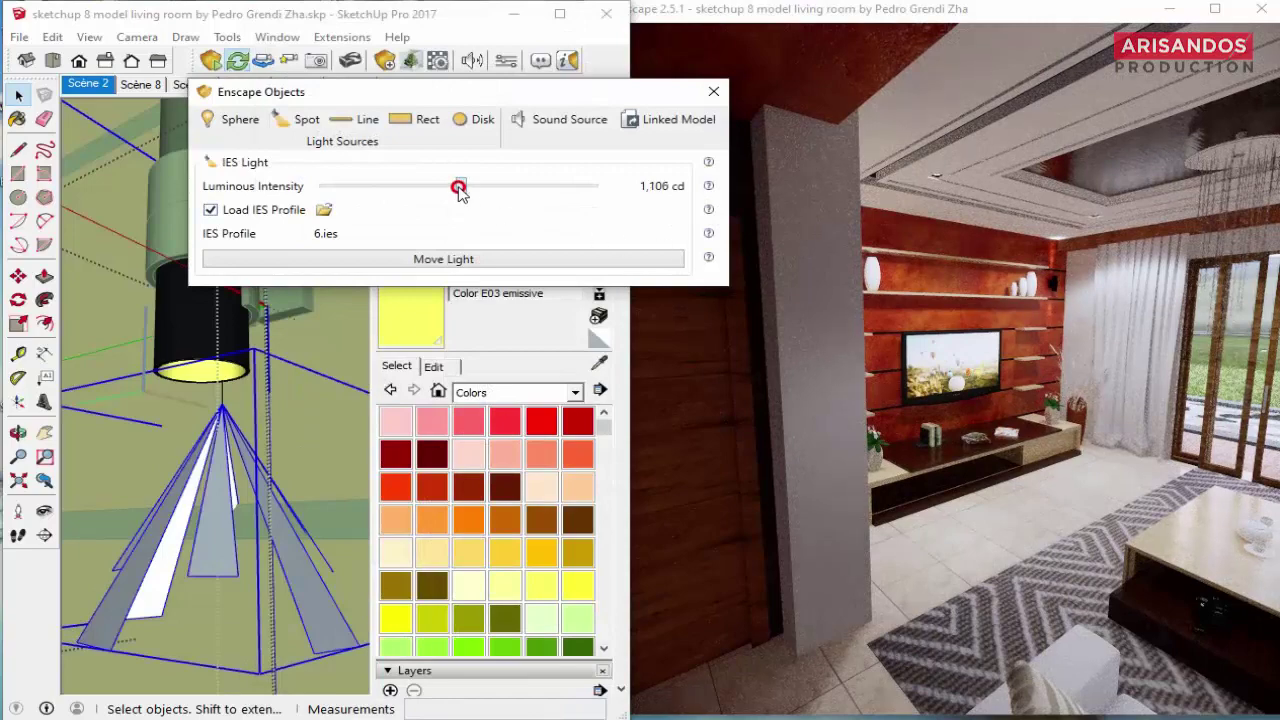
{"action": "left_click_drag", "start_coordinate": [458, 190], "coordinate": [488, 188]}
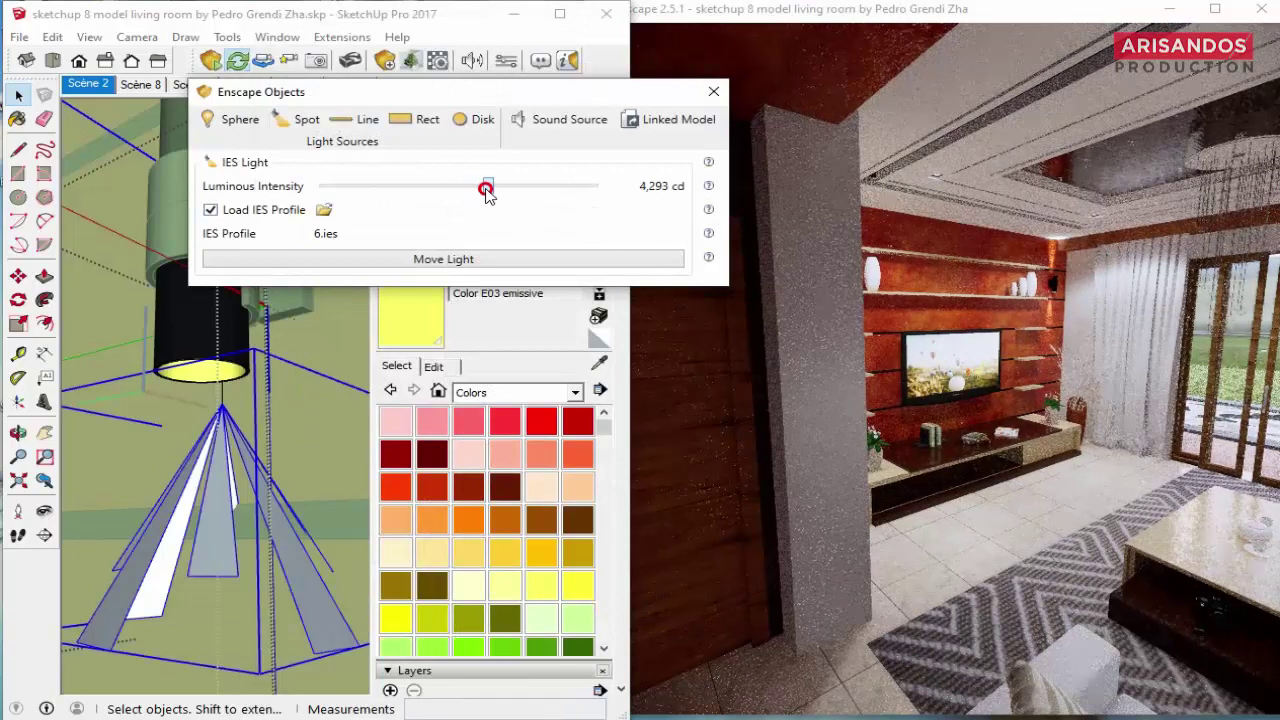
Step: Turn the Enscape render toward the TV wall to check the lamp's glow
{"action": "left_click", "coordinate": [1048, 328]}
{"action": "scroll", "coordinate": [869, 356], "scroll_direction": "up", "scroll_amount": 5}
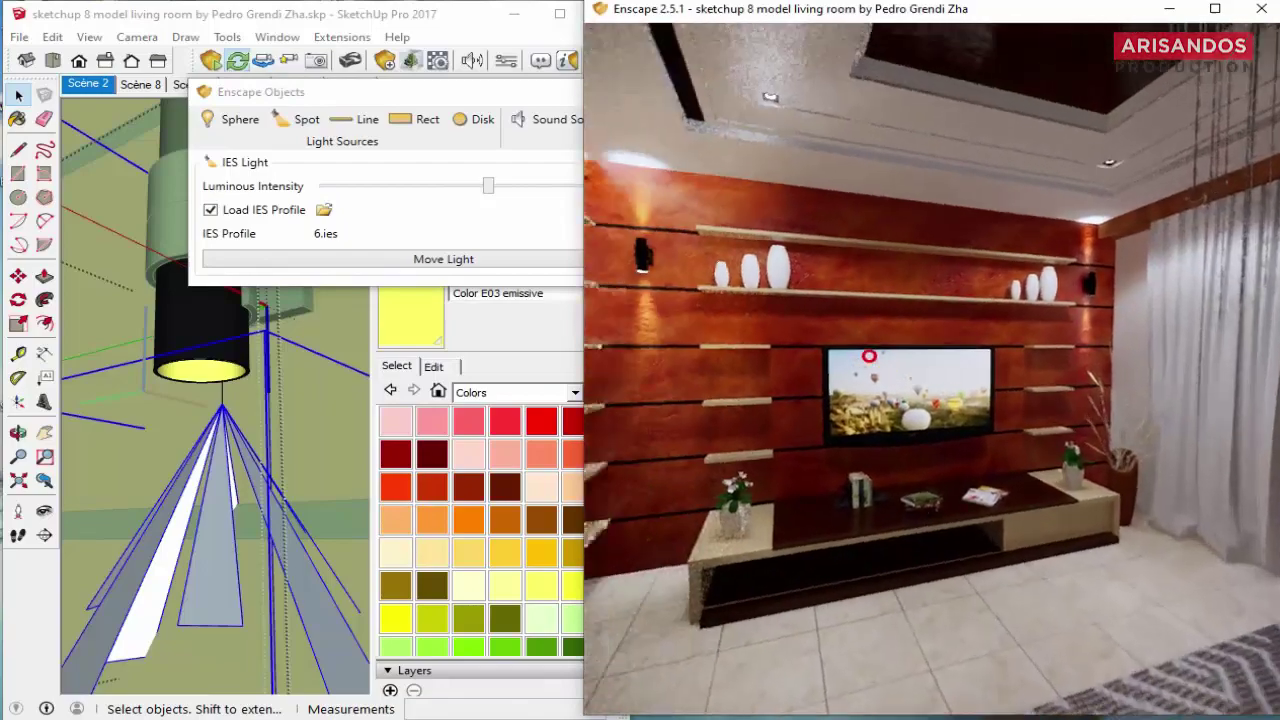
{"action": "mouse_move", "coordinate": [869, 356]}
{"action": "left_mouse_down"}
{"action": "mouse_move", "coordinate": [846, 421]}
{"action": "mouse_move", "coordinate": [840, 393]}
{"action": "left_mouse_up"}
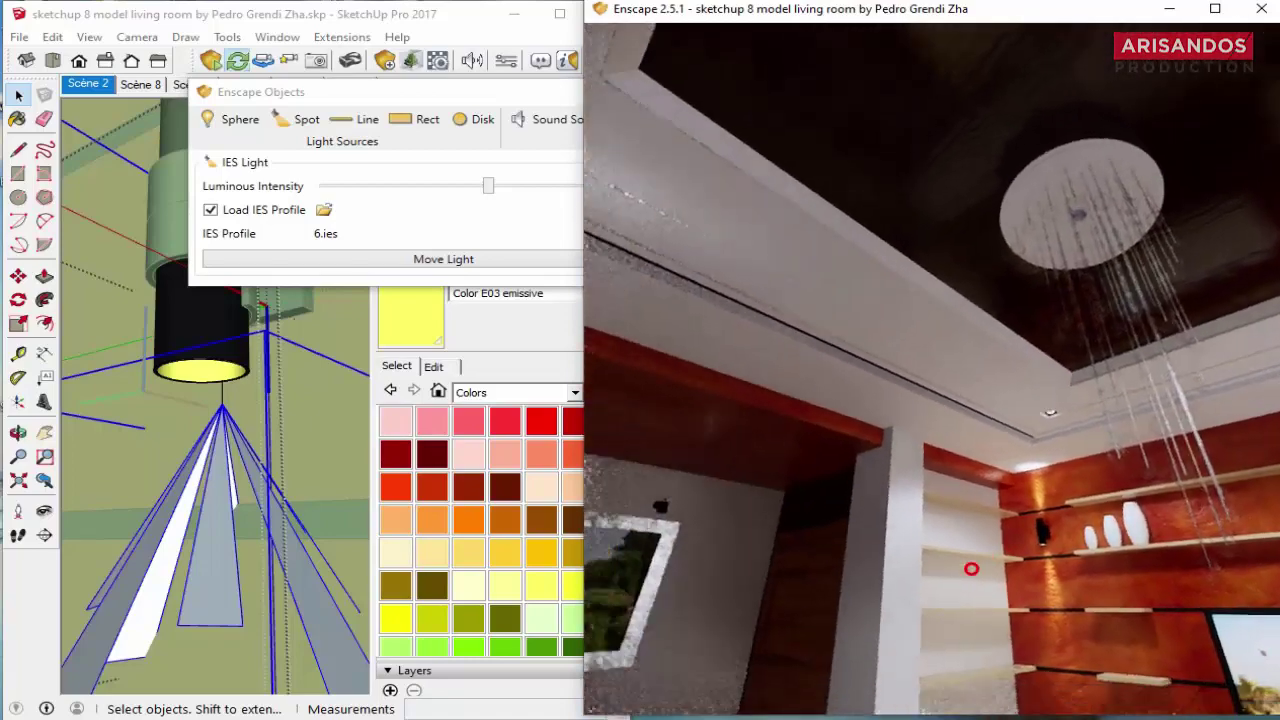
{"action": "mouse_move", "coordinate": [840, 393]}
{"action": "left_mouse_down"}
{"action": "mouse_move", "coordinate": [971, 569]}
{"action": "mouse_move", "coordinate": [1054, 461]}
{"action": "mouse_move", "coordinate": [804, 411]}
{"action": "left_mouse_up"}
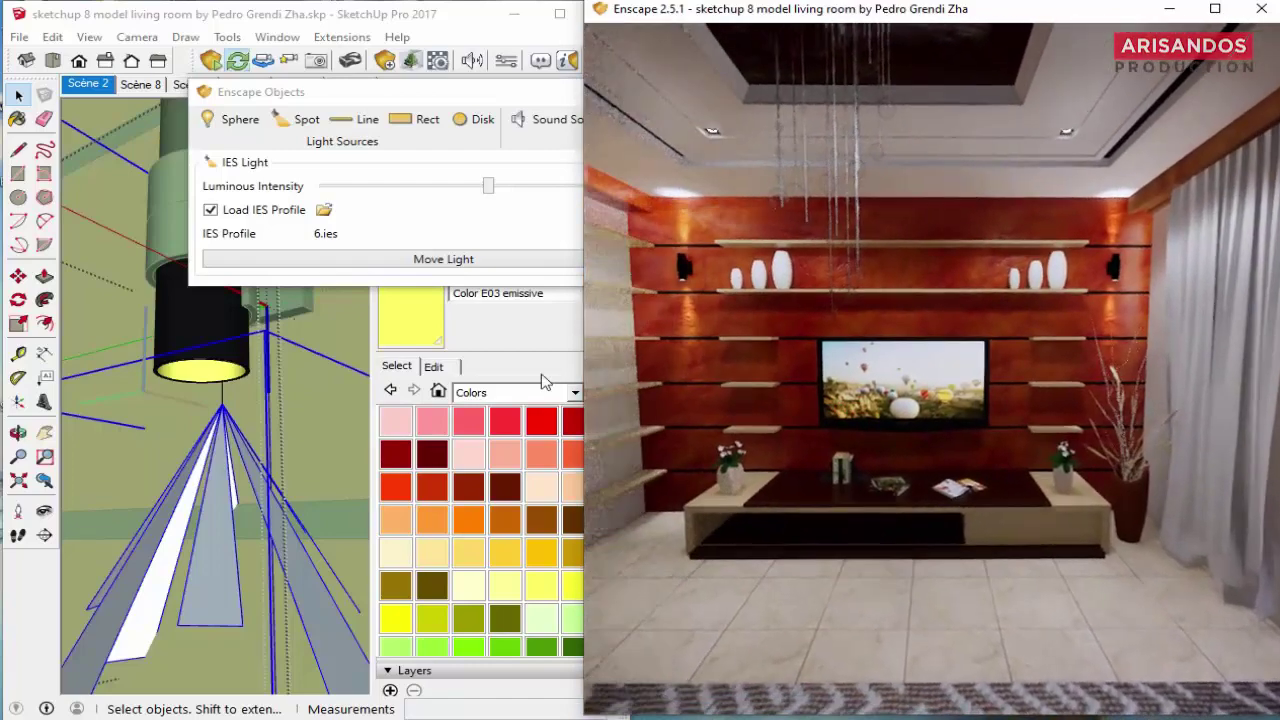
{"action": "left_click", "coordinate": [305, 326]}
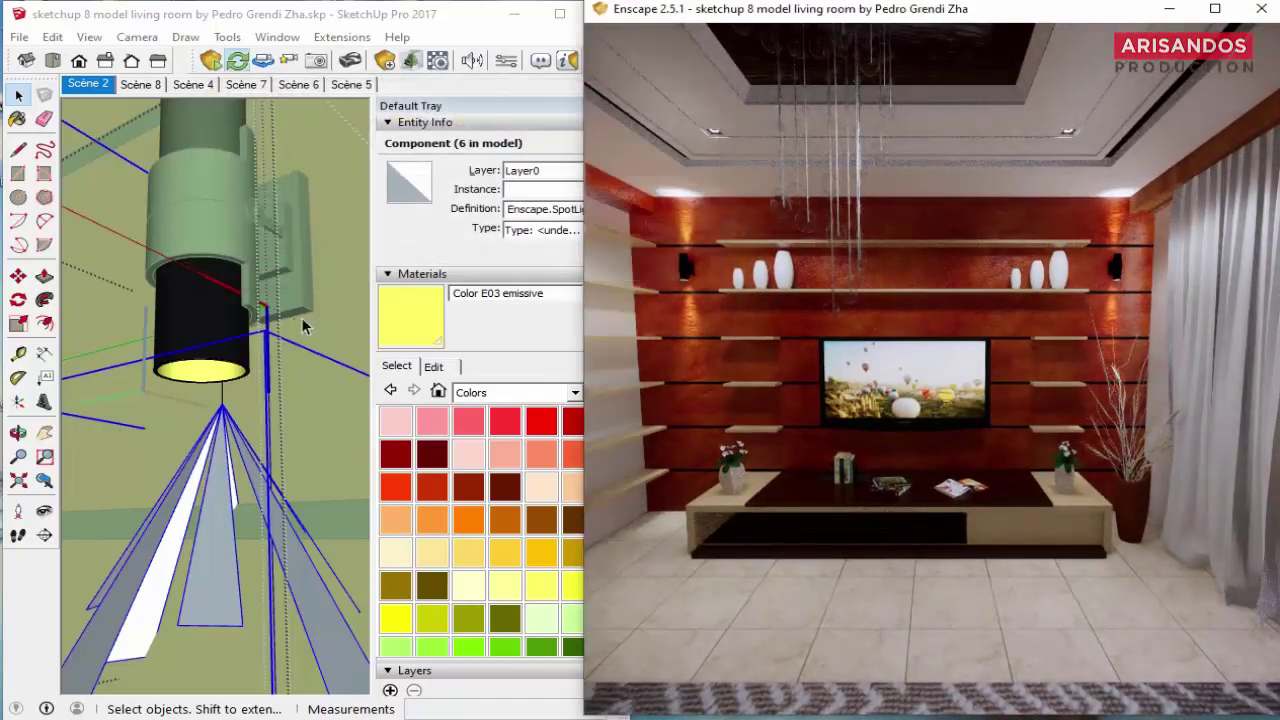
Step: Switch the SketchUp view to Scène 2
{"action": "left_click", "coordinate": [44, 511]}
{"action": "left_click_drag", "start_coordinate": [234, 471], "coordinate": [216, 479]}
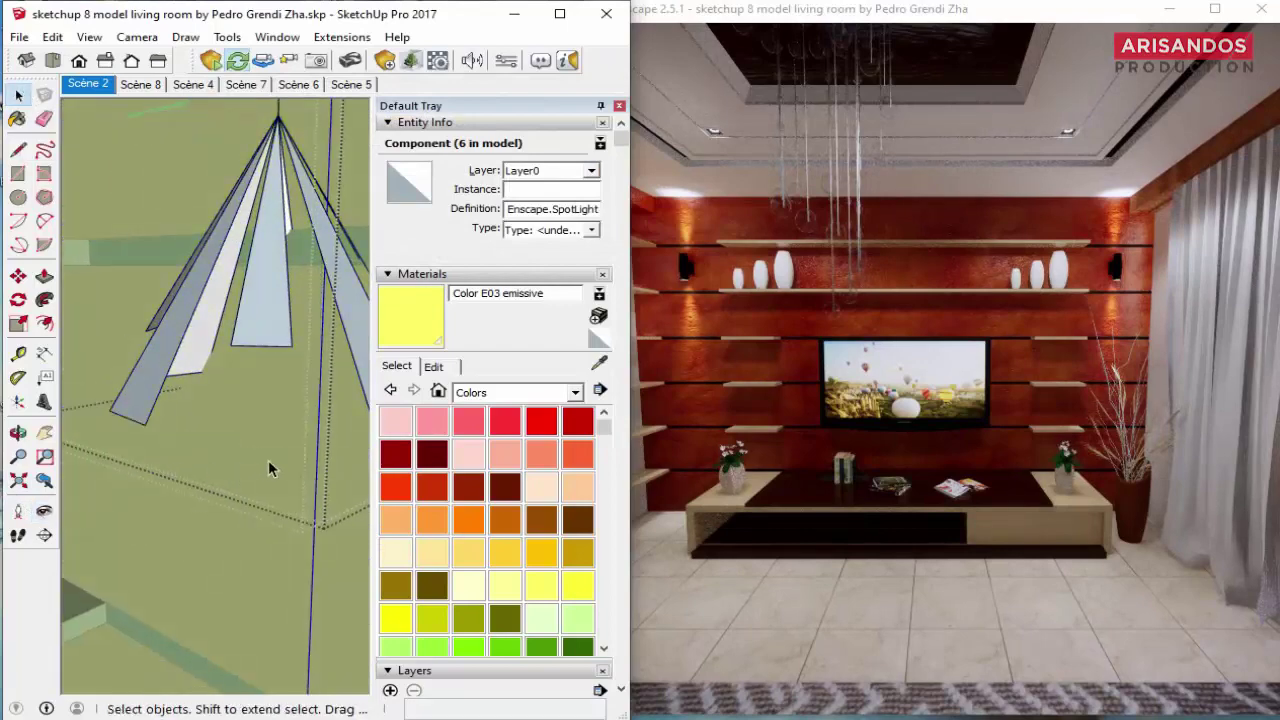
{"action": "left_click", "coordinate": [88, 84]}
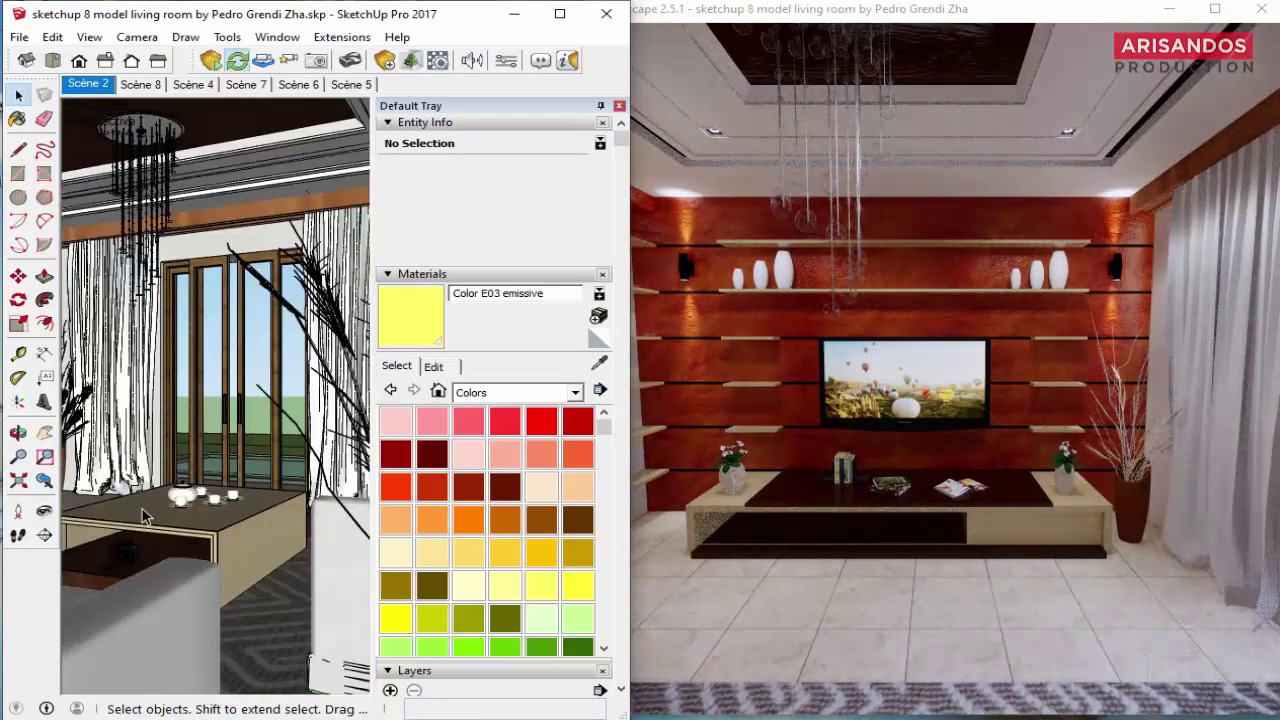
Step: Turn the camera to the black wall lamp above the landscape painting and sync Enscape to it
{"action": "left_click", "coordinate": [44, 511]}
{"action": "left_click_drag", "start_coordinate": [240, 380], "coordinate": [115, 337]}
{"action": "middle_click_drag", "start_coordinate": [115, 337], "coordinate": [171, 347]}
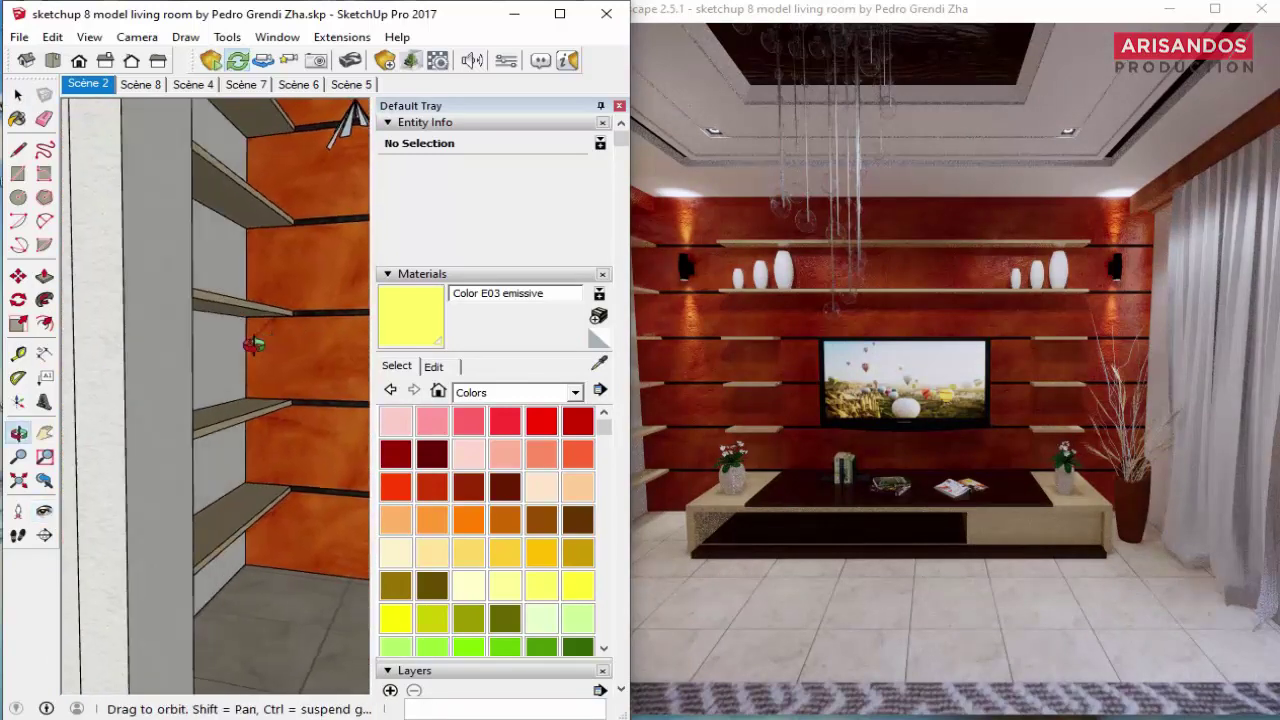
{"action": "left_click_drag", "start_coordinate": [171, 347], "coordinate": [312, 271]}
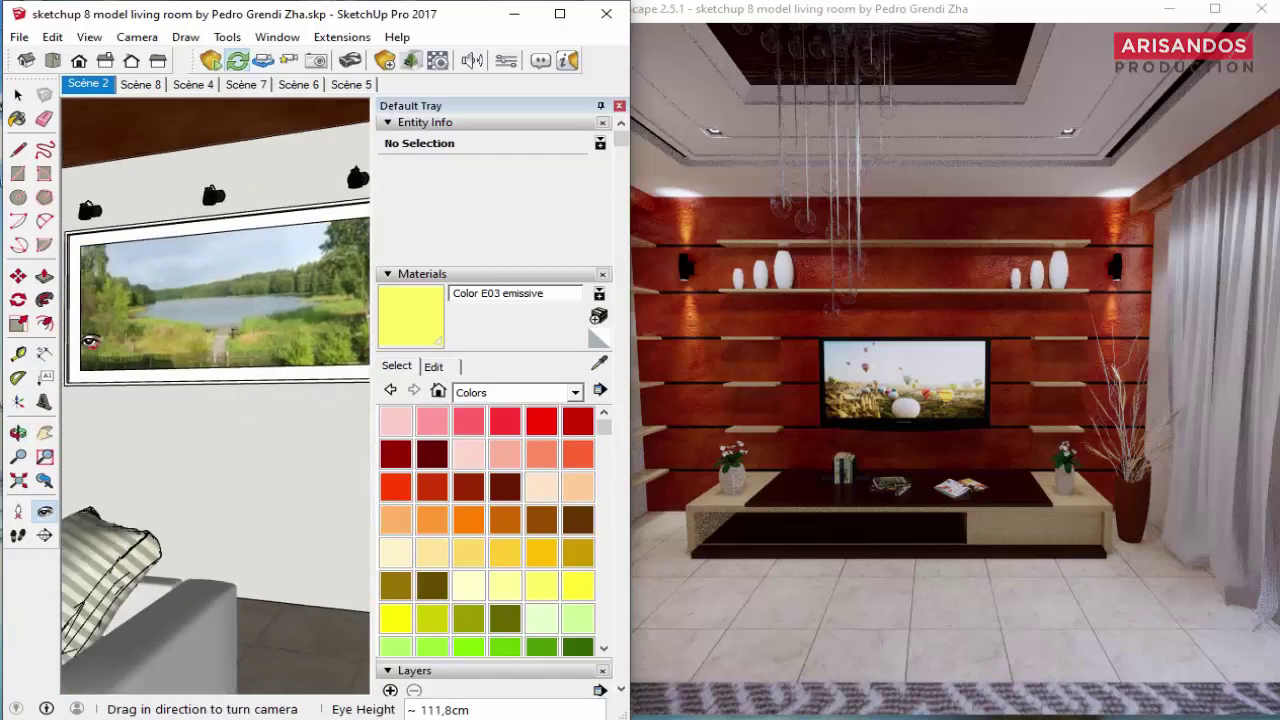
{"action": "mouse_move", "coordinate": [312, 271]}
{"action": "middle_mouse_down"}
{"action": "mouse_move", "coordinate": [243, 157]}
{"action": "mouse_move", "coordinate": [230, 160]}
{"action": "middle_mouse_up"}
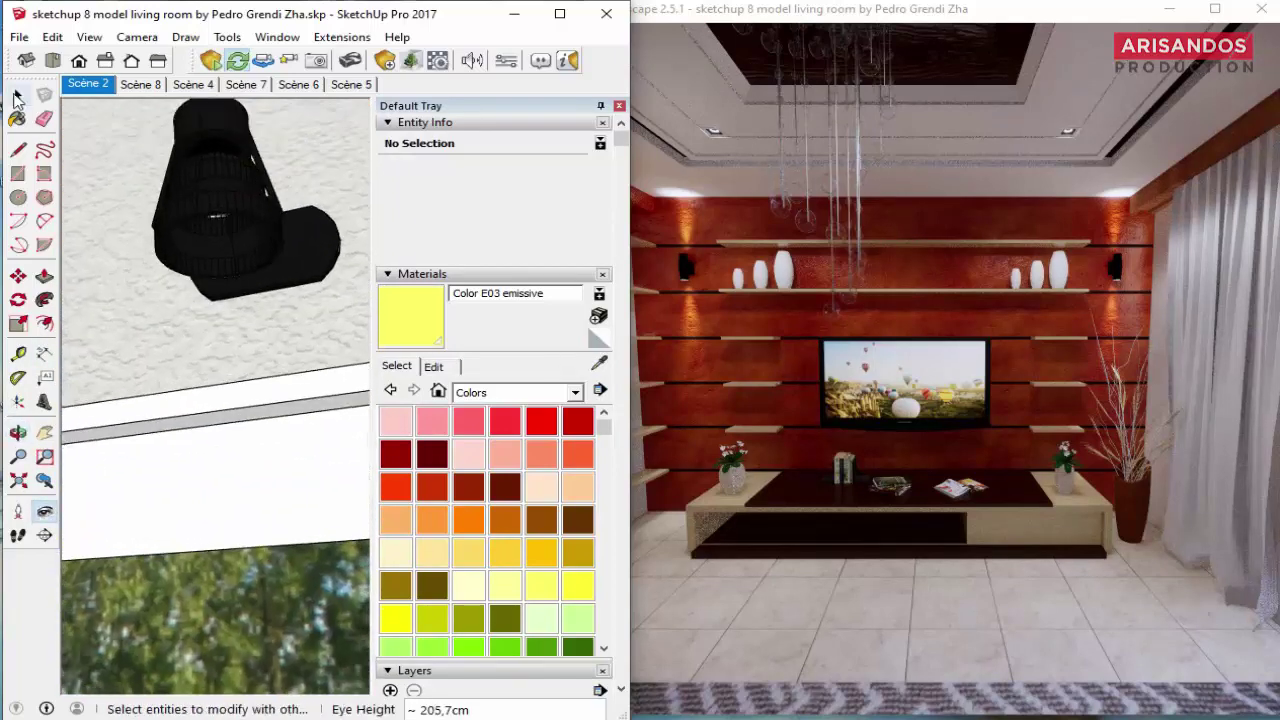
{"action": "middle_click_drag", "start_coordinate": [232, 259], "coordinate": [216, 230]}
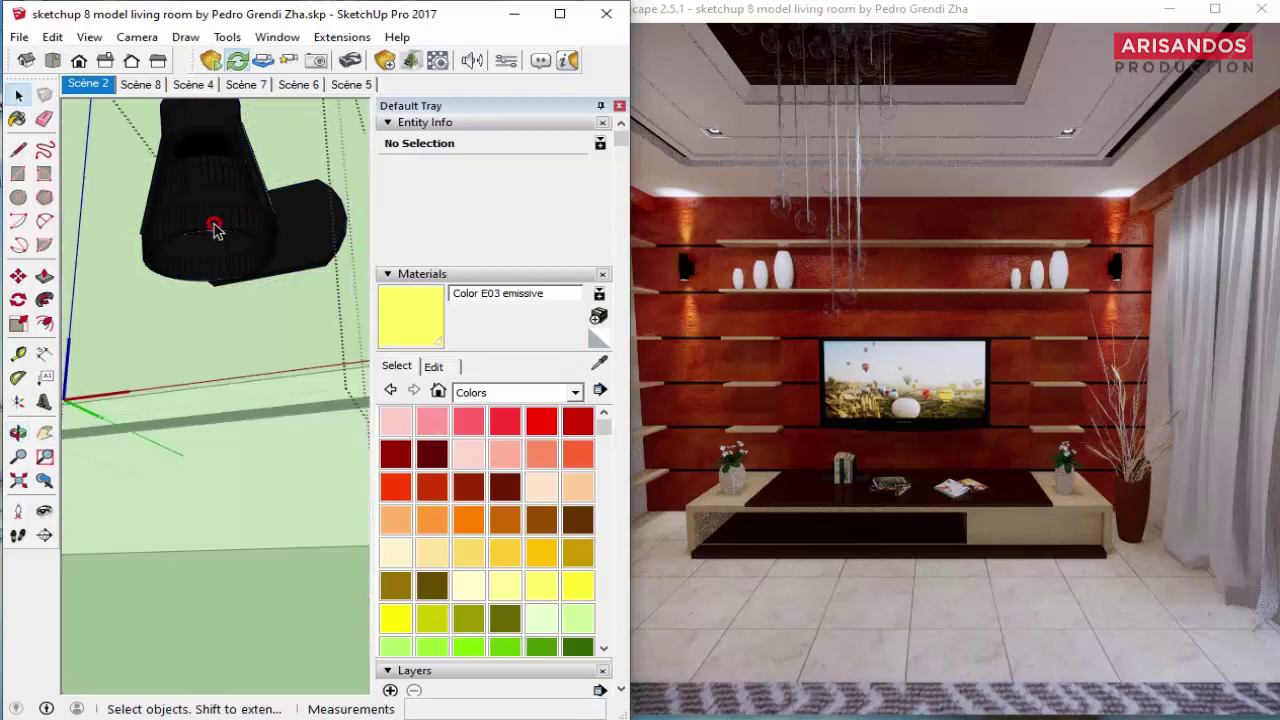
{"action": "left_click", "coordinate": [263, 60]}
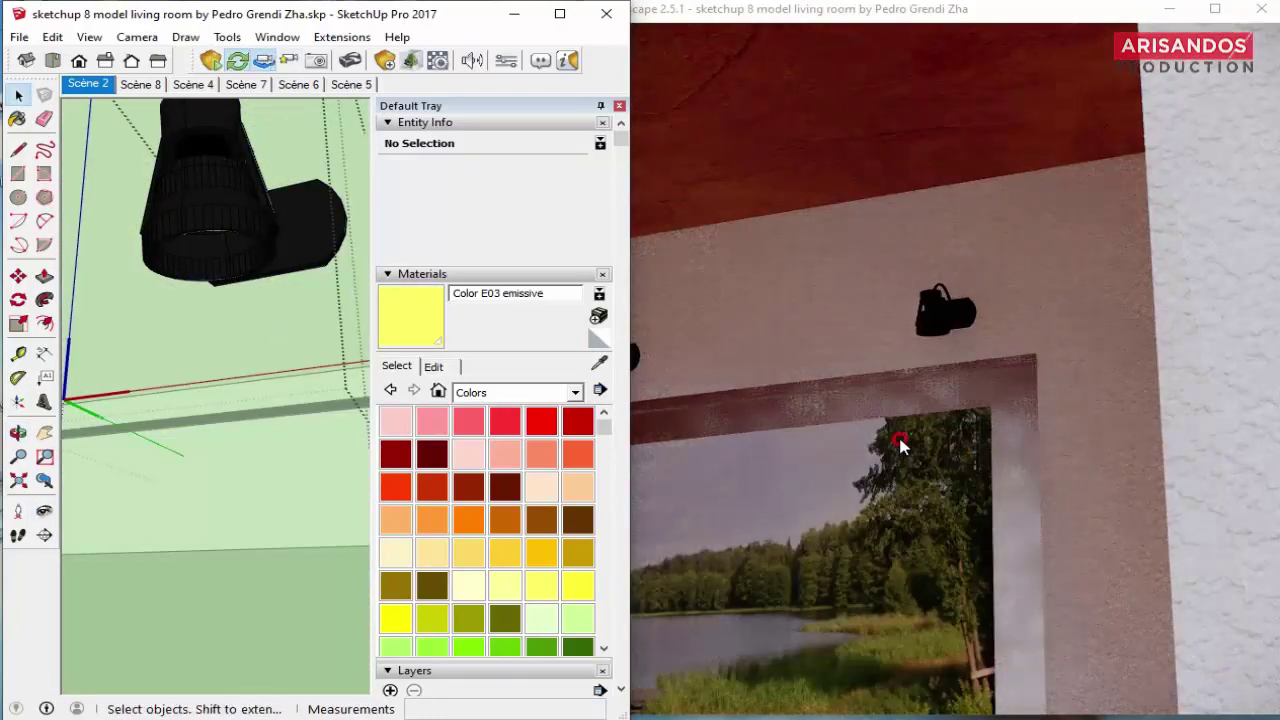
{"action": "left_click", "coordinate": [901, 461]}
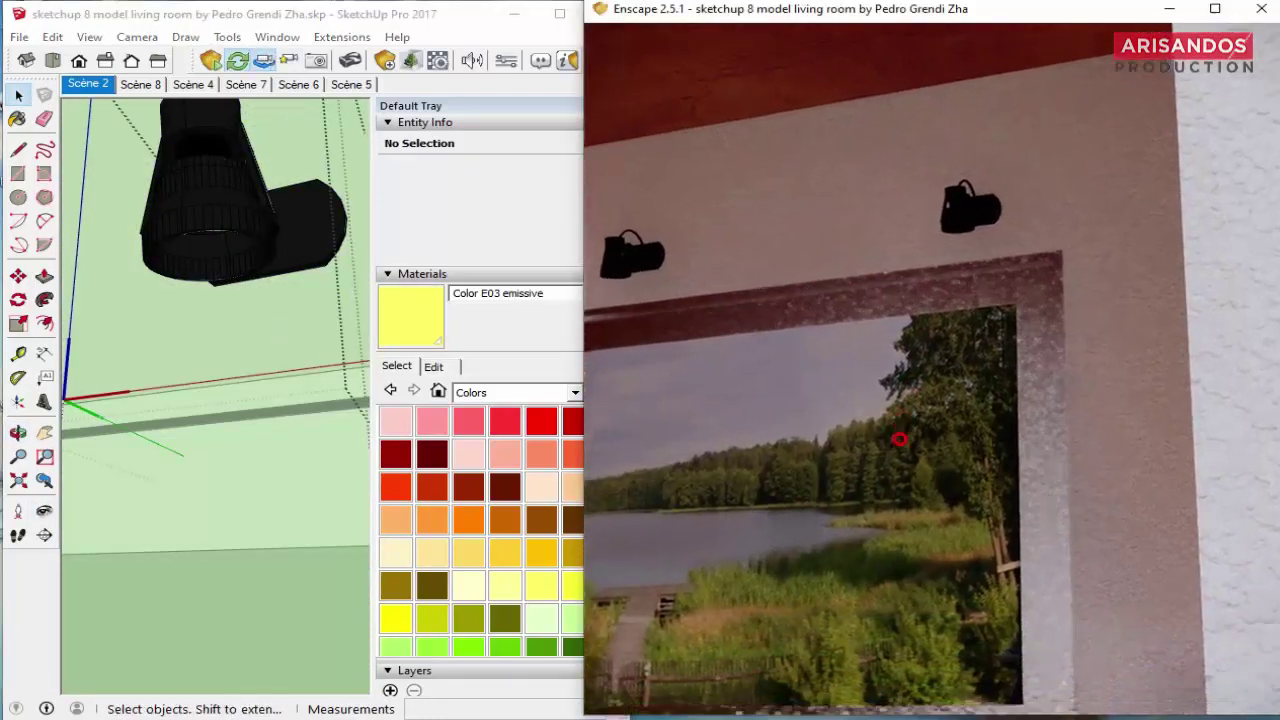
Step: Open the black wall lamp component for editing with the Line tool active
{"action": "left_click", "coordinate": [194, 214]}
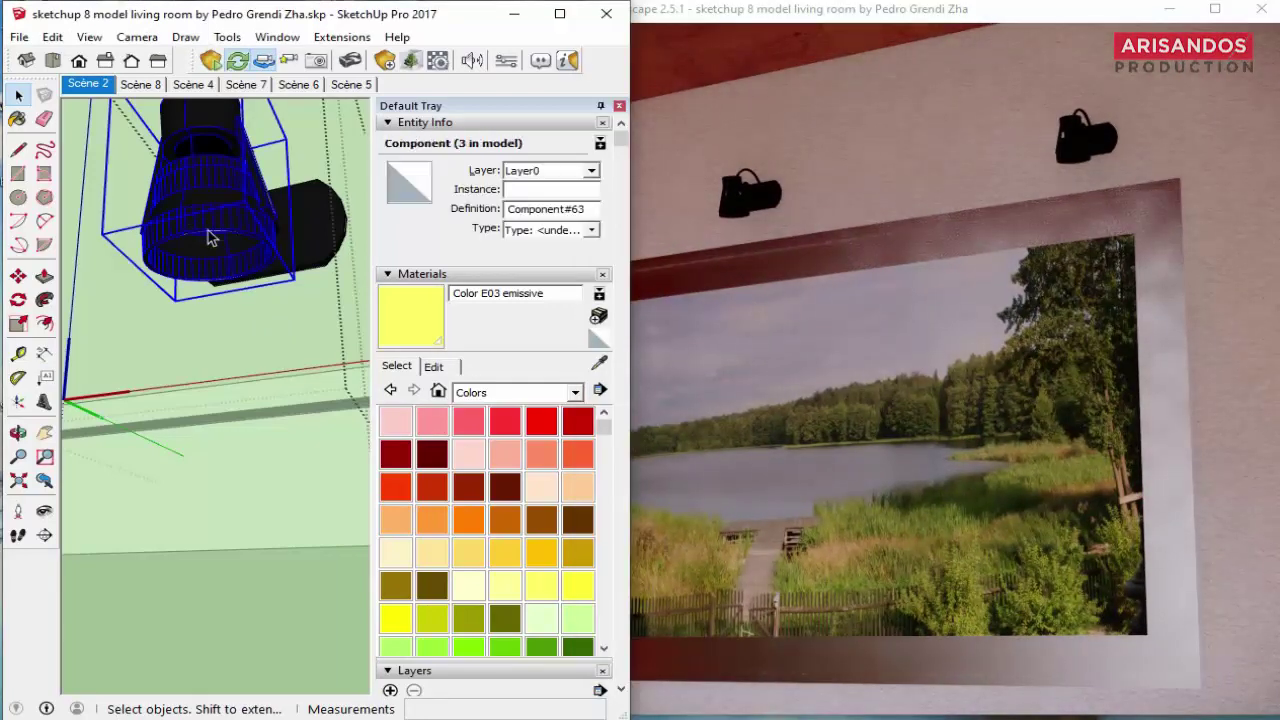
{"action": "double_click", "coordinate": [210, 236]}
{"action": "key", "text": "l"}
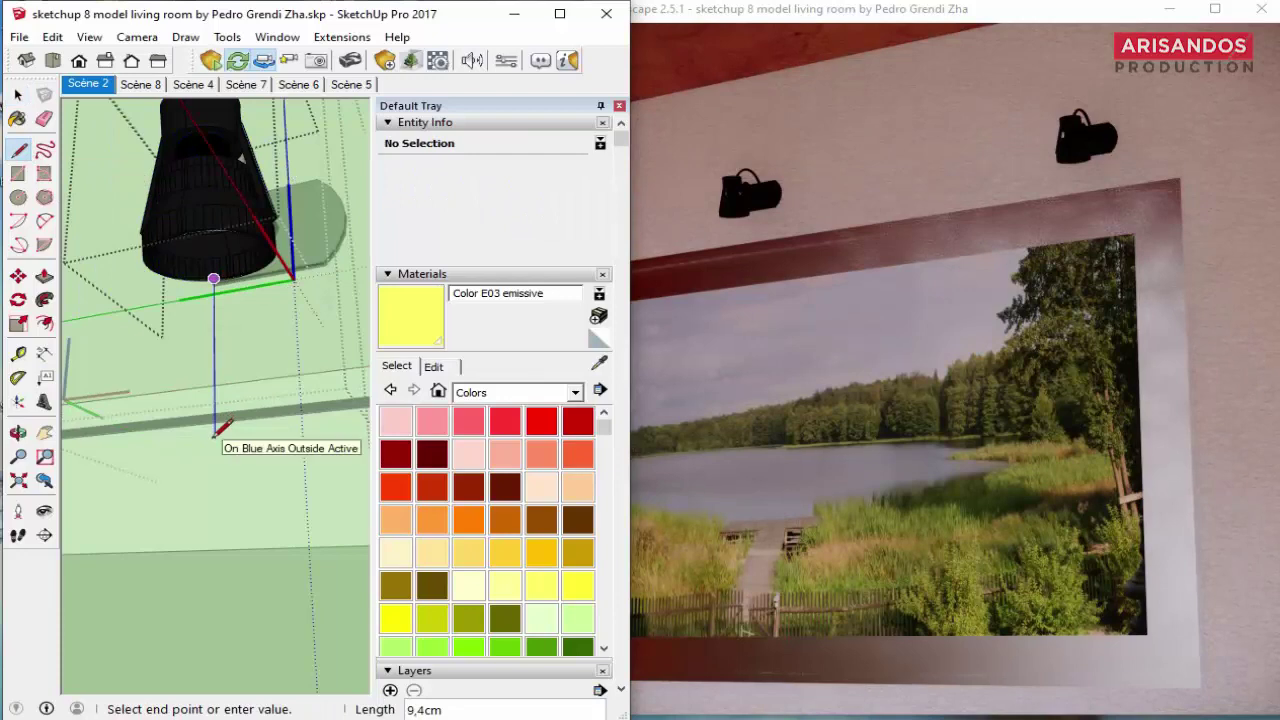
Step: Place a new Enscape spot light aimed at the landscape painting
{"action": "left_click", "coordinate": [384, 61]}
{"action": "left_click_drag", "start_coordinate": [461, 123], "coordinate": [811, 125]}
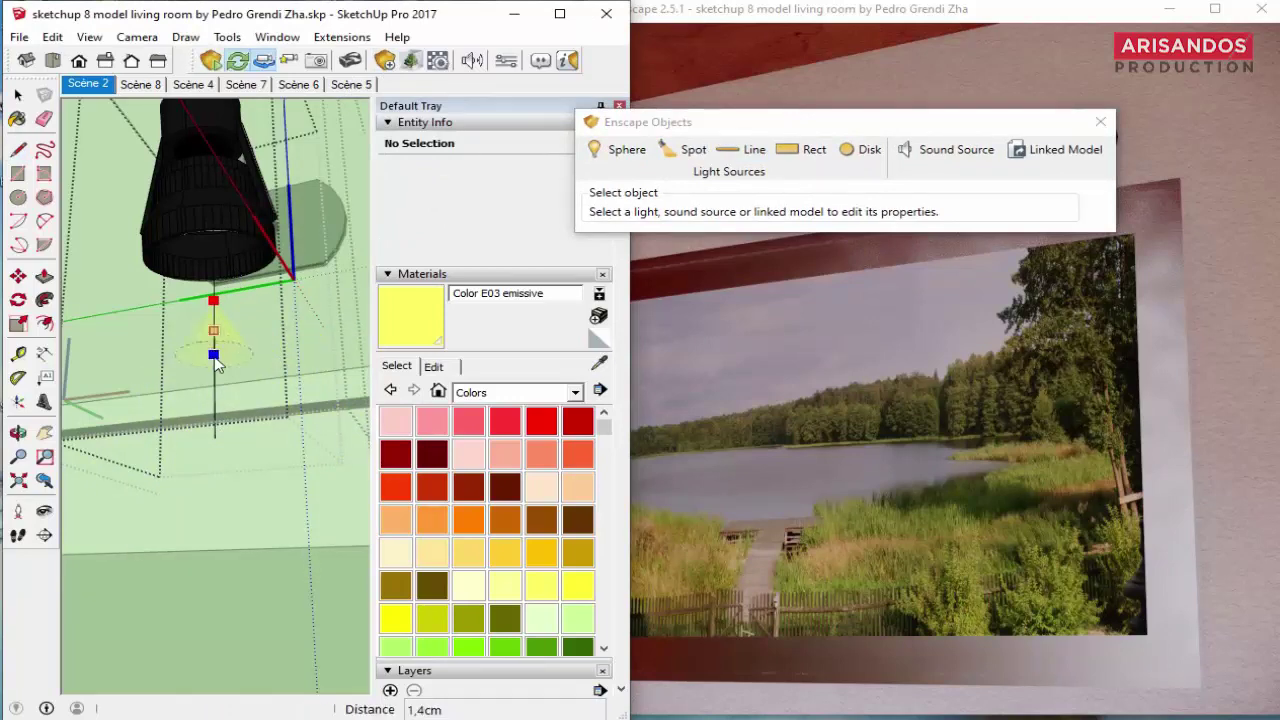
{"action": "left_click", "coordinate": [214, 358]}
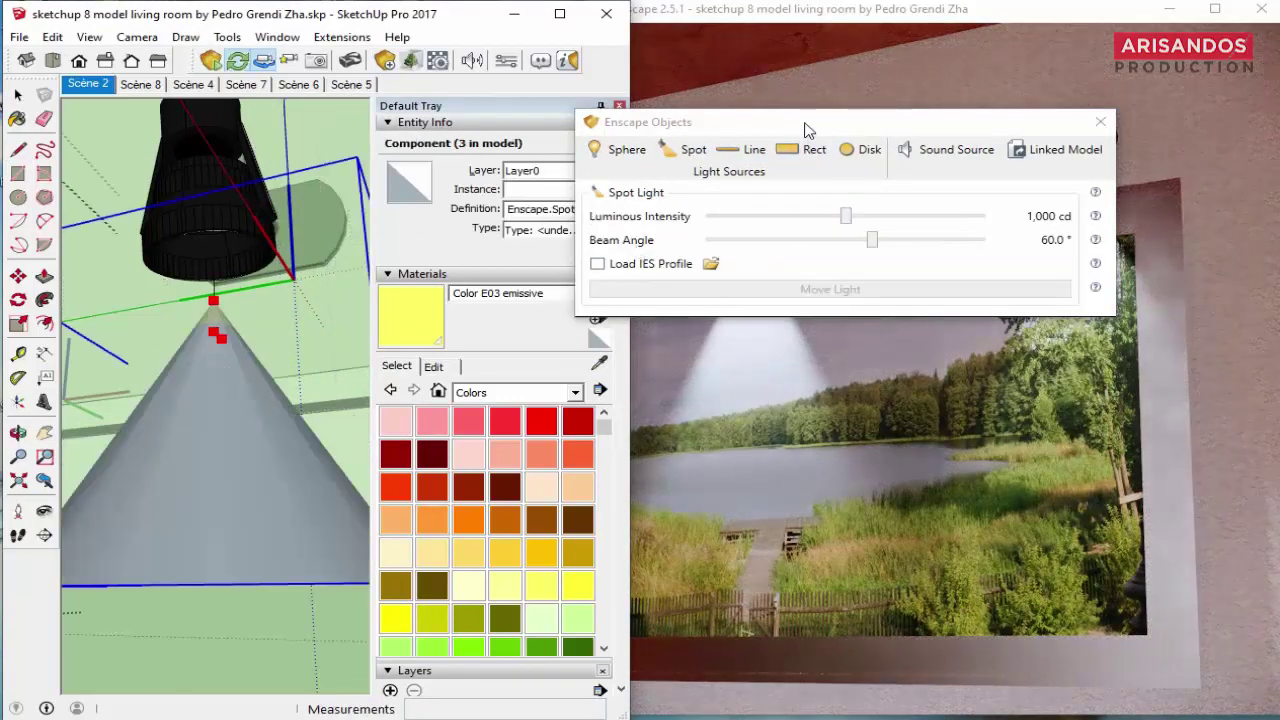
{"action": "left_click_drag", "start_coordinate": [808, 128], "coordinate": [374, 72]}
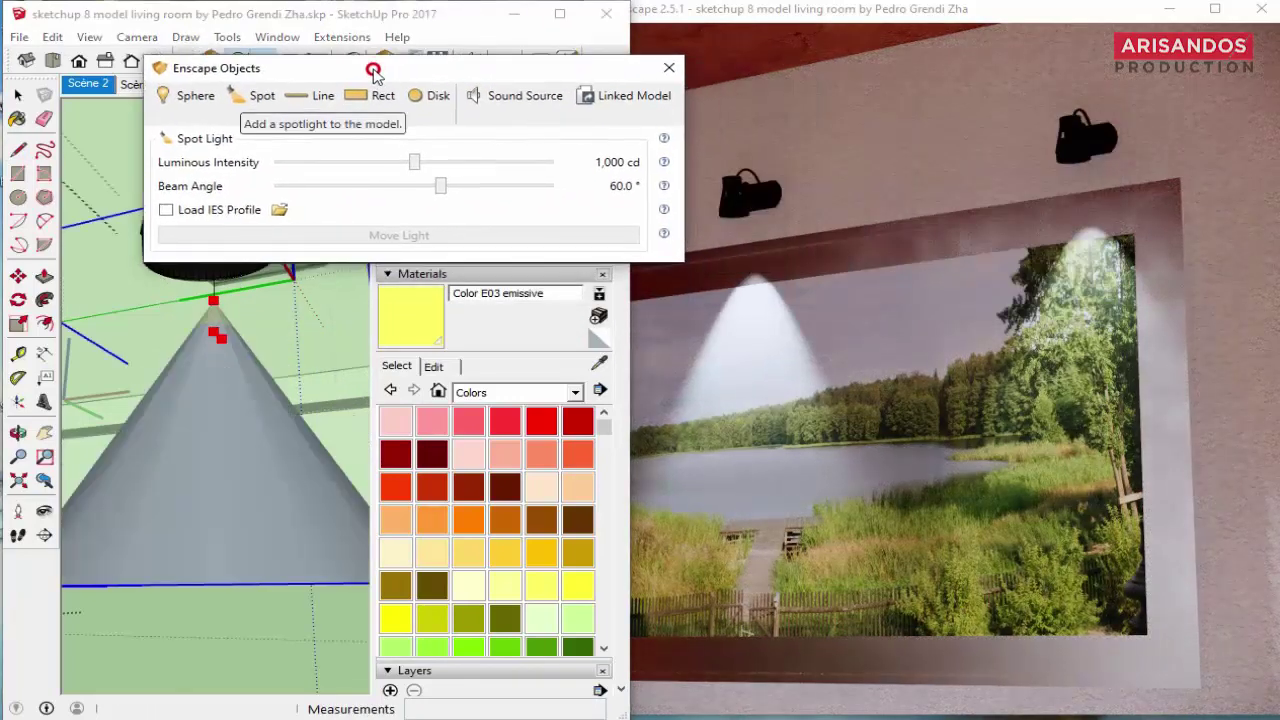
Step: Load the 3.IES profile onto the spot light and turn its luminous intensity up
{"action": "left_click", "coordinate": [237, 214]}
{"action": "left_click", "coordinate": [364, 247]}
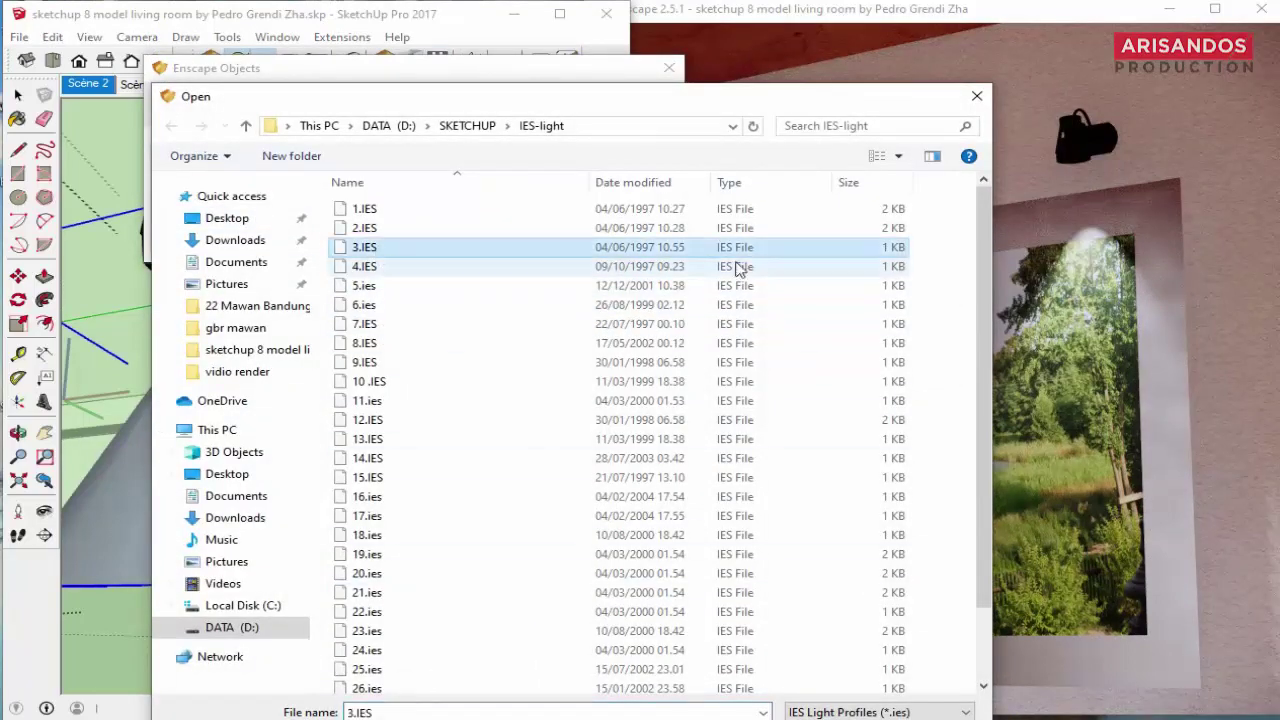
{"action": "left_click", "coordinate": [855, 672]}
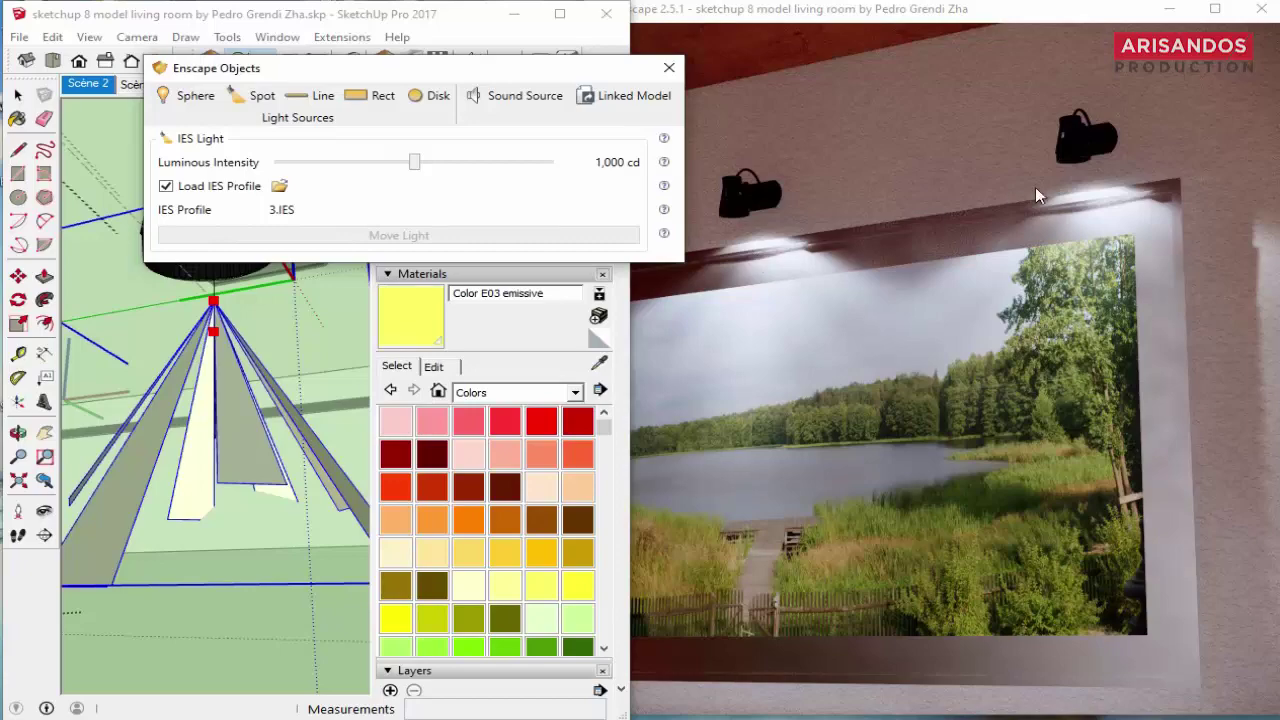
{"action": "left_click_drag", "start_coordinate": [412, 165], "coordinate": [449, 165]}
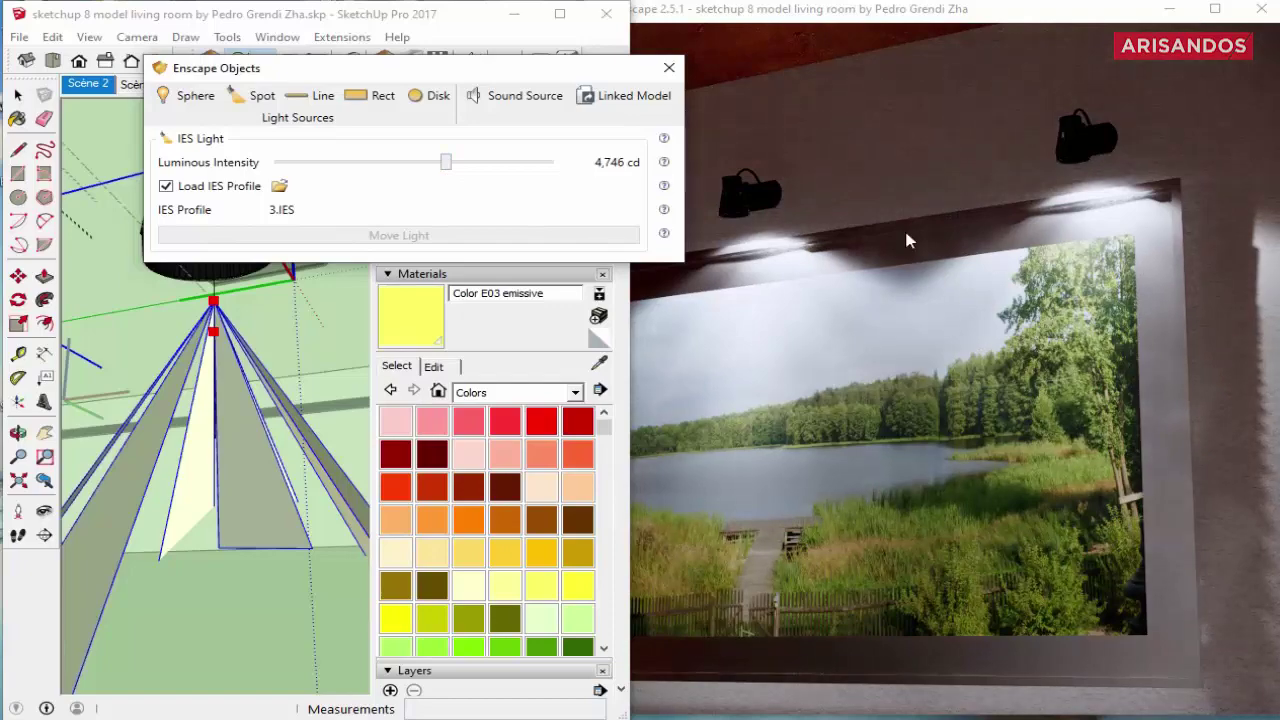
{"action": "mouse_move", "coordinate": [449, 166]}
{"action": "left_mouse_down"}
{"action": "mouse_move", "coordinate": [505, 166]}
{"action": "mouse_move", "coordinate": [416, 166]}
{"action": "mouse_move", "coordinate": [434, 166]}
{"action": "left_mouse_up"}
Step: Set the spot light intensity to about 3,339 cd and deselect it
{"action": "left_click", "coordinate": [664, 72]}
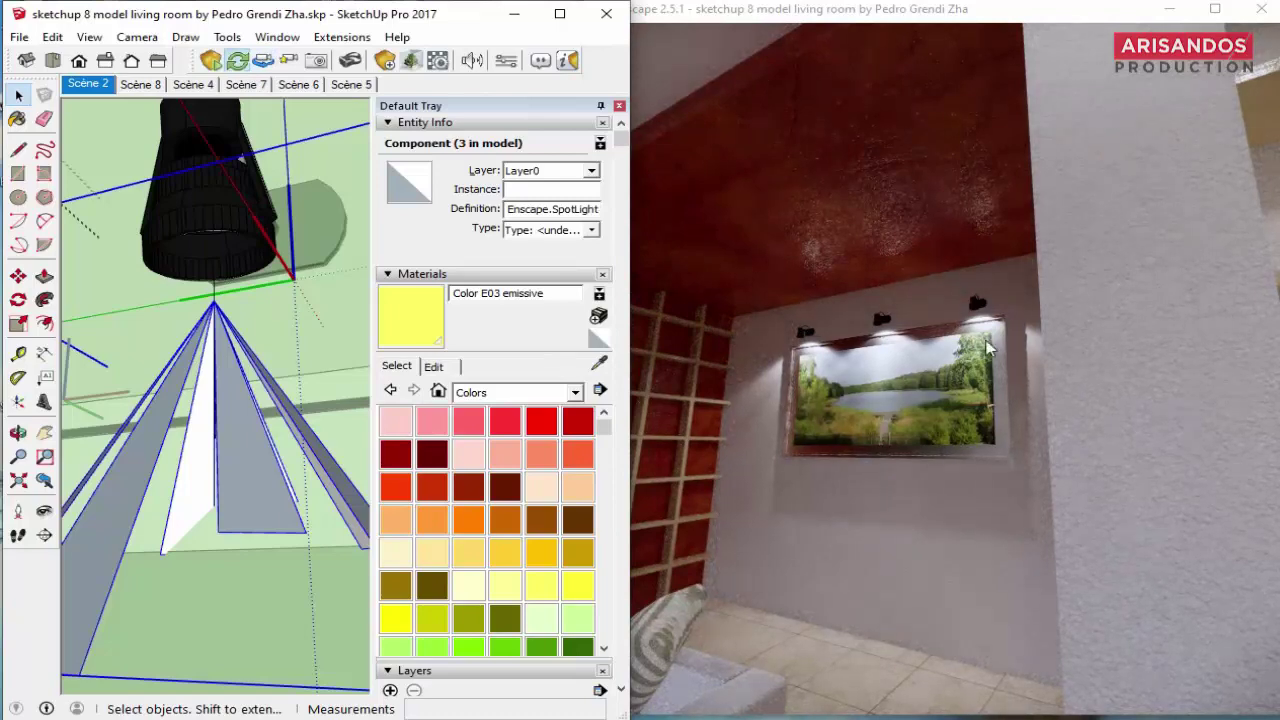
{"action": "left_click", "coordinate": [356, 381]}
{"action": "middle_click_drag", "start_coordinate": [250, 347], "coordinate": [250, 333]}
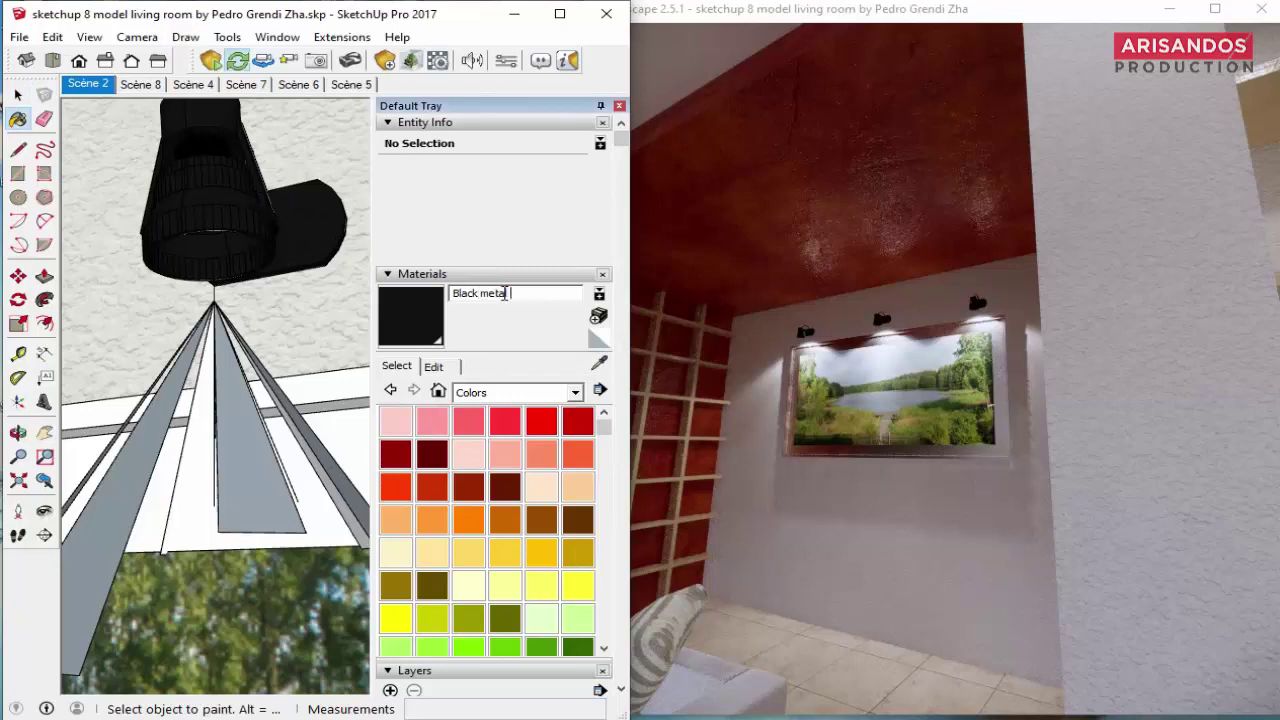
Step: Turn the Enscape render and the SketchUp camera toward the sofa wall
{"action": "left_click", "coordinate": [743, 375]}
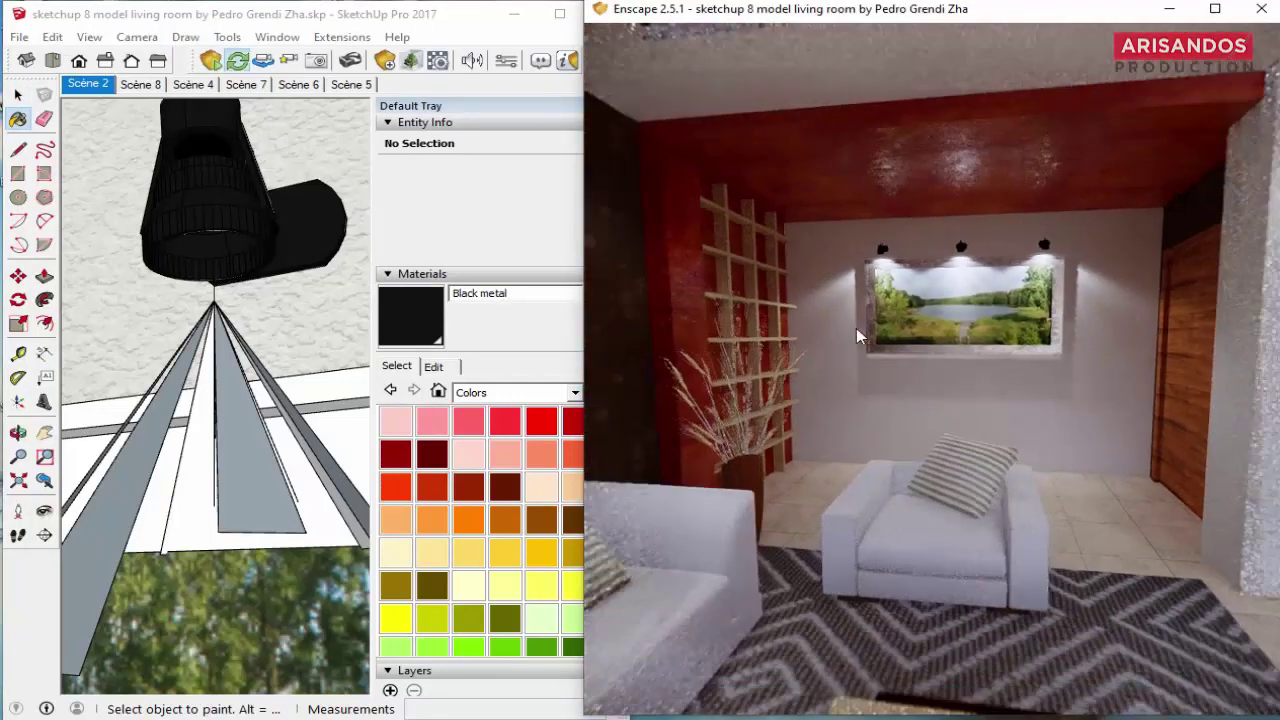
{"action": "left_click_drag", "start_coordinate": [856, 328], "coordinate": [924, 354]}
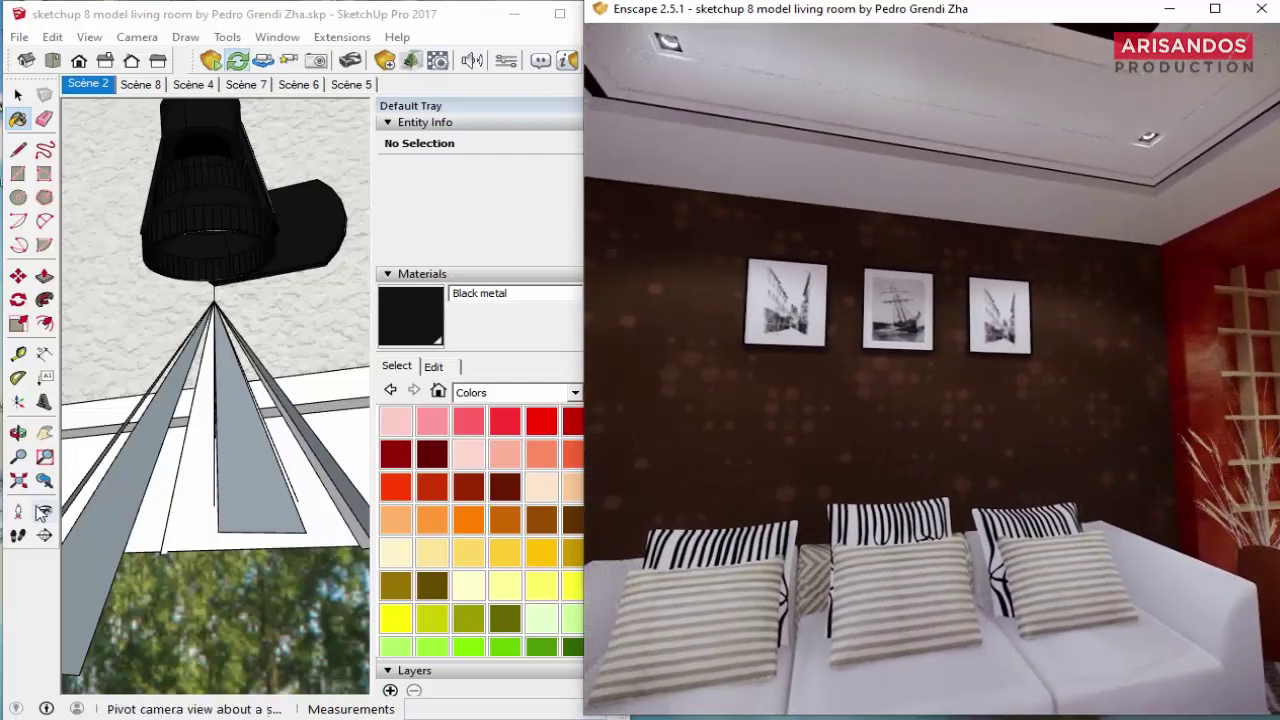
{"action": "left_click", "coordinate": [44, 511]}
{"action": "mouse_move", "coordinate": [257, 451]}
{"action": "left_mouse_down"}
{"action": "mouse_move", "coordinate": [86, 366]}
{"action": "mouse_move", "coordinate": [74, 457]}
{"action": "mouse_move", "coordinate": [86, 386]}
{"action": "mouse_move", "coordinate": [80, 400]}
{"action": "left_mouse_up"}
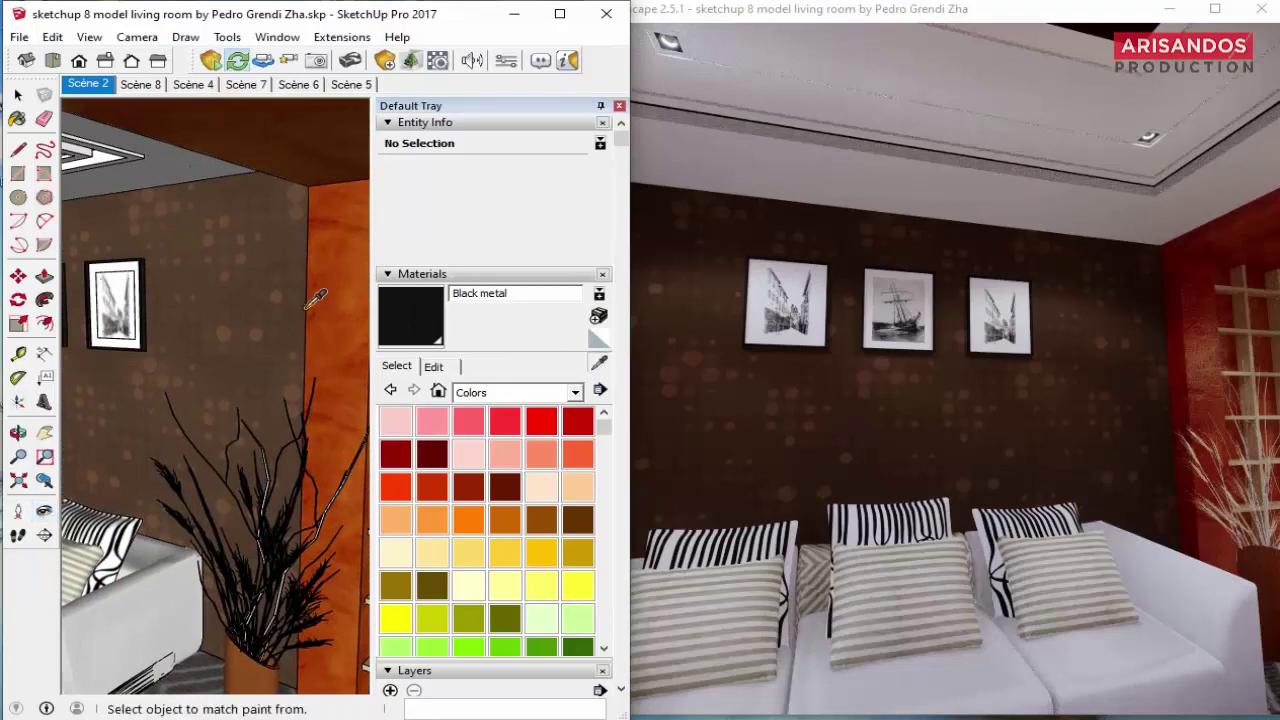
Step: Give the sampled Material6 30.7% roughness and a 1.48 bump from its own texture
{"action": "left_click", "coordinate": [308, 306], "text": "alt"}
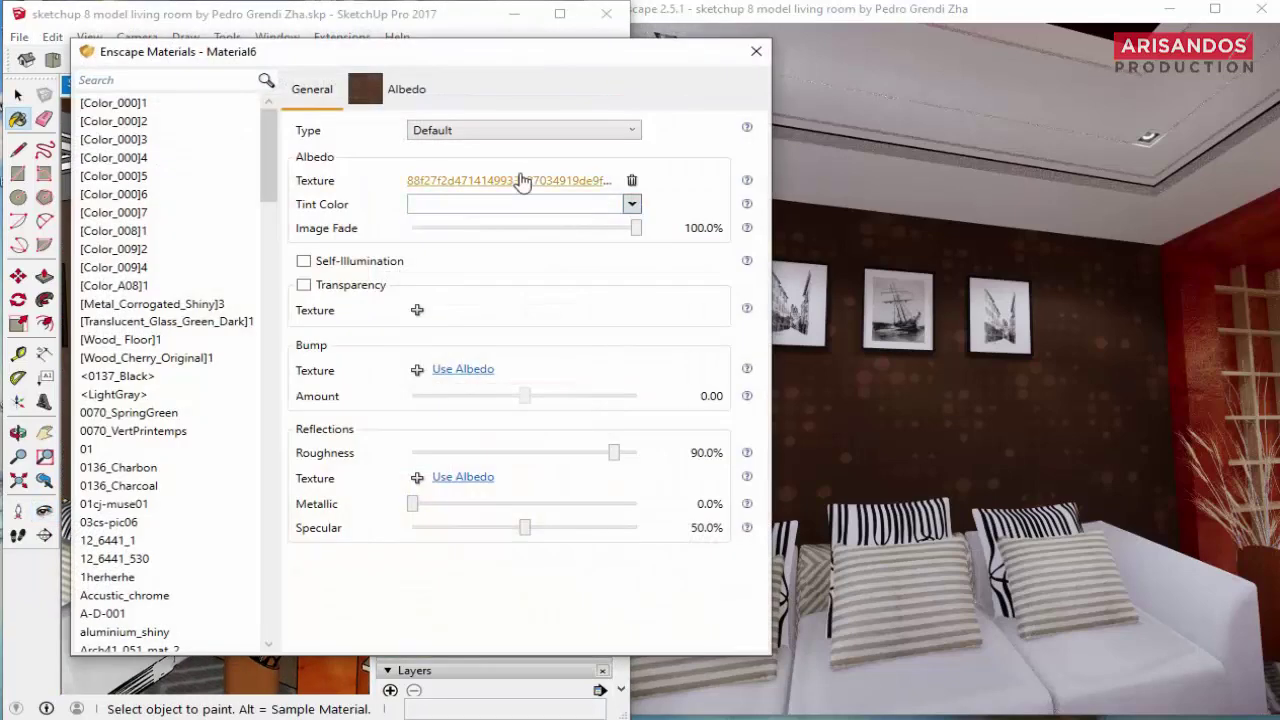
{"action": "left_click_drag", "start_coordinate": [605, 461], "coordinate": [481, 459]}
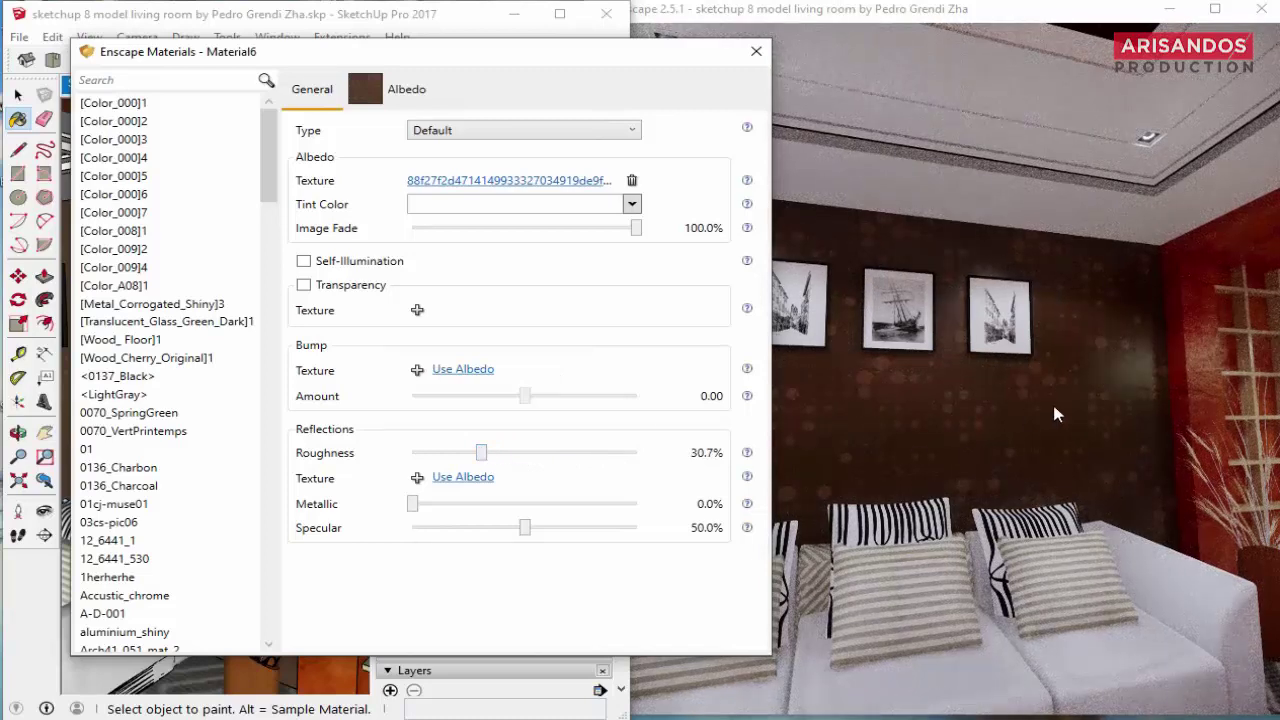
{"action": "left_click", "coordinate": [480, 377]}
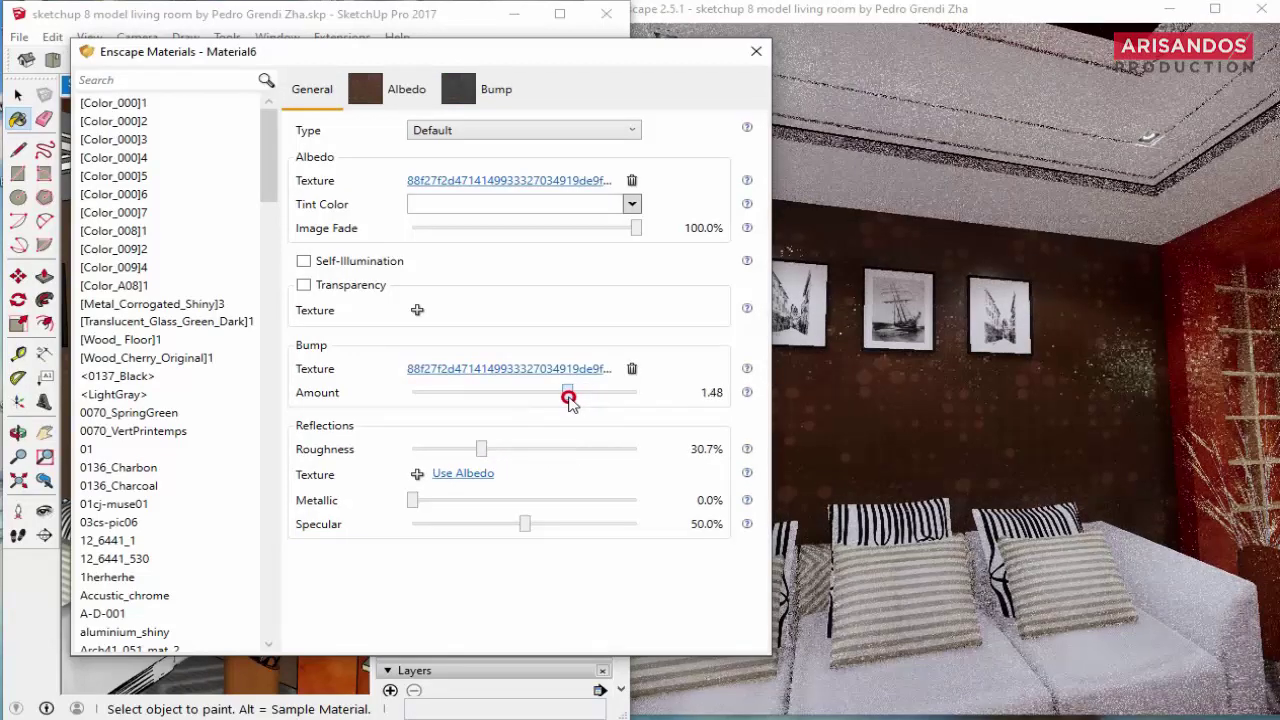
{"action": "mouse_move", "coordinate": [918, 364]}
{"action": "left_mouse_down"}
{"action": "mouse_move", "coordinate": [1000, 371]}
{"action": "mouse_move", "coordinate": [957, 372]}
{"action": "left_mouse_up"}
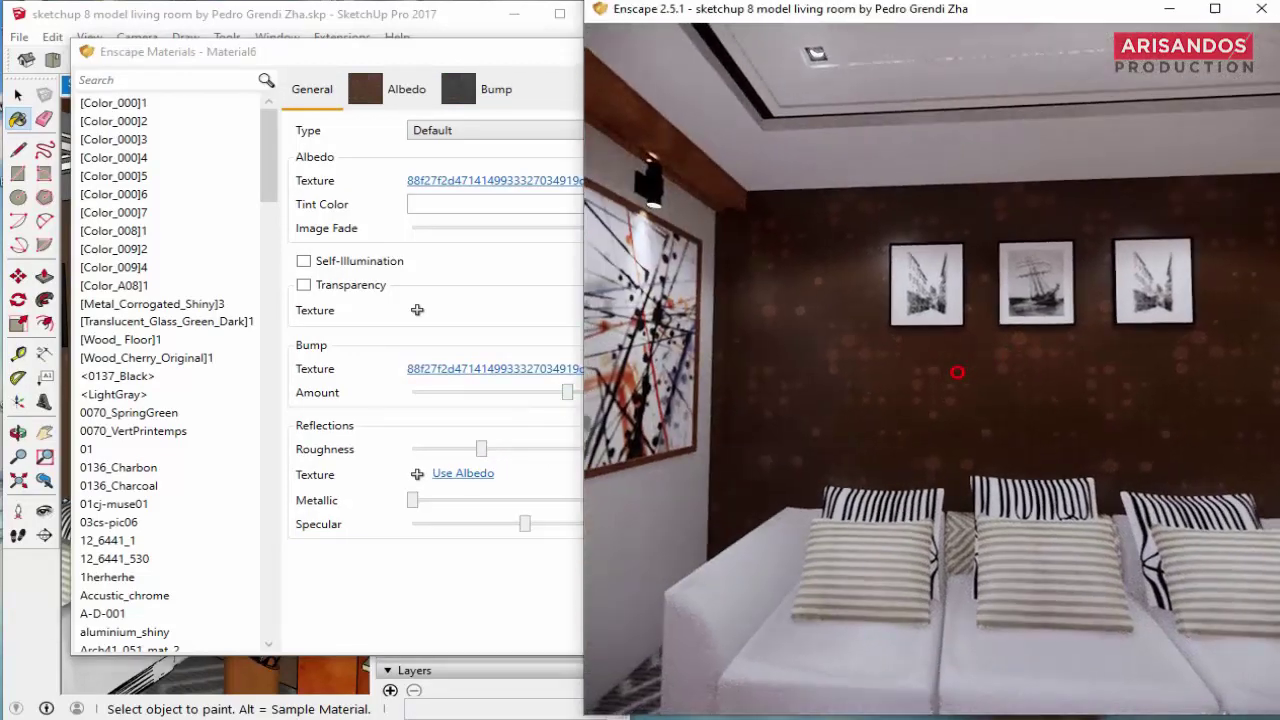
Step: Look around the Enscape render from the sofa wall past the TV wall up to the ceiling chandelier
{"action": "mouse_move", "coordinate": [750, 386]}
{"action": "left_mouse_down"}
{"action": "mouse_move", "coordinate": [884, 359]}
{"action": "mouse_move", "coordinate": [829, 356]}
{"action": "left_mouse_up"}
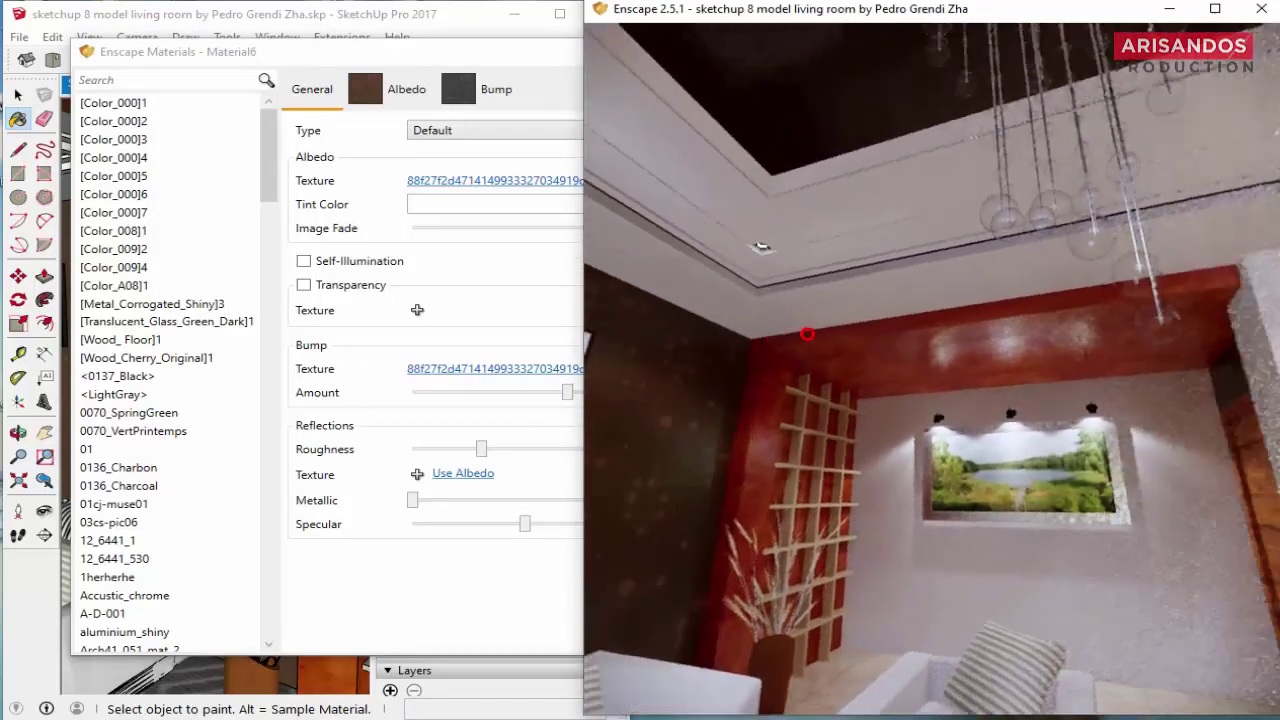
{"action": "scroll", "coordinate": [830, 343], "scroll_direction": "up", "scroll_amount": 3}
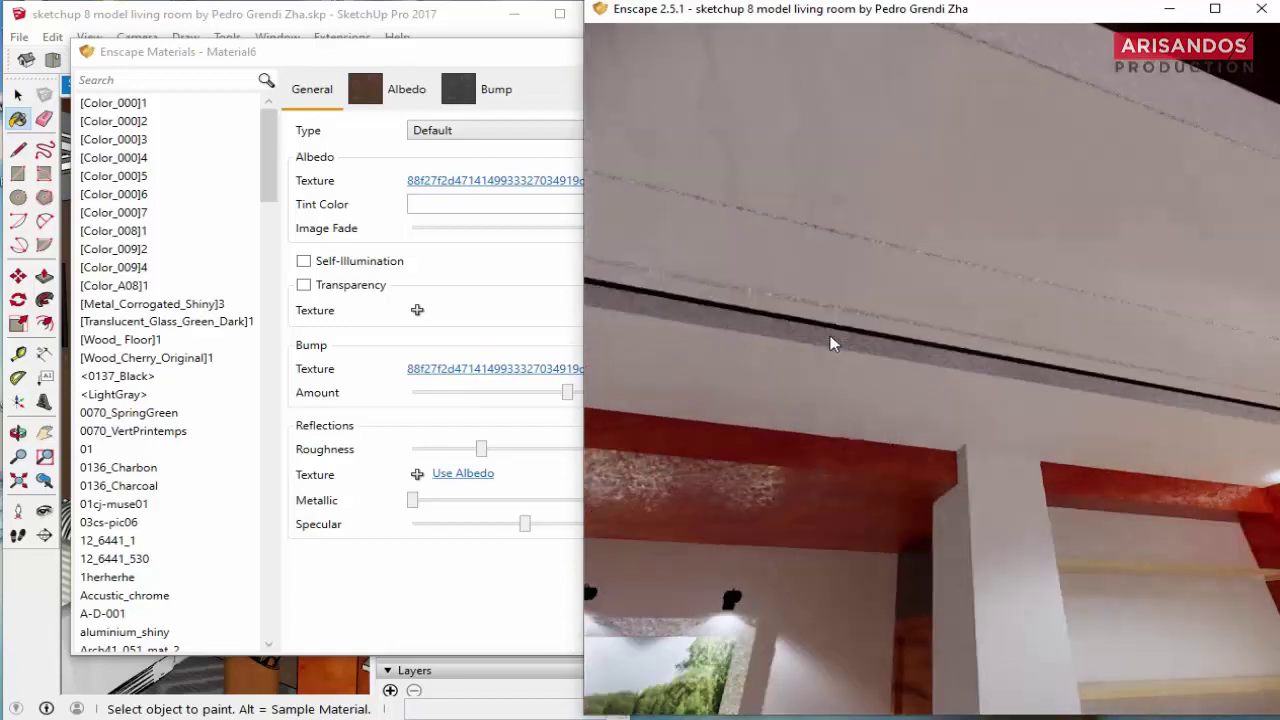
{"action": "mouse_move", "coordinate": [830, 343]}
{"action": "left_mouse_down"}
{"action": "mouse_move", "coordinate": [855, 292]}
{"action": "mouse_move", "coordinate": [1118, 187]}
{"action": "mouse_move", "coordinate": [1034, 229]}
{"action": "mouse_move", "coordinate": [945, 350]}
{"action": "left_mouse_up"}
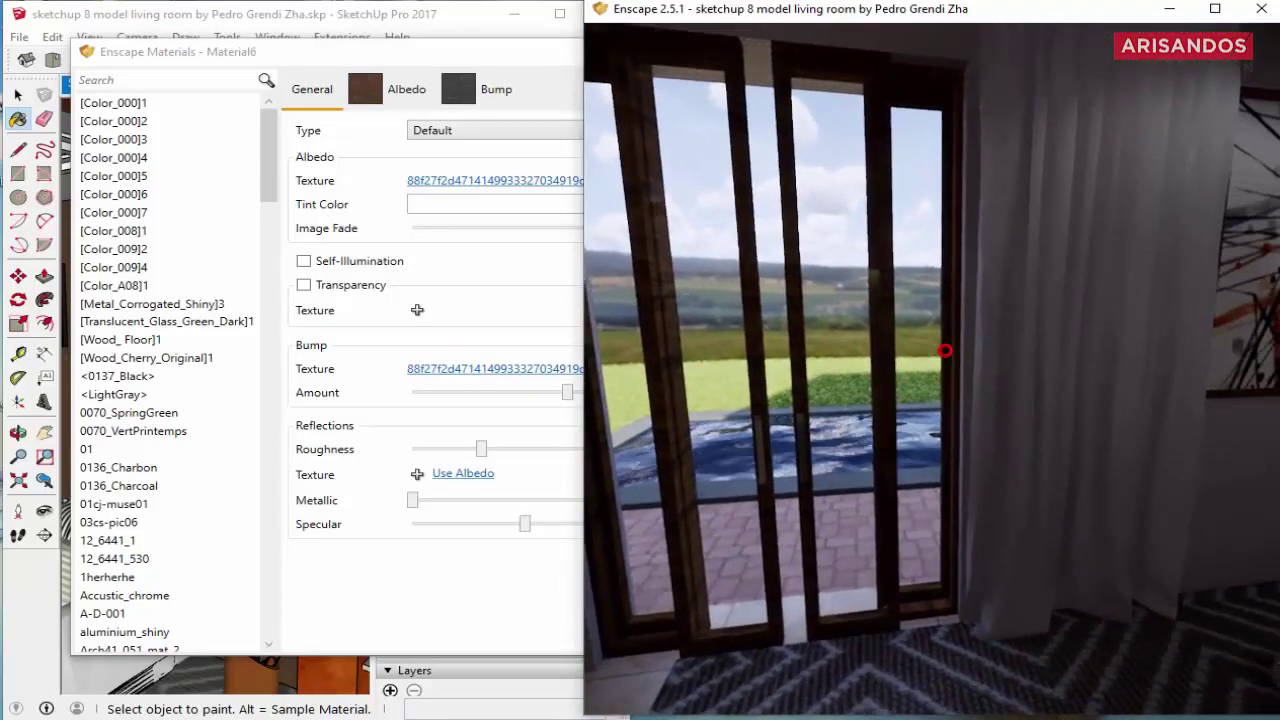
{"action": "mouse_move", "coordinate": [945, 350]}
{"action": "left_mouse_down"}
{"action": "mouse_move", "coordinate": [1084, 293]}
{"action": "mouse_move", "coordinate": [1072, 360]}
{"action": "left_mouse_up"}
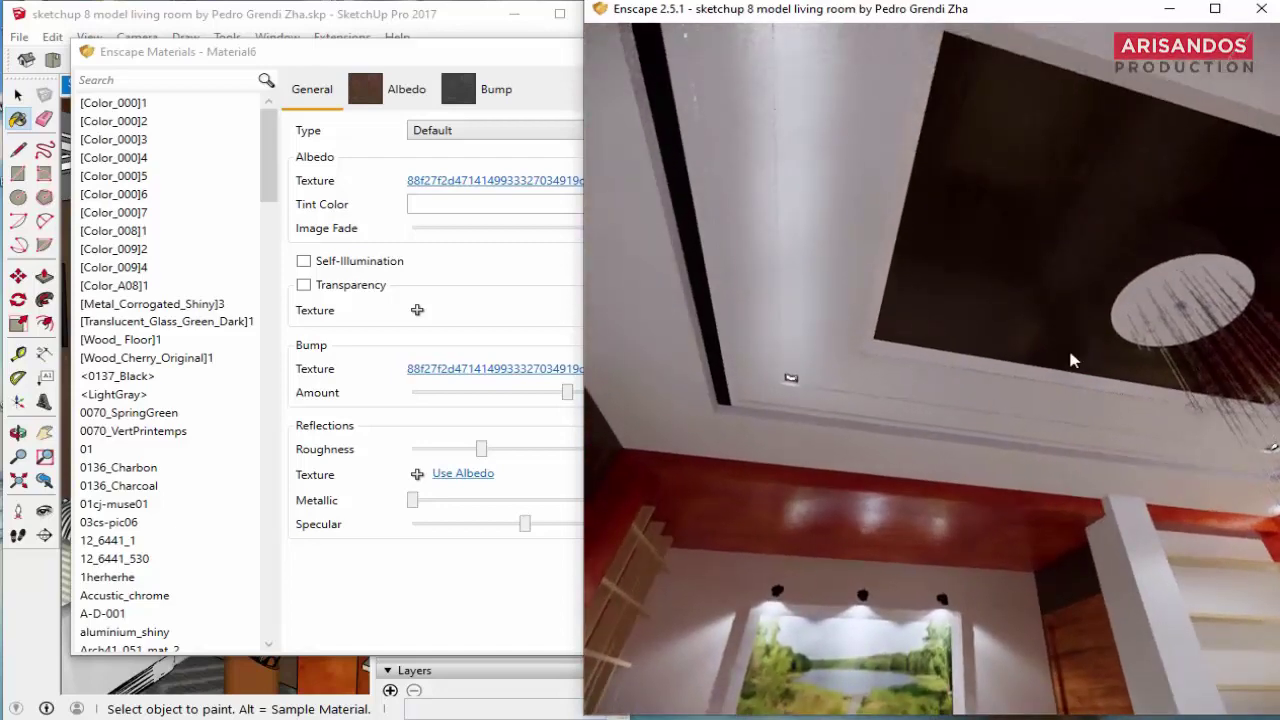
{"action": "left_click_drag", "start_coordinate": [883, 411], "coordinate": [1040, 401]}
Step: Close the material settings and turn the SketchUp camera up to the chandelier
{"action": "left_click", "coordinate": [437, 50]}
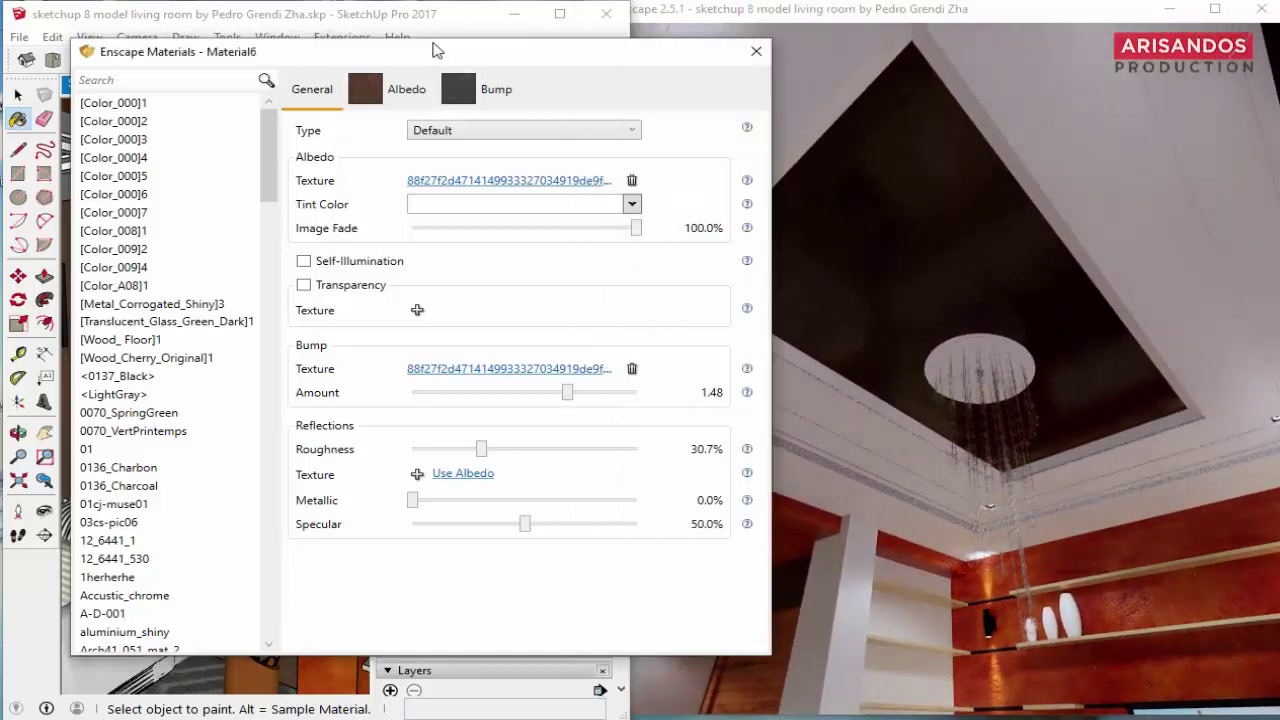
{"action": "left_click", "coordinate": [755, 52]}
{"action": "left_click", "coordinate": [44, 510]}
{"action": "mouse_move", "coordinate": [150, 400]}
{"action": "left_mouse_down"}
{"action": "mouse_move", "coordinate": [206, 285]}
{"action": "mouse_move", "coordinate": [210, 360]}
{"action": "mouse_move", "coordinate": [170, 400]}
{"action": "left_mouse_up"}
{"action": "middle_click_drag", "start_coordinate": [170, 400], "coordinate": [128, 450]}
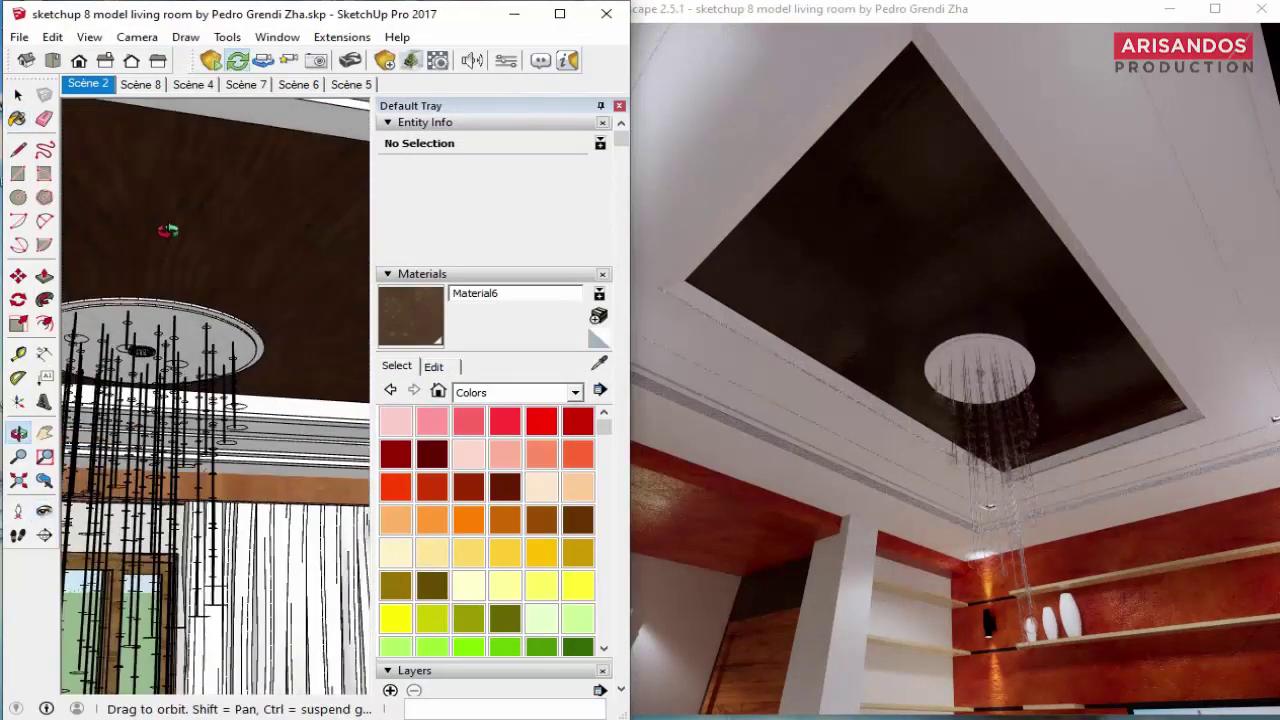
{"action": "scroll", "coordinate": [128, 451], "scroll_direction": "up", "scroll_amount": 2}
{"action": "scroll", "coordinate": [128, 451], "scroll_direction": "up", "scroll_amount": 2}
{"action": "scroll", "coordinate": [128, 451], "scroll_direction": "up", "scroll_amount": 2}
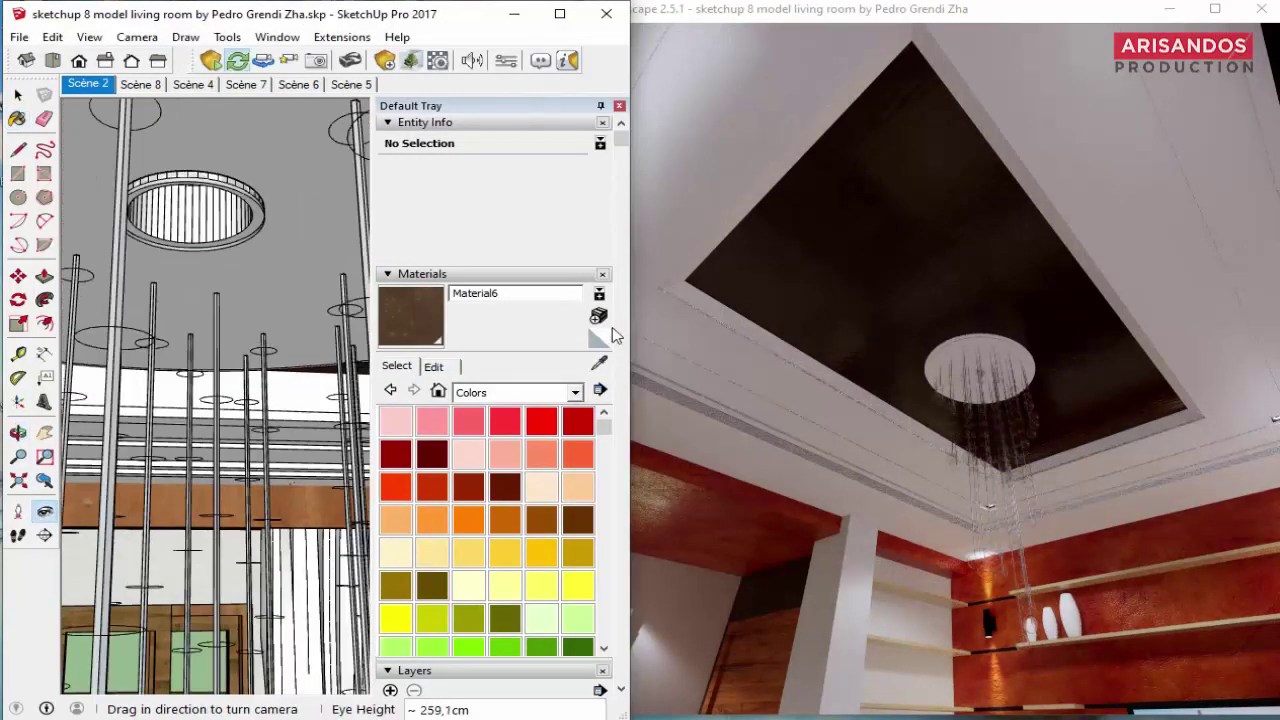
Step: Sample the chandelier disc material [Color_000]4 and enable Self-Illumination at 100000 cd/m²
{"action": "left_click", "coordinate": [603, 366]}
{"action": "scroll", "coordinate": [200, 220], "scroll_direction": "up", "scroll_amount": 2}
{"action": "scroll", "coordinate": [200, 220], "scroll_direction": "up", "scroll_amount": 2}
{"action": "left_click", "coordinate": [200, 220]}
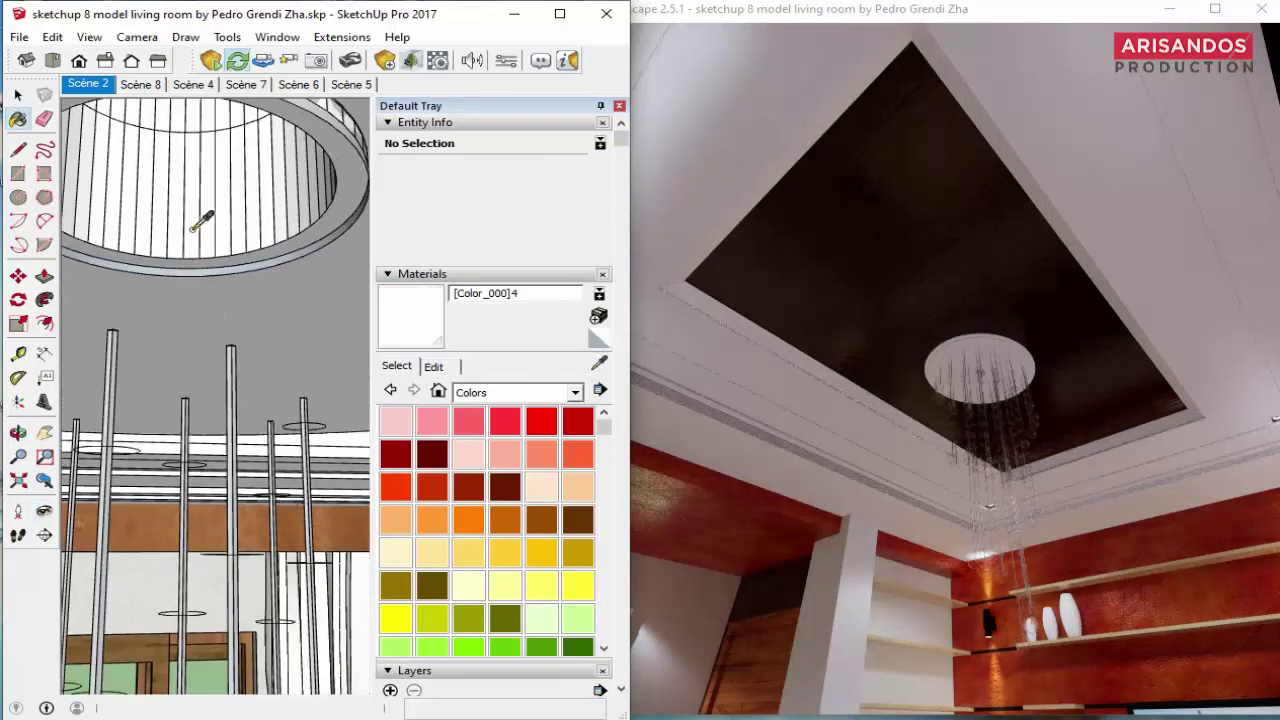
{"action": "left_click", "coordinate": [435, 61]}
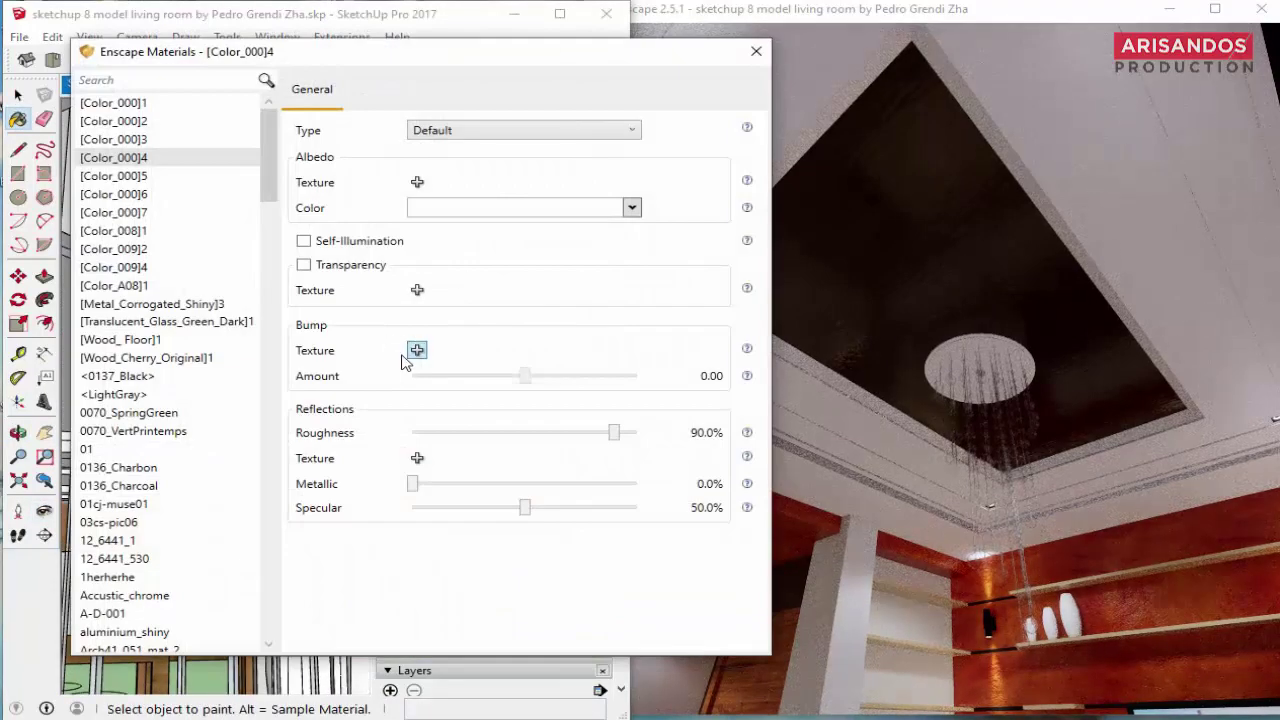
{"action": "left_click", "coordinate": [347, 243]}
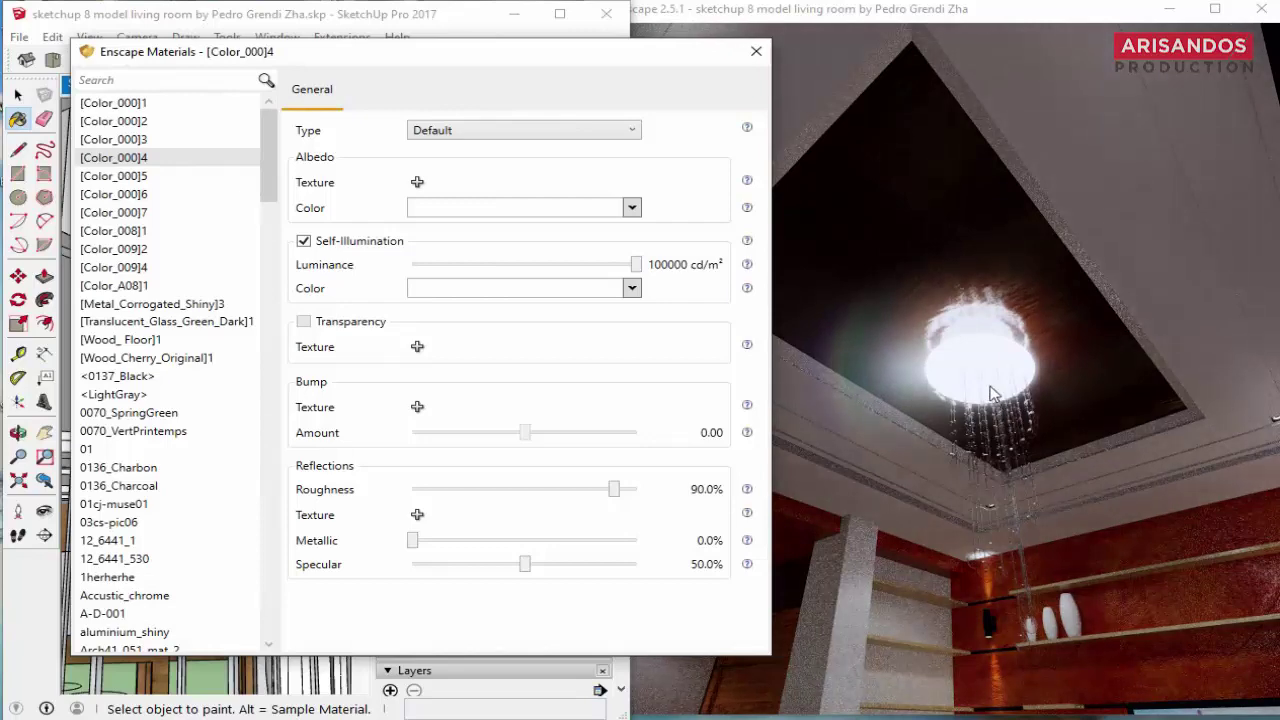
Step: Close the material settings and turn the view up toward the ceiling dome
{"action": "left_click", "coordinate": [755, 53]}
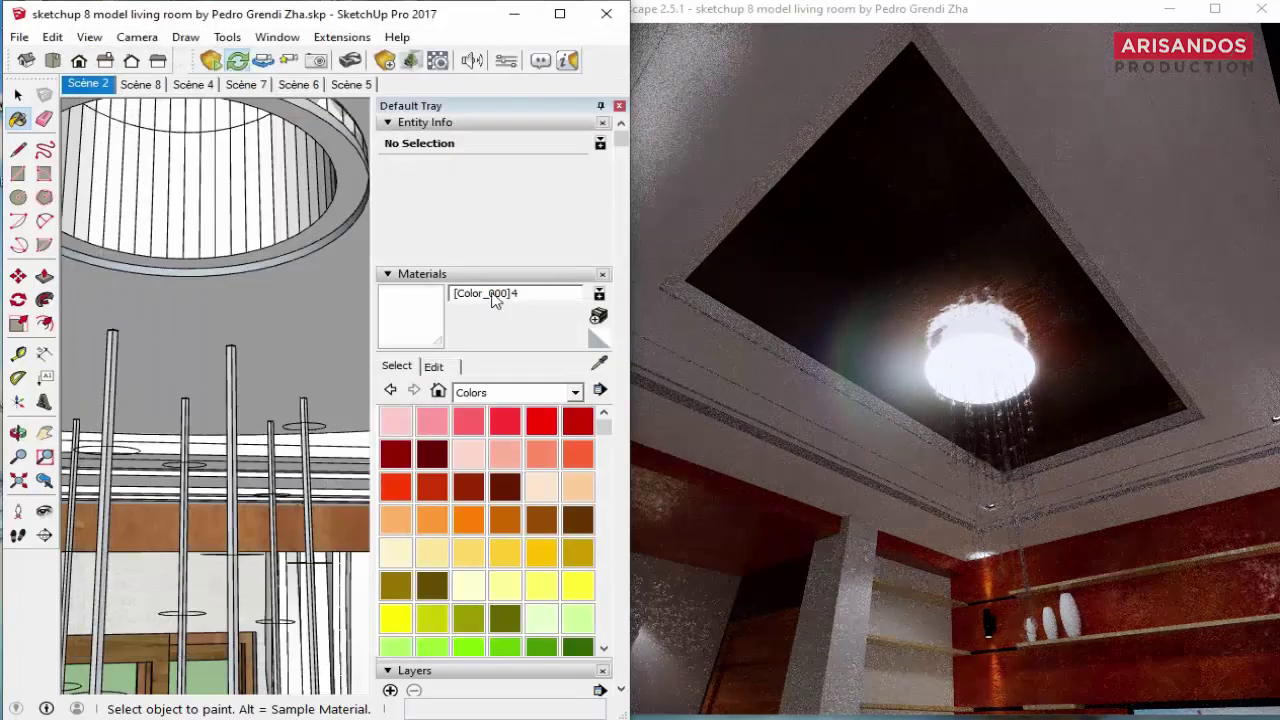
{"action": "middle_click_drag", "start_coordinate": [322, 248], "coordinate": [217, 173]}
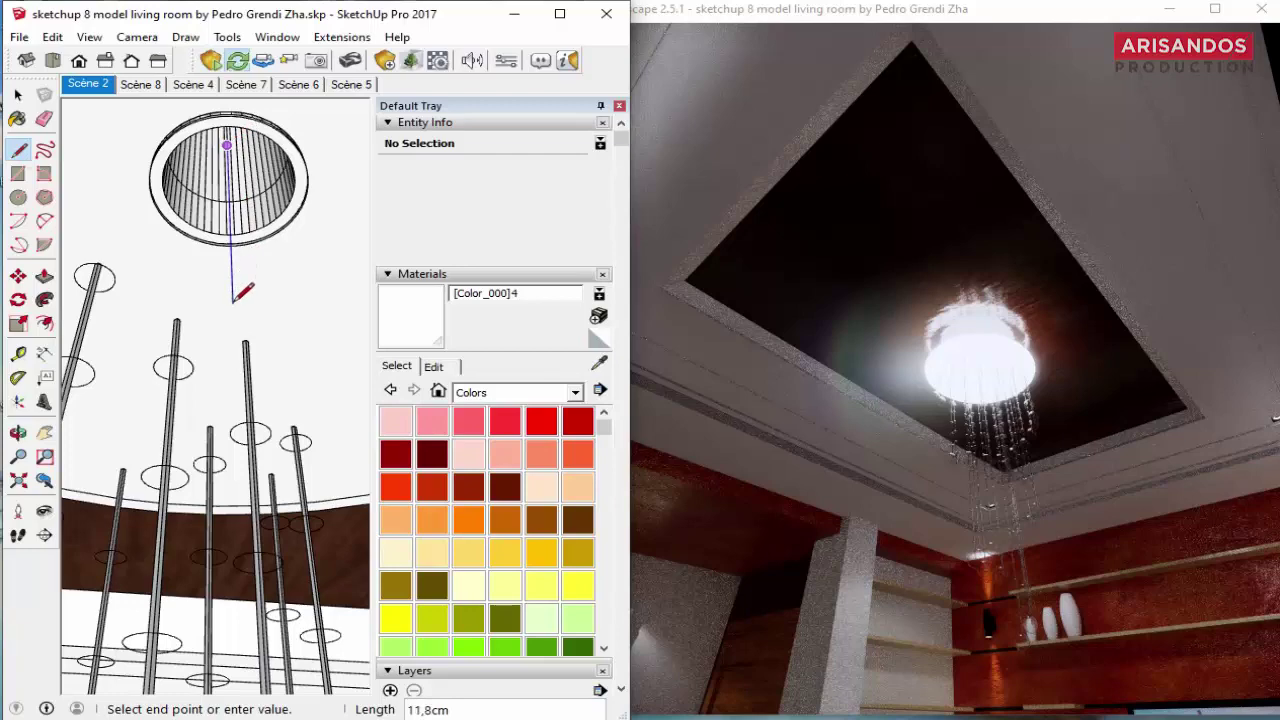
{"action": "mouse_move", "coordinate": [280, 287]}
{"action": "middle_mouse_down"}
{"action": "mouse_move", "coordinate": [108, 360]}
{"action": "mouse_move", "coordinate": [126, 277]}
{"action": "mouse_move", "coordinate": [163, 289]}
{"action": "mouse_move", "coordinate": [92, 466]}
{"action": "middle_mouse_up"}
{"action": "left_click", "coordinate": [45, 511]}
{"action": "left_click_drag", "start_coordinate": [300, 360], "coordinate": [310, 297]}
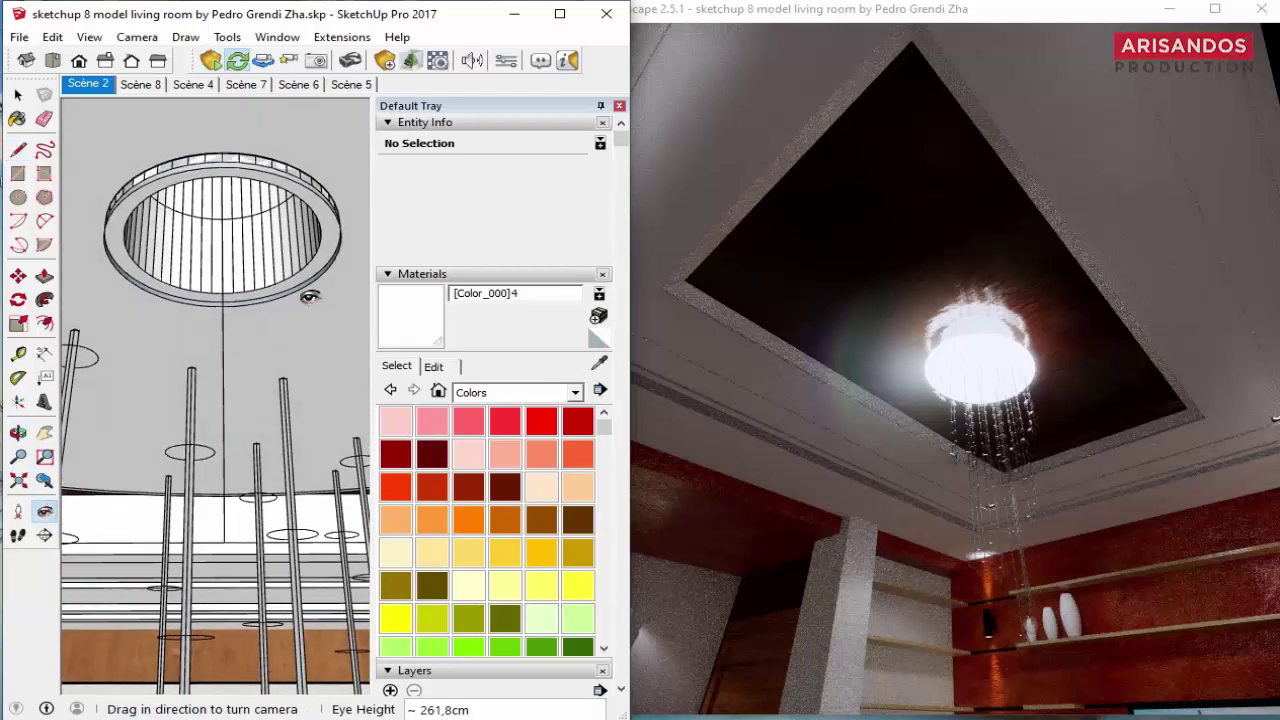
Step: Start placing a spot light under the dome, then abandon the attempt
{"action": "left_click", "coordinate": [381, 62]}
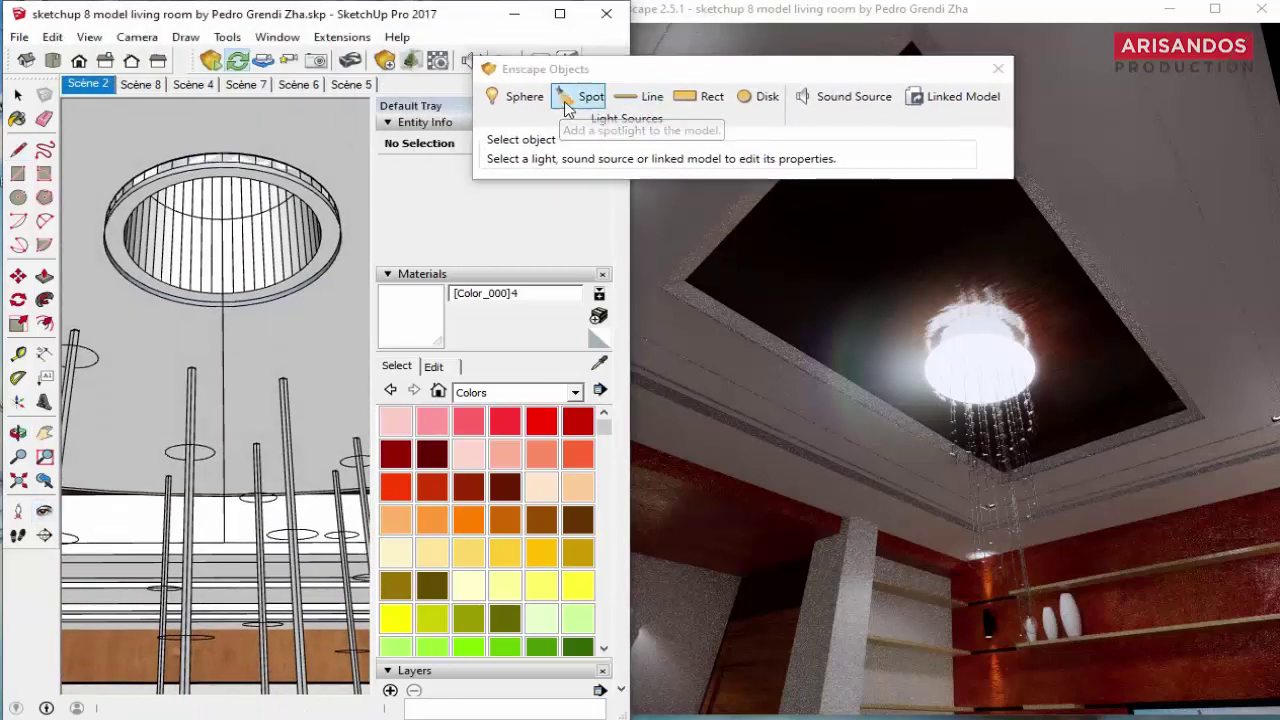
{"action": "left_click", "coordinate": [566, 98]}
{"action": "left_click", "coordinate": [222, 255]}
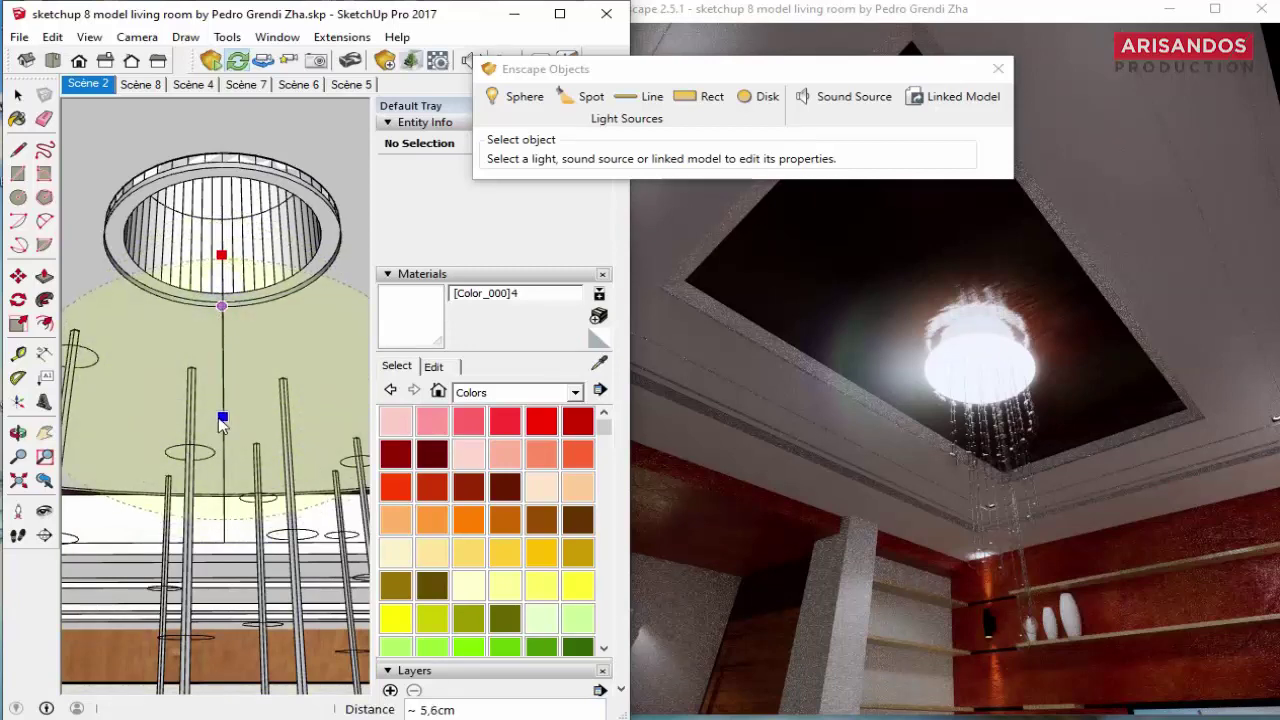
{"action": "middle_click_drag", "start_coordinate": [222, 423], "coordinate": [213, 413]}
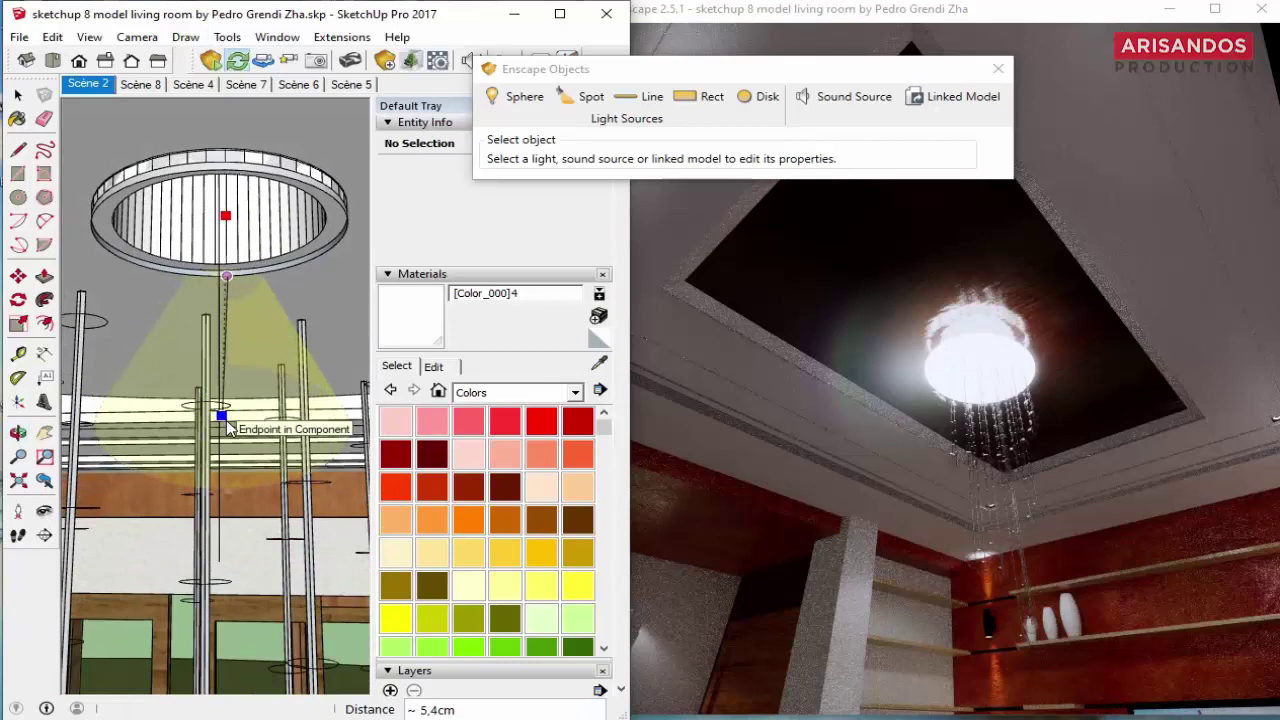
{"action": "left_click", "coordinate": [227, 424]}
Step: Place a spot light at the midpoint below the ceiling ring, aimed straight down
{"action": "left_click", "coordinate": [575, 100]}
{"action": "middle_click_drag", "start_coordinate": [225, 305], "coordinate": [222, 297]}
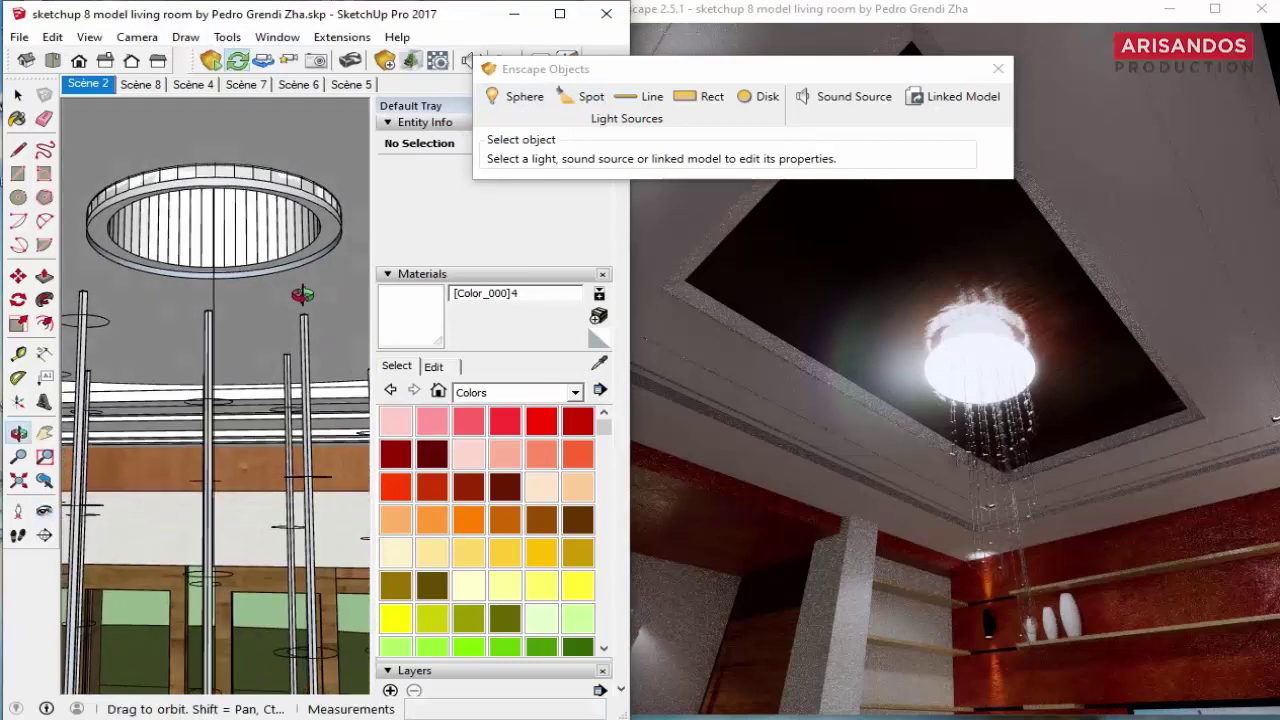
{"action": "left_click", "coordinate": [213, 313]}
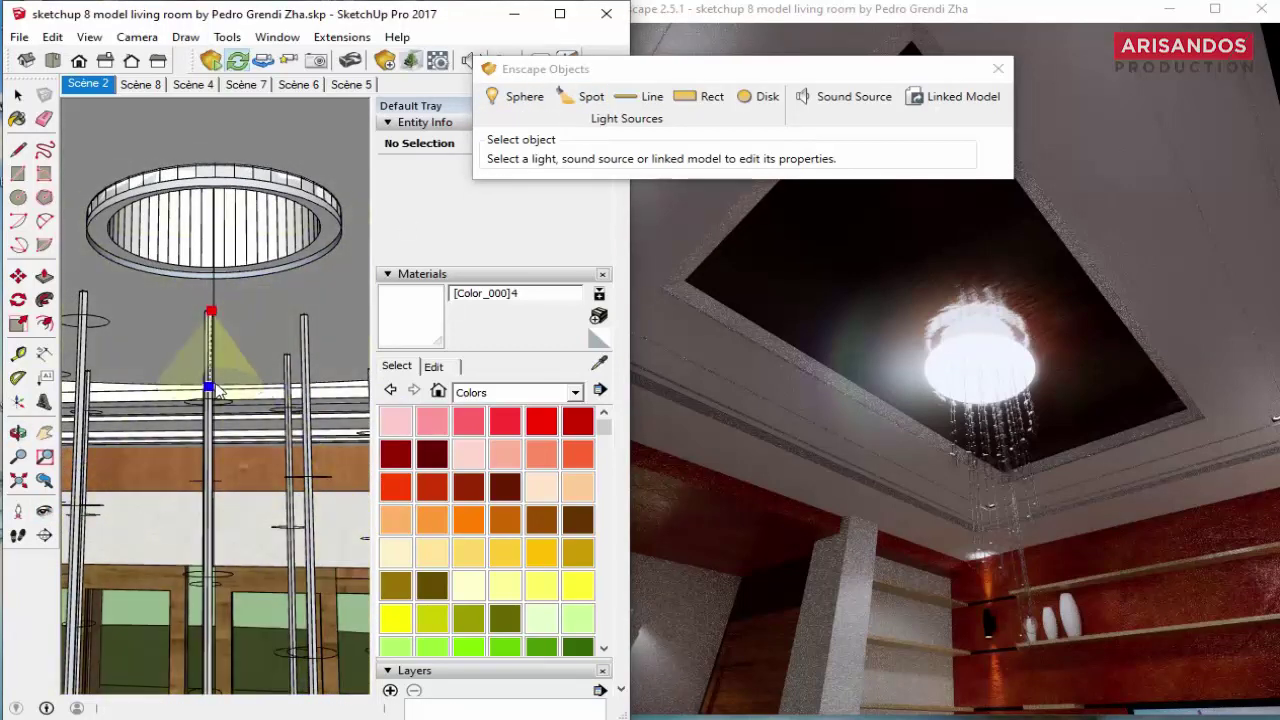
{"action": "middle_click_drag", "start_coordinate": [222, 437], "coordinate": [150, 393]}
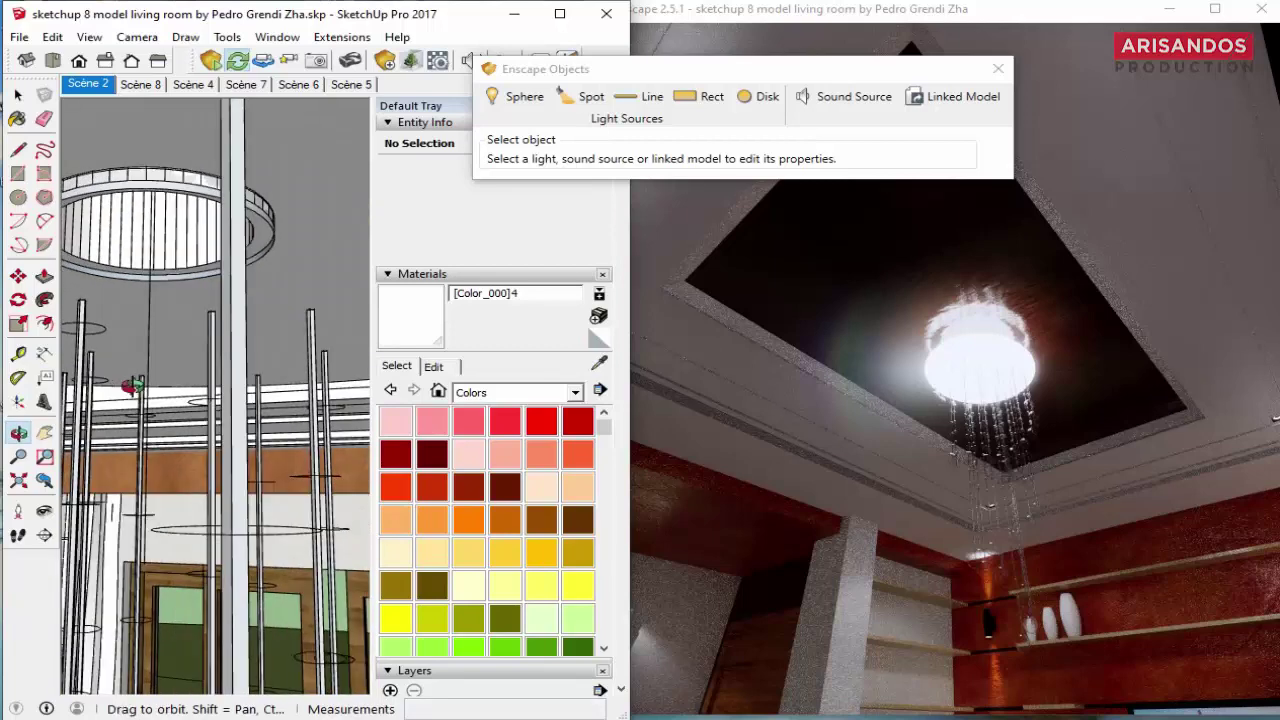
{"action": "left_click", "coordinate": [590, 100]}
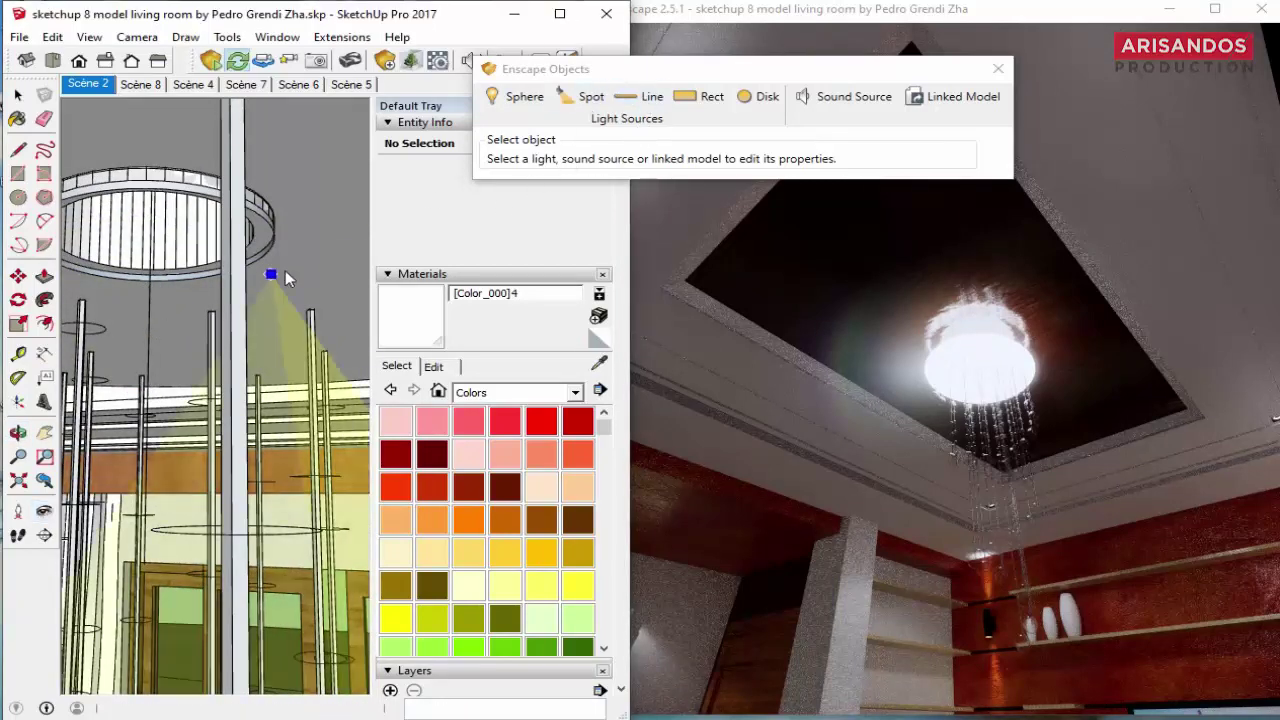
{"action": "left_click", "coordinate": [148, 300]}
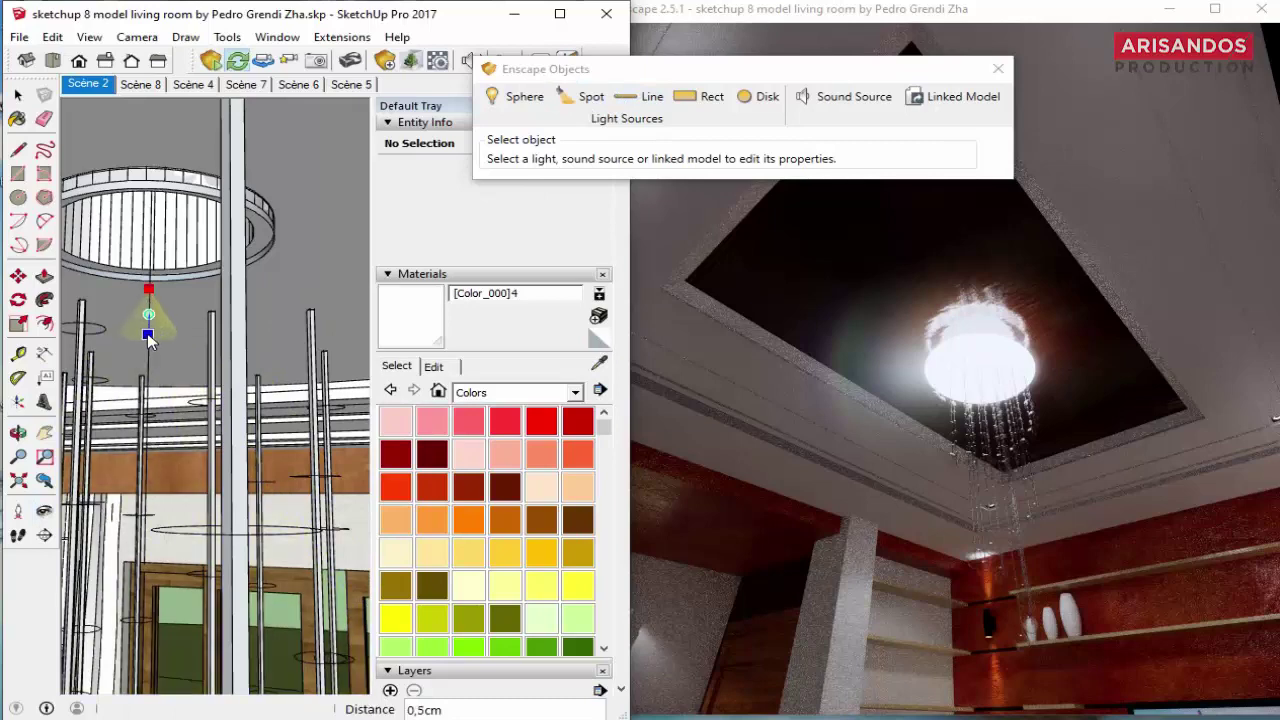
{"action": "left_click", "coordinate": [148, 338]}
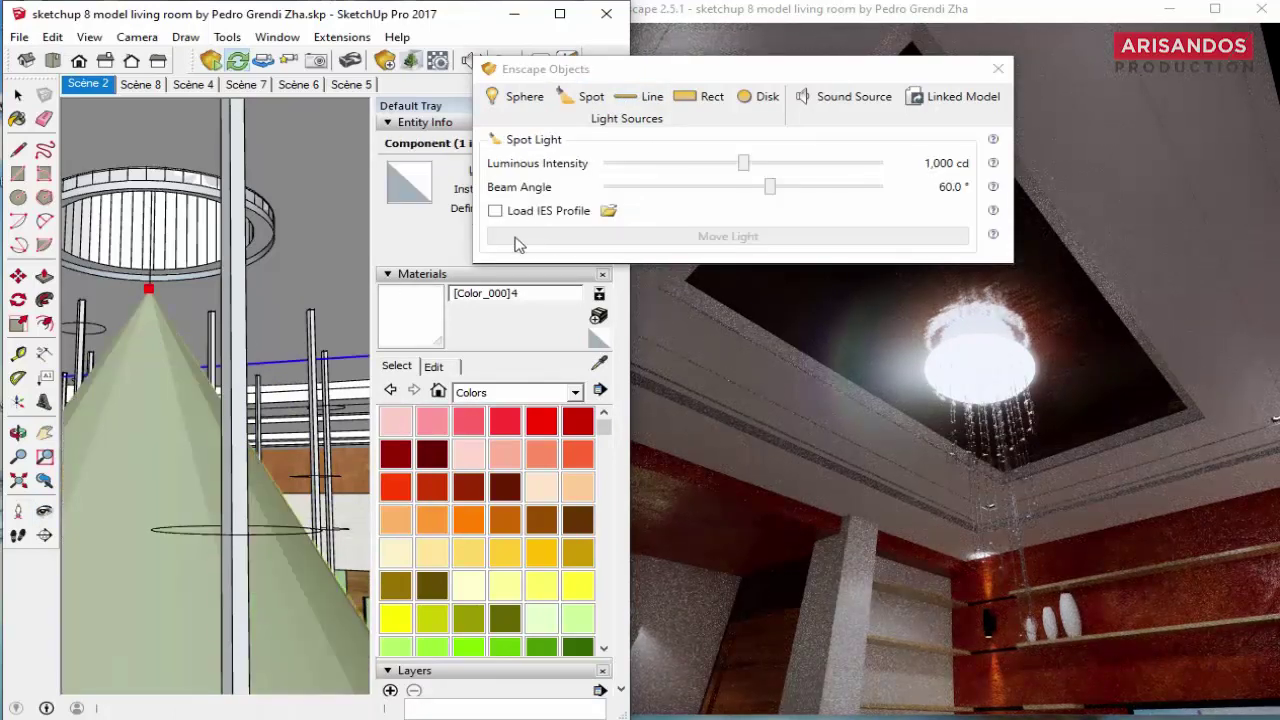
Step: Load the 3.IES profile onto the chandelier spot light and raise it to 35,705 cd
{"action": "left_click_drag", "start_coordinate": [861, 380], "coordinate": [1050, 105]}
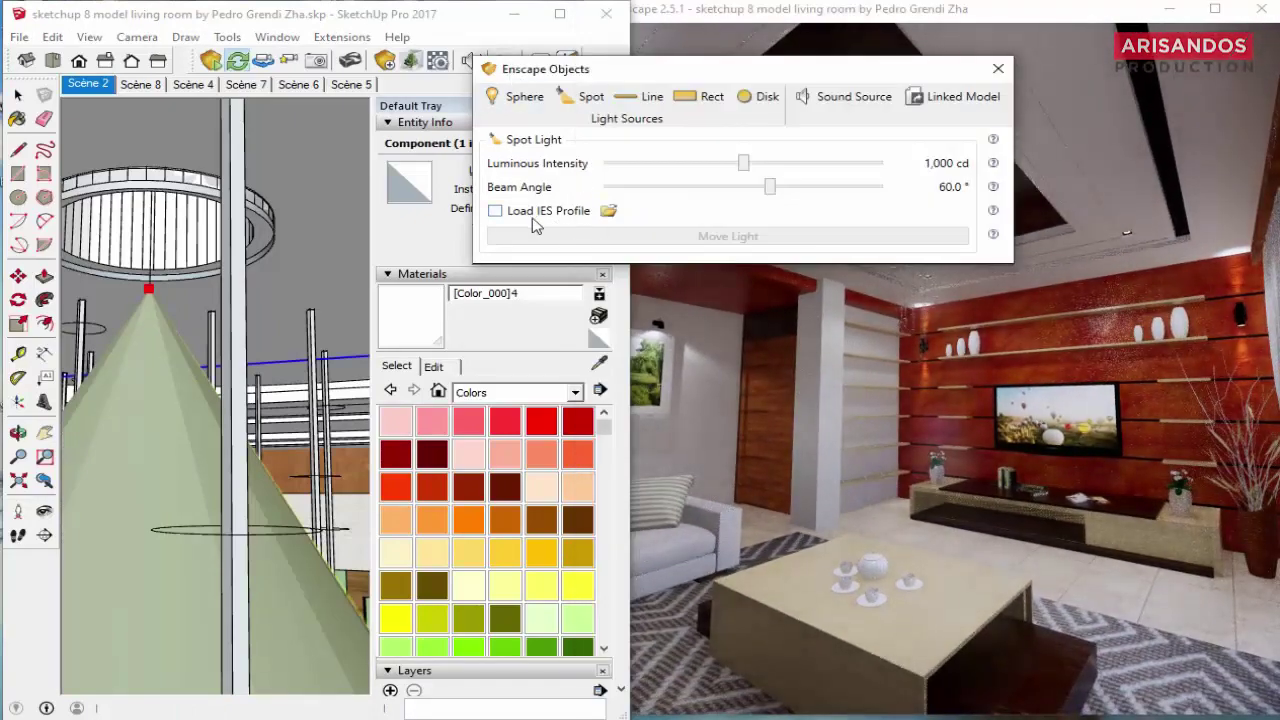
{"action": "left_click", "coordinate": [606, 209]}
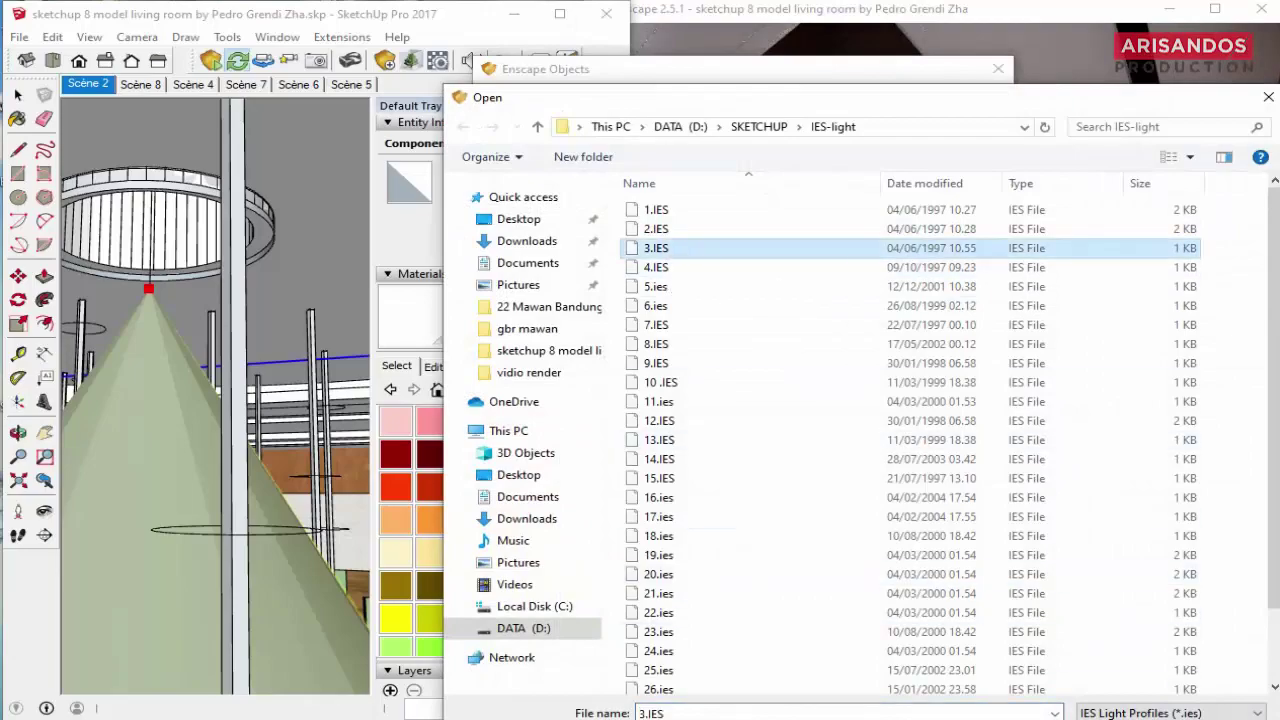
{"action": "key", "text": "Return"}
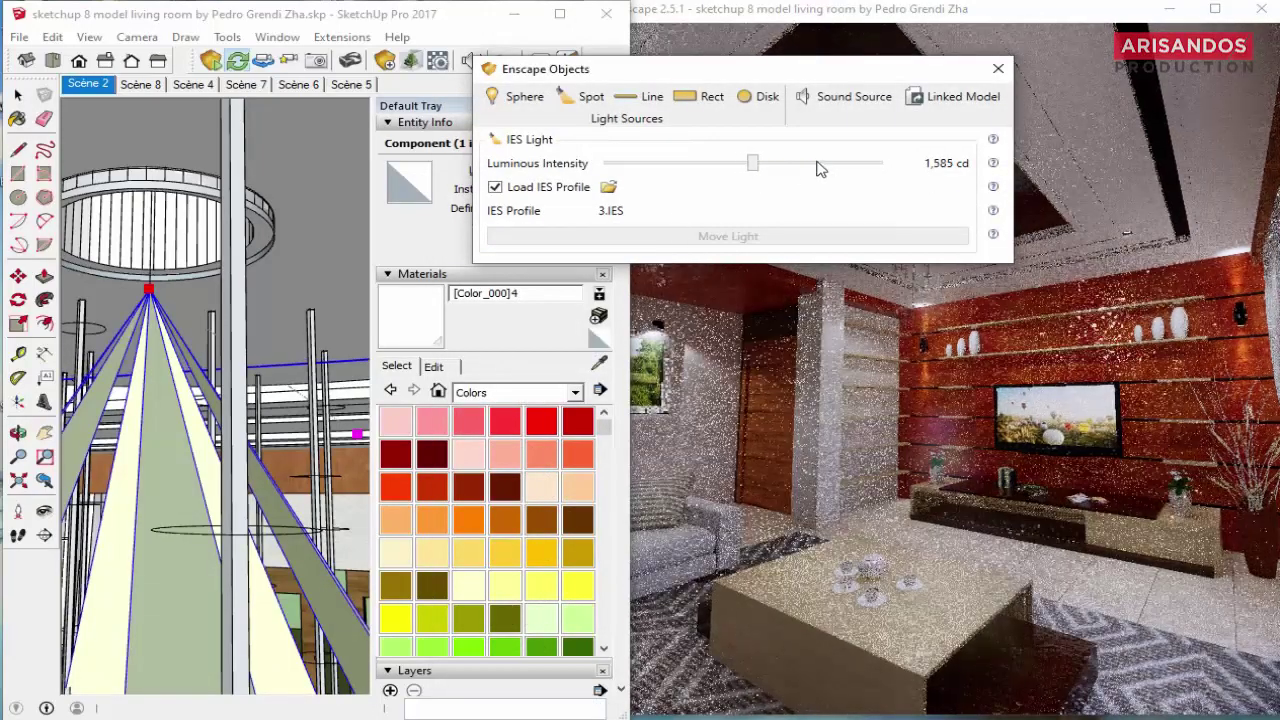
{"action": "left_click_drag", "start_coordinate": [753, 163], "coordinate": [816, 163]}
{"action": "mouse_move", "coordinate": [838, 72]}
{"action": "left_mouse_down"}
{"action": "mouse_move", "coordinate": [488, 100]}
{"action": "mouse_move", "coordinate": [558, 107]}
{"action": "left_mouse_up"}
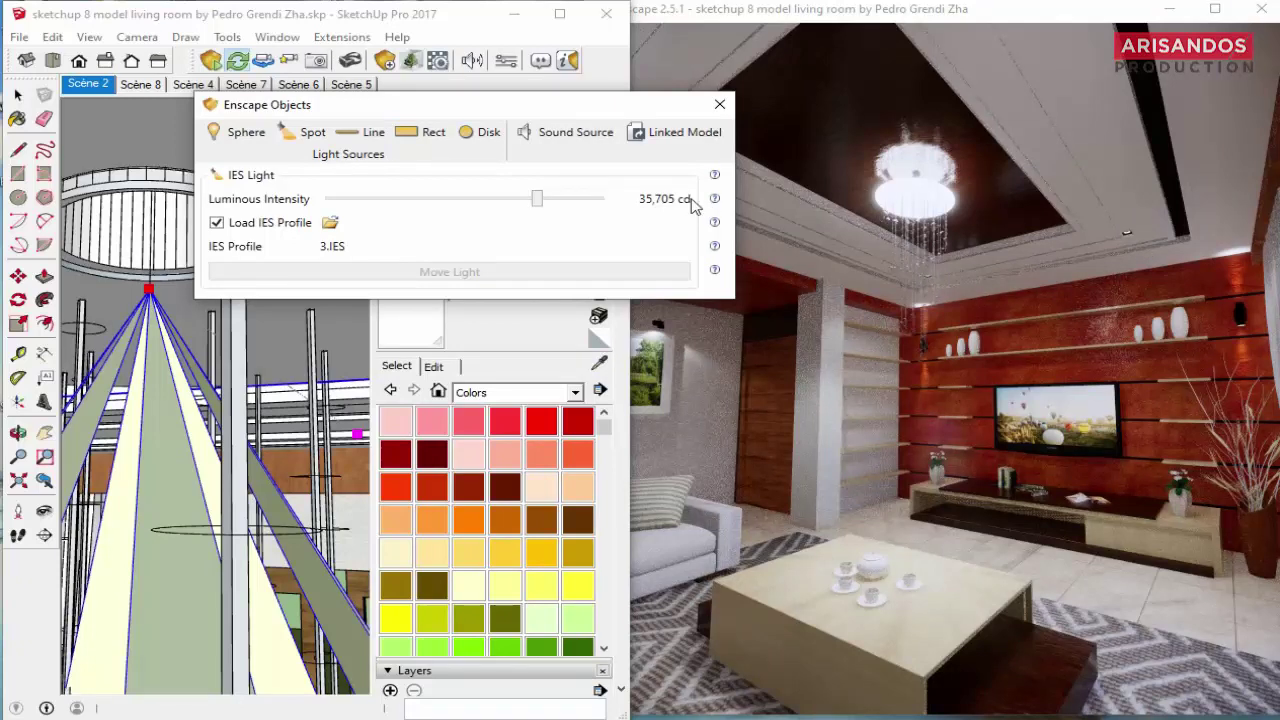
{"action": "left_click", "coordinate": [632, 214]}
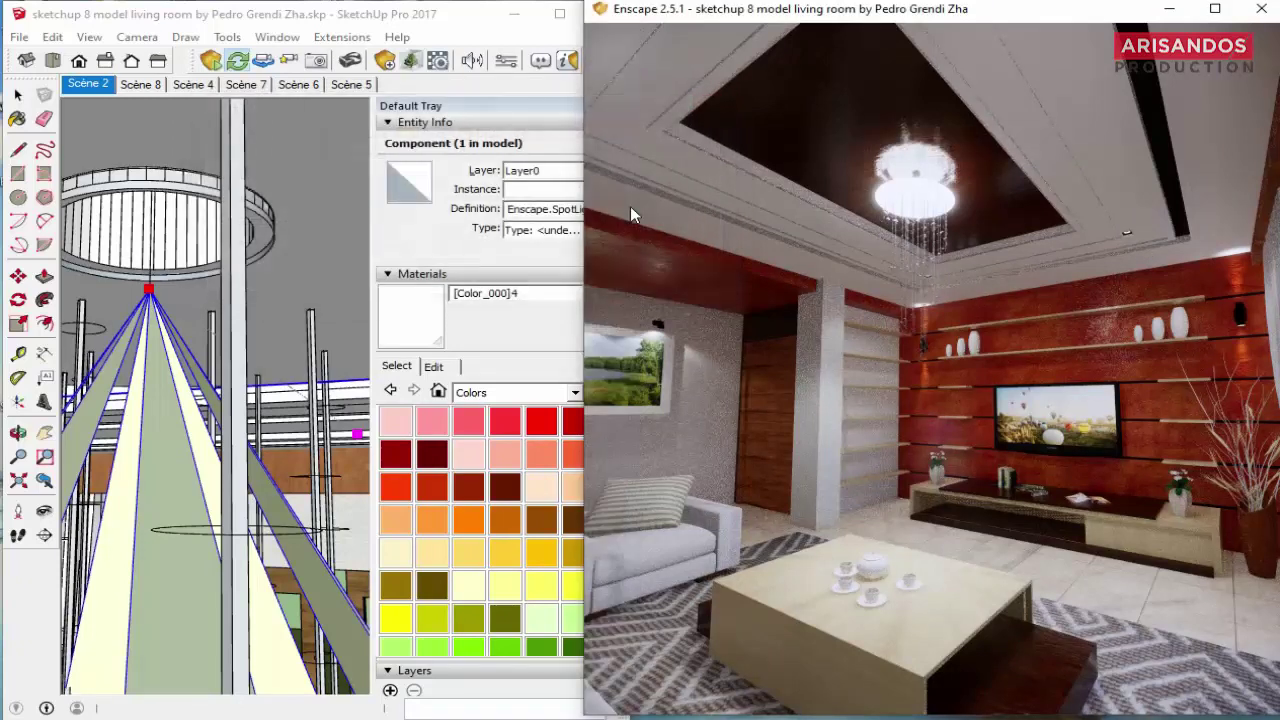
{"action": "left_click", "coordinate": [44, 511]}
{"action": "left_click_drag", "start_coordinate": [214, 334], "coordinate": [304, 412]}
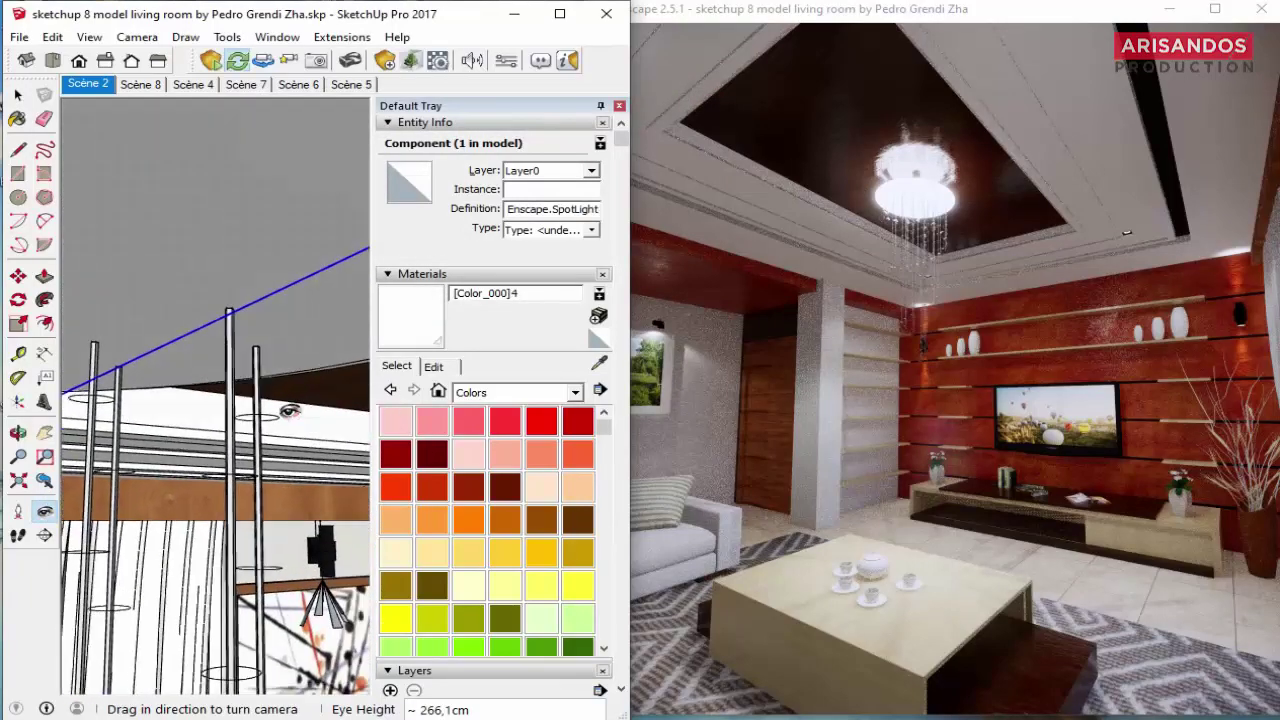
{"action": "mouse_move", "coordinate": [304, 412]}
{"action": "middle_mouse_down"}
{"action": "mouse_move", "coordinate": [184, 366]}
{"action": "mouse_move", "coordinate": [120, 400]}
{"action": "mouse_move", "coordinate": [320, 516]}
{"action": "mouse_move", "coordinate": [309, 466]}
{"action": "mouse_move", "coordinate": [197, 423]}
{"action": "mouse_move", "coordinate": [58, 500]}
{"action": "mouse_move", "coordinate": [300, 535]}
{"action": "mouse_move", "coordinate": [209, 508]}
{"action": "middle_mouse_up"}
{"action": "left_click_drag", "start_coordinate": [209, 508], "coordinate": [143, 260]}
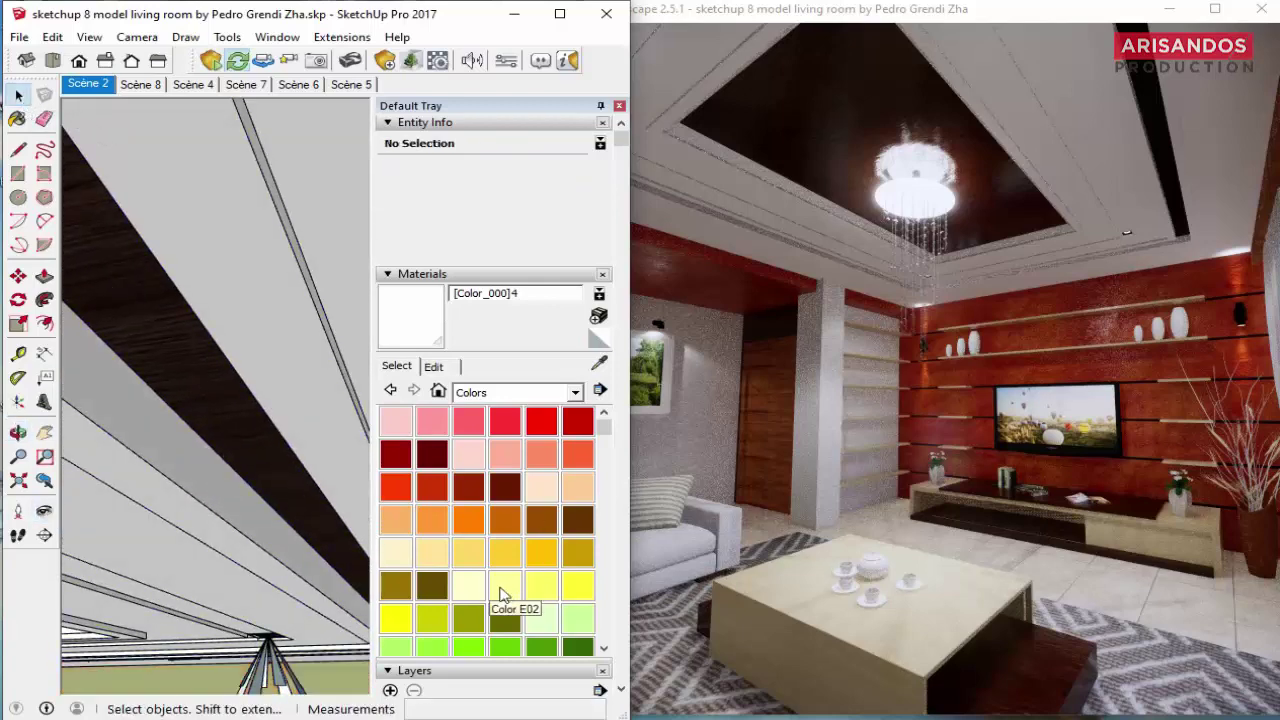
Step: Create the emissive lampu material, paint a cove face, and set 100000 cd/m² self-illumination
{"action": "left_click", "coordinate": [596, 318]}
{"action": "type", "text": "emissive lampu"}
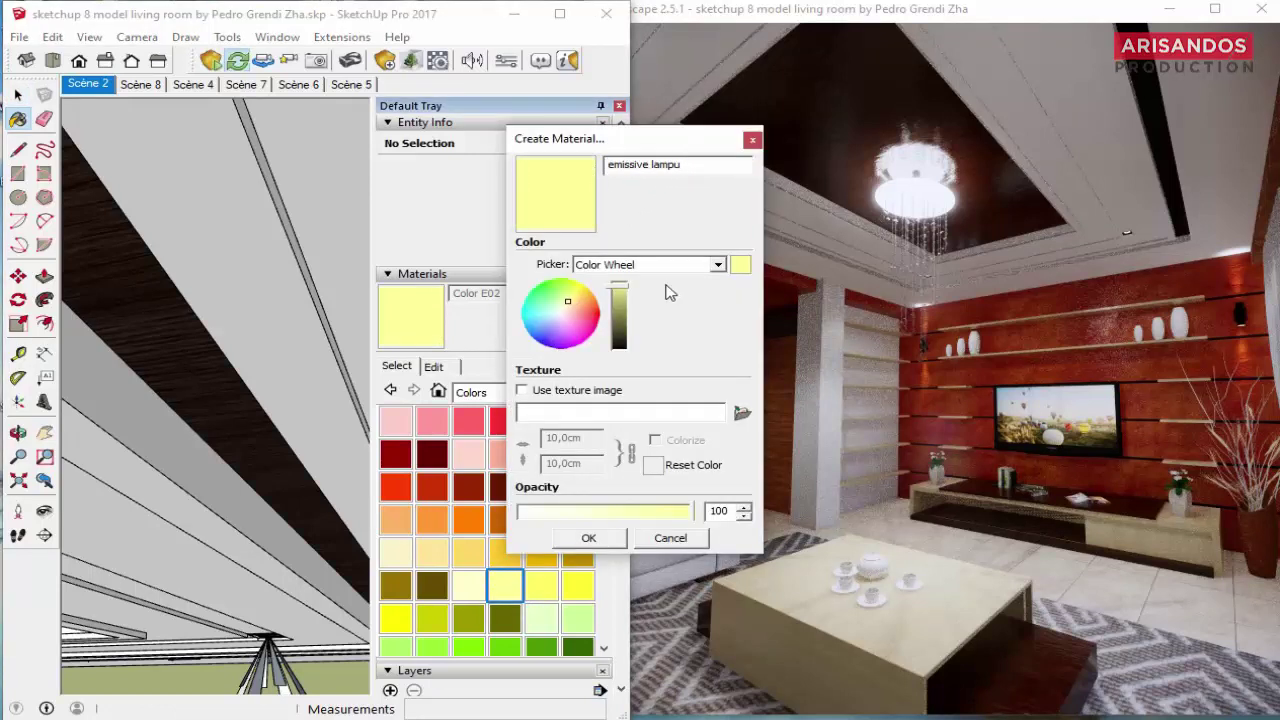
{"action": "left_click", "coordinate": [590, 538]}
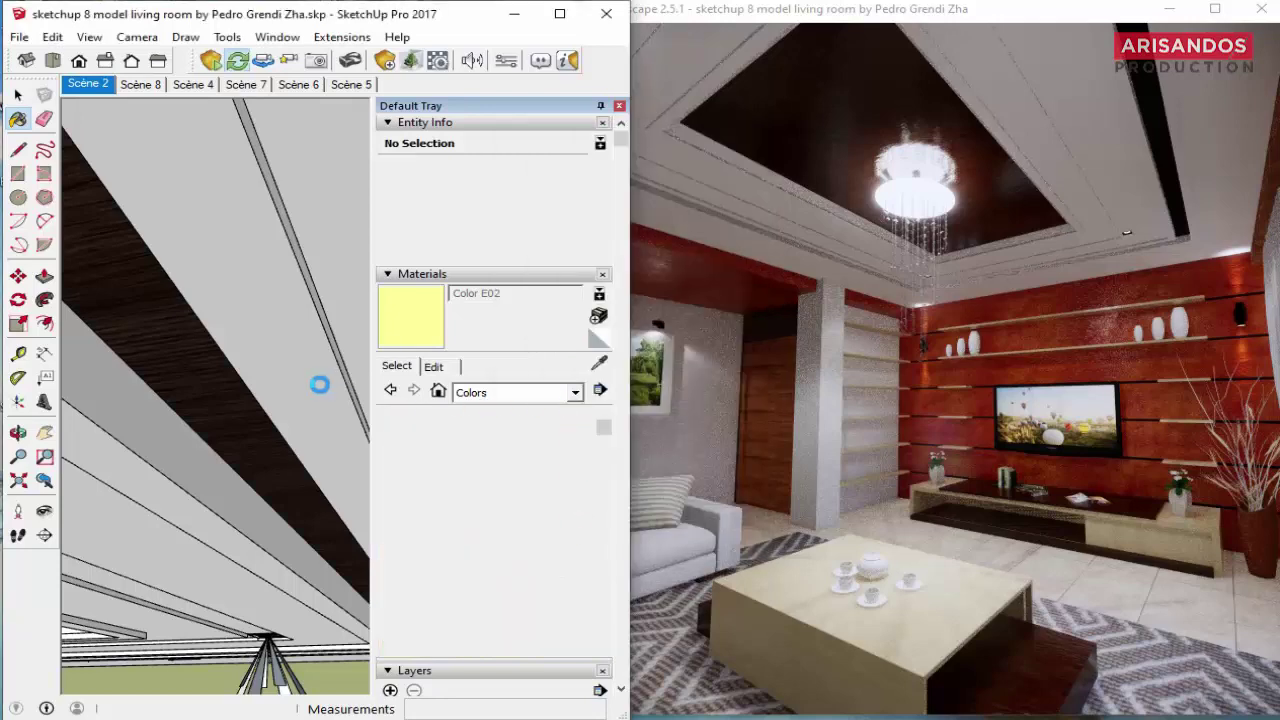
{"action": "left_click", "coordinate": [195, 452]}
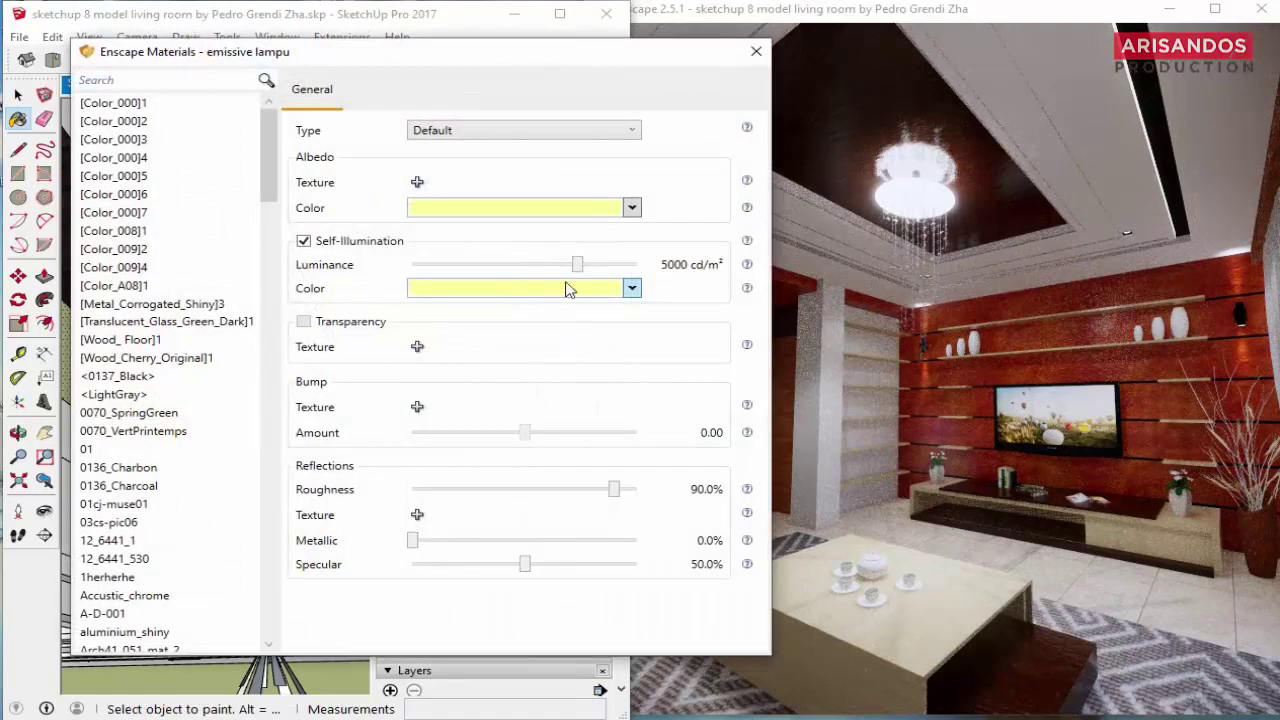
{"action": "left_click_drag", "start_coordinate": [577, 264], "coordinate": [702, 270]}
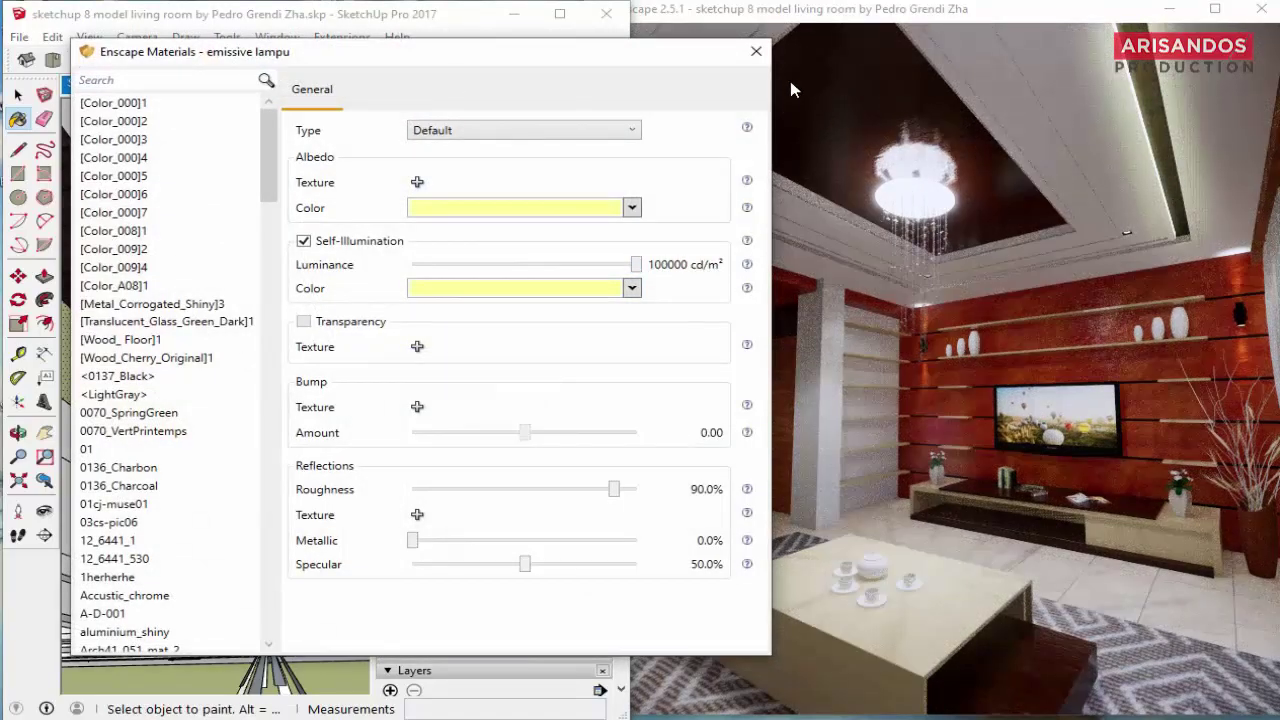
{"action": "left_click", "coordinate": [756, 51]}
Step: Paint the vertical cove face with emissive lampu as well
{"action": "left_click", "coordinate": [44, 510]}
{"action": "left_click_drag", "start_coordinate": [271, 443], "coordinate": [304, 543]}
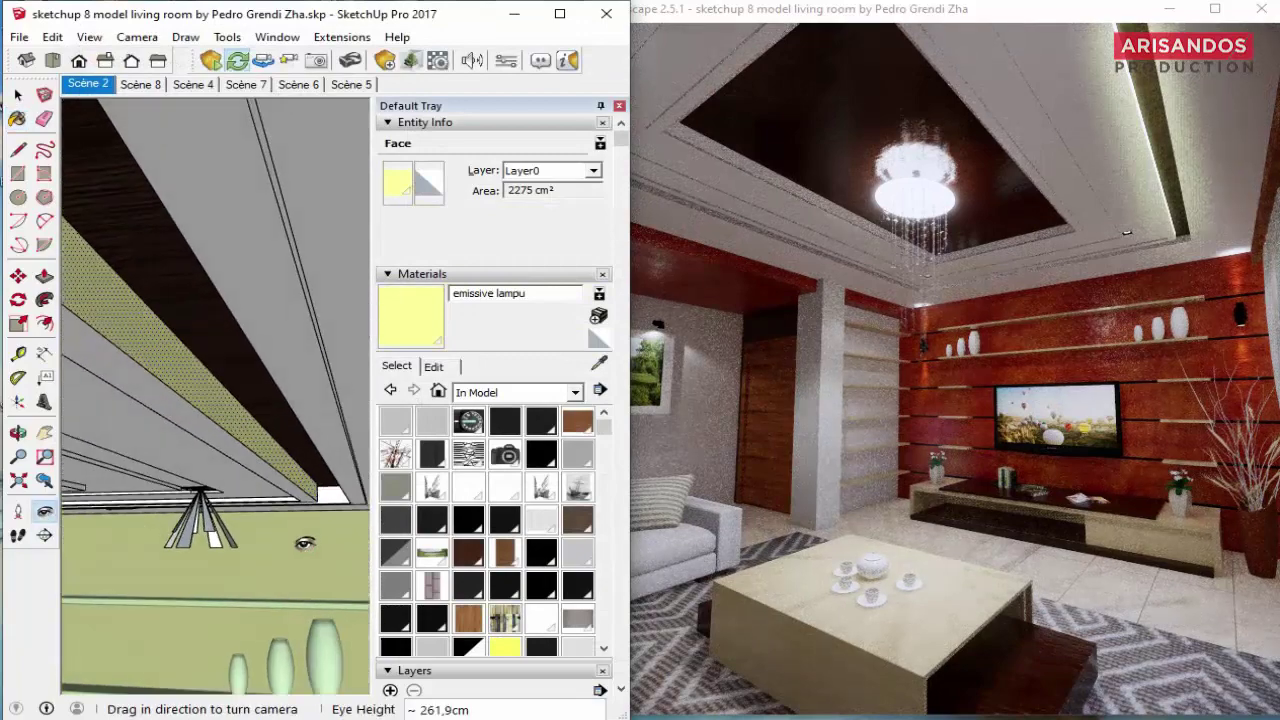
{"action": "mouse_move", "coordinate": [304, 543]}
{"action": "middle_mouse_down"}
{"action": "mouse_move", "coordinate": [40, 250]}
{"action": "mouse_move", "coordinate": [122, 283]}
{"action": "middle_mouse_up"}
{"action": "left_click", "coordinate": [105, 257]}
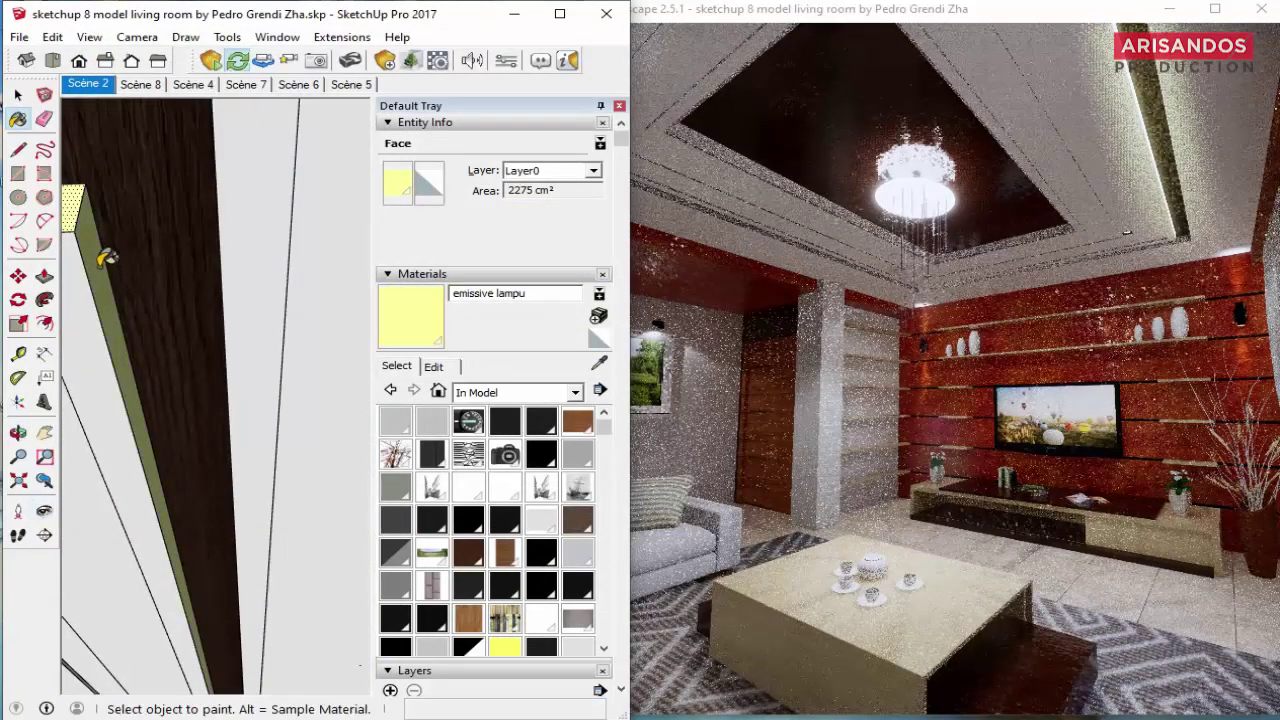
{"action": "middle_click_drag", "start_coordinate": [180, 317], "coordinate": [271, 337]}
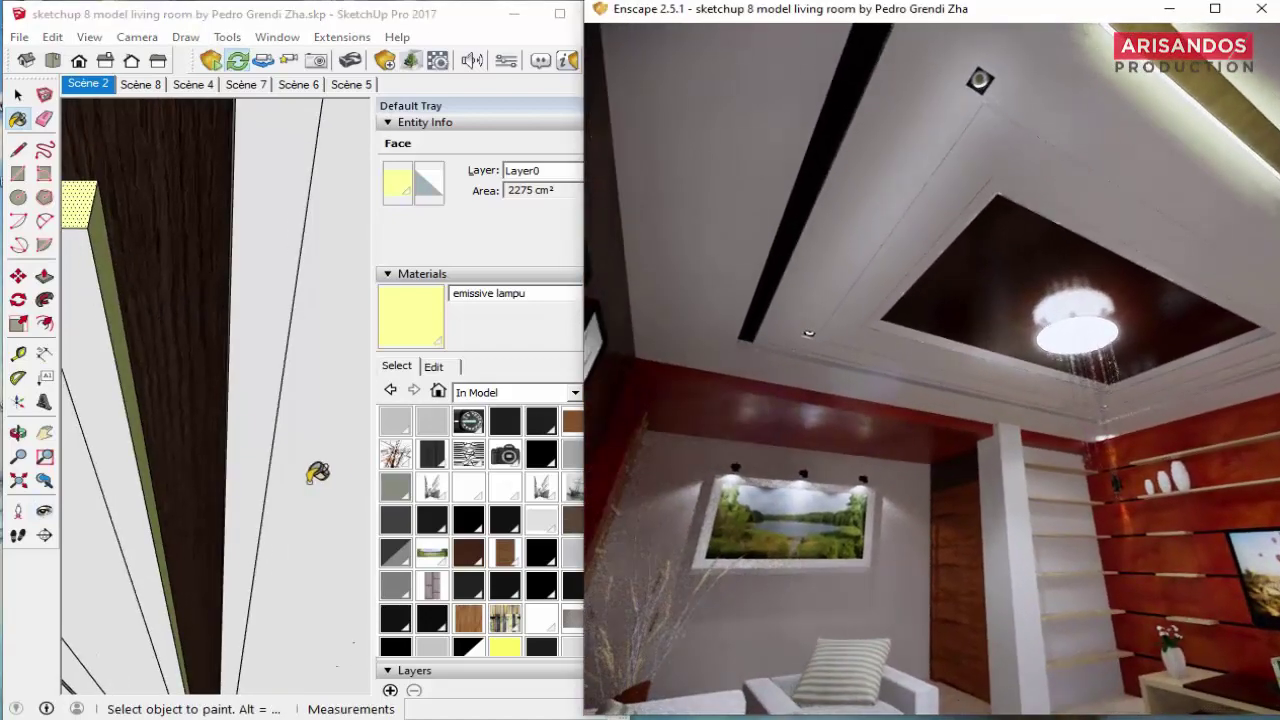
Step: Orbit the SketchUp view around the wood column, dark beam and ceiling recess
{"action": "mouse_move", "coordinate": [317, 473]}
{"action": "middle_mouse_down"}
{"action": "mouse_move", "coordinate": [251, 420]}
{"action": "mouse_move", "coordinate": [223, 466]}
{"action": "mouse_move", "coordinate": [290, 410]}
{"action": "middle_mouse_up"}
{"action": "left_click", "coordinate": [44, 514]}
{"action": "mouse_move", "coordinate": [183, 523]}
{"action": "left_mouse_down"}
{"action": "mouse_move", "coordinate": [170, 469]}
{"action": "mouse_move", "coordinate": [84, 452]}
{"action": "left_mouse_up"}
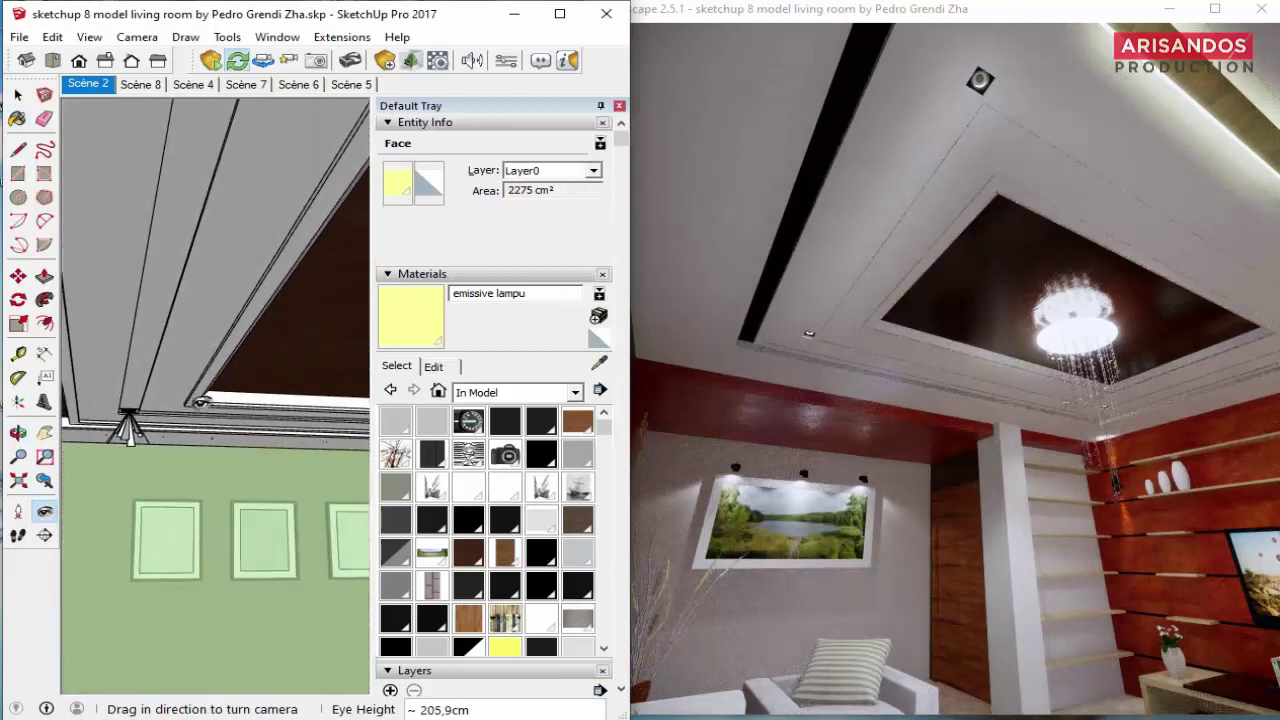
{"action": "mouse_move", "coordinate": [200, 402]}
{"action": "middle_mouse_down"}
{"action": "mouse_move", "coordinate": [250, 433]}
{"action": "mouse_move", "coordinate": [246, 369]}
{"action": "middle_mouse_up"}
{"action": "left_click_drag", "start_coordinate": [246, 369], "coordinate": [300, 420]}
{"action": "mouse_move", "coordinate": [300, 420]}
{"action": "middle_mouse_down"}
{"action": "mouse_move", "coordinate": [217, 536]}
{"action": "mouse_move", "coordinate": [210, 495]}
{"action": "middle_mouse_up"}
{"action": "left_click_drag", "start_coordinate": [210, 495], "coordinate": [203, 455]}
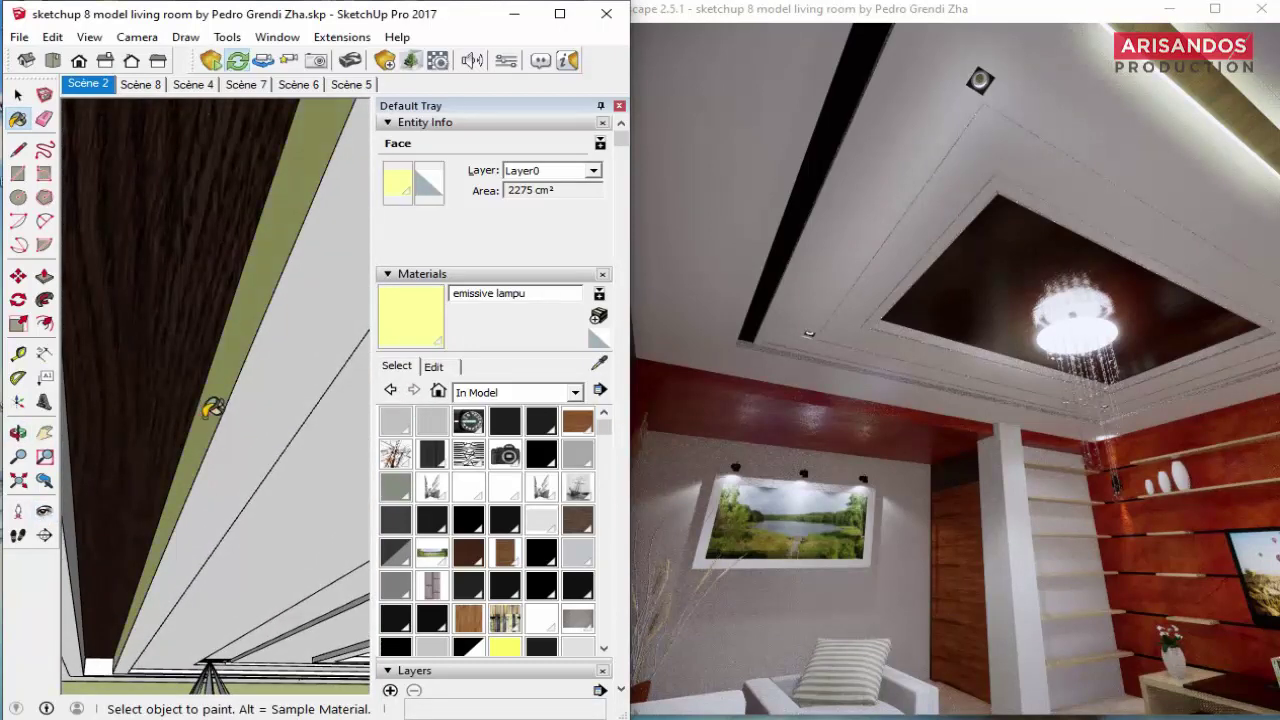
{"action": "mouse_move", "coordinate": [213, 408]}
{"action": "middle_mouse_down"}
{"action": "mouse_move", "coordinate": [243, 449]}
{"action": "mouse_move", "coordinate": [183, 657]}
{"action": "mouse_move", "coordinate": [70, 545]}
{"action": "middle_mouse_up"}
{"action": "mouse_move", "coordinate": [186, 563]}
{"action": "left_mouse_down"}
{"action": "mouse_move", "coordinate": [257, 614]}
{"action": "mouse_move", "coordinate": [186, 434]}
{"action": "mouse_move", "coordinate": [418, 400]}
{"action": "left_mouse_up"}
{"action": "mouse_move", "coordinate": [257, 466]}
{"action": "middle_mouse_down"}
{"action": "mouse_move", "coordinate": [257, 486]}
{"action": "mouse_move", "coordinate": [200, 366]}
{"action": "mouse_move", "coordinate": [168, 405]}
{"action": "middle_mouse_up"}
{"action": "left_click", "coordinate": [45, 511]}
{"action": "mouse_move", "coordinate": [100, 495]}
{"action": "left_mouse_down"}
{"action": "mouse_move", "coordinate": [149, 471]}
{"action": "mouse_move", "coordinate": [206, 486]}
{"action": "mouse_move", "coordinate": [320, 471]}
{"action": "mouse_move", "coordinate": [275, 490]}
{"action": "left_mouse_up"}
{"action": "scroll", "coordinate": [275, 490], "scroll_direction": "up", "scroll_amount": 3}
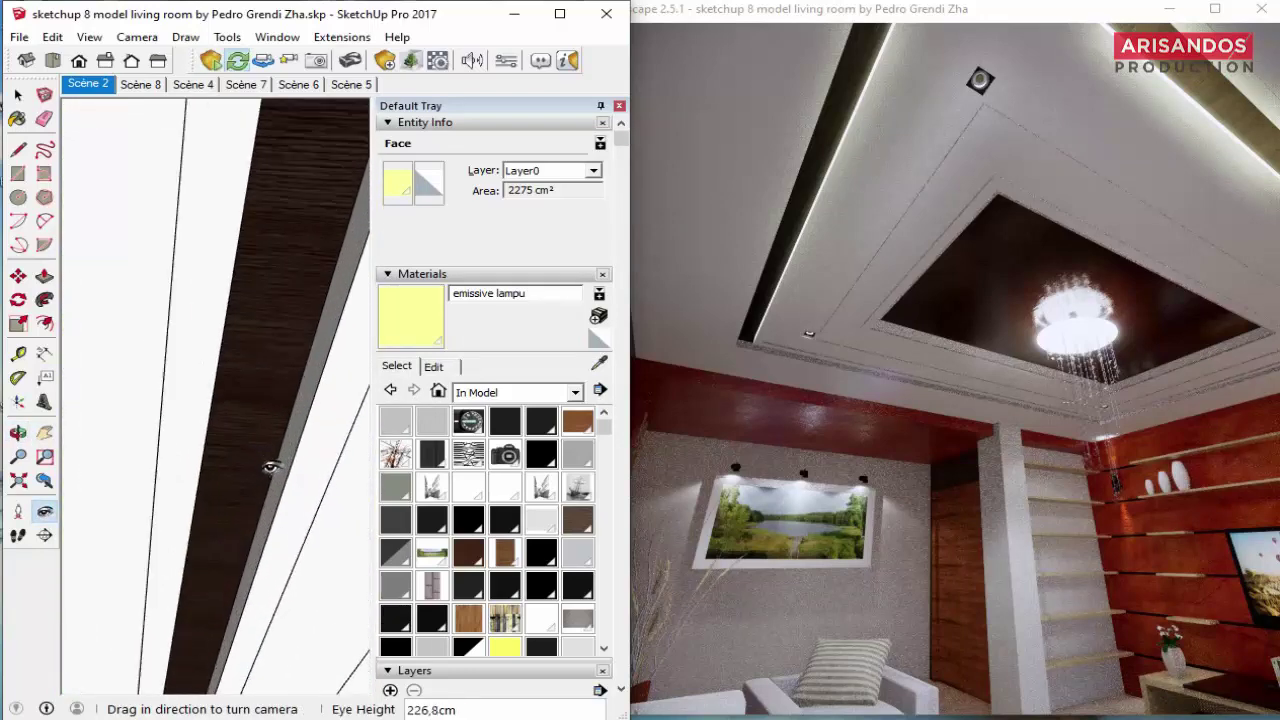
{"action": "scroll", "coordinate": [271, 466], "scroll_direction": "up", "scroll_amount": 3}
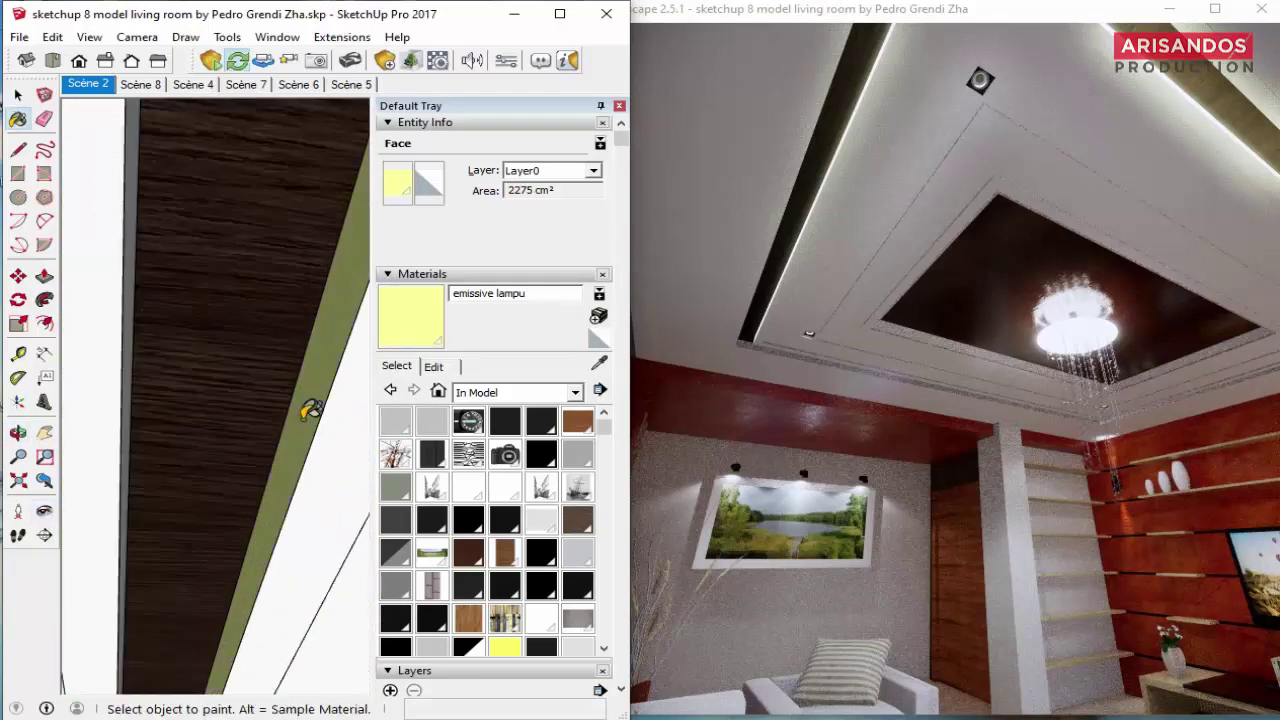
Step: Look straight up at the glowing cove ceiling in the Enscape render
{"action": "left_click", "coordinate": [1008, 446]}
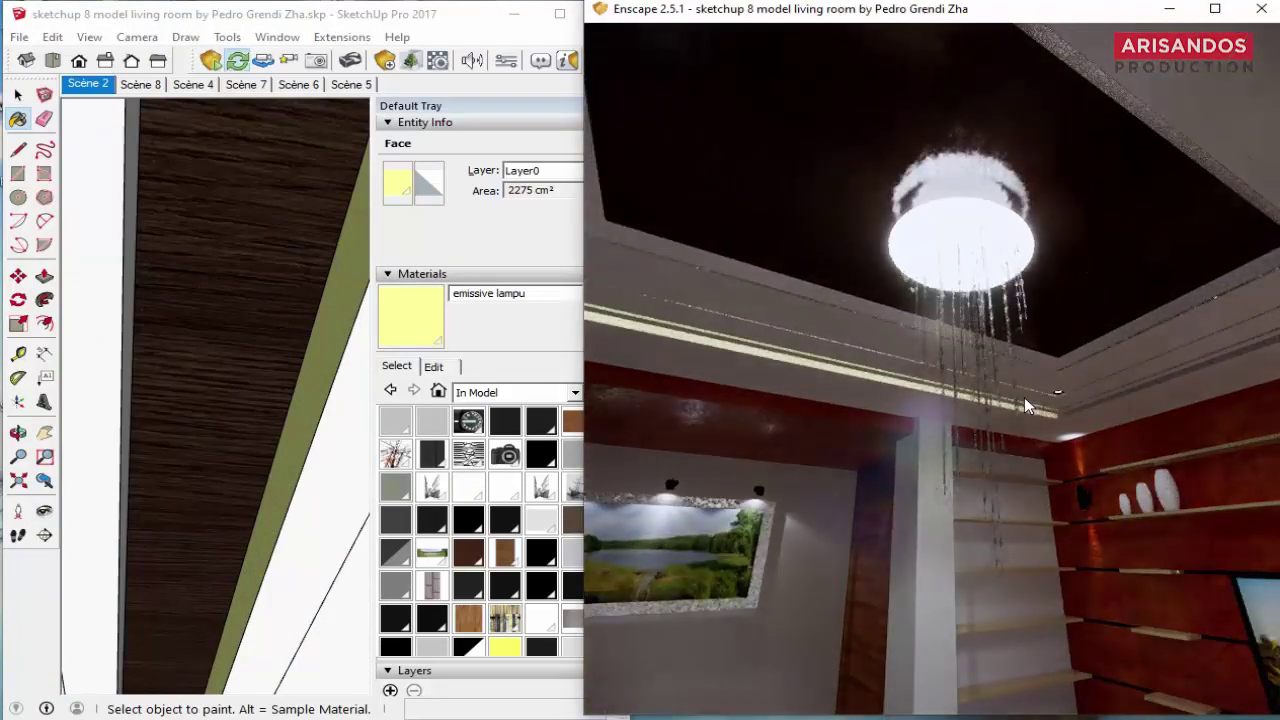
{"action": "left_click_drag", "start_coordinate": [1024, 397], "coordinate": [927, 425]}
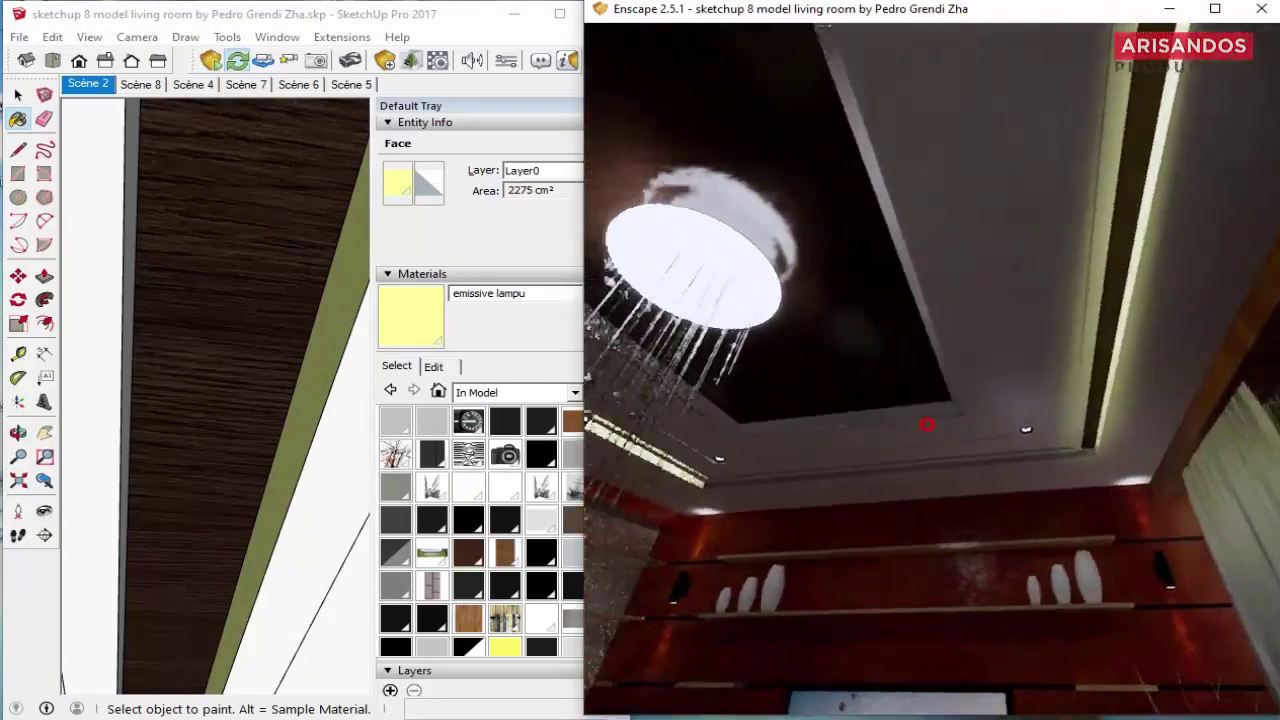
{"action": "mouse_move", "coordinate": [927, 425]}
{"action": "left_mouse_down"}
{"action": "mouse_move", "coordinate": [807, 460]}
{"action": "mouse_move", "coordinate": [757, 449]}
{"action": "mouse_move", "coordinate": [969, 427]}
{"action": "mouse_move", "coordinate": [974, 500]}
{"action": "mouse_move", "coordinate": [980, 486]}
{"action": "mouse_move", "coordinate": [1023, 486]}
{"action": "left_mouse_up"}
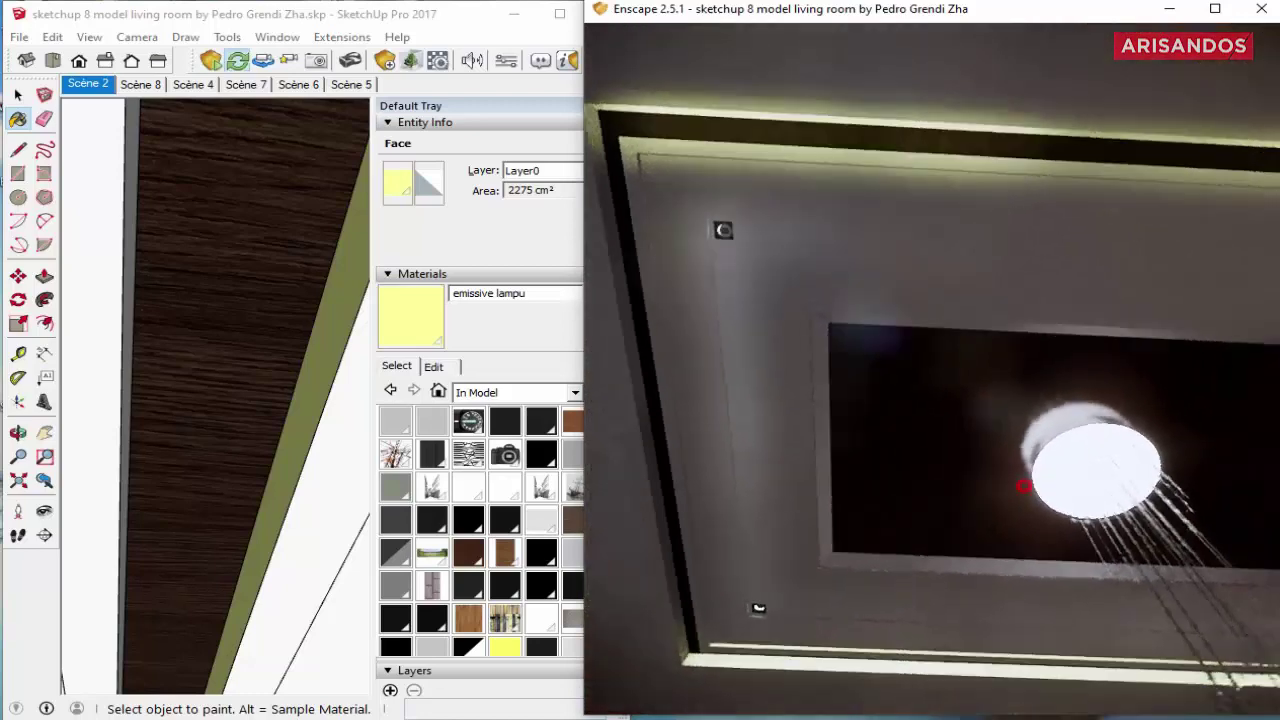
Step: Orbit in close to the green wall, then switch to Scène 8
{"action": "mouse_move", "coordinate": [266, 466]}
{"action": "middle_mouse_down"}
{"action": "mouse_move", "coordinate": [173, 580]}
{"action": "mouse_move", "coordinate": [166, 529]}
{"action": "mouse_move", "coordinate": [189, 526]}
{"action": "mouse_move", "coordinate": [180, 643]}
{"action": "mouse_move", "coordinate": [122, 664]}
{"action": "mouse_move", "coordinate": [337, 491]}
{"action": "mouse_move", "coordinate": [300, 466]}
{"action": "middle_mouse_up"}
{"action": "scroll", "coordinate": [413, 565], "scroll_direction": "down", "scroll_amount": 2}
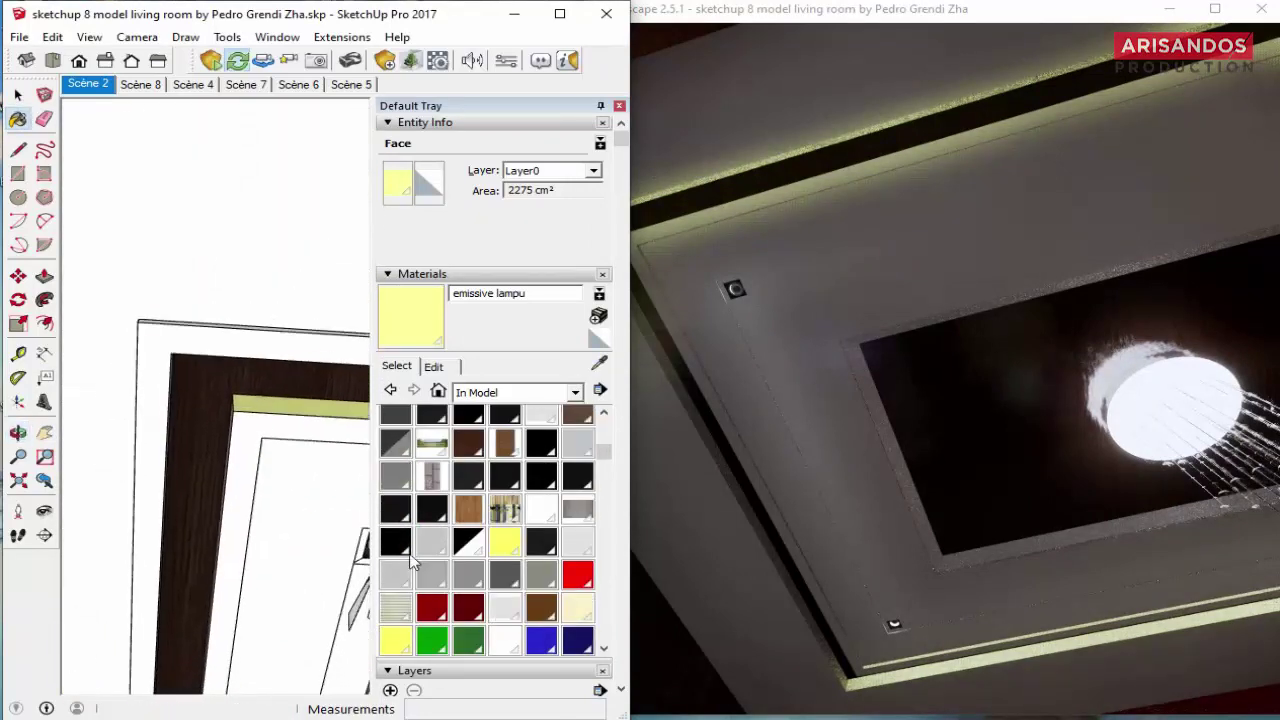
{"action": "mouse_move", "coordinate": [330, 520]}
{"action": "middle_mouse_down"}
{"action": "mouse_move", "coordinate": [297, 474]}
{"action": "mouse_move", "coordinate": [194, 523]}
{"action": "middle_mouse_up"}
{"action": "scroll", "coordinate": [249, 506], "scroll_direction": "up", "scroll_amount": 3}
{"action": "scroll", "coordinate": [300, 574], "scroll_direction": "up", "scroll_amount": 2}
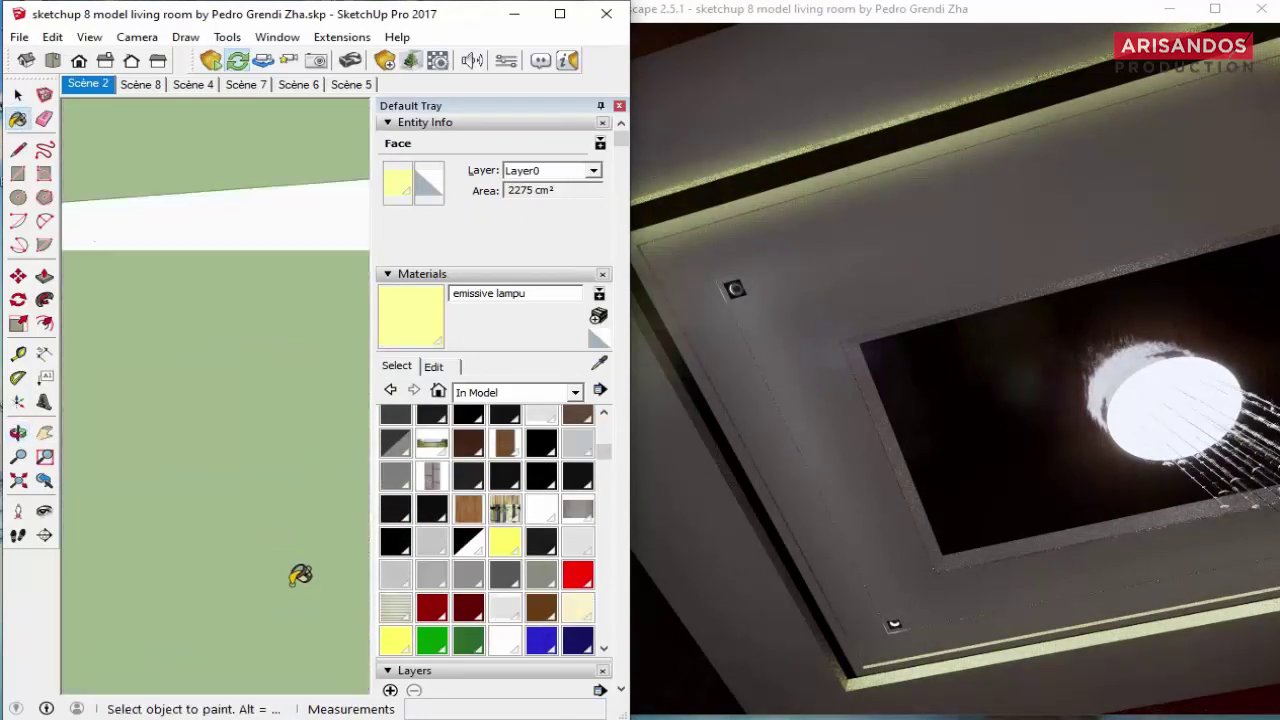
{"action": "scroll", "coordinate": [163, 180], "scroll_direction": "up", "scroll_amount": 2}
{"action": "left_click", "coordinate": [138, 85]}
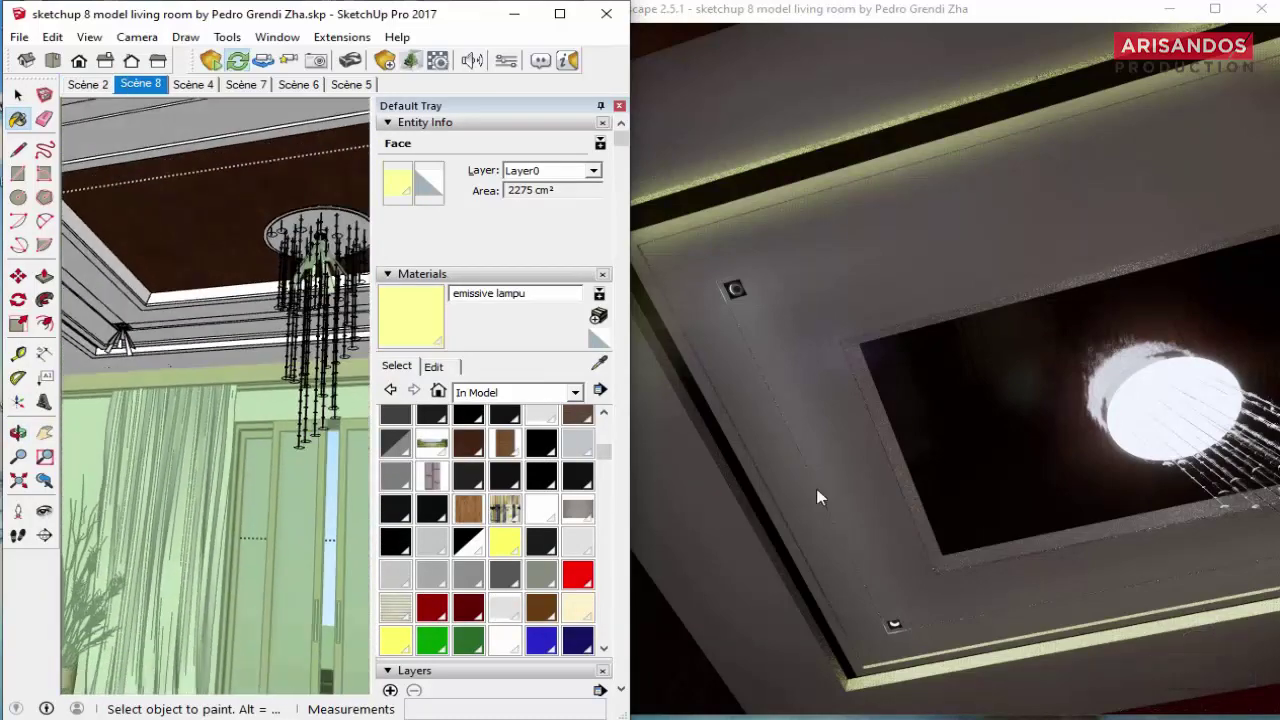
Step: Turn the Enscape render to the TV wall and the SketchUp view to the wooden vase
{"action": "left_click", "coordinate": [837, 346]}
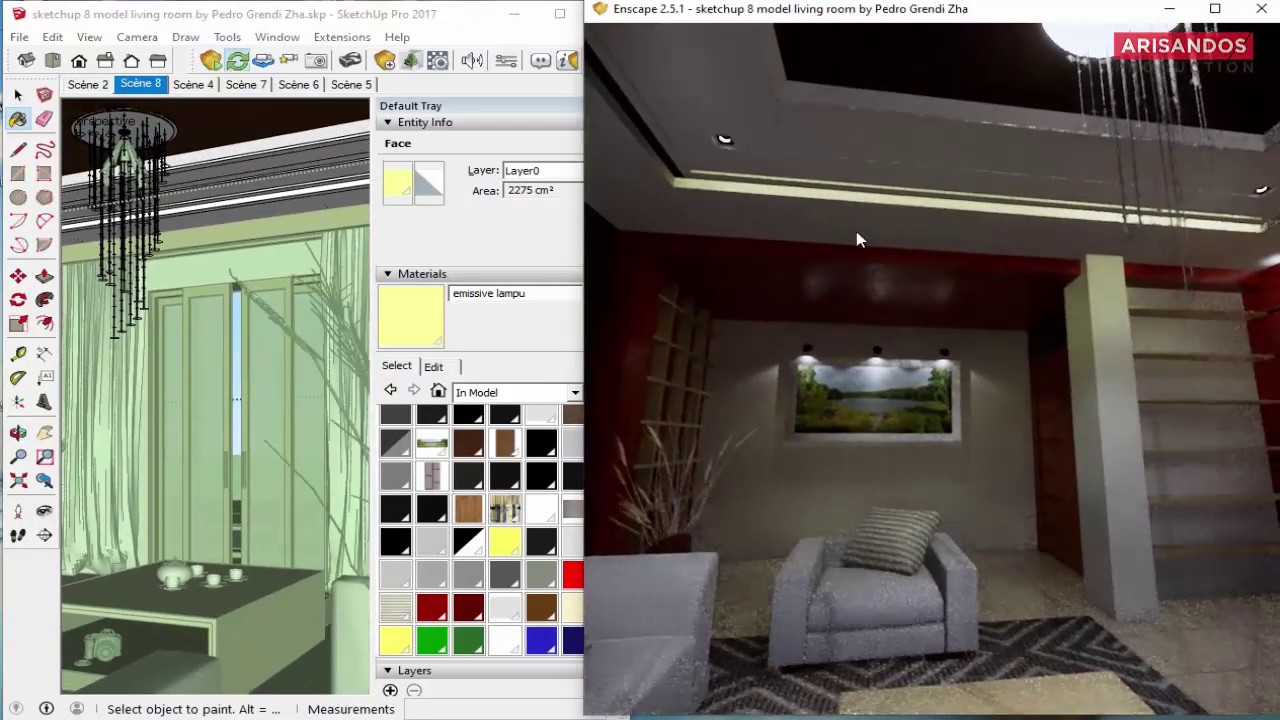
{"action": "mouse_move", "coordinate": [856, 231]}
{"action": "left_mouse_down"}
{"action": "mouse_move", "coordinate": [712, 201]}
{"action": "mouse_move", "coordinate": [413, 265]}
{"action": "left_mouse_up"}
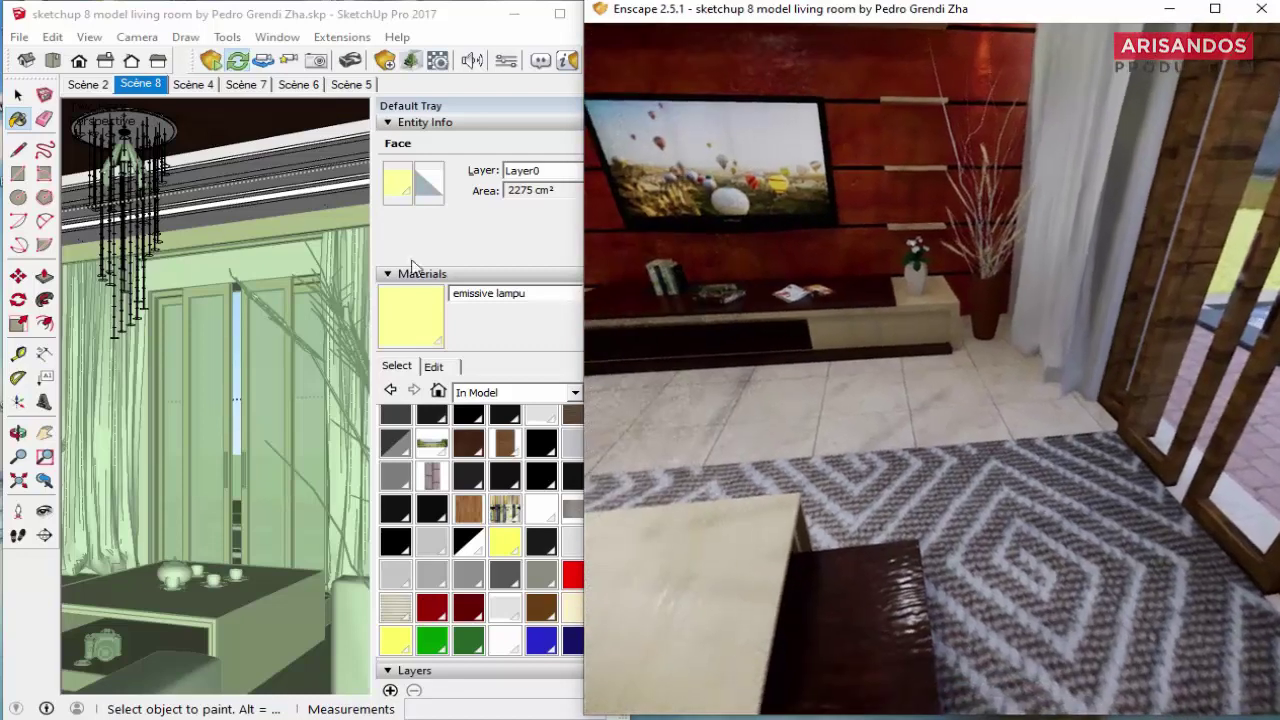
{"action": "left_click", "coordinate": [210, 344]}
{"action": "left_click", "coordinate": [210, 344]}
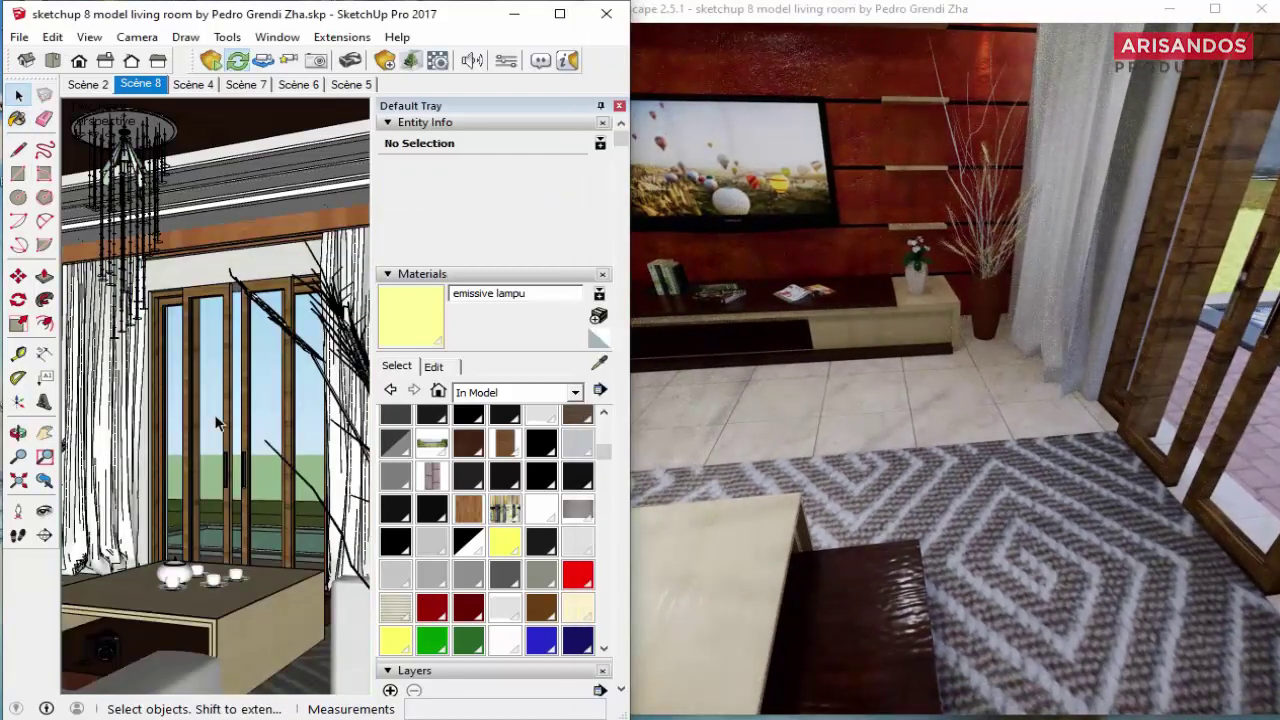
{"action": "left_click", "coordinate": [44, 510]}
{"action": "mouse_move", "coordinate": [317, 551]}
{"action": "left_mouse_down"}
{"action": "mouse_move", "coordinate": [171, 489]}
{"action": "mouse_move", "coordinate": [425, 575]}
{"action": "left_mouse_up"}
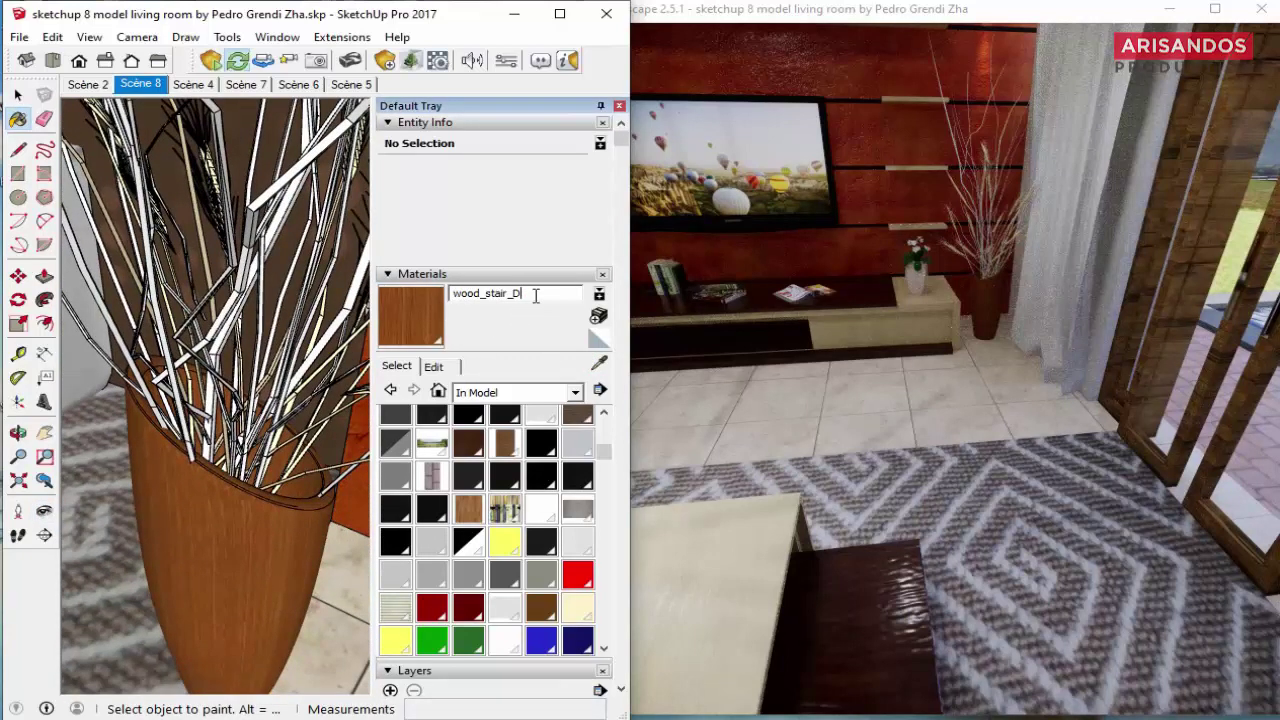
Step: Give wood_stair_D bump 3.10, 83.7% brown image fade and 8.6% roughness in Enscape Materials
{"action": "left_click", "coordinate": [447, 61]}
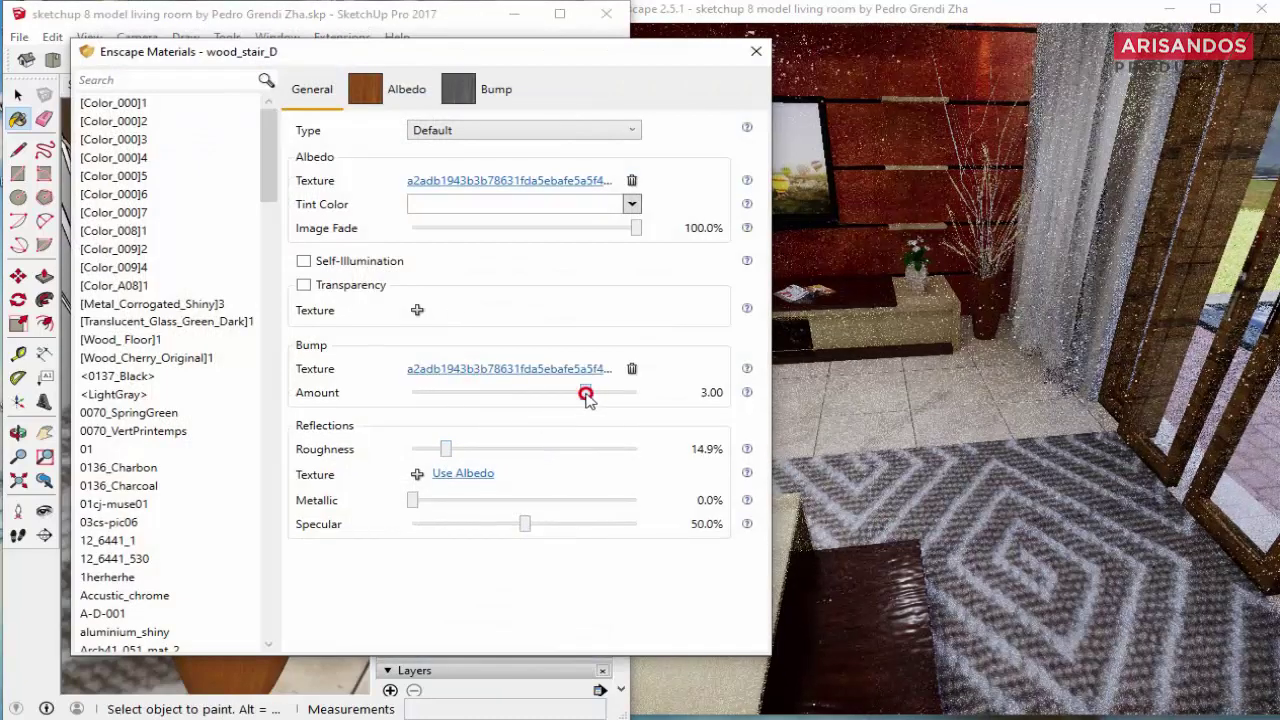
{"action": "left_click_drag", "start_coordinate": [587, 396], "coordinate": [588, 396]}
{"action": "left_click_drag", "start_coordinate": [636, 228], "coordinate": [600, 228]}
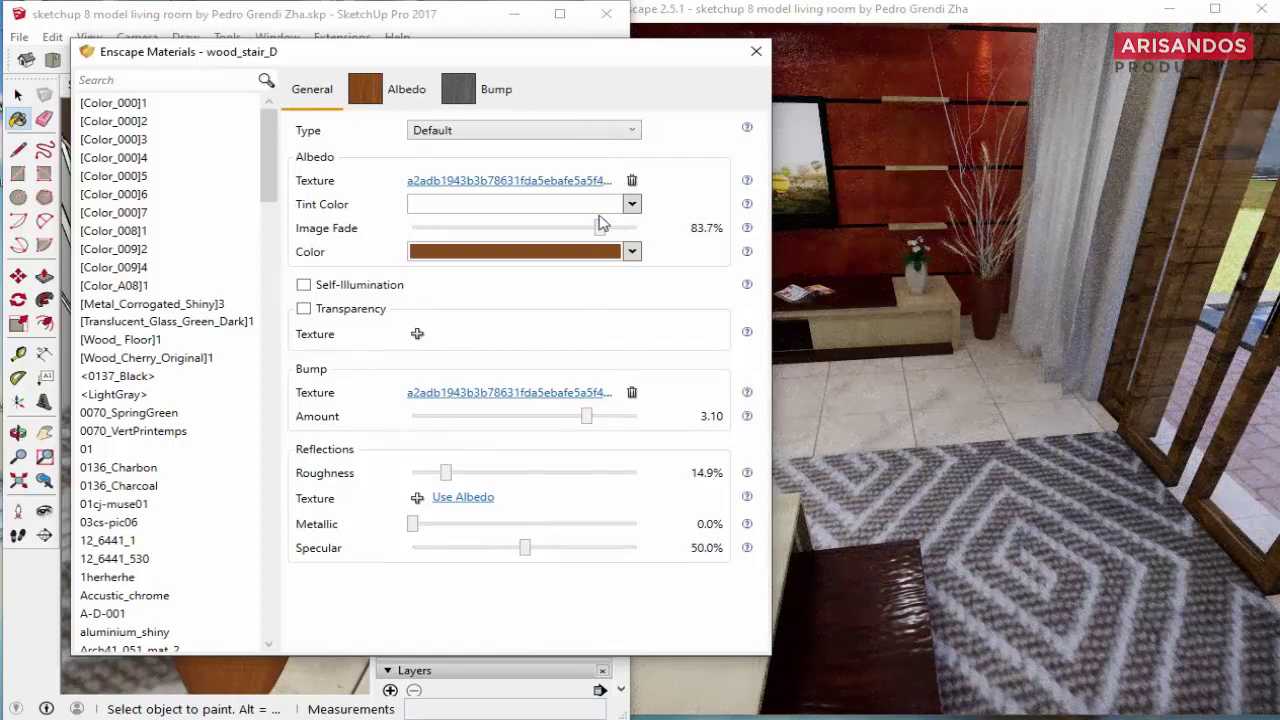
{"action": "left_click_drag", "start_coordinate": [446, 473], "coordinate": [431, 473]}
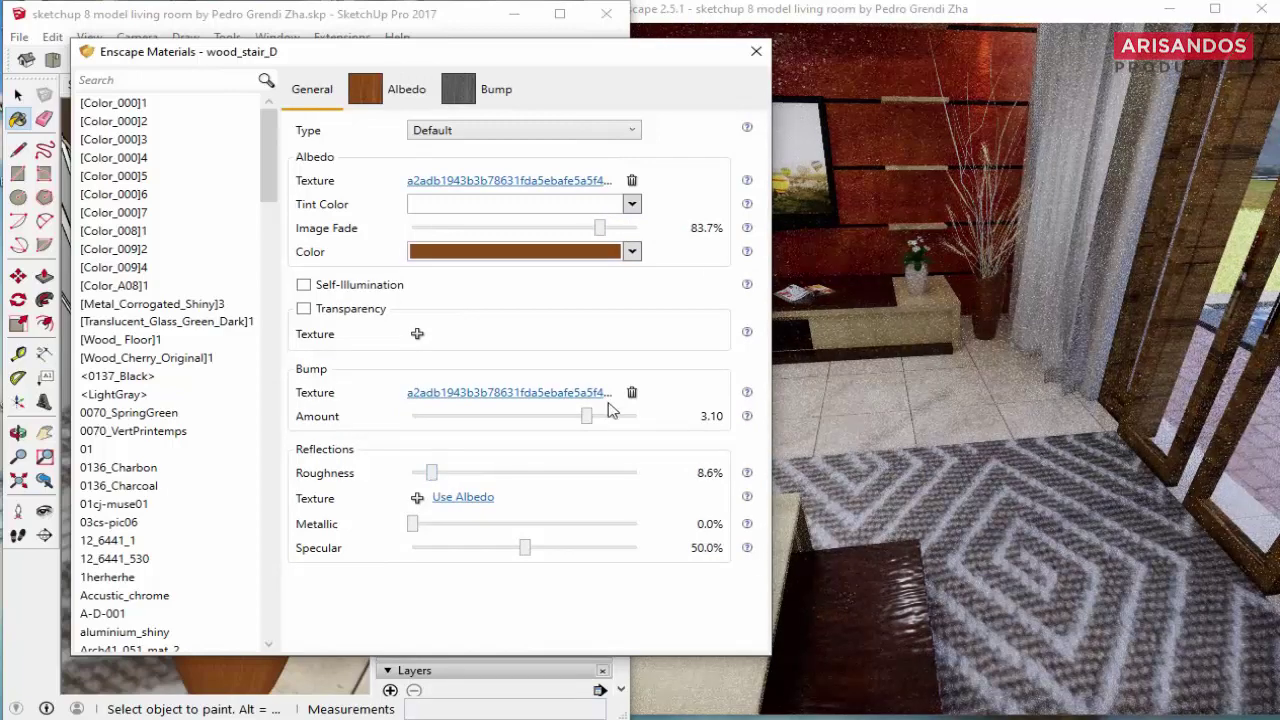
{"action": "left_click", "coordinate": [756, 52]}
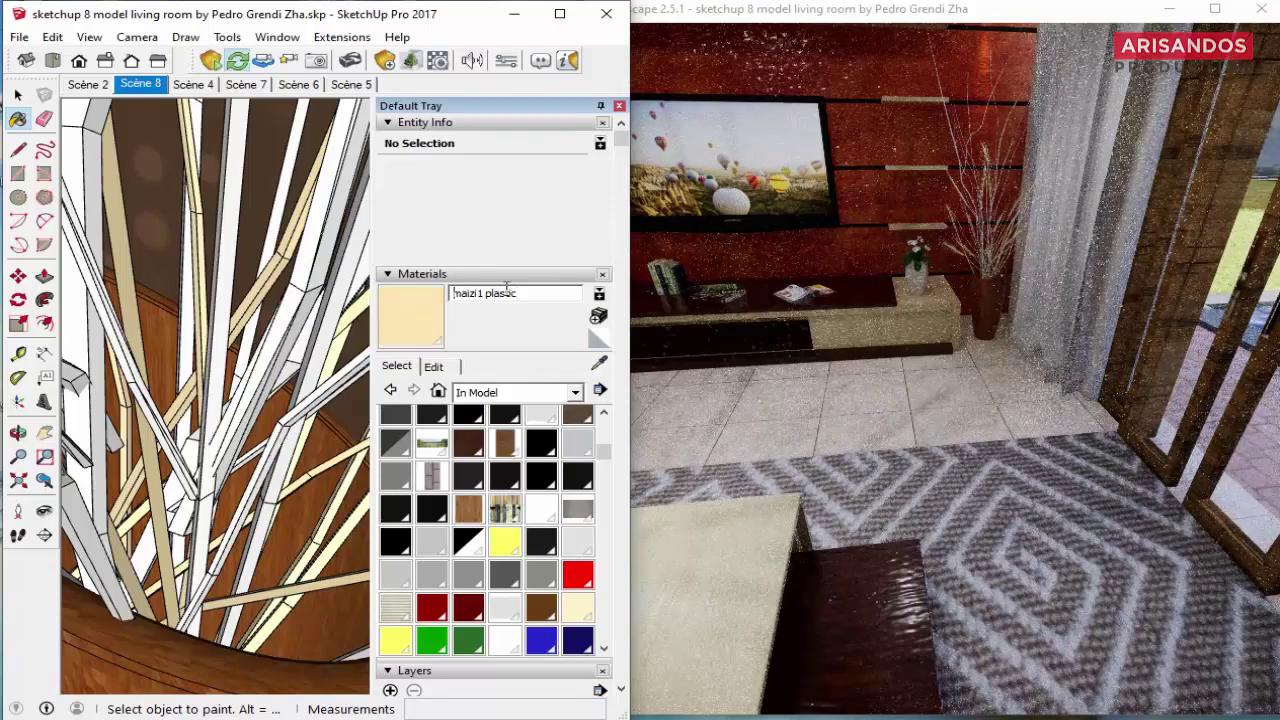
Step: Look around the shelves and sofa wall in Enscape and SketchUp to find the striped cushion
{"action": "mouse_move", "coordinate": [812, 306]}
{"action": "left_mouse_down"}
{"action": "mouse_move", "coordinate": [959, 375]}
{"action": "mouse_move", "coordinate": [850, 300]}
{"action": "left_mouse_up"}
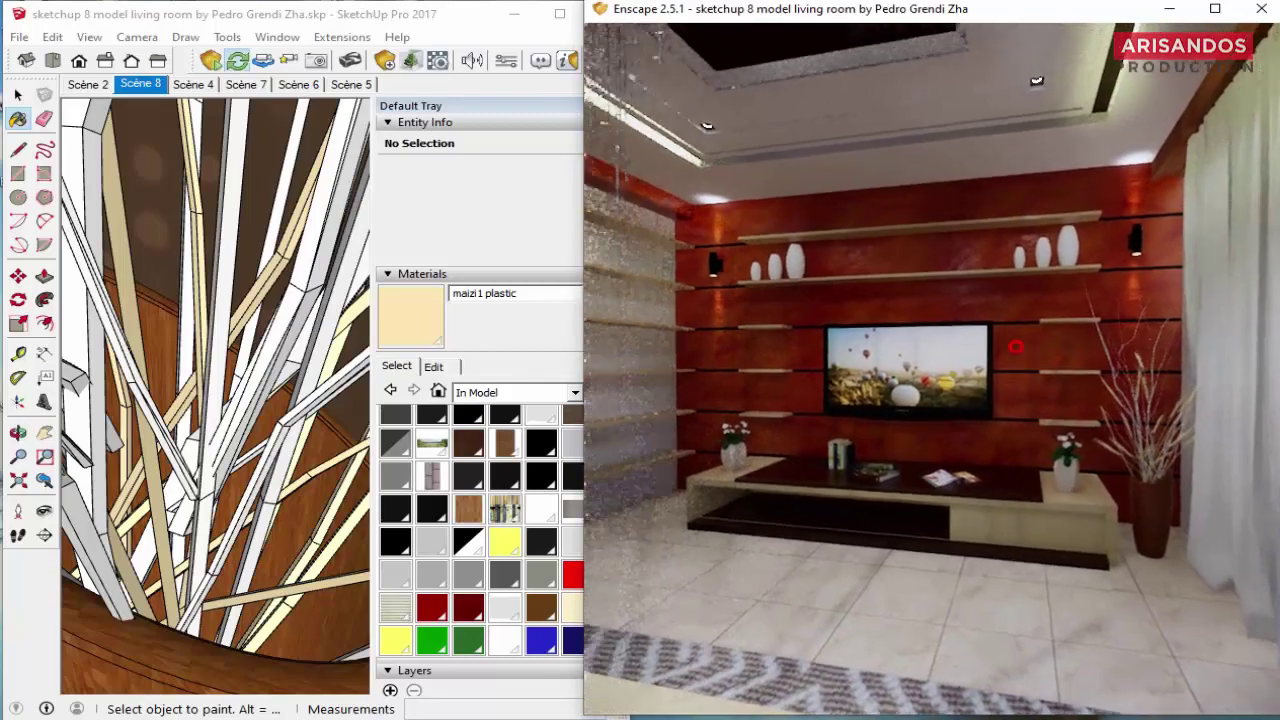
{"action": "mouse_move", "coordinate": [1015, 347]}
{"action": "left_mouse_down"}
{"action": "mouse_move", "coordinate": [993, 406]}
{"action": "mouse_move", "coordinate": [1163, 455]}
{"action": "mouse_move", "coordinate": [1086, 328]}
{"action": "left_mouse_up"}
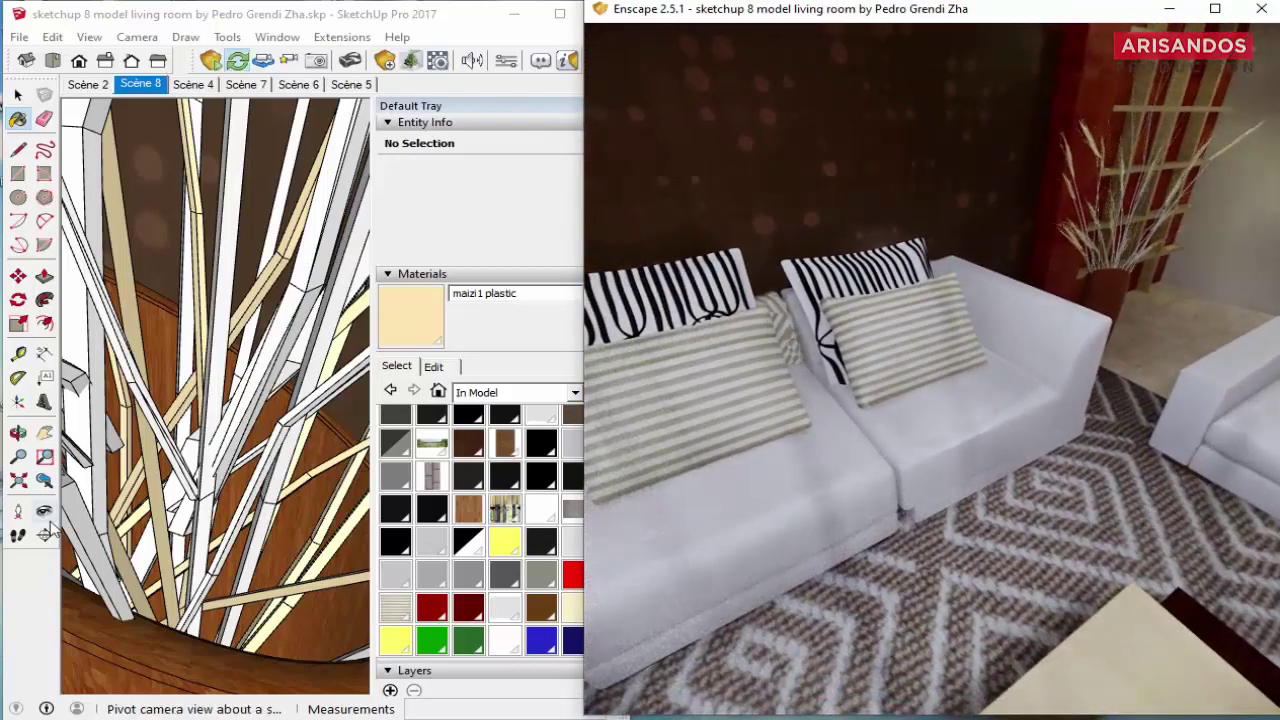
{"action": "left_click", "coordinate": [44, 511]}
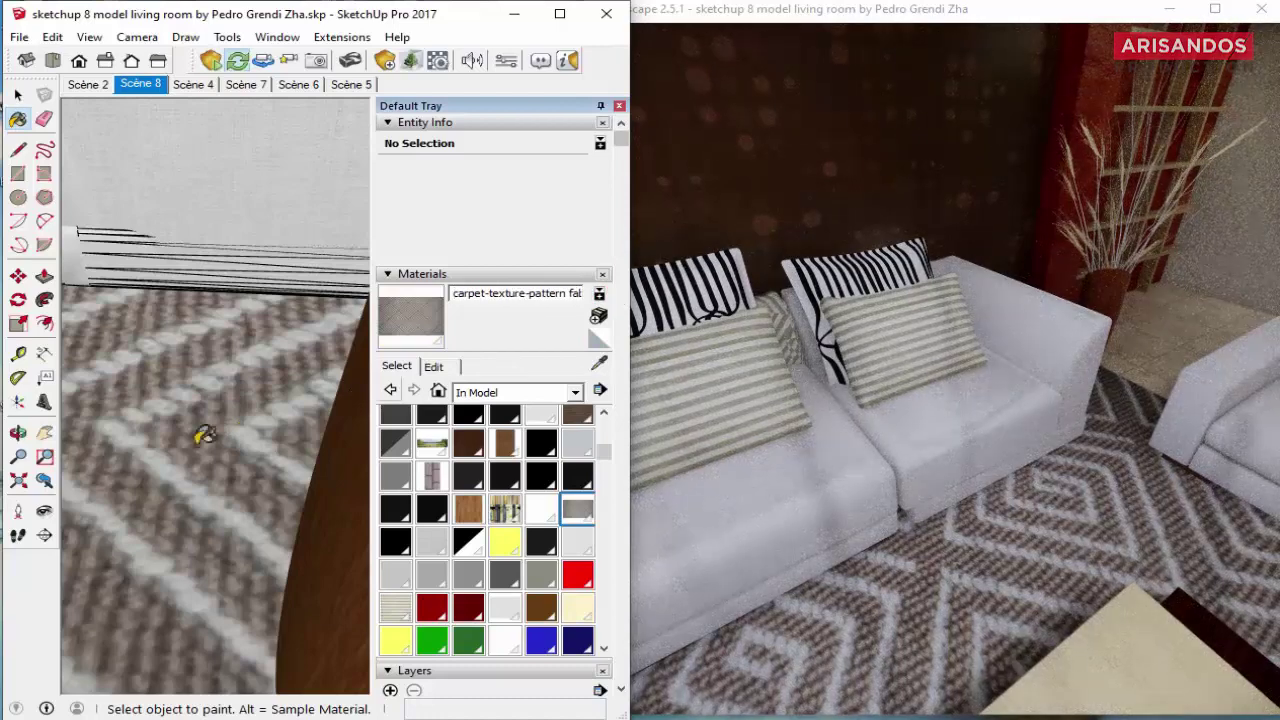
{"action": "left_click_drag", "start_coordinate": [199, 404], "coordinate": [331, 173]}
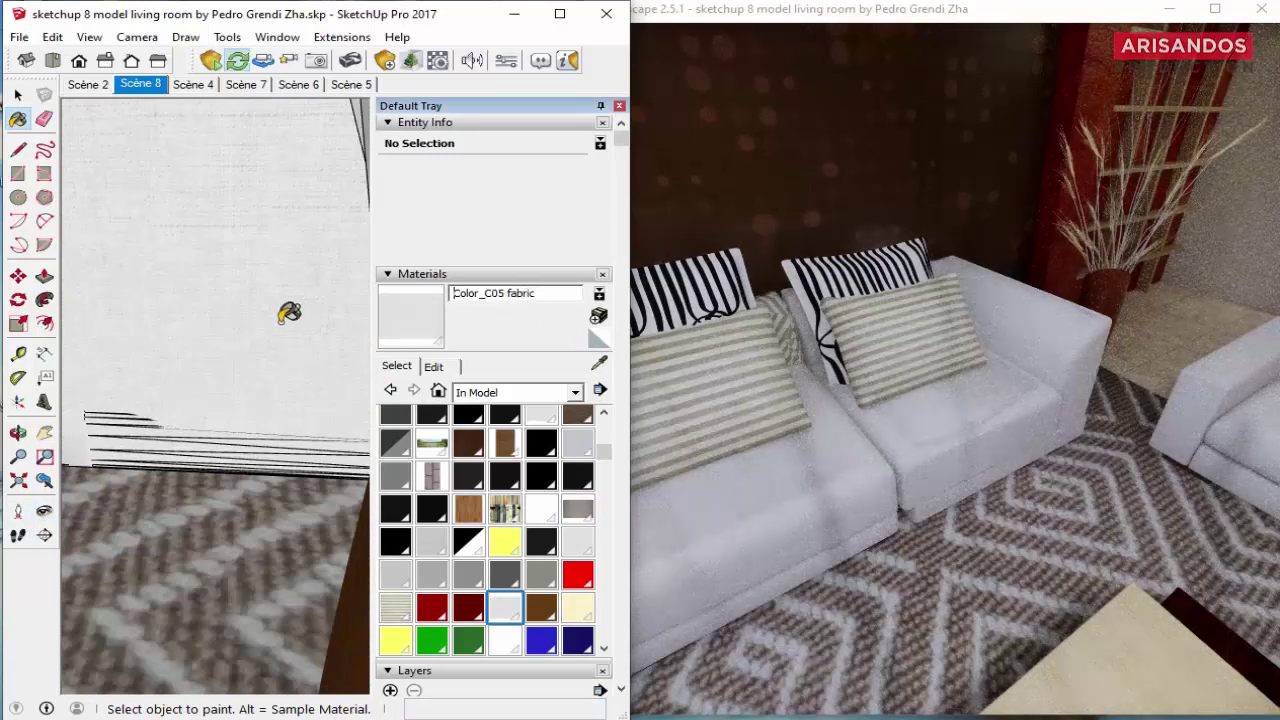
{"action": "left_click", "coordinate": [44, 511]}
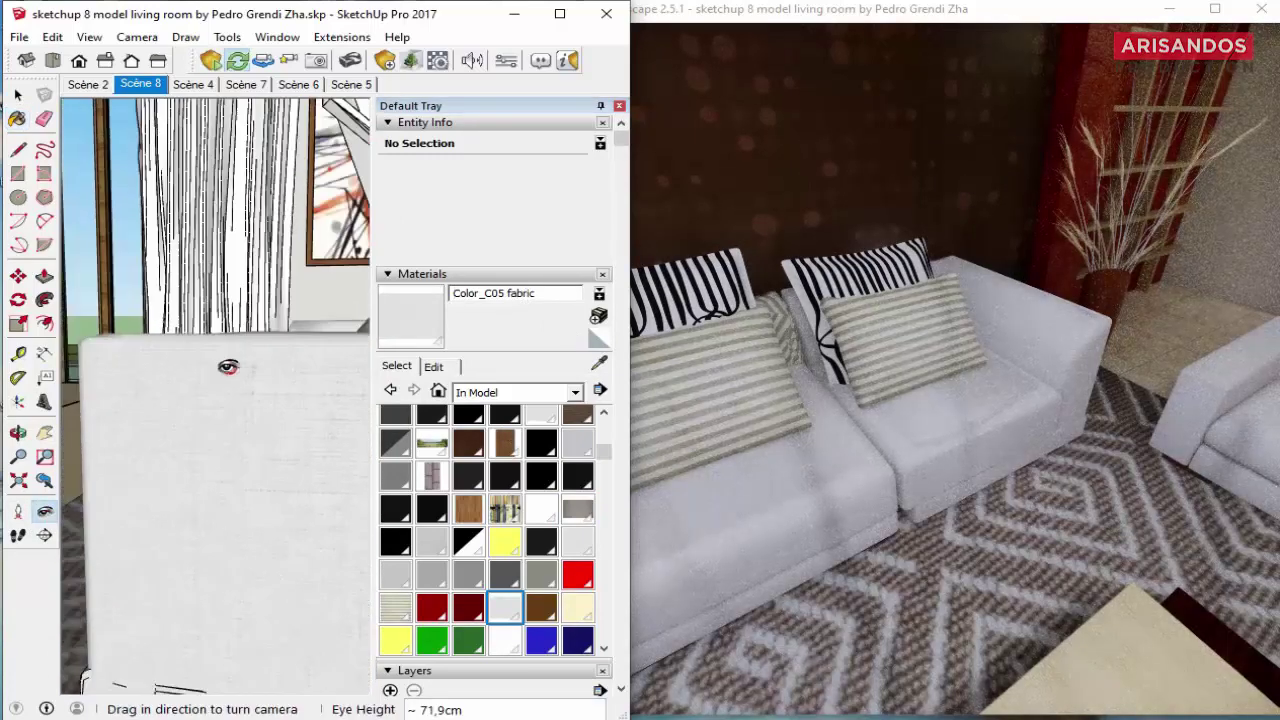
{"action": "middle_click_drag", "start_coordinate": [223, 366], "coordinate": [315, 555]}
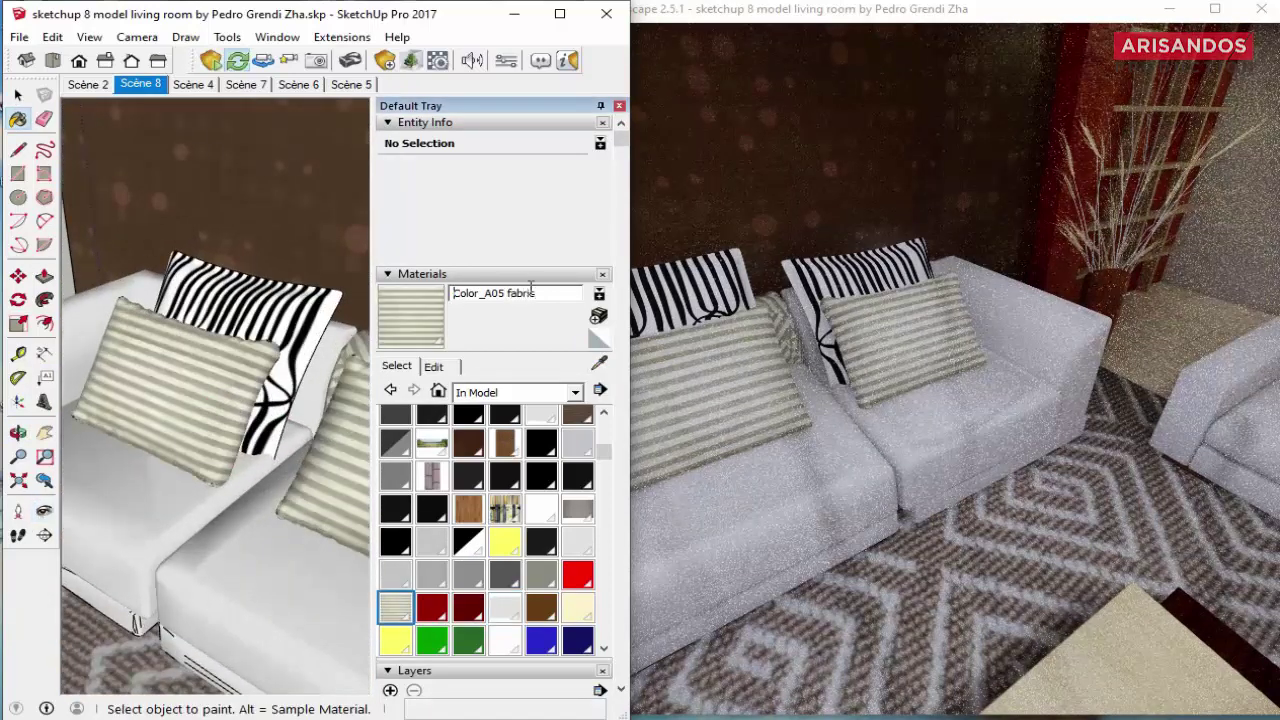
Step: Sample the zebra cushion material and rename it '12_6441_530 fabric'
{"action": "left_click", "coordinate": [600, 364]}
{"action": "left_click", "coordinate": [255, 300]}
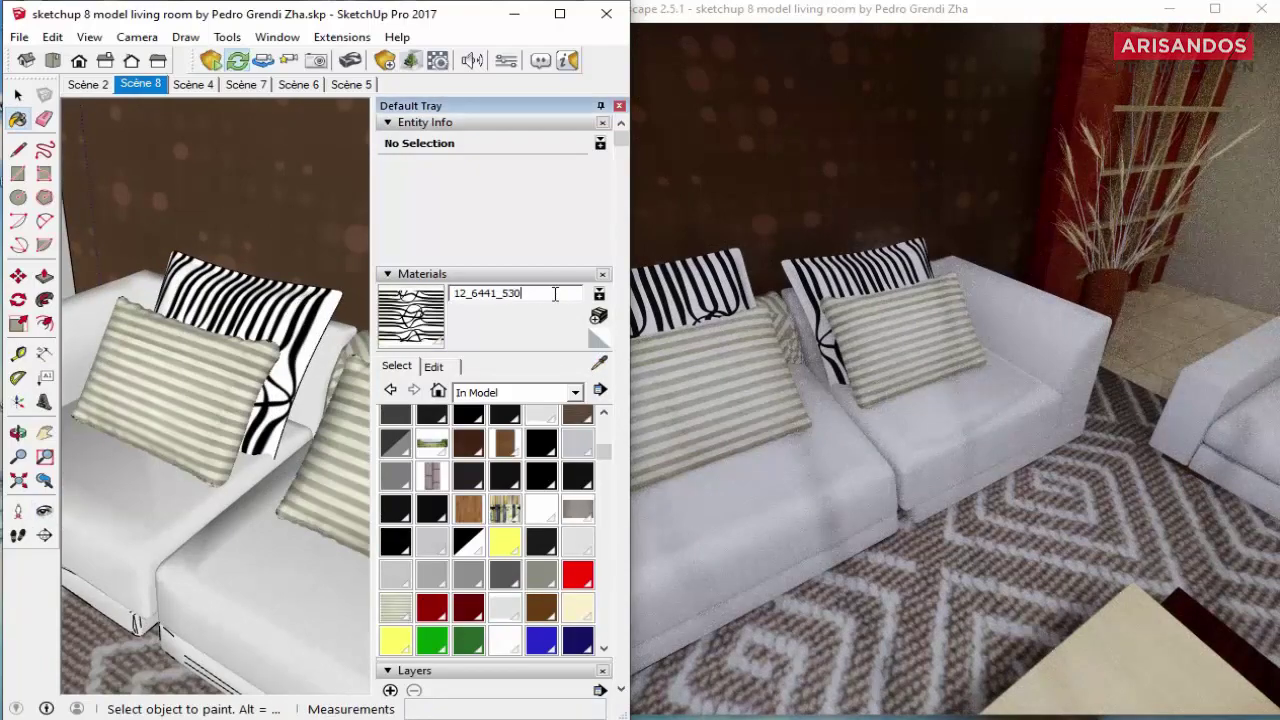
{"action": "type", "text": "fabric"}
{"action": "key", "text": "Return"}
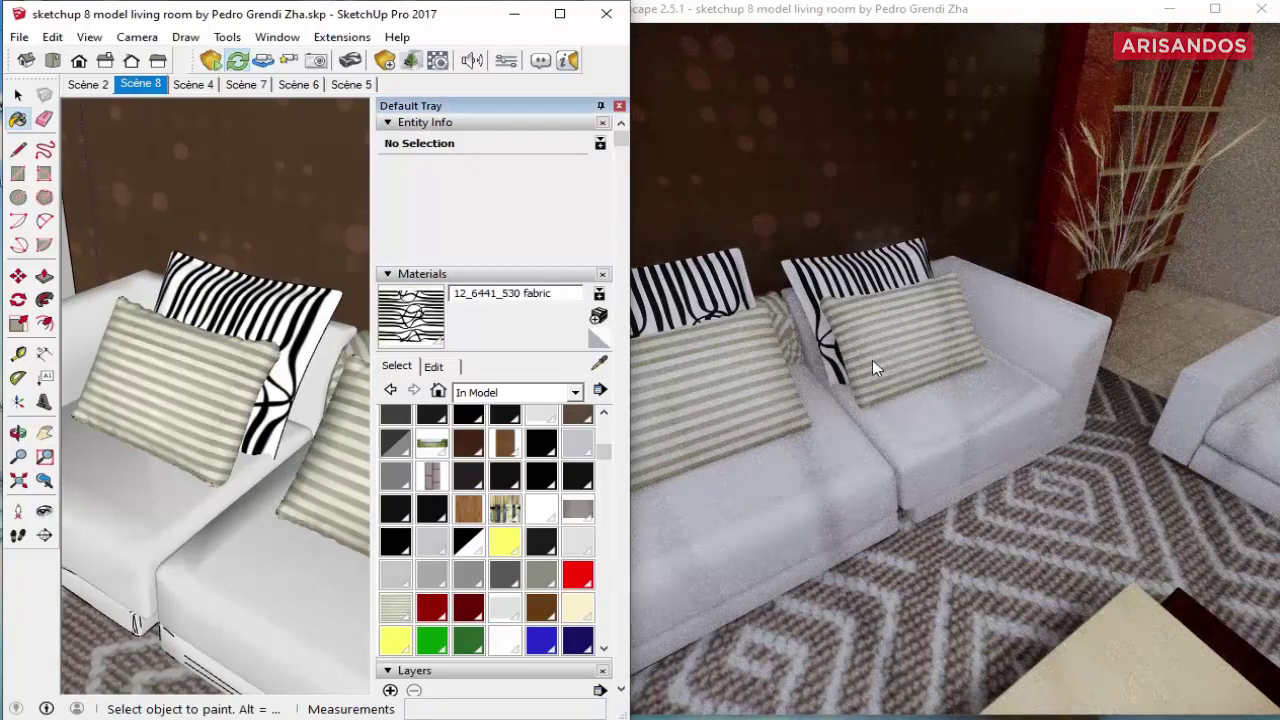
Step: Survey the framed pictures and curtain, then face the sliding glass door in both views
{"action": "left_click_drag", "start_coordinate": [873, 369], "coordinate": [869, 447]}
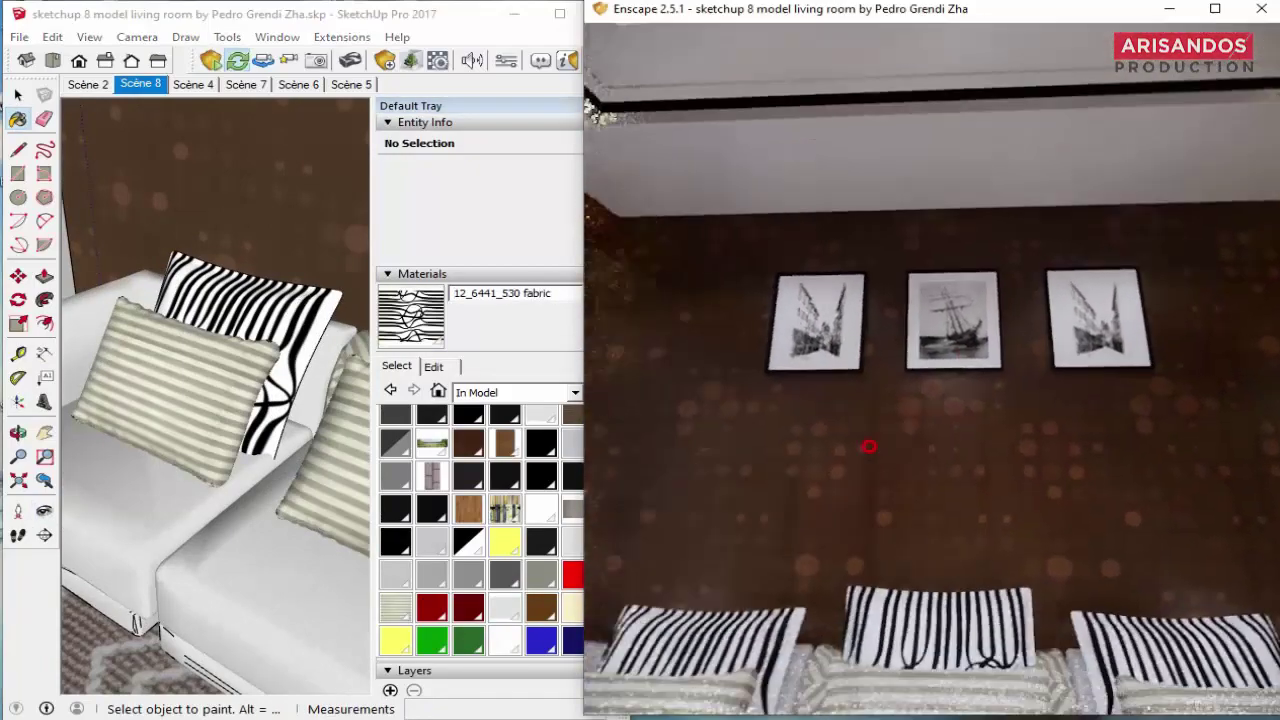
{"action": "mouse_move", "coordinate": [869, 447]}
{"action": "left_mouse_down"}
{"action": "mouse_move", "coordinate": [937, 373]}
{"action": "mouse_move", "coordinate": [914, 336]}
{"action": "left_mouse_up"}
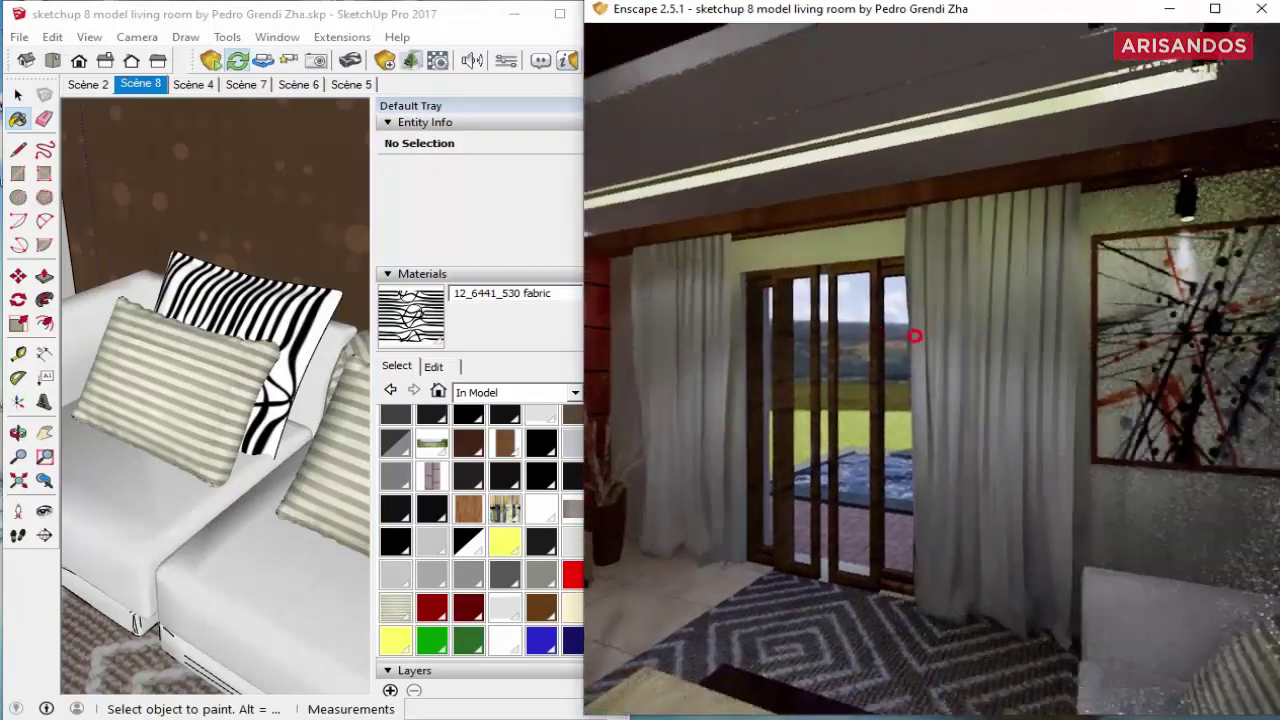
{"action": "key", "text": "w"}
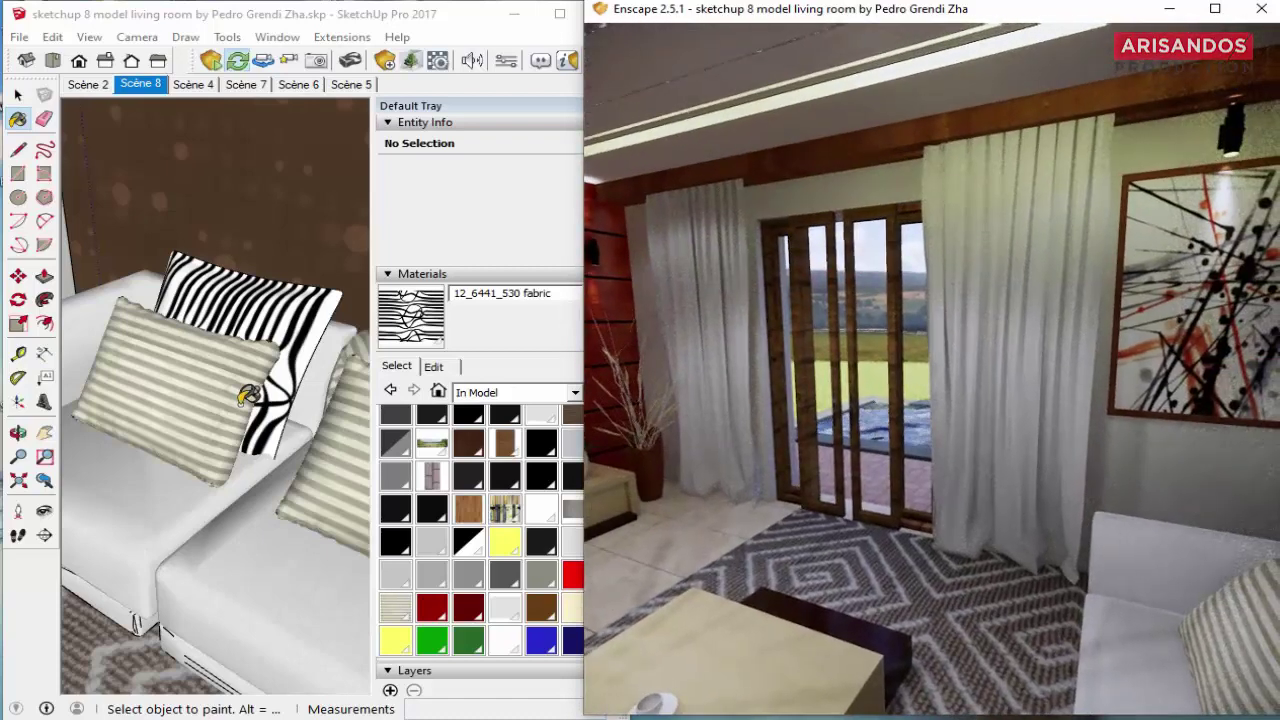
{"action": "left_click", "coordinate": [44, 510]}
{"action": "left_click_drag", "start_coordinate": [120, 400], "coordinate": [186, 427]}
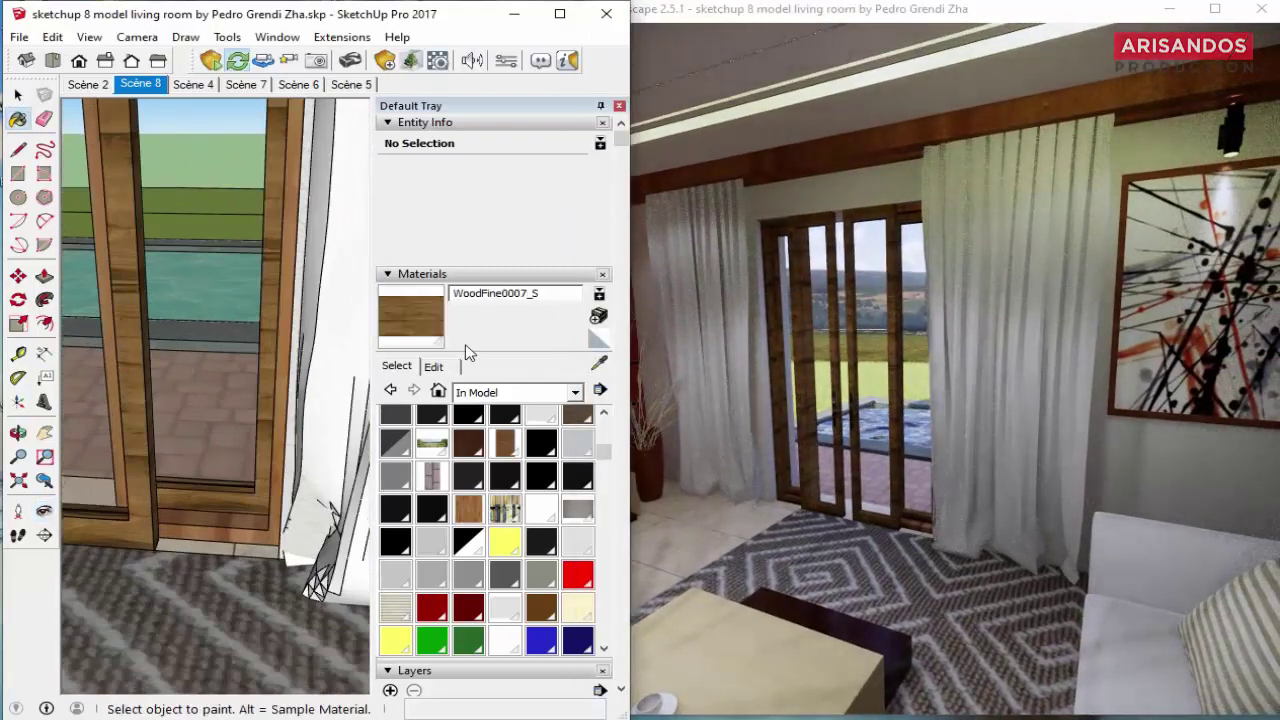
Step: Remove the wood texture from WoodFine0007_S so the door frame is a flat colour
{"action": "left_click", "coordinate": [440, 365]}
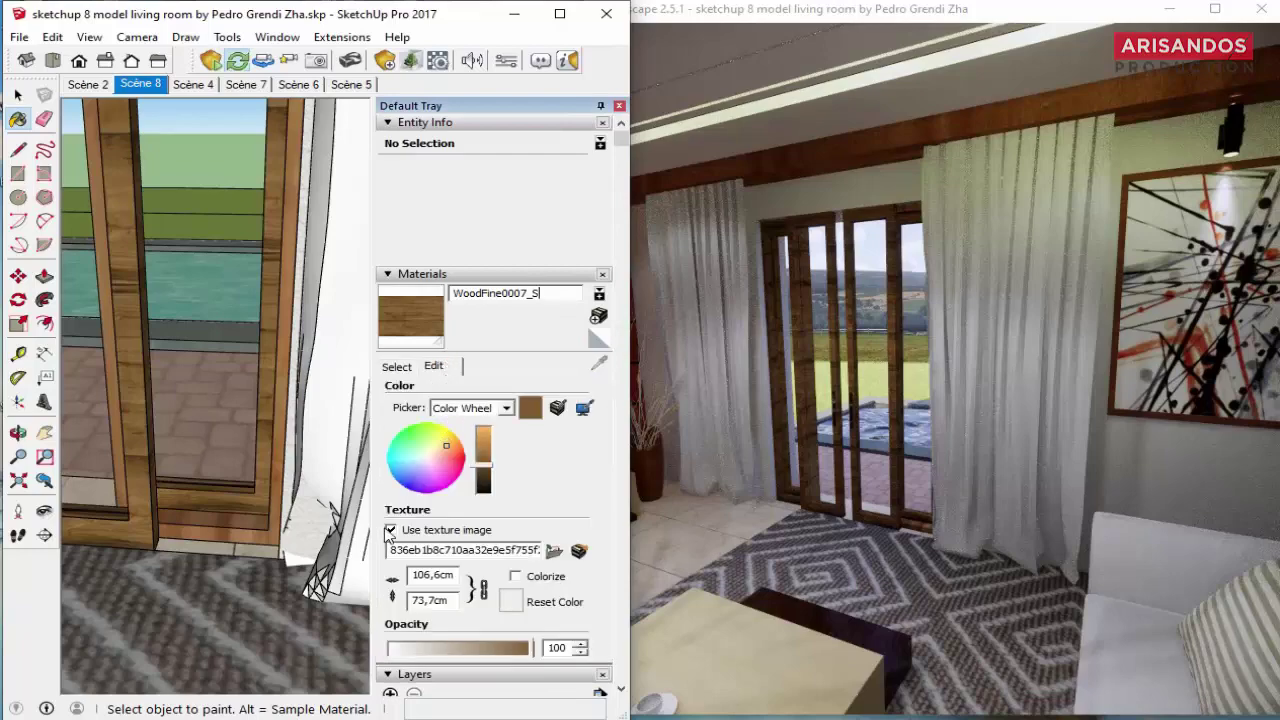
{"action": "left_click", "coordinate": [390, 530]}
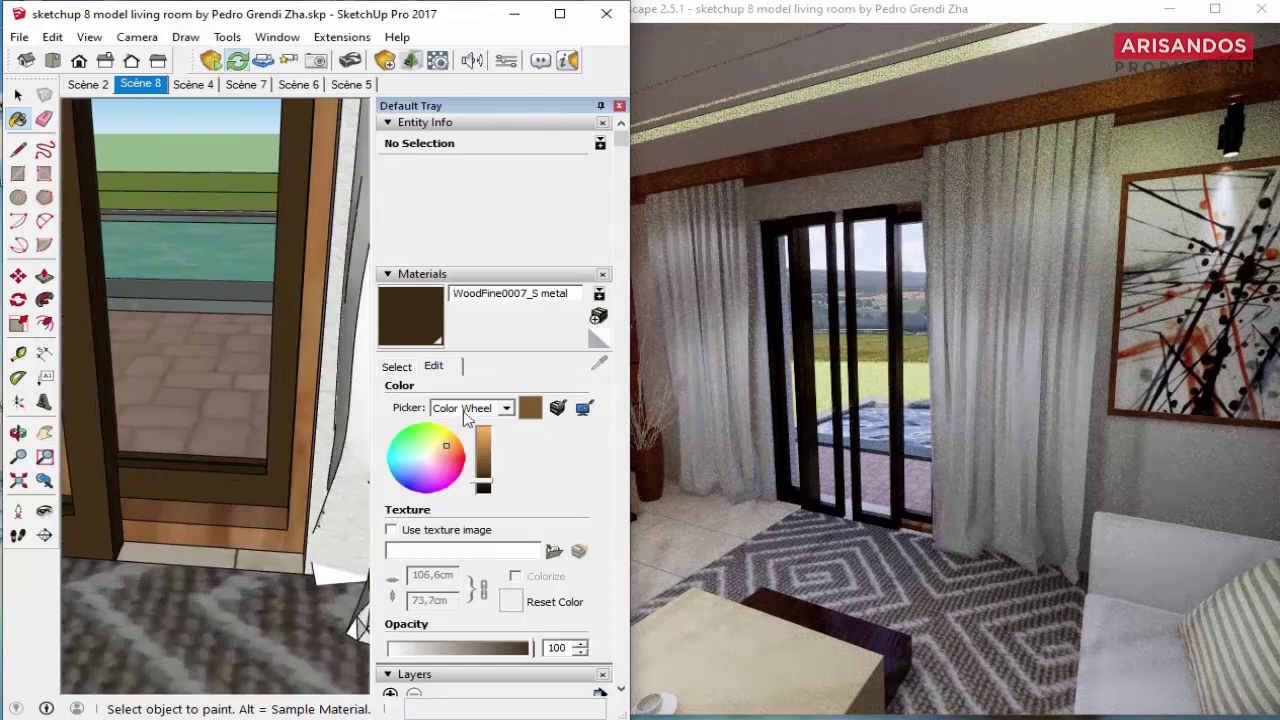
{"action": "left_click", "coordinate": [397, 367]}
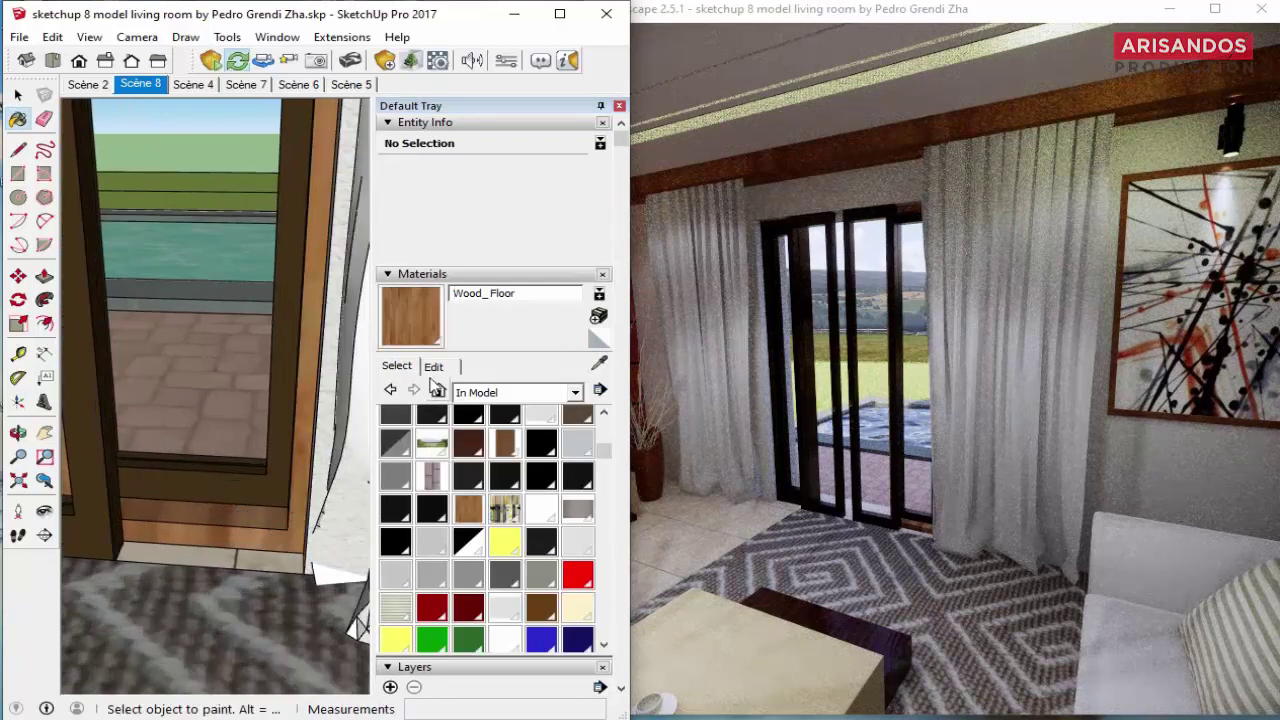
Step: Untexture Wood_ Floor, darken it to brown, and rename it 'Wood_ Floor metal'
{"action": "left_click", "coordinate": [433, 367]}
{"action": "left_click", "coordinate": [390, 529]}
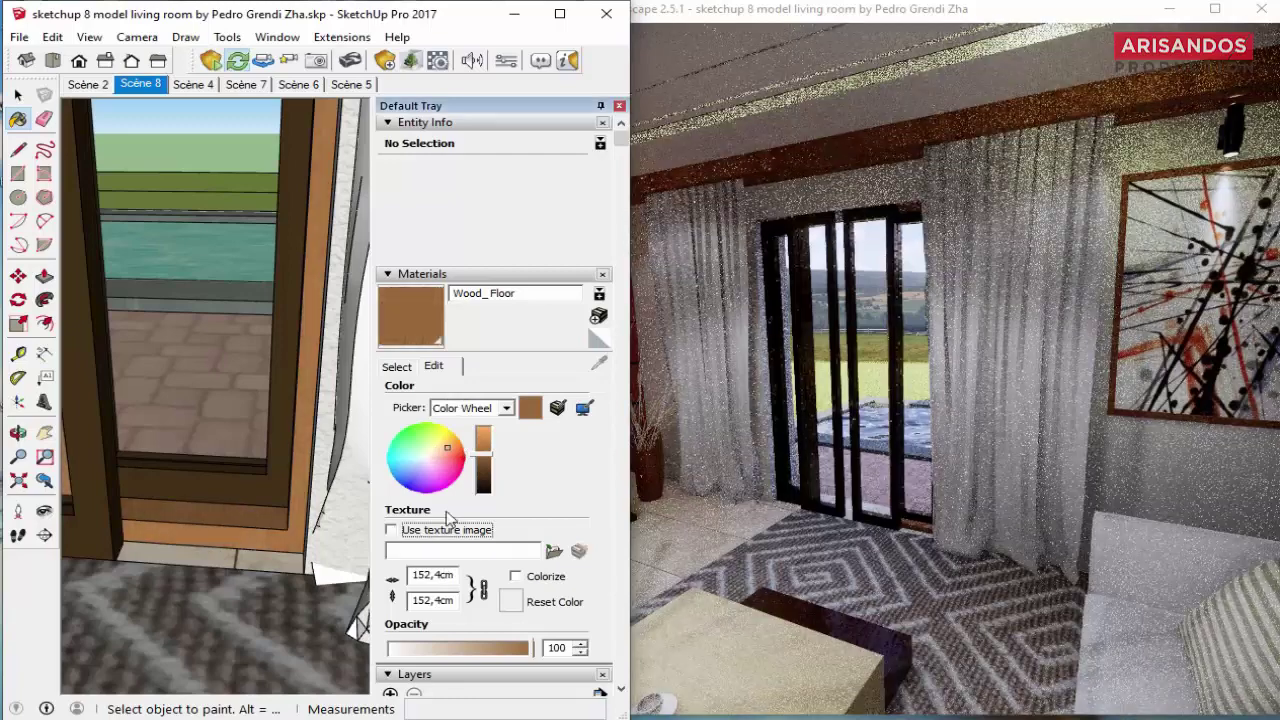
{"action": "left_click", "coordinate": [397, 367]}
{"action": "left_click", "coordinate": [433, 367]}
{"action": "left_click_drag", "start_coordinate": [484, 437], "coordinate": [487, 479]}
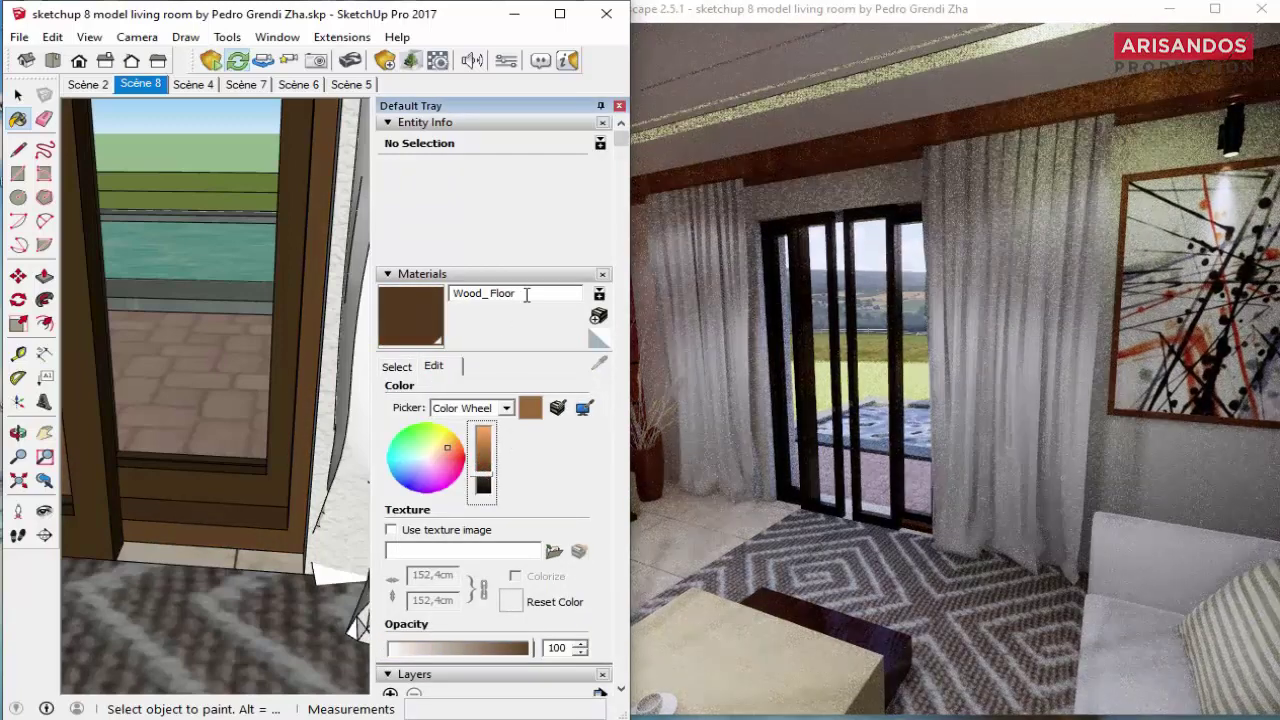
{"action": "type", "text": "metal"}
{"action": "left_click", "coordinate": [483, 474]}
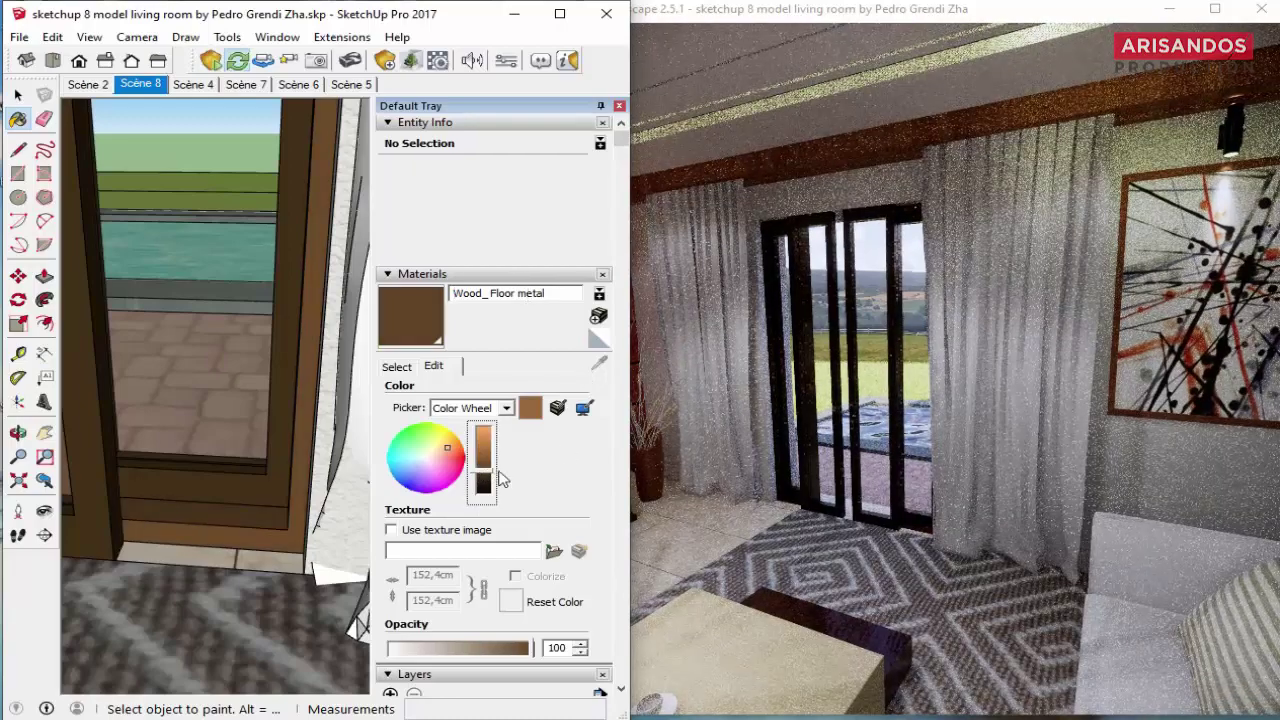
{"action": "left_click", "coordinate": [853, 488]}
{"action": "scroll", "coordinate": [885, 541], "scroll_direction": "up", "scroll_amount": 3}
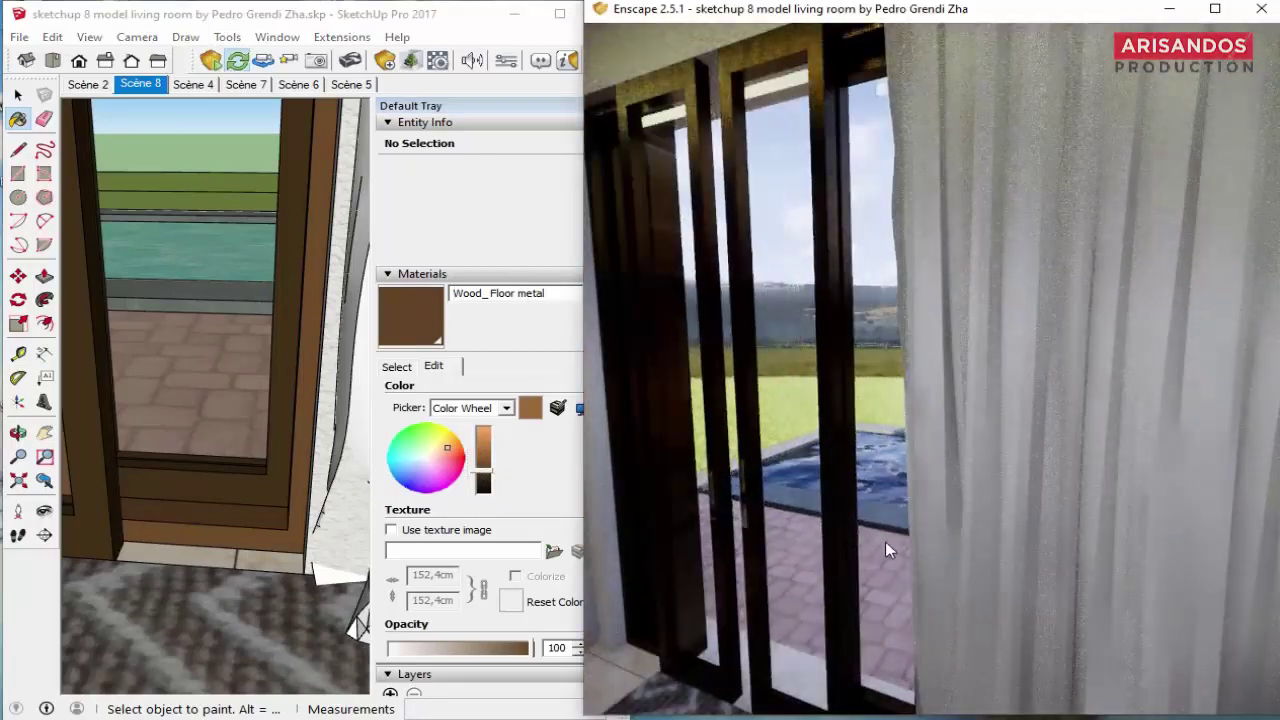
{"action": "mouse_move", "coordinate": [883, 545]}
{"action": "left_mouse_down"}
{"action": "mouse_move", "coordinate": [1236, 495]}
{"action": "mouse_move", "coordinate": [898, 472]}
{"action": "mouse_move", "coordinate": [972, 488]}
{"action": "left_mouse_up"}
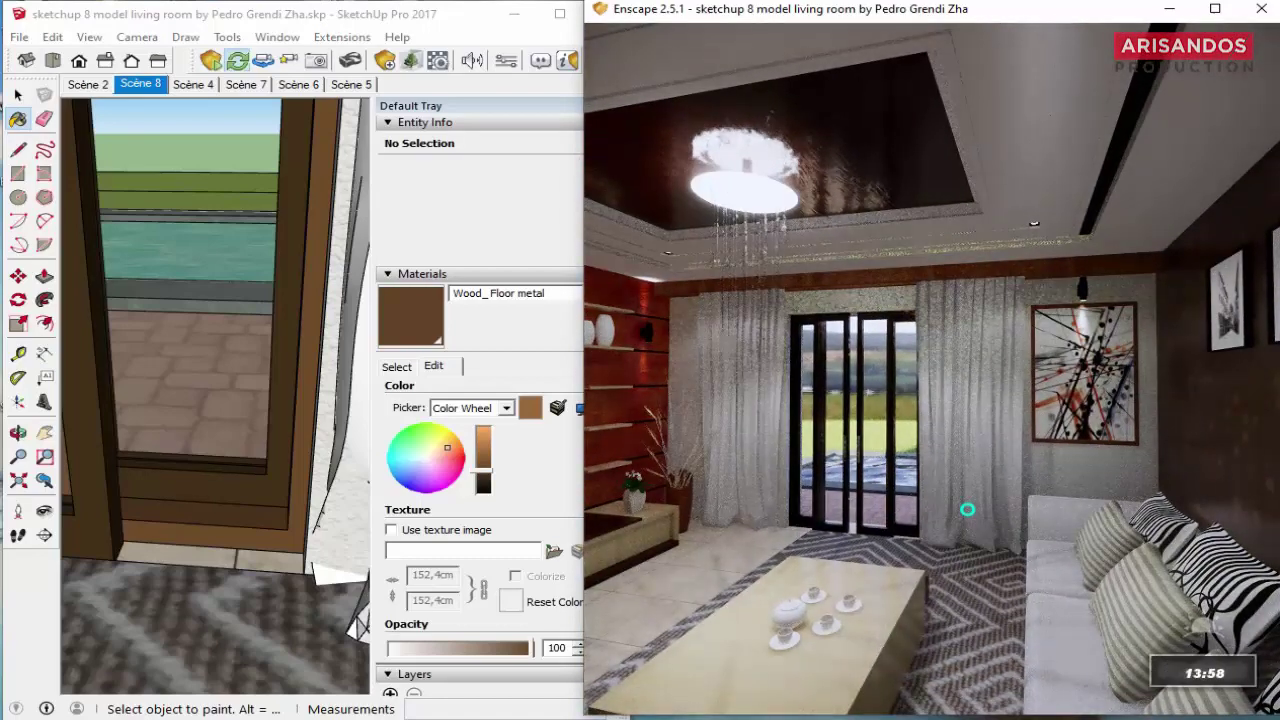